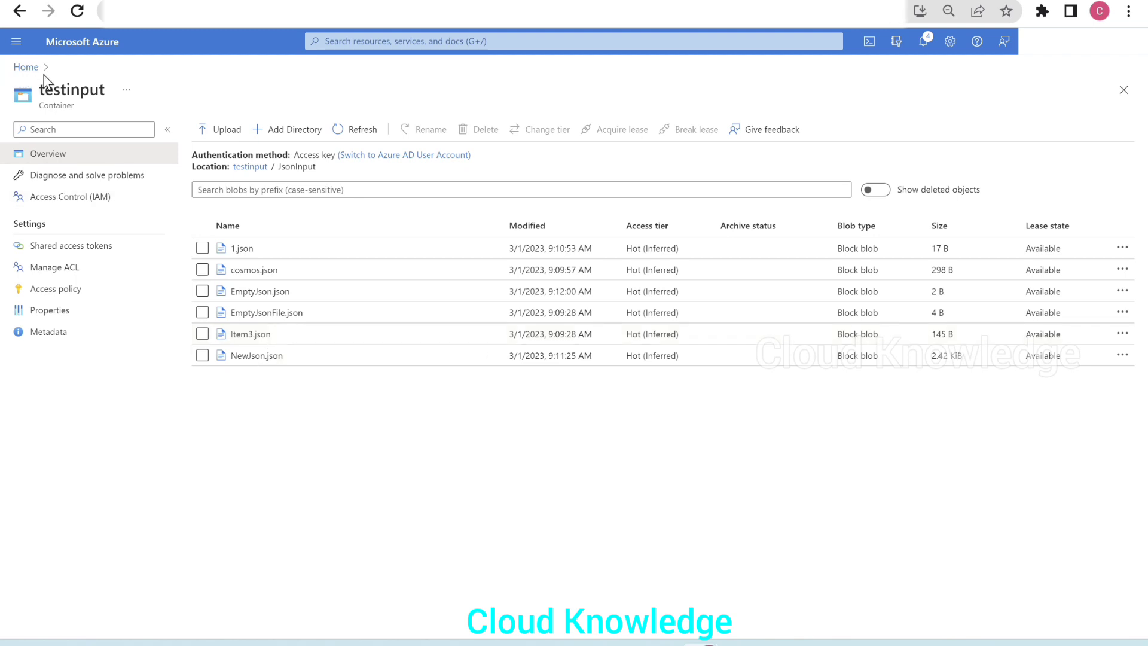
Open the JsonInput folder in the testinput container of the cloudknowlegegen2 storage account
{"action": "left_click", "coordinate": [26, 67]}
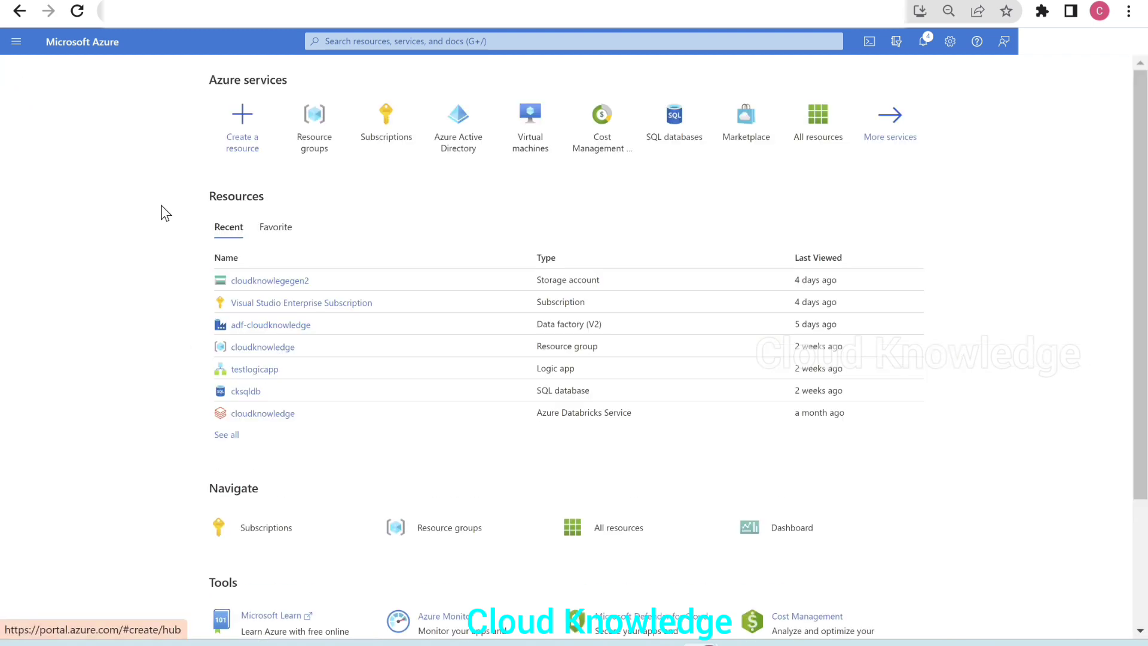
{"action": "left_click", "coordinate": [272, 281]}
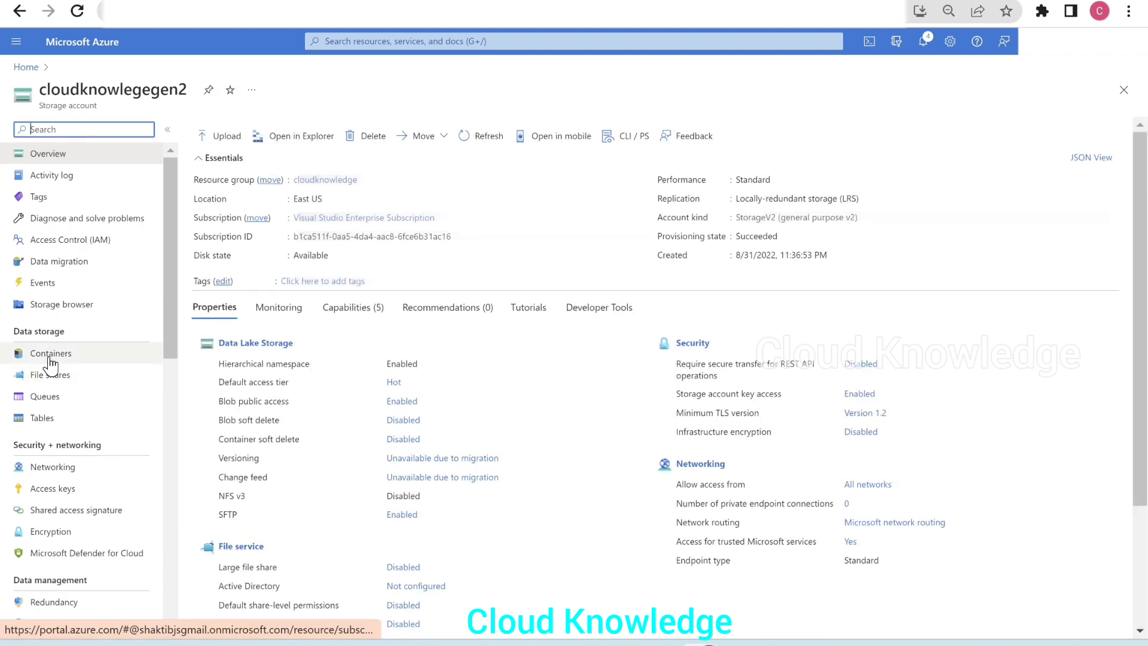
{"action": "left_click", "coordinate": [51, 353]}
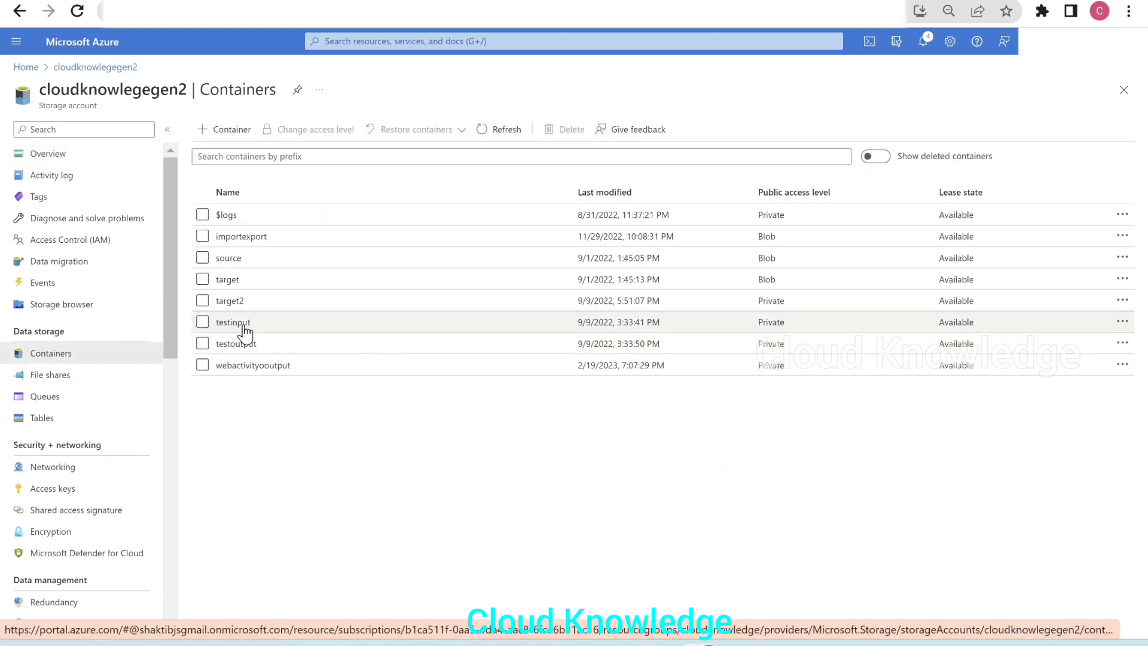
{"action": "left_click", "coordinate": [232, 322]}
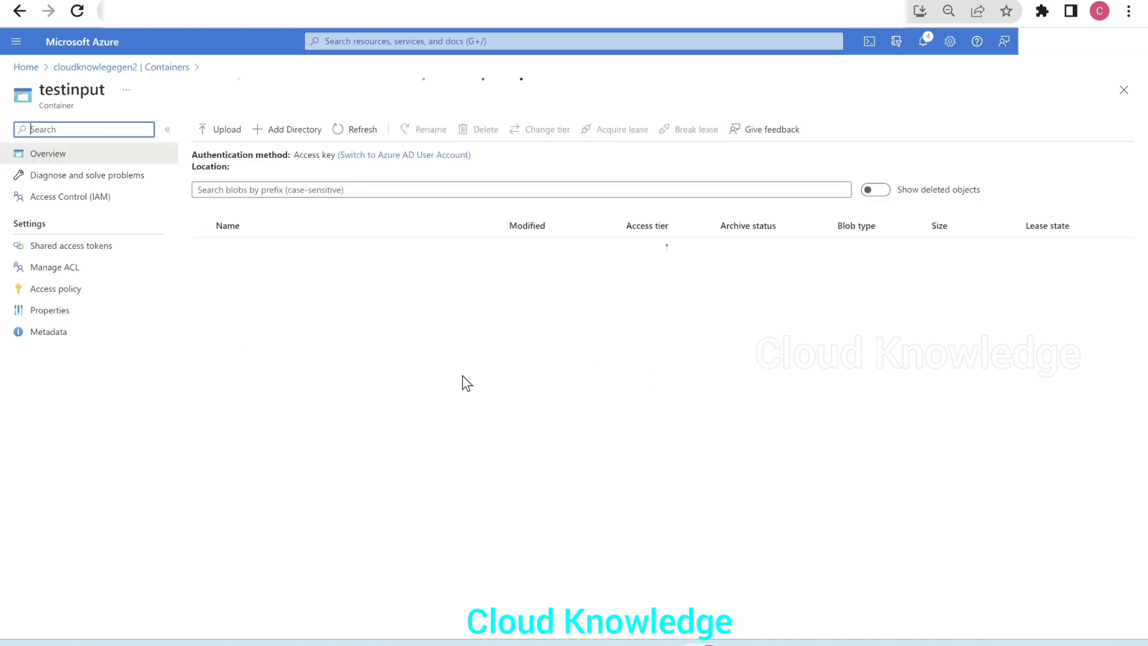
{"action": "left_click", "coordinate": [239, 274]}
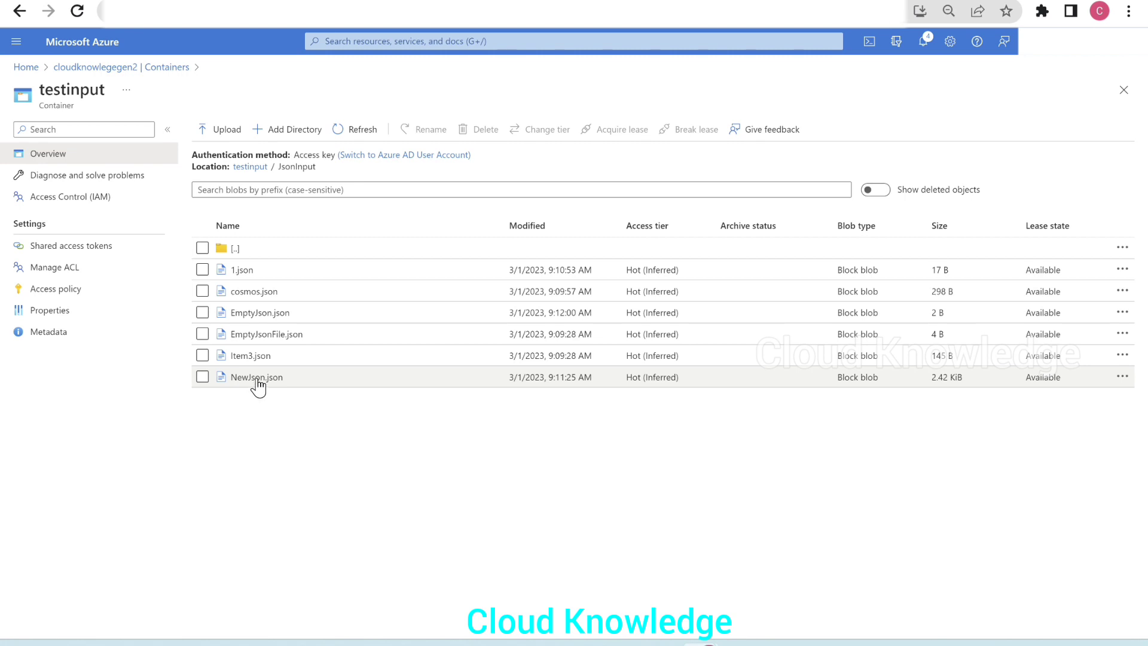
Examine the JSON contents of 1.json and cosmos.json in the JsonInput folder, closing each file
{"action": "left_click", "coordinate": [242, 271]}
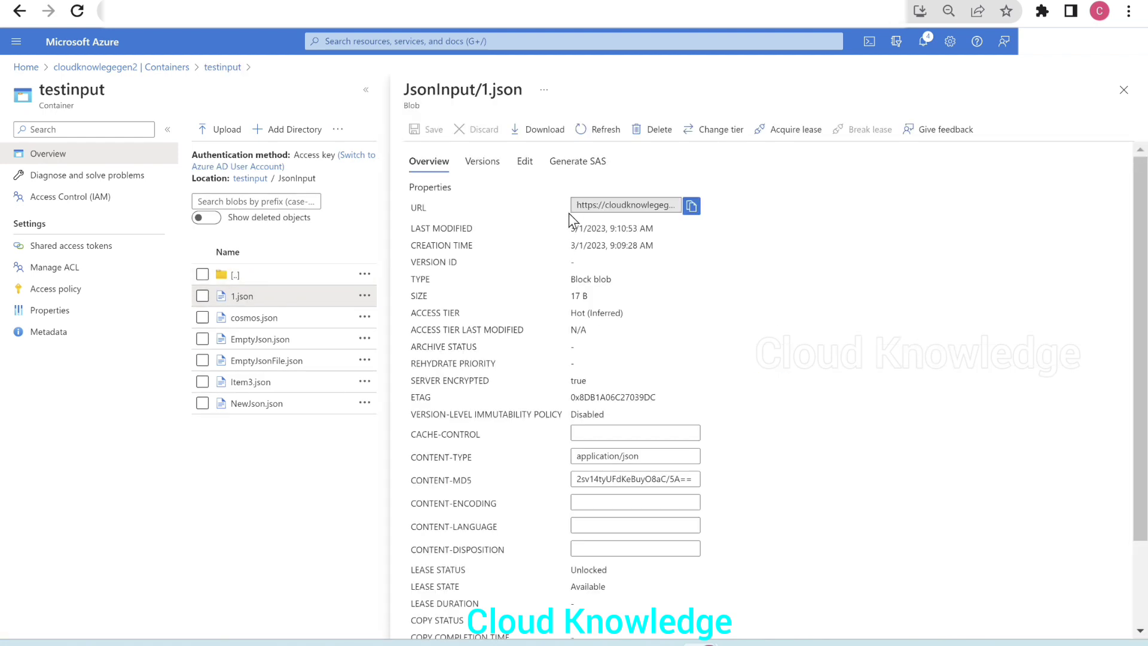
{"action": "left_click", "coordinate": [525, 161]}
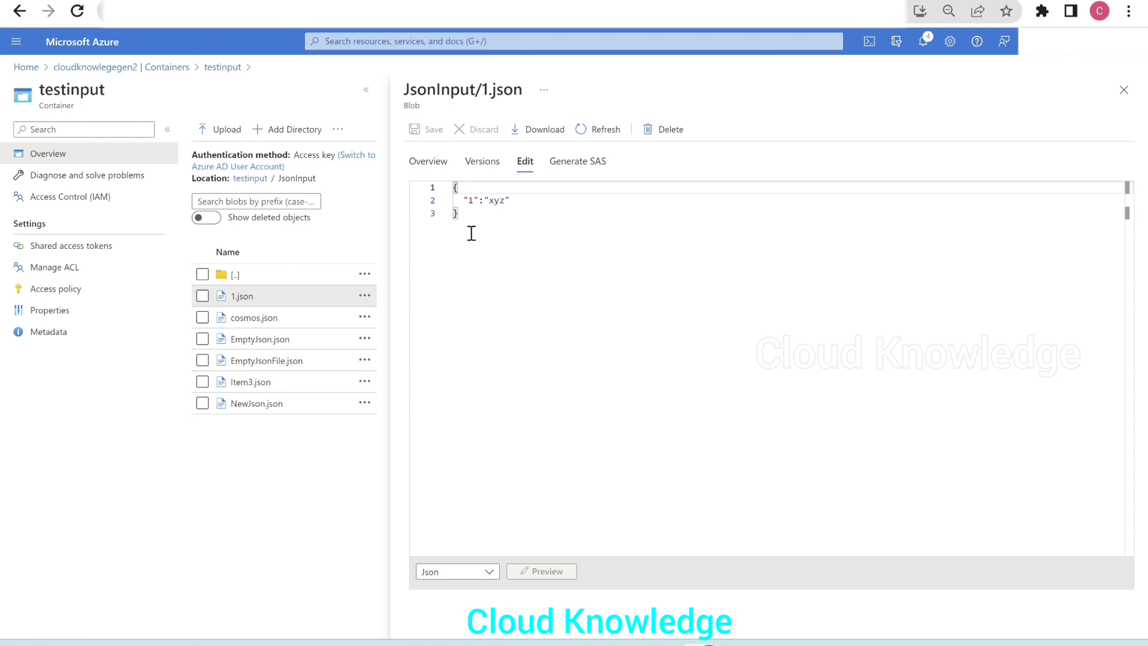
{"action": "left_click", "coordinate": [1124, 90]}
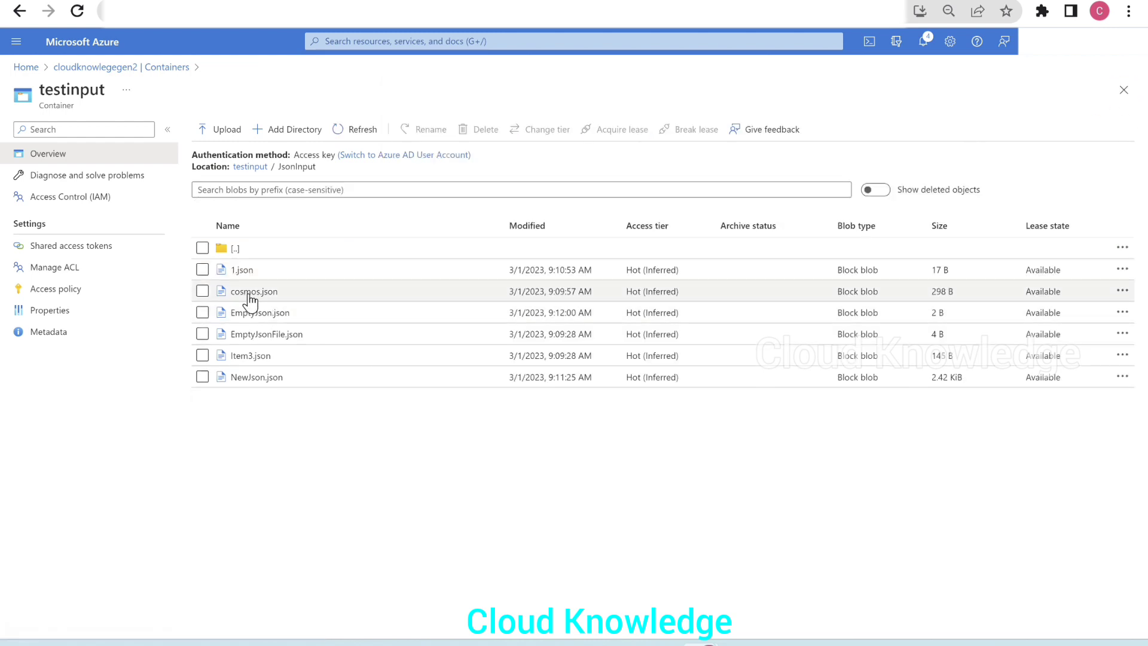
{"action": "left_click", "coordinate": [249, 295]}
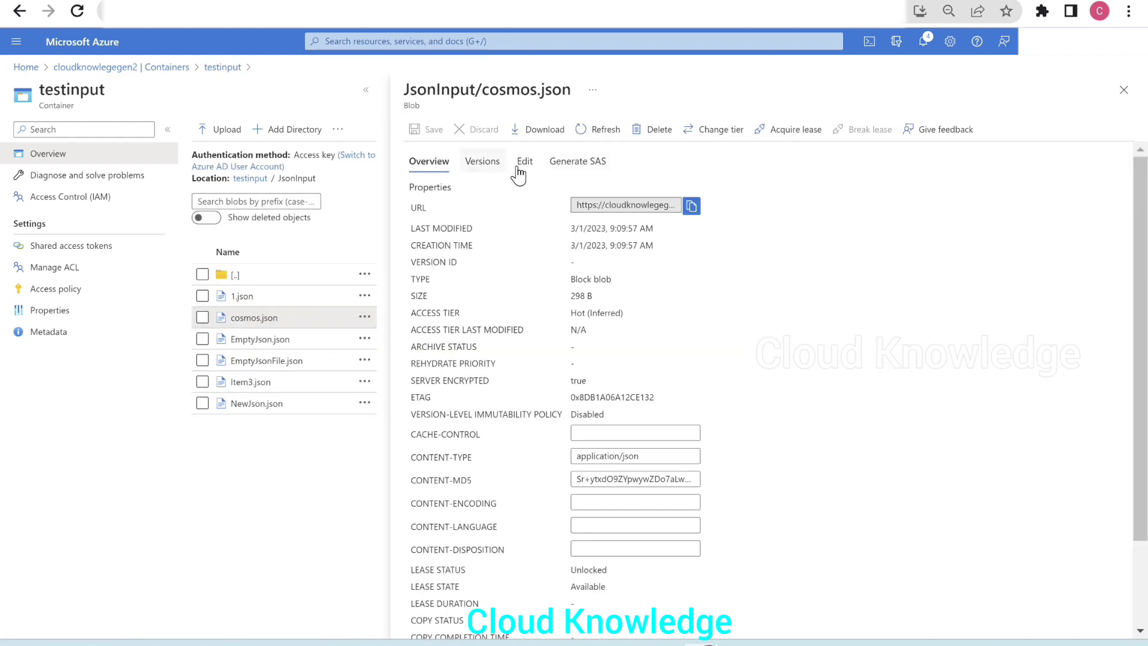
{"action": "left_click", "coordinate": [519, 168]}
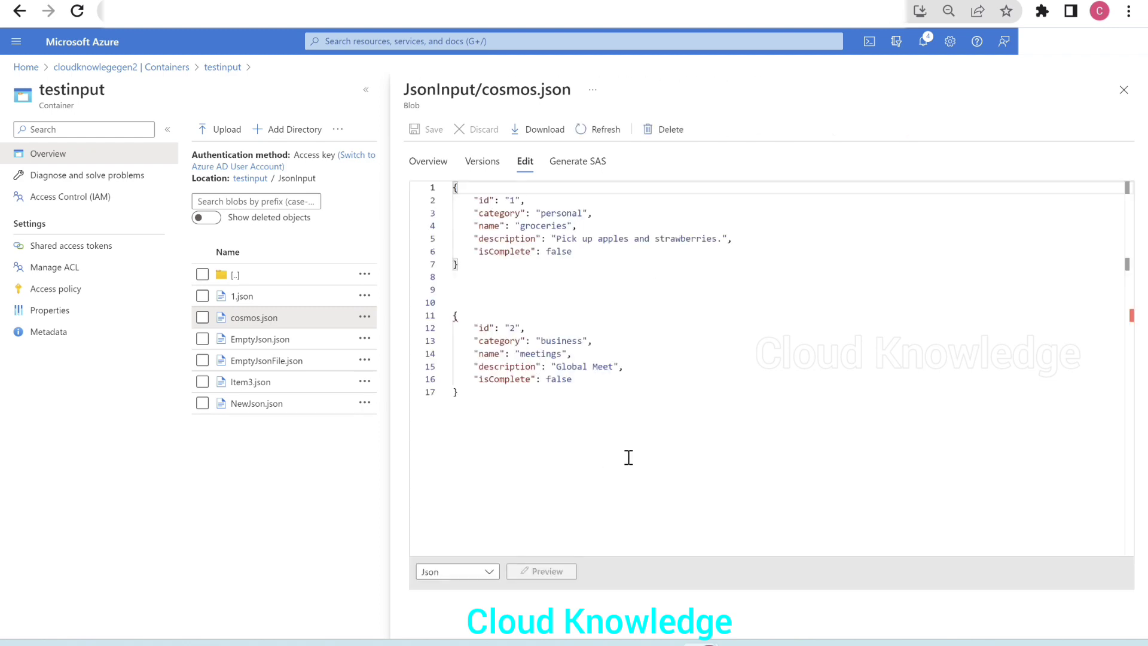
{"action": "left_click", "coordinate": [1123, 90]}
Examine the contents of EmptyJson.json and EmptyJsonFile.json, closing each file
{"action": "left_click", "coordinate": [274, 318]}
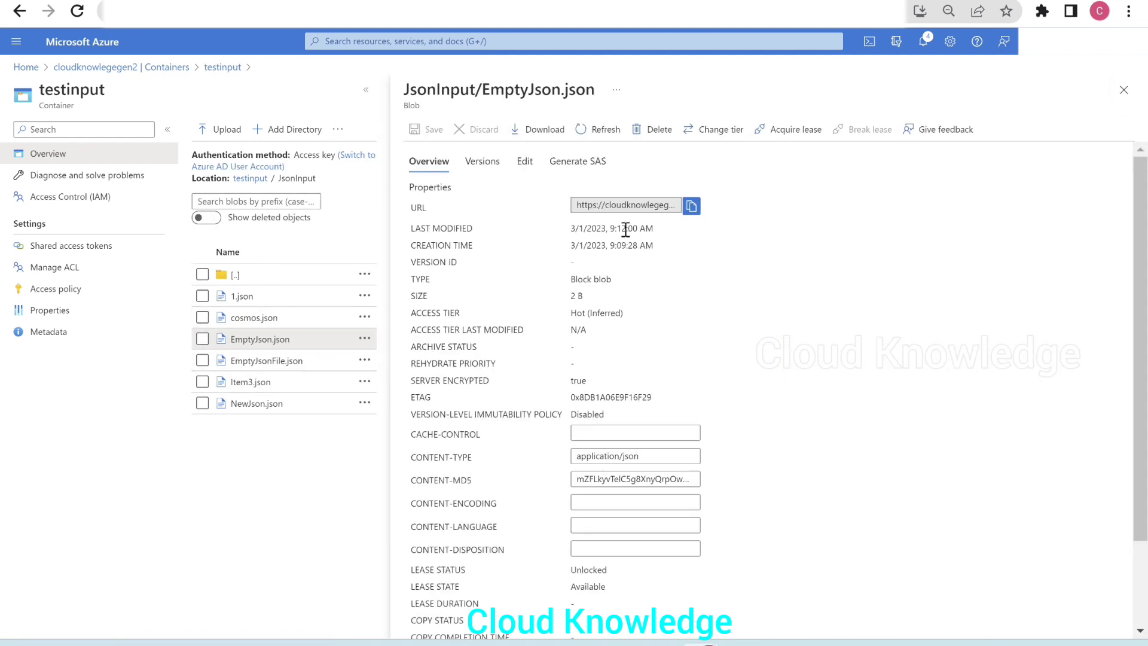
{"action": "left_click", "coordinate": [525, 162]}
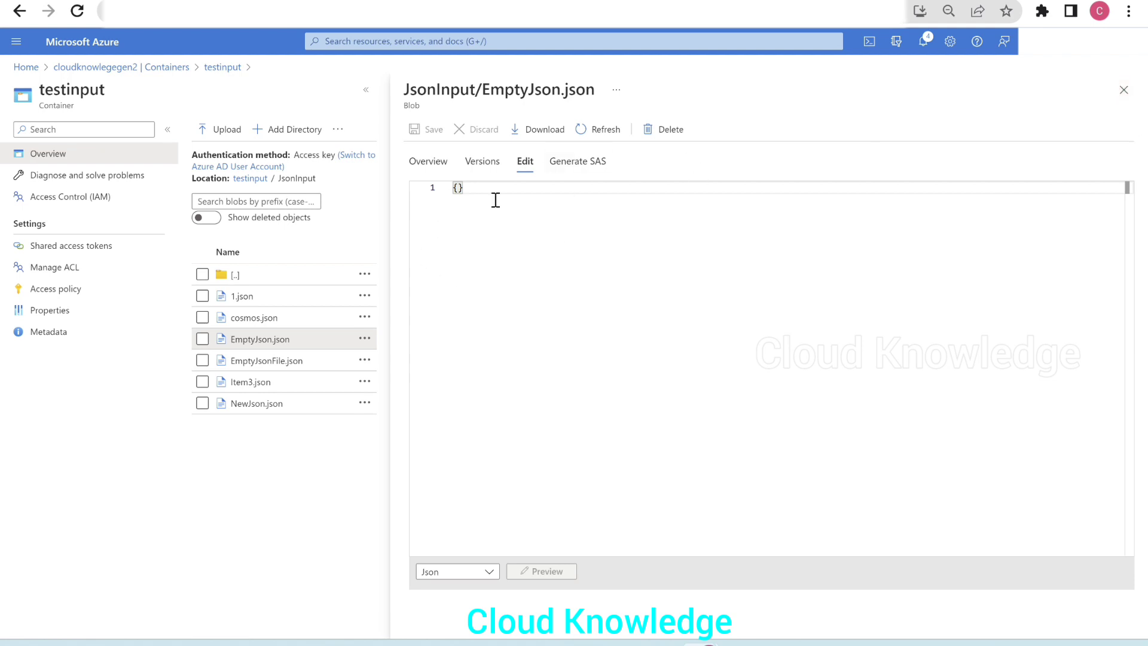
{"action": "left_click", "coordinate": [1123, 91]}
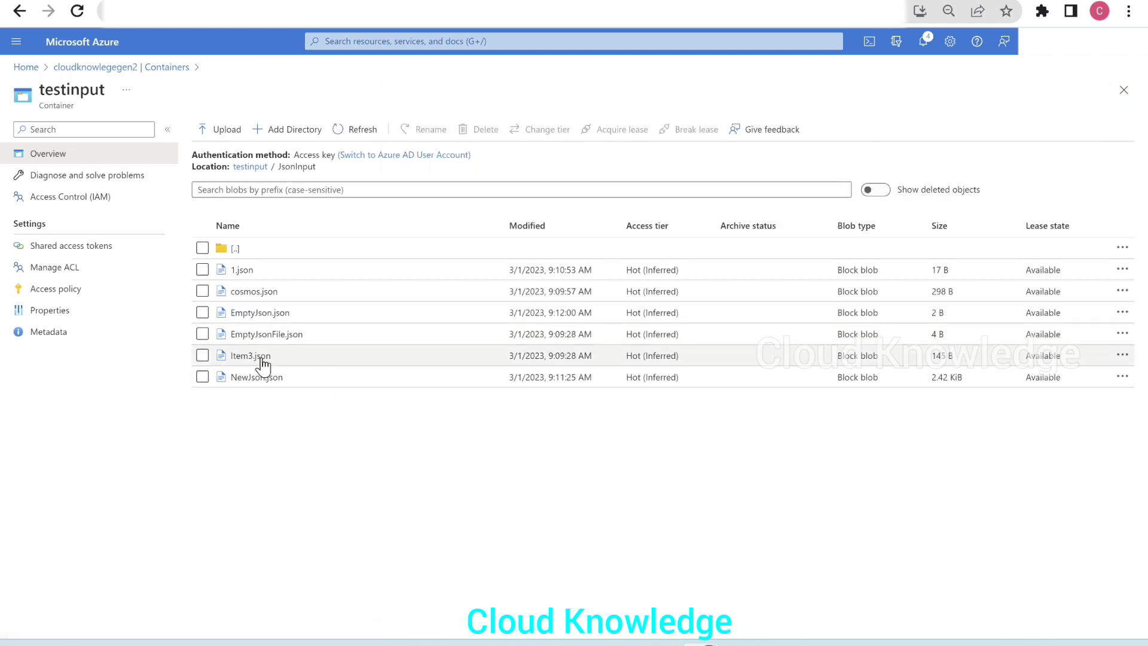
{"action": "left_click", "coordinate": [263, 336]}
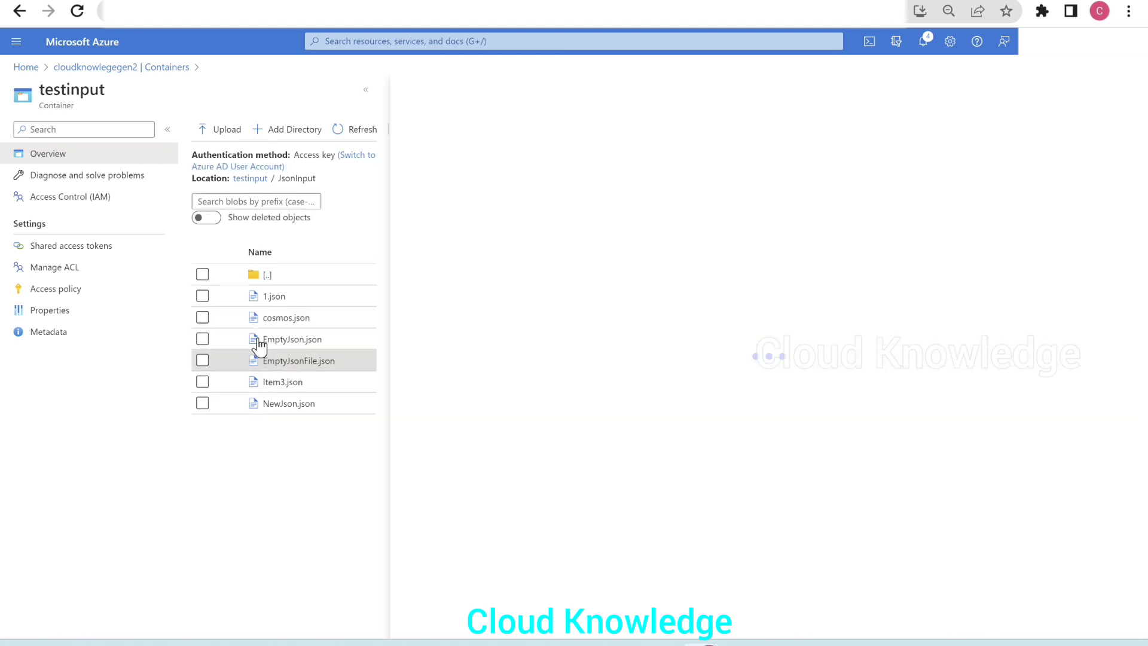
{"action": "left_click", "coordinate": [524, 161]}
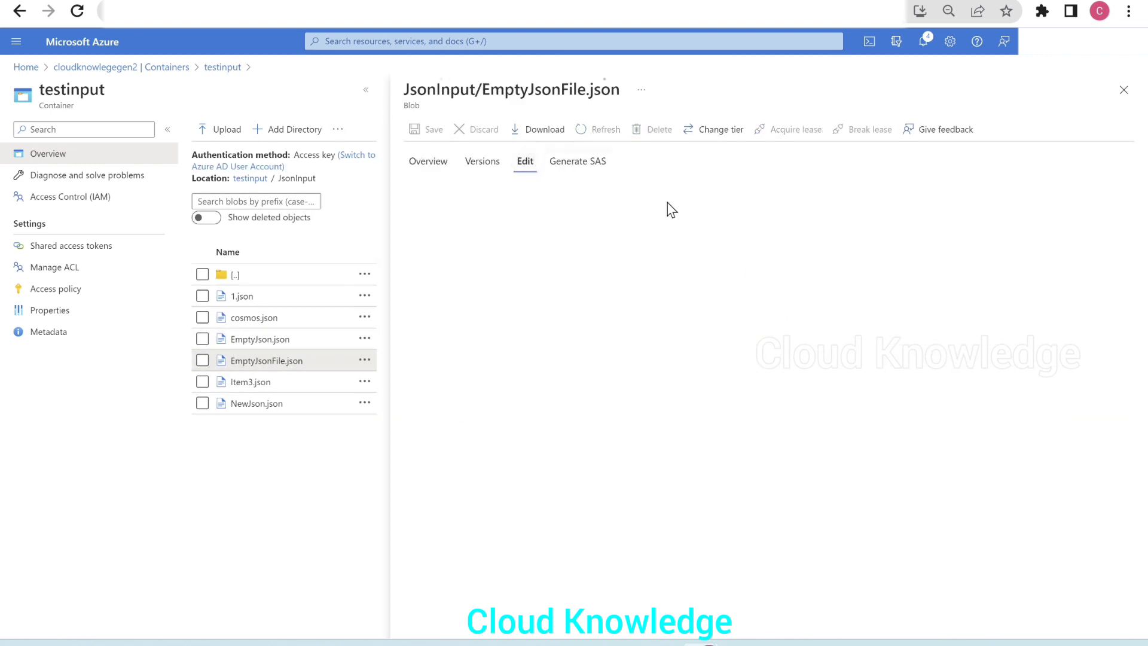
{"action": "left_click", "coordinate": [1123, 90]}
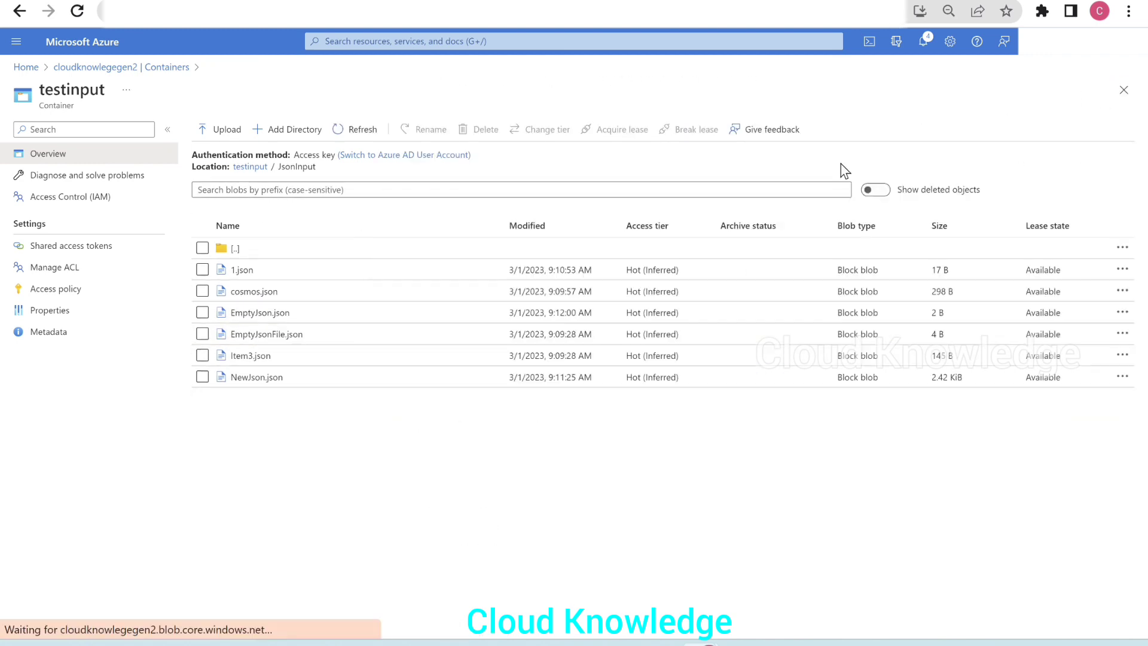
Examine the contents of Item3.json and NewJson.json, closing each file
{"action": "left_click", "coordinate": [250, 357]}
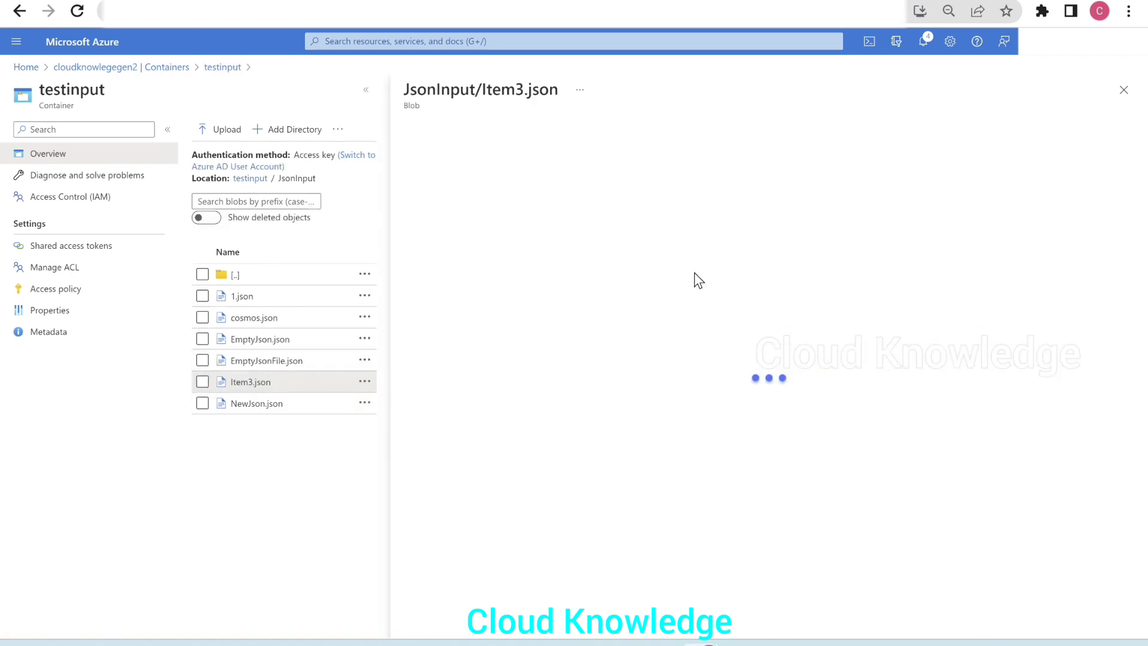
{"action": "left_click", "coordinate": [525, 161]}
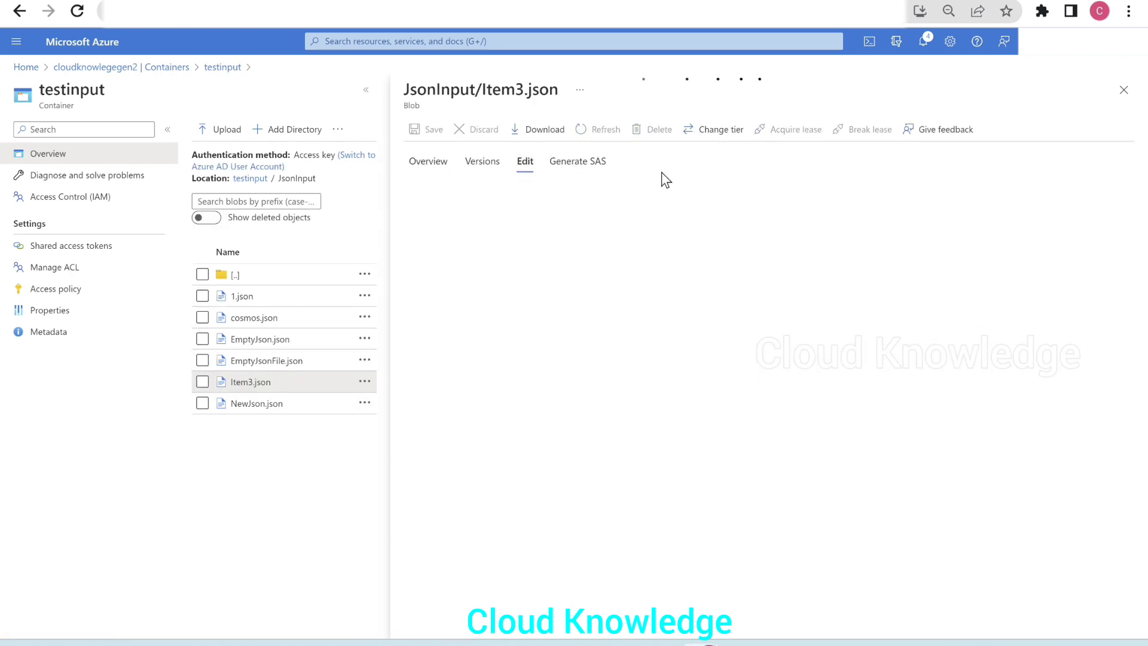
{"action": "left_click", "coordinate": [1123, 89]}
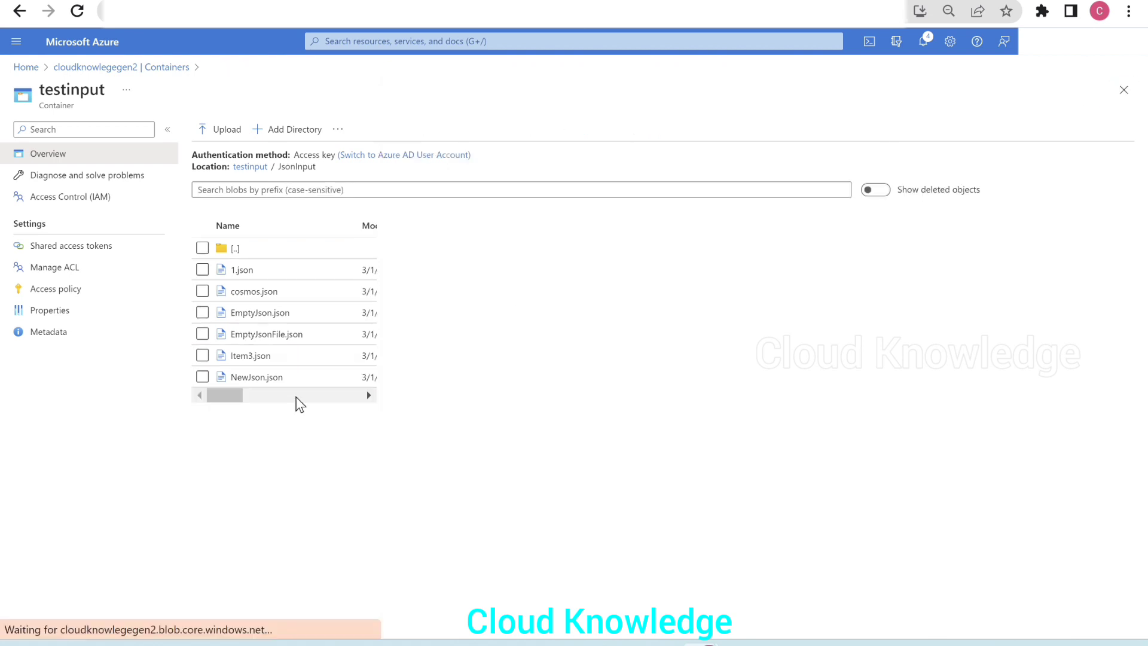
{"action": "left_click", "coordinate": [248, 376]}
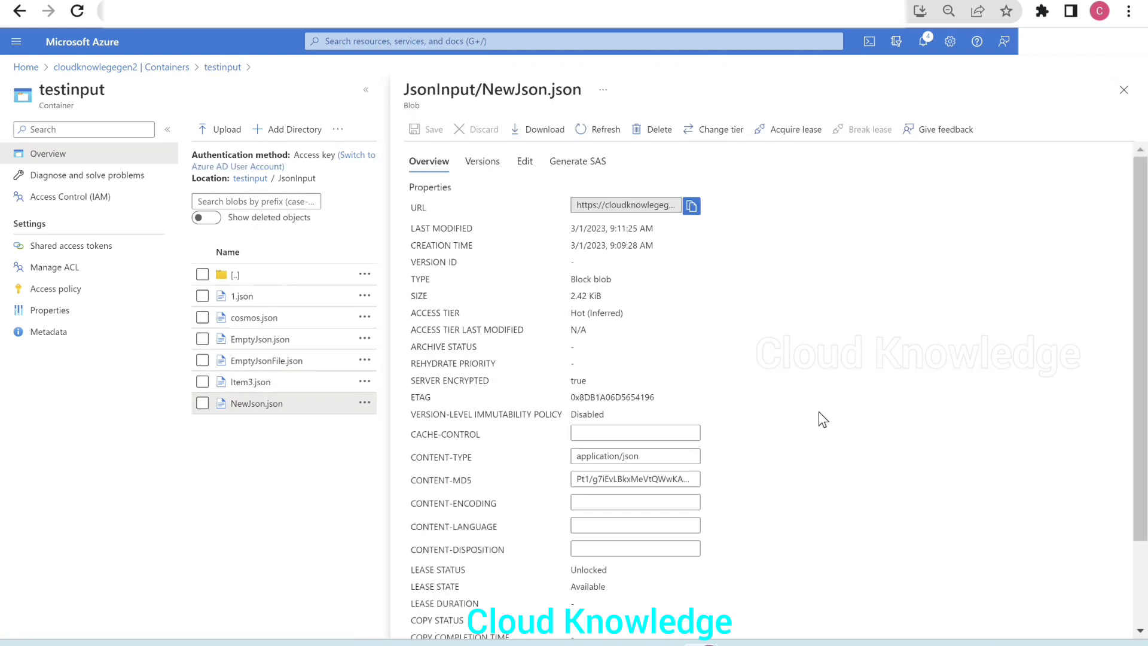
{"action": "left_click", "coordinate": [525, 161]}
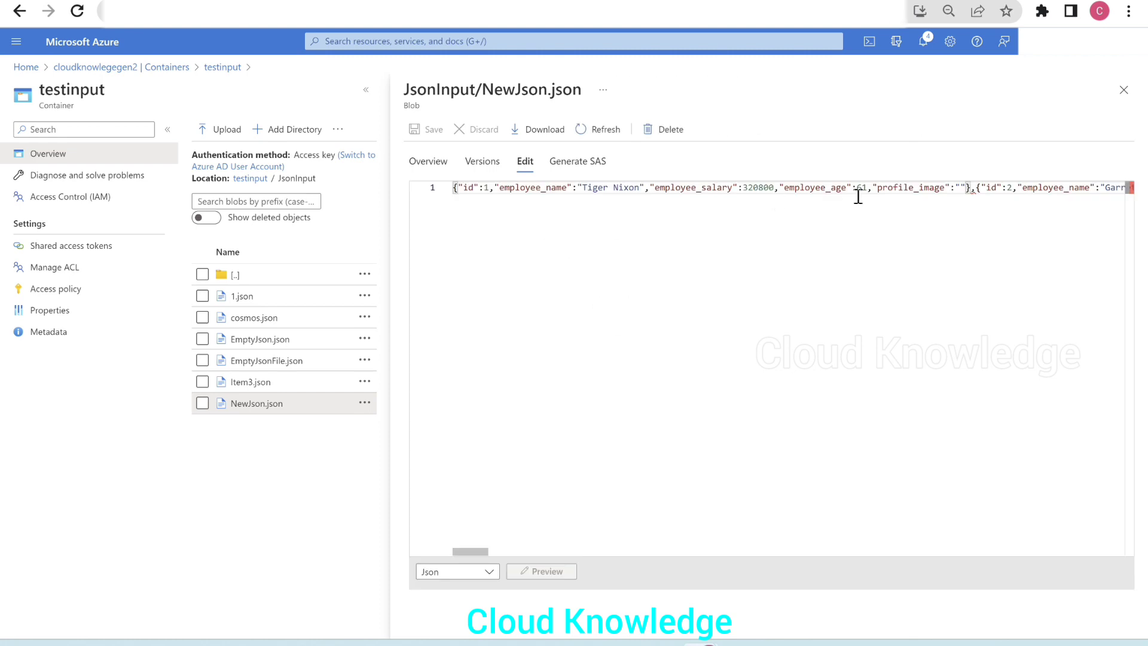
{"action": "left_click", "coordinate": [1124, 89]}
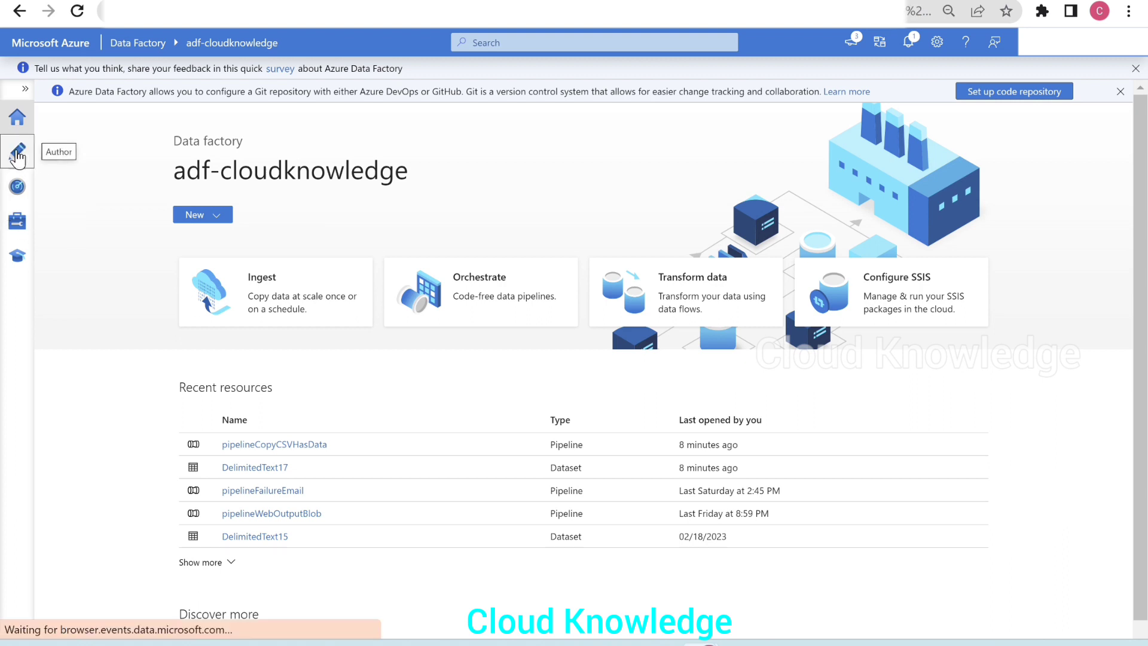
Create a pipeline in the adf-cloudknowledge data factory, name it pipelineCopyJsonWithData, and collapse its properties and the factory resources list
{"action": "left_click", "coordinate": [17, 154]}
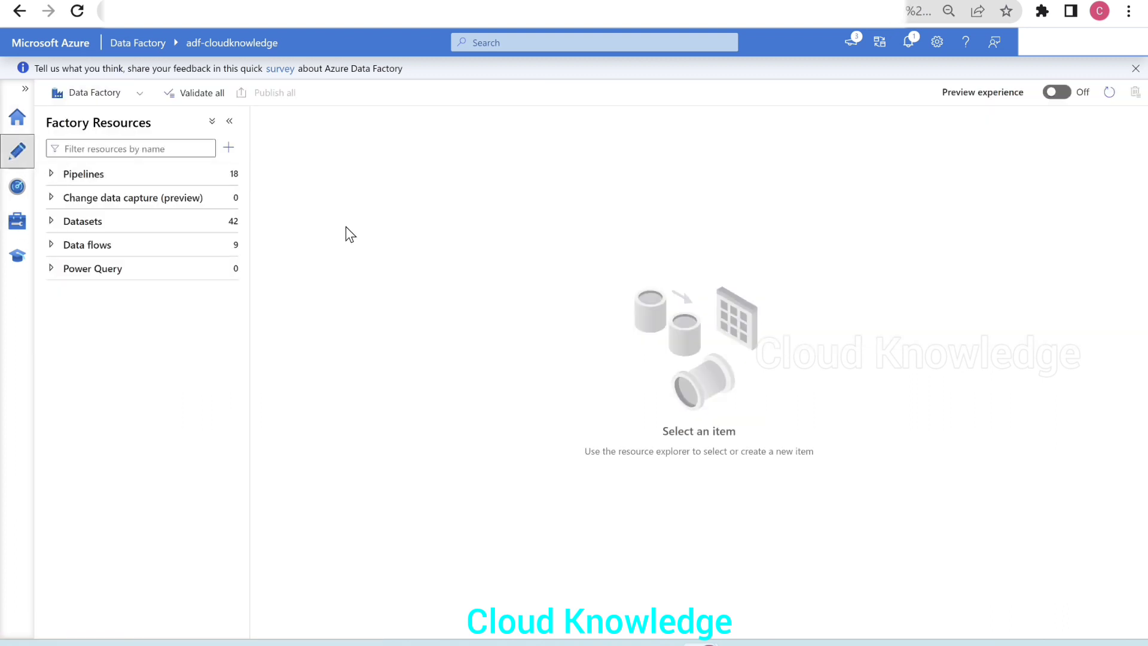
{"action": "left_click", "coordinate": [229, 149]}
{"action": "mouse_move", "coordinate": [284, 177]}
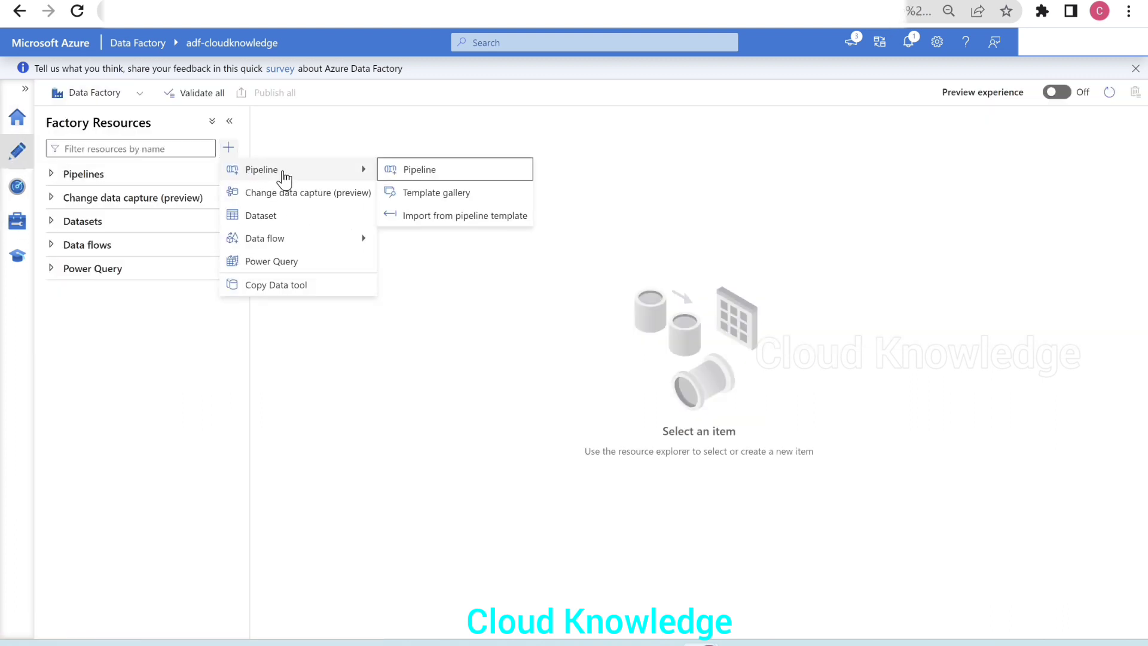
{"action": "left_click", "coordinate": [412, 173]}
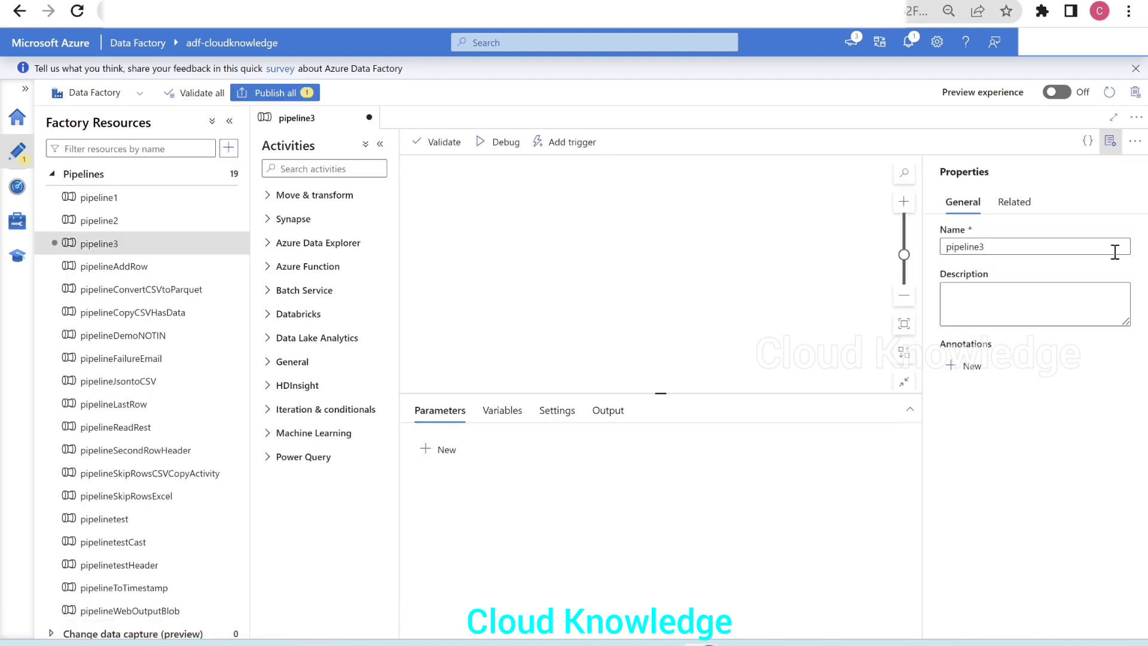
{"action": "left_click", "coordinate": [1027, 248]}
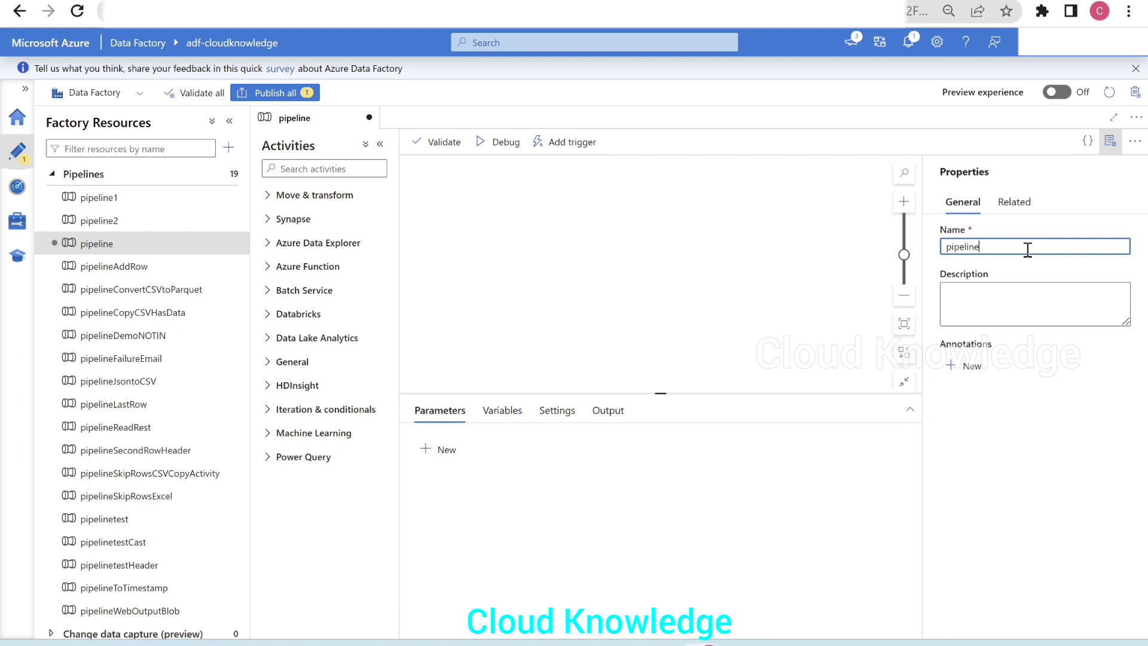
{"action": "type", "text": "CopyJsonWithData"}
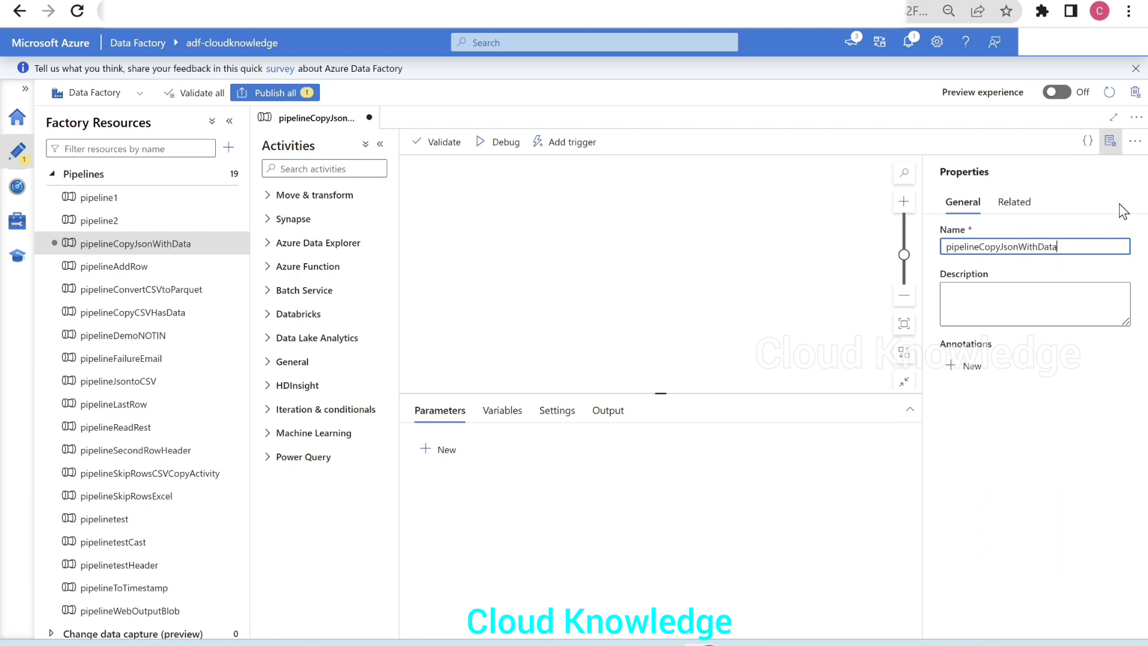
{"action": "left_click", "coordinate": [1122, 210]}
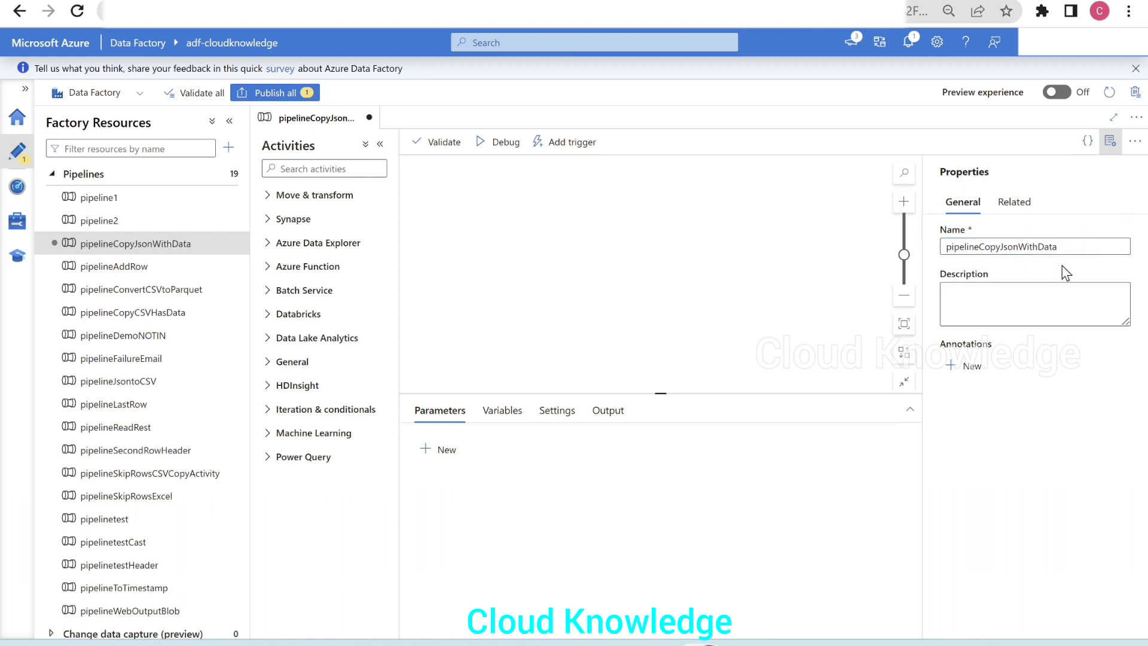
{"action": "left_click", "coordinate": [1110, 137]}
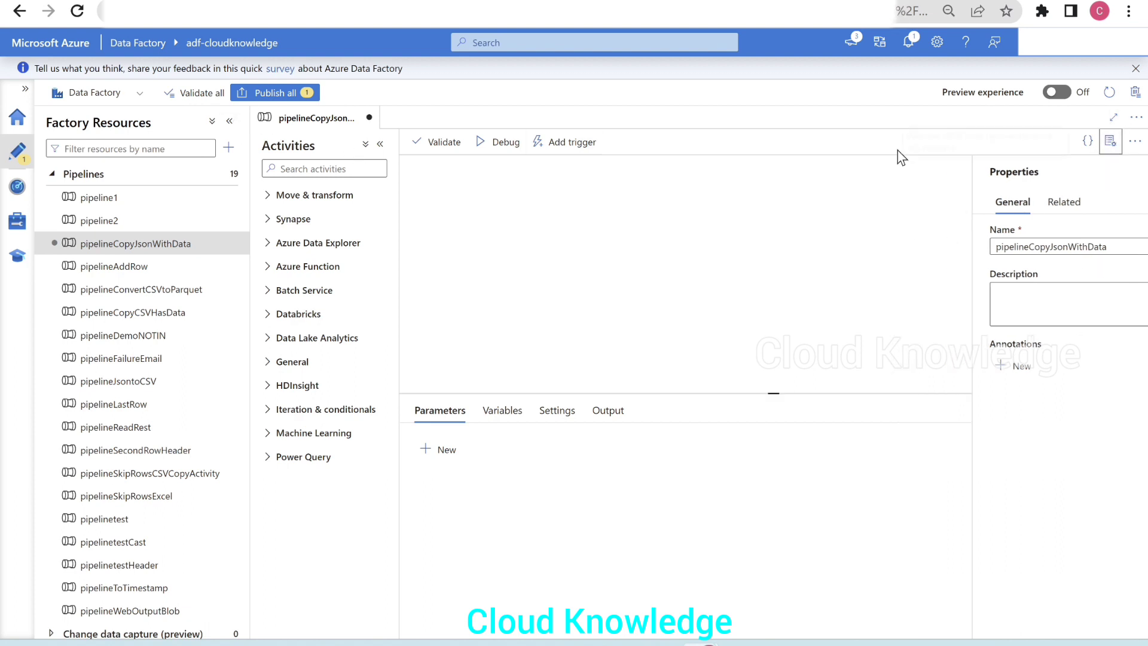
{"action": "left_click", "coordinate": [230, 122]}
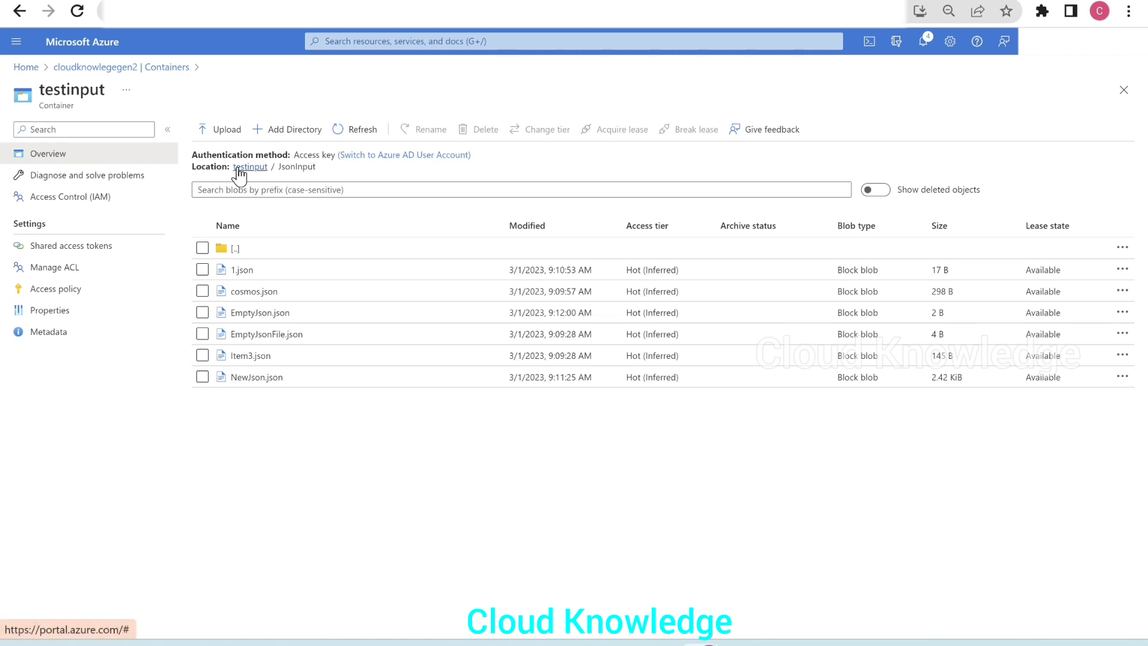
Check the container and folder path of the source JSON files in the storage account
{"action": "left_click_drag", "start_coordinate": [238, 169], "coordinate": [297, 165]}
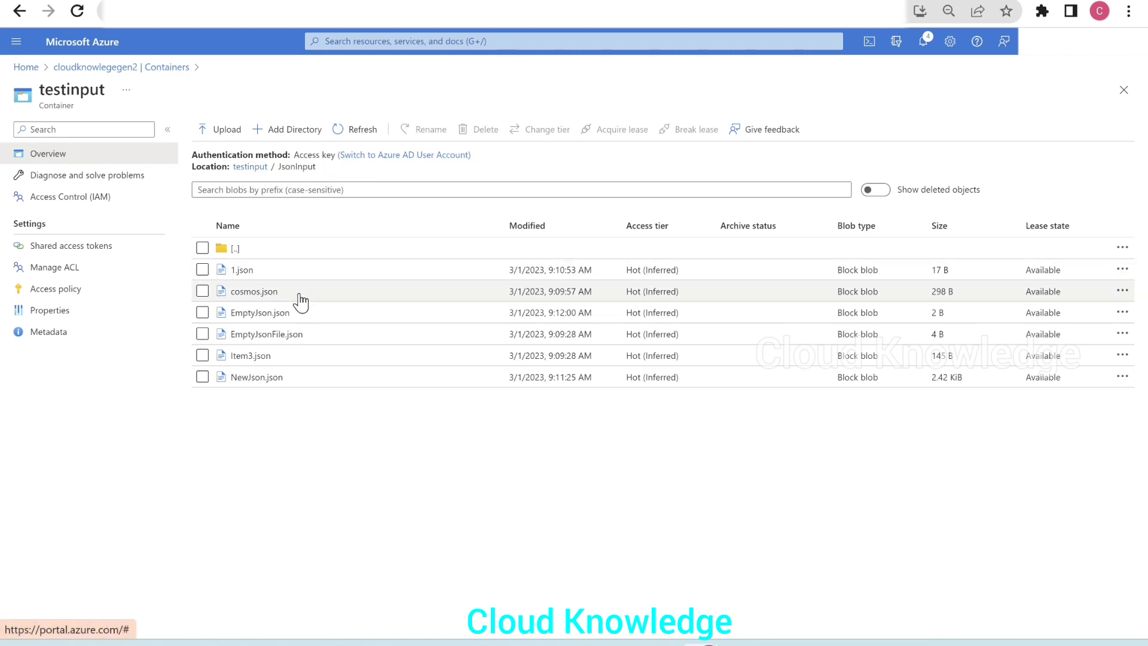
{"action": "double_click", "coordinate": [313, 166]}
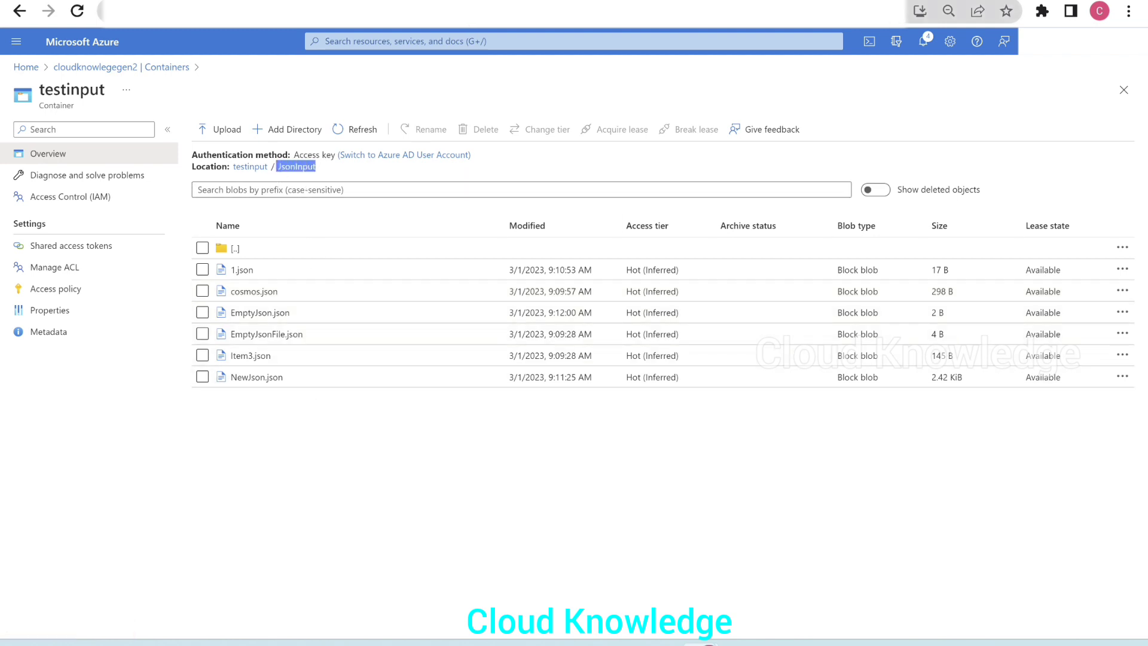
Back in the data factory, add a Get Metadata activity to the pipelineCopyJsonWithData canvas and enlarge its configuration pane
{"action": "mouse_move", "coordinate": [472, 1]}
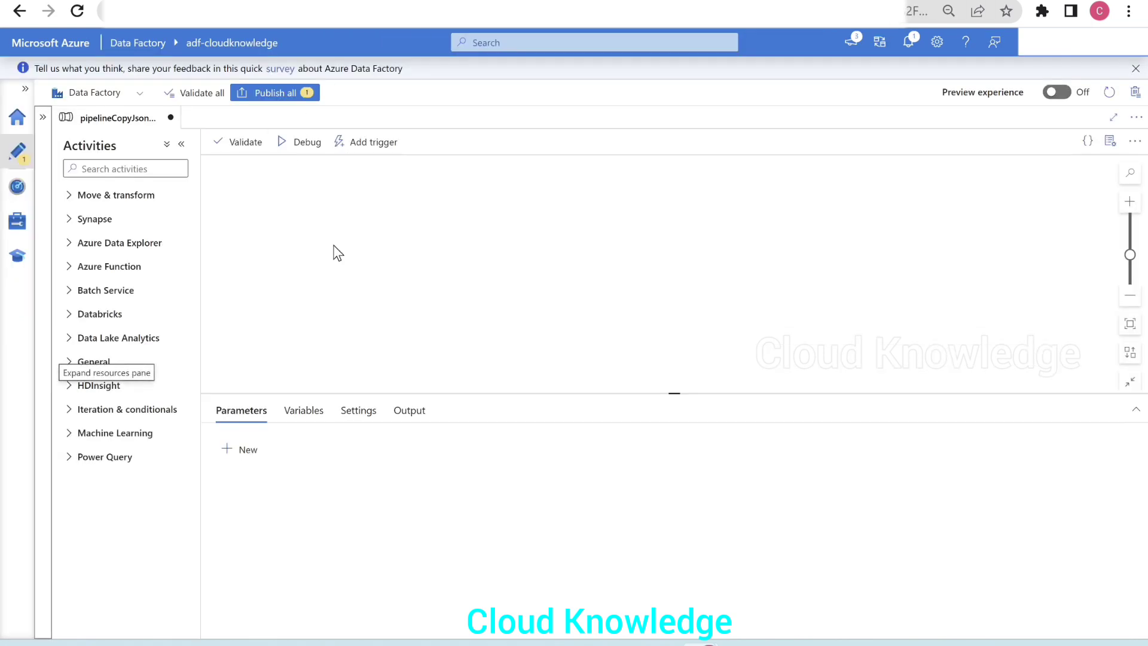
{"action": "left_click", "coordinate": [71, 363]}
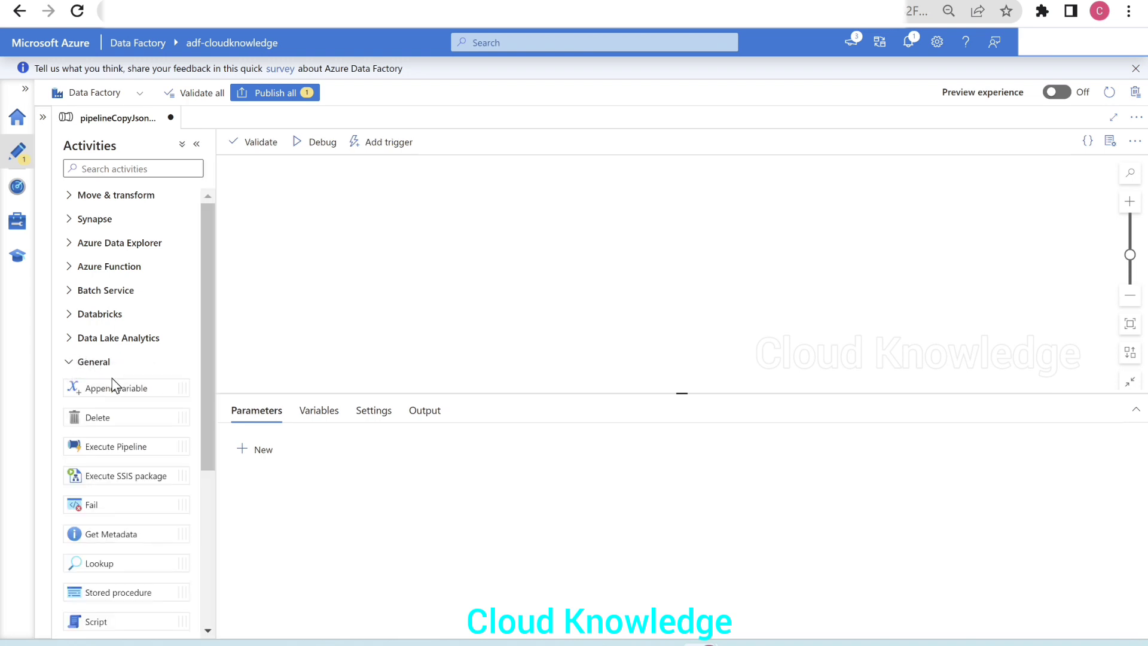
{"action": "scroll", "coordinate": [114, 388], "scroll_direction": "down", "scroll_amount": 3}
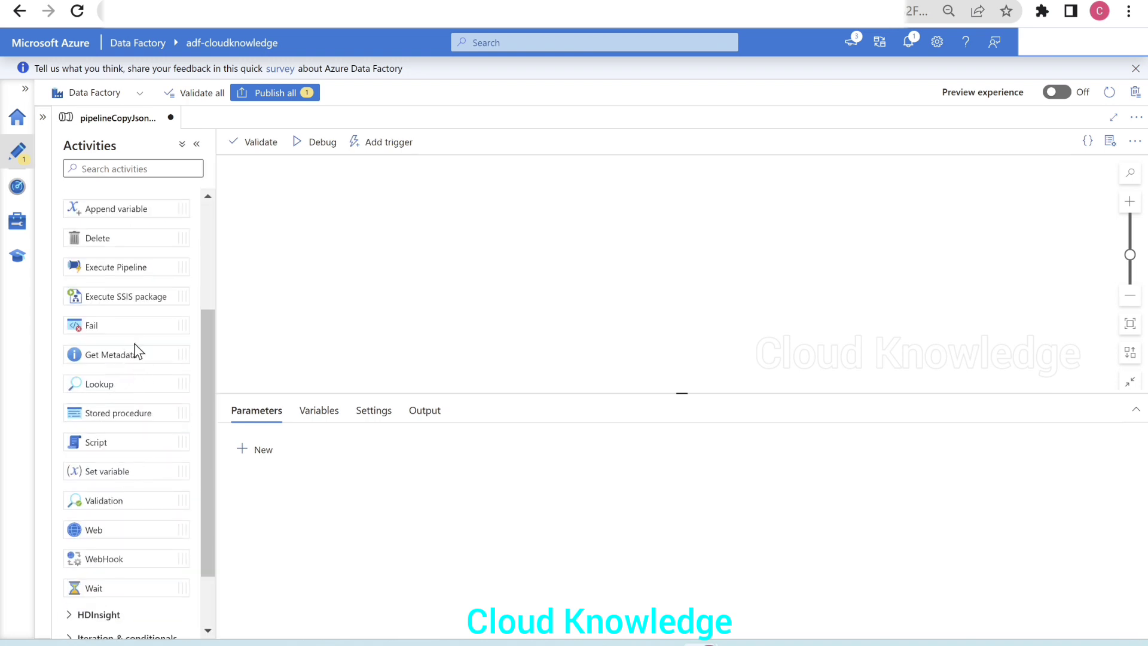
{"action": "left_click_drag", "start_coordinate": [135, 347], "coordinate": [341, 221]}
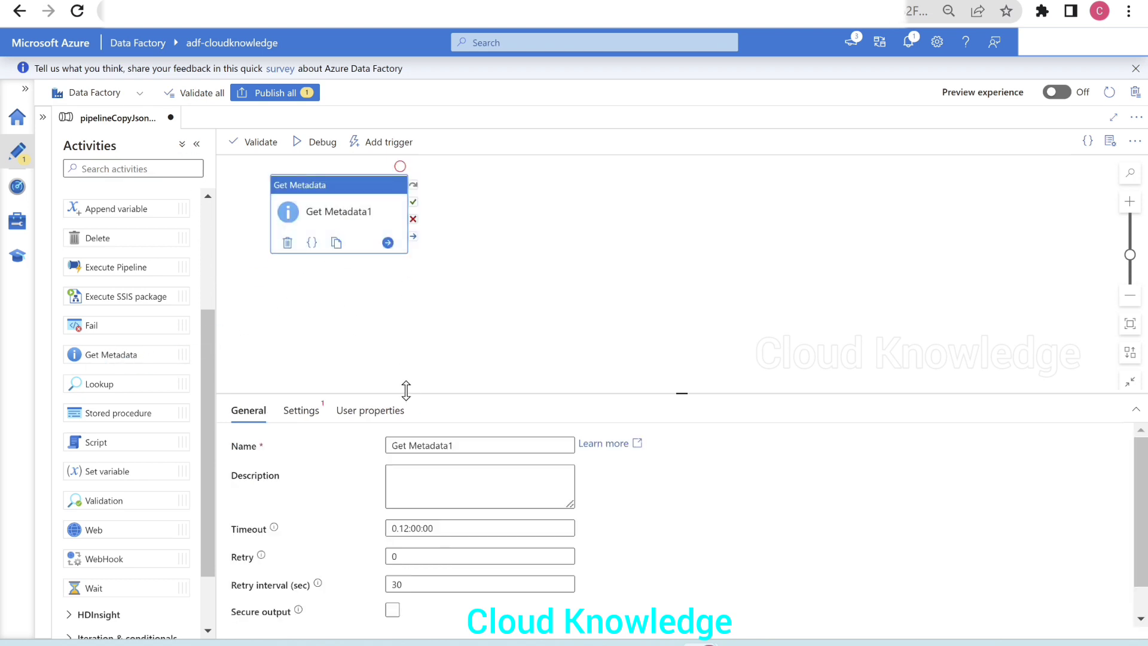
{"action": "left_click_drag", "start_coordinate": [406, 392], "coordinate": [418, 297]}
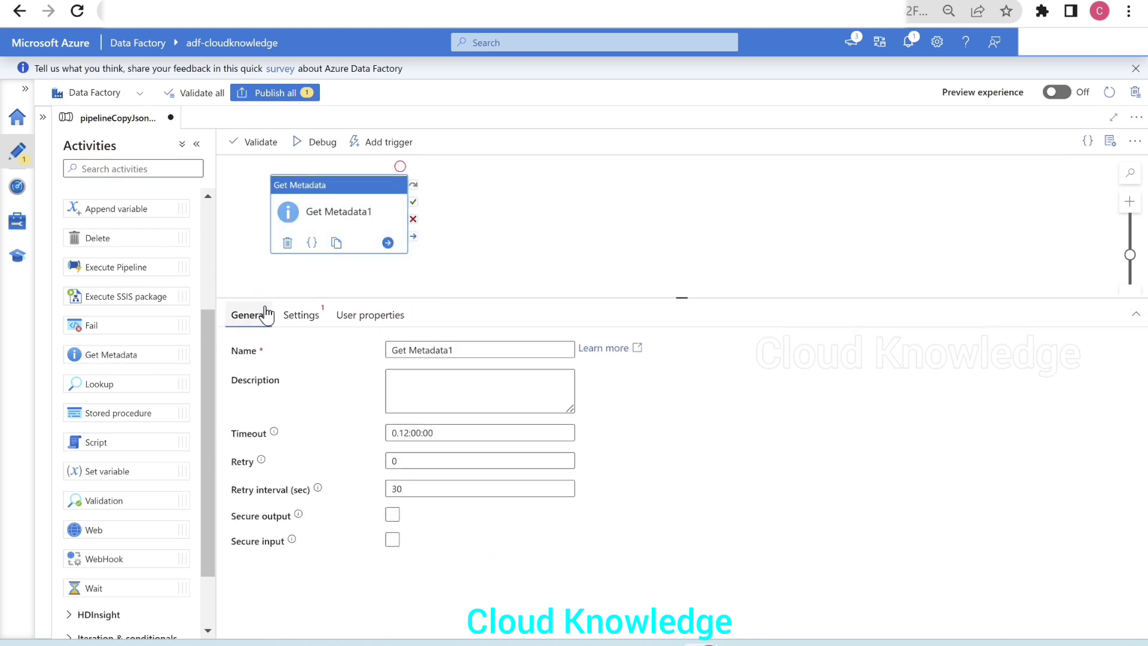
Start a new dataset for the Get Metadata activity, using Azure Data Lake Storage Gen2 as the store and JSON as the format
{"action": "left_click", "coordinate": [306, 328]}
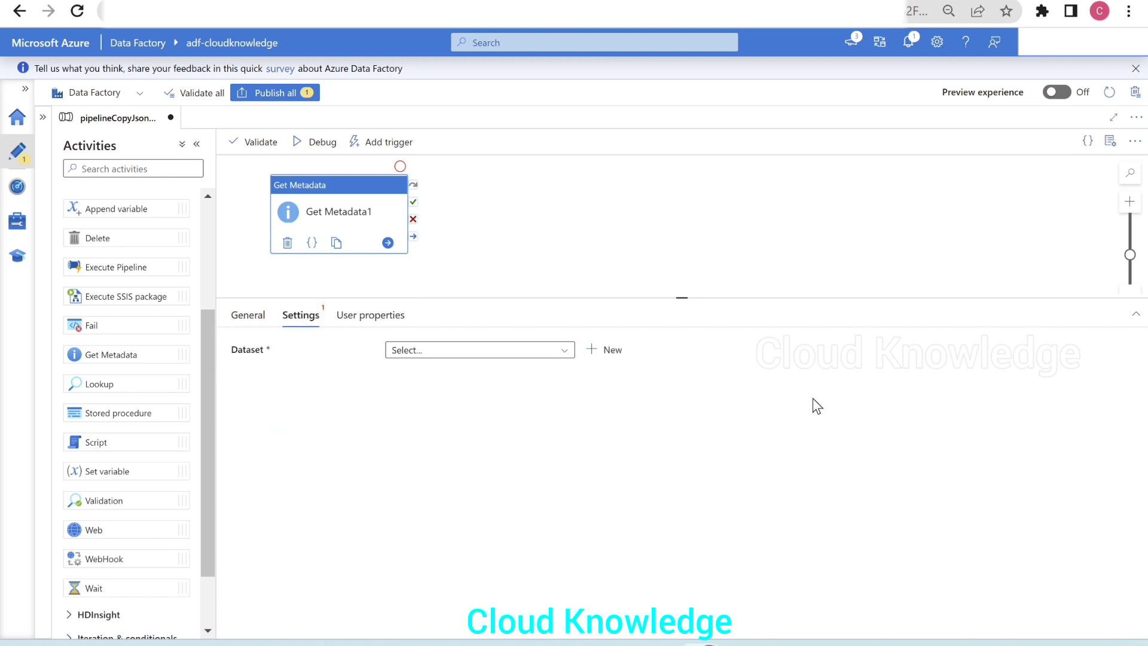
{"action": "left_click", "coordinate": [617, 362]}
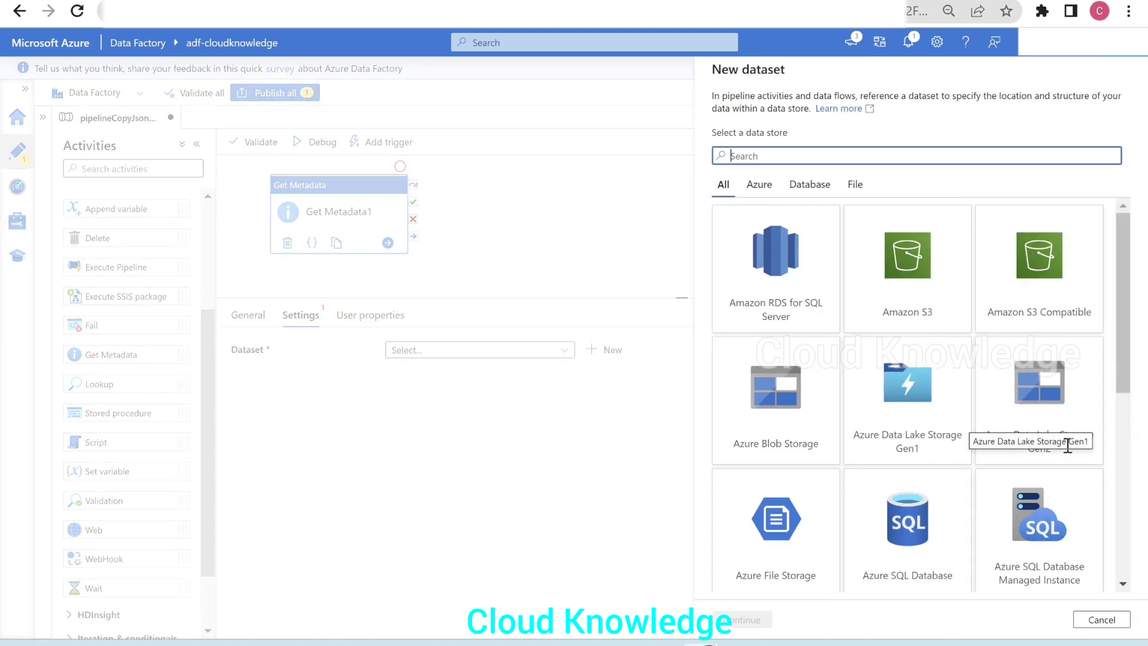
{"action": "left_click", "coordinate": [1065, 392]}
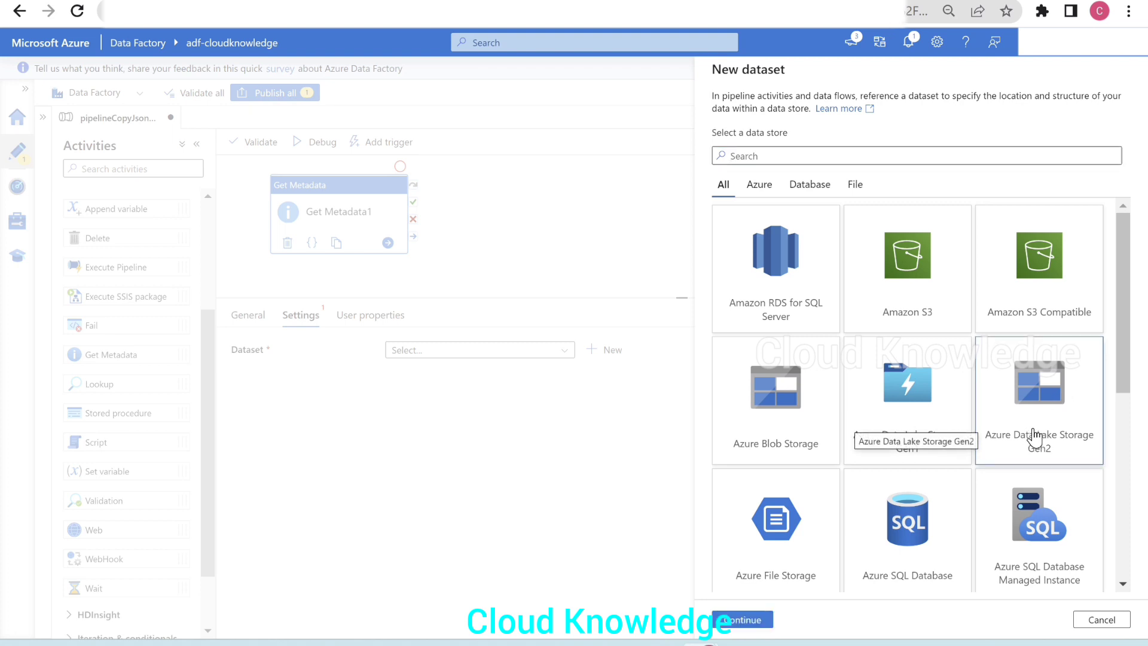
{"action": "left_click", "coordinate": [755, 619]}
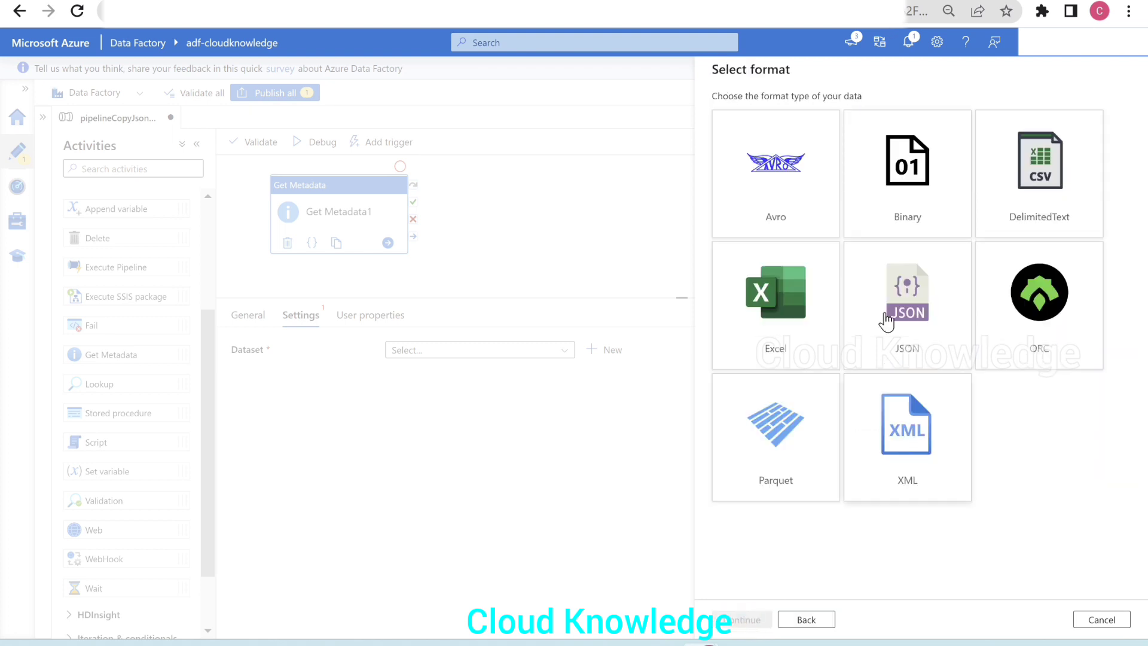
{"action": "left_click", "coordinate": [903, 319]}
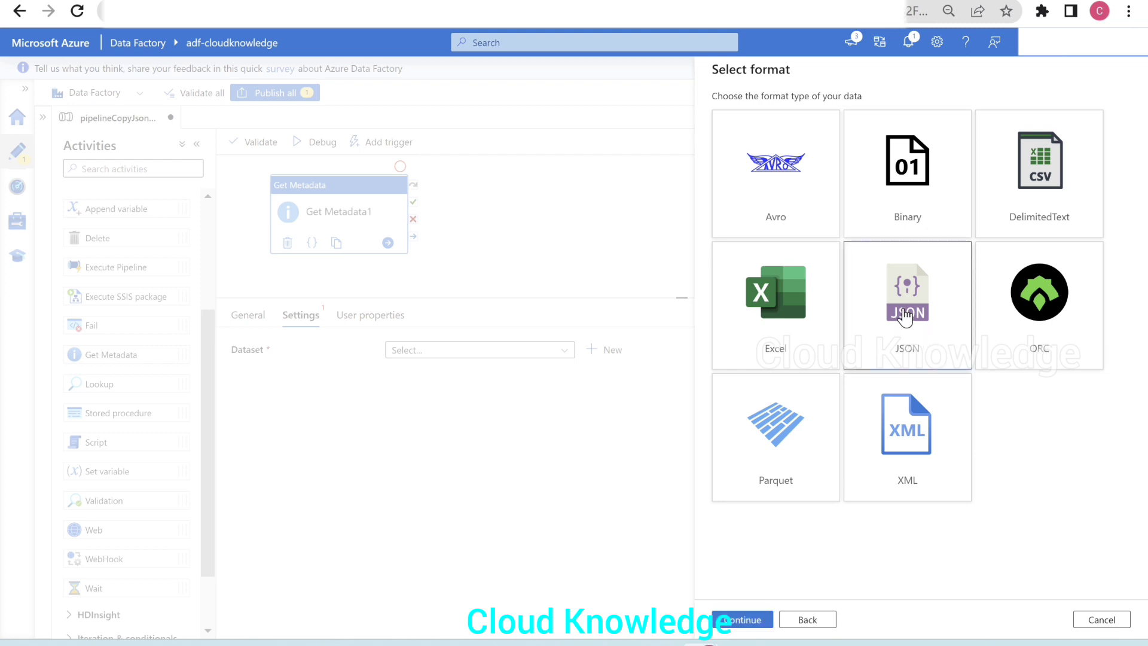
{"action": "left_click", "coordinate": [722, 620]}
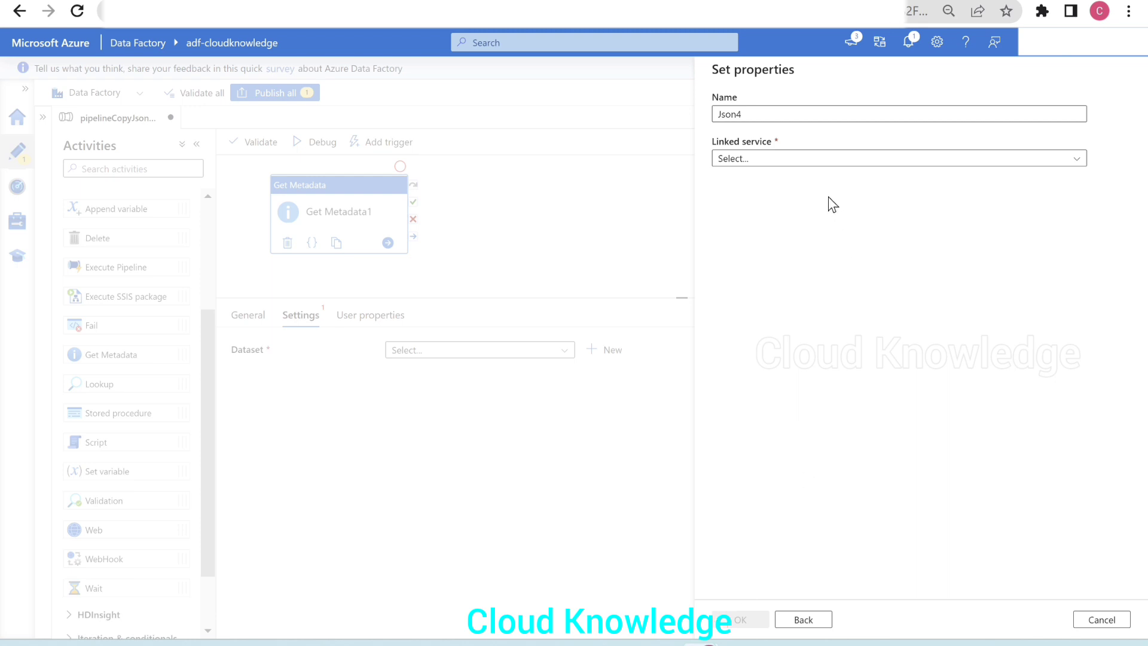
Create the dataset with linked service AzureDataLakeStorage1, file path testinput/JsonInput without a file name, and schema import set to None
{"action": "left_click", "coordinate": [738, 158]}
{"action": "left_click", "coordinate": [761, 159]}
{"action": "left_click", "coordinate": [768, 160]}
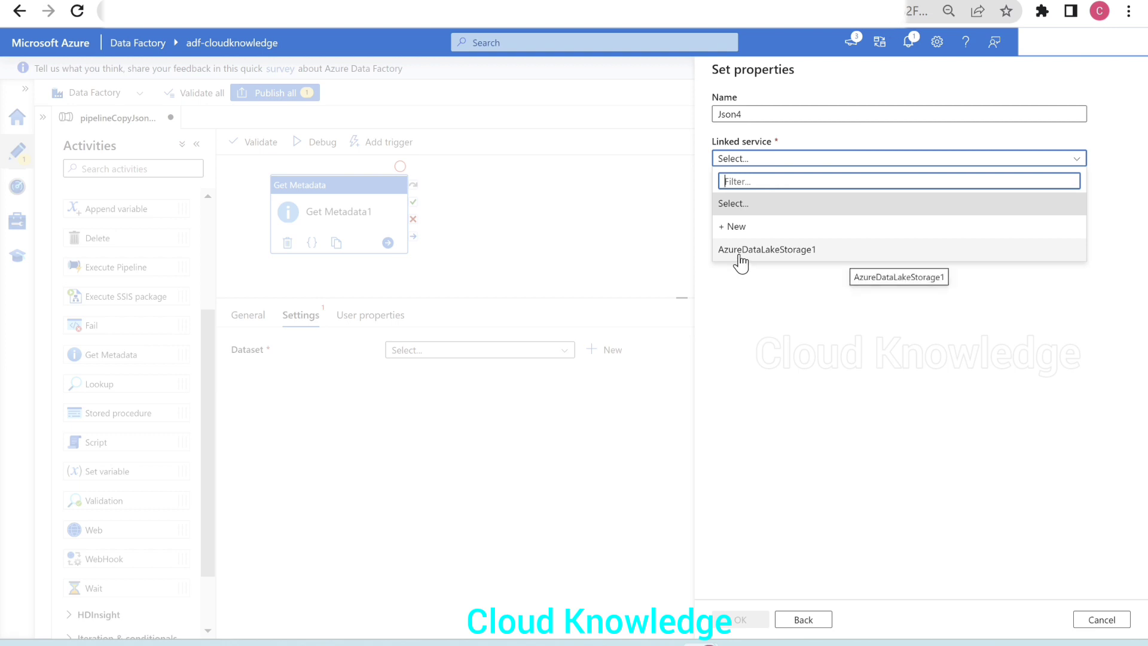
{"action": "left_click", "coordinate": [740, 257]}
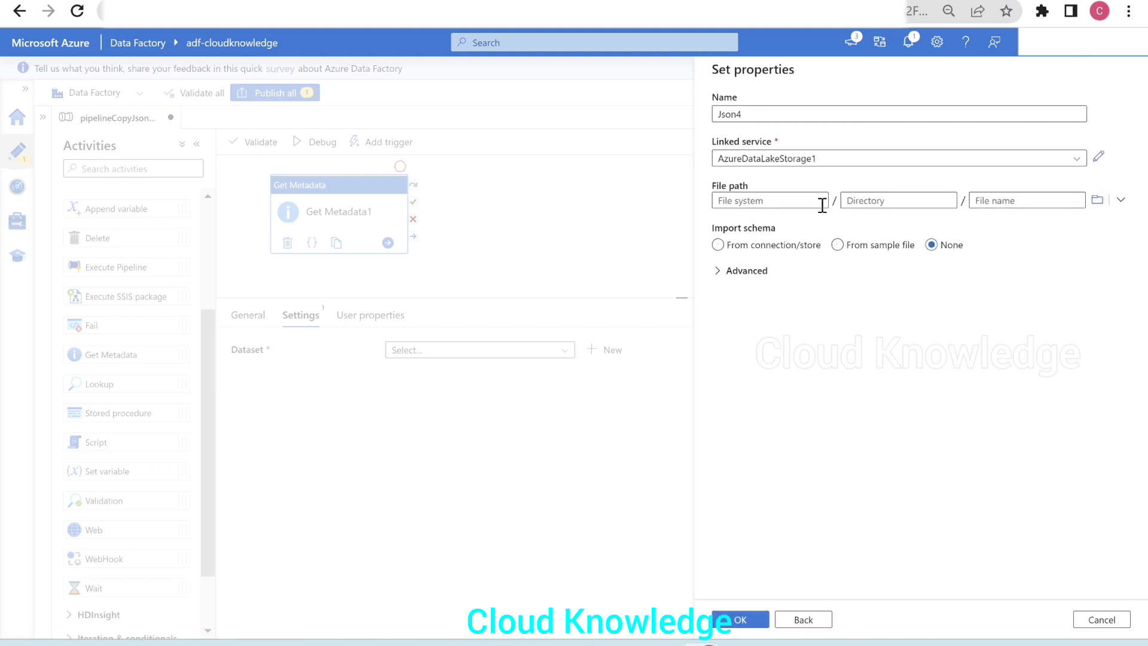
{"action": "left_click", "coordinate": [1097, 206]}
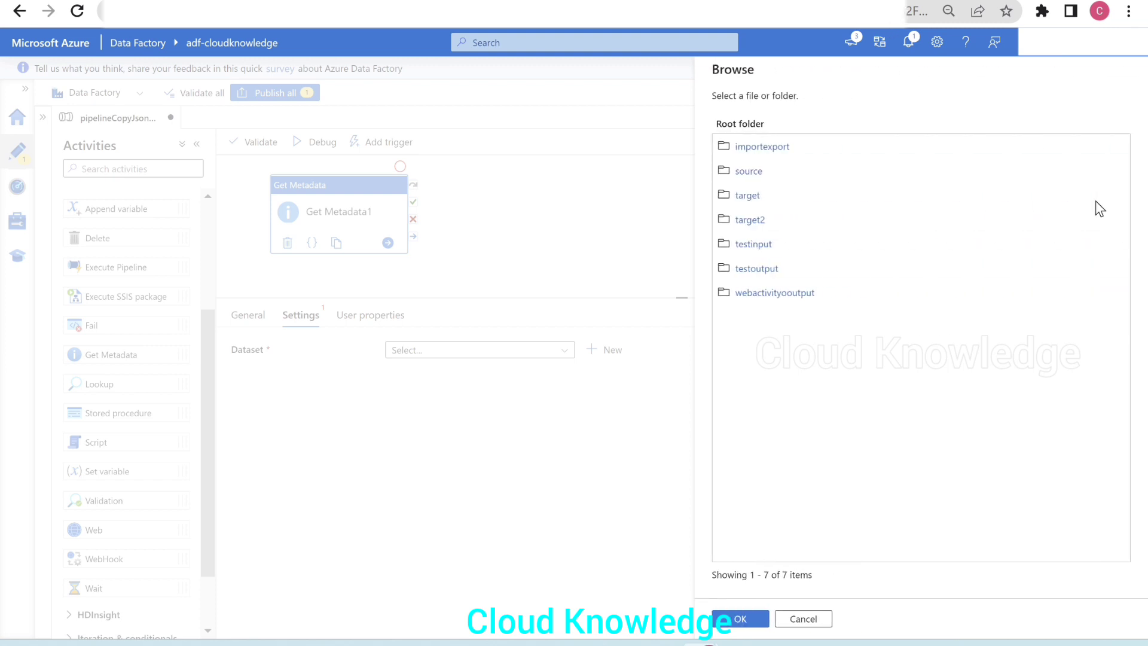
{"action": "left_click", "coordinate": [760, 245]}
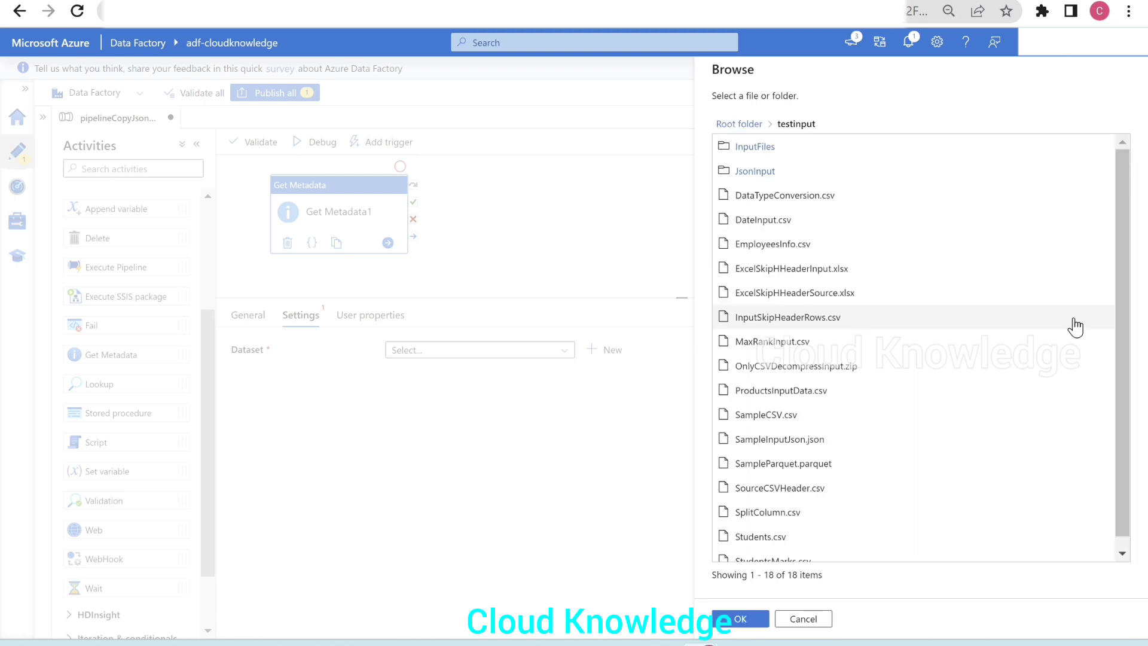
{"action": "left_click", "coordinate": [750, 174]}
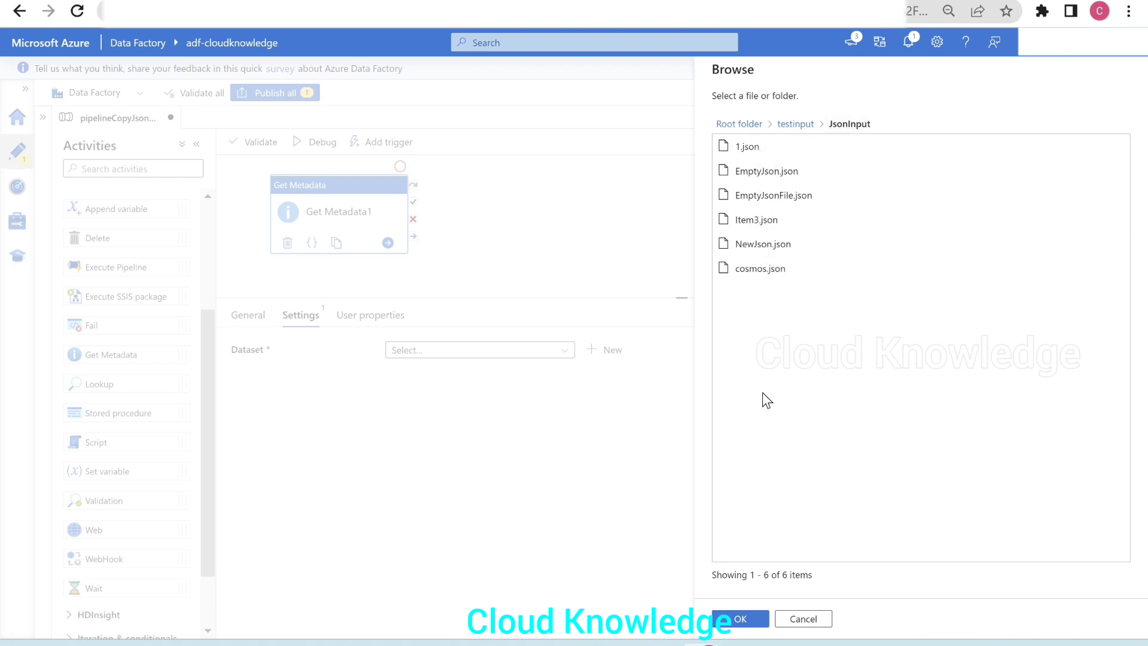
{"action": "left_click", "coordinate": [750, 617]}
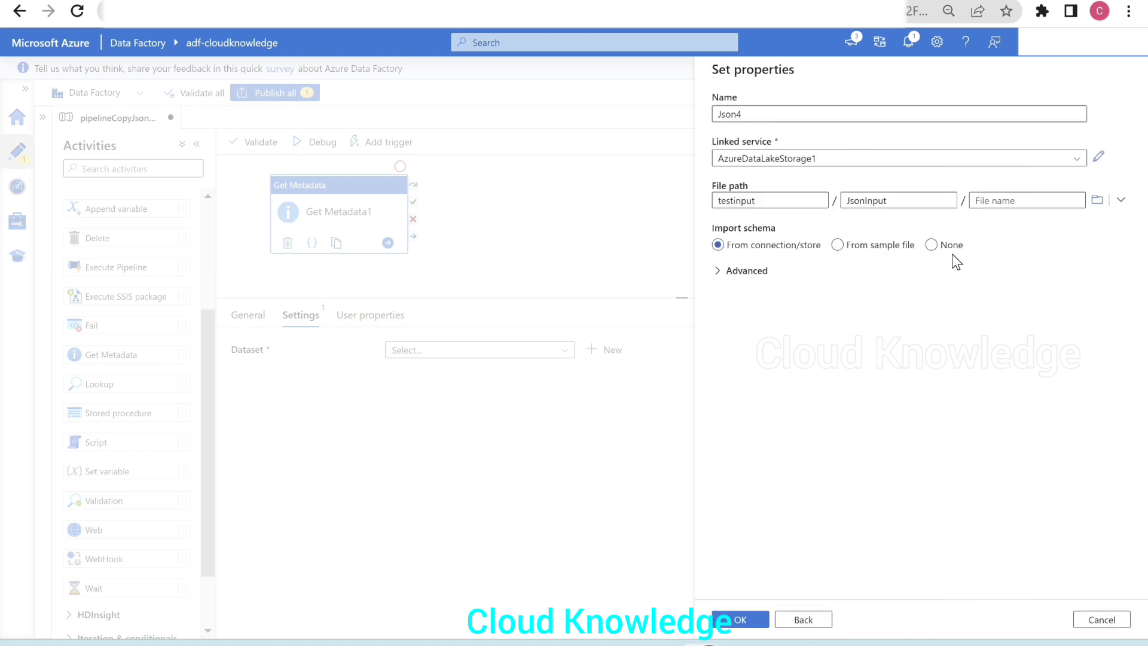
{"action": "left_click", "coordinate": [934, 247]}
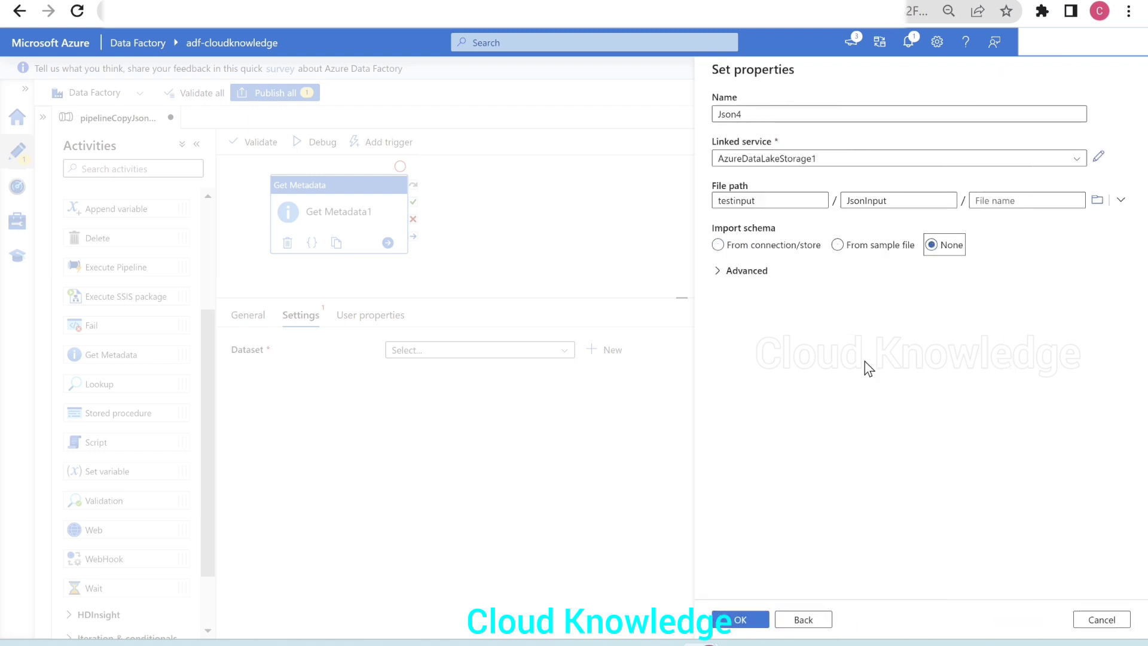
{"action": "left_click", "coordinate": [744, 619]}
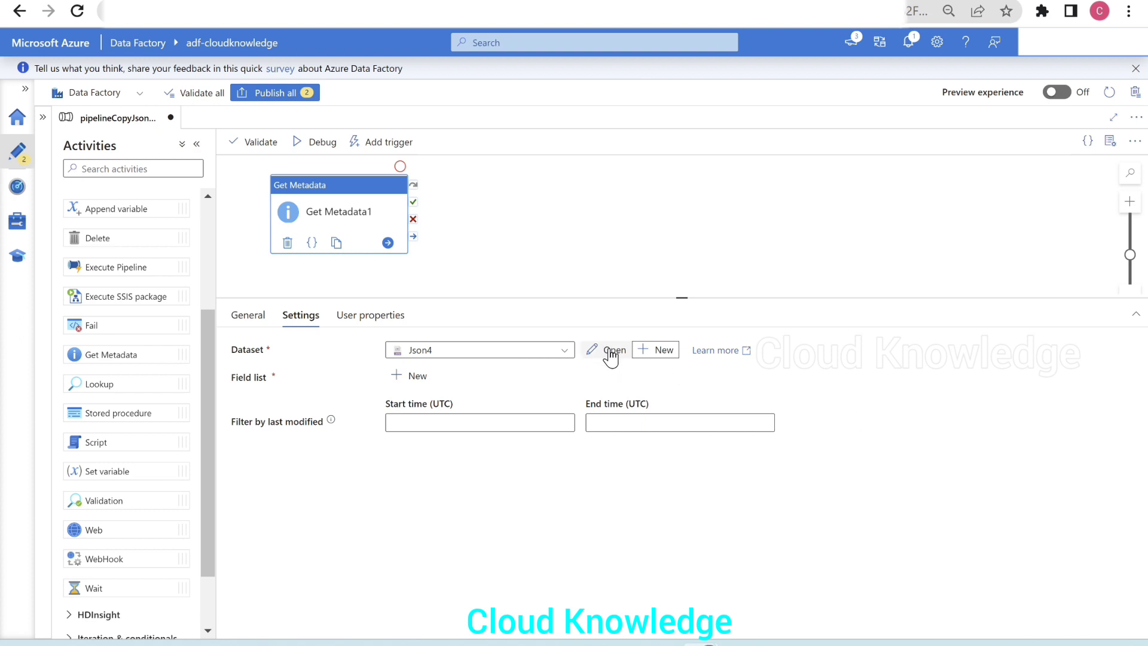
Open the Get Metadata activity's dataset, collapse its properties, and check the container, directory and file name of its path
{"action": "left_click", "coordinate": [611, 354]}
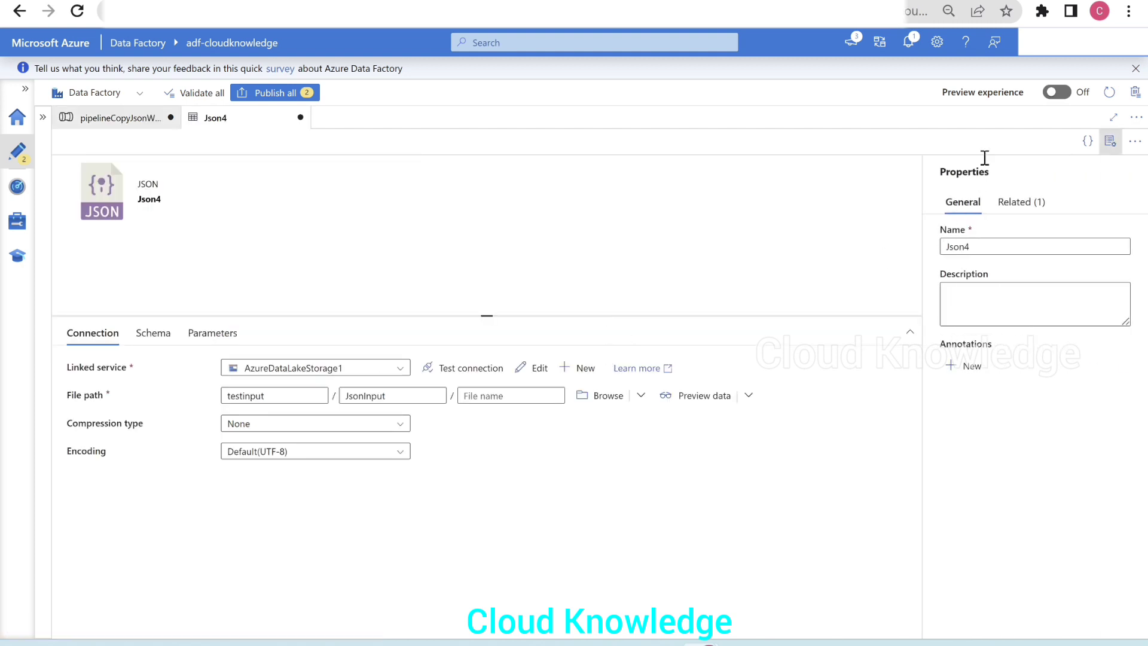
{"action": "left_click", "coordinate": [1110, 142]}
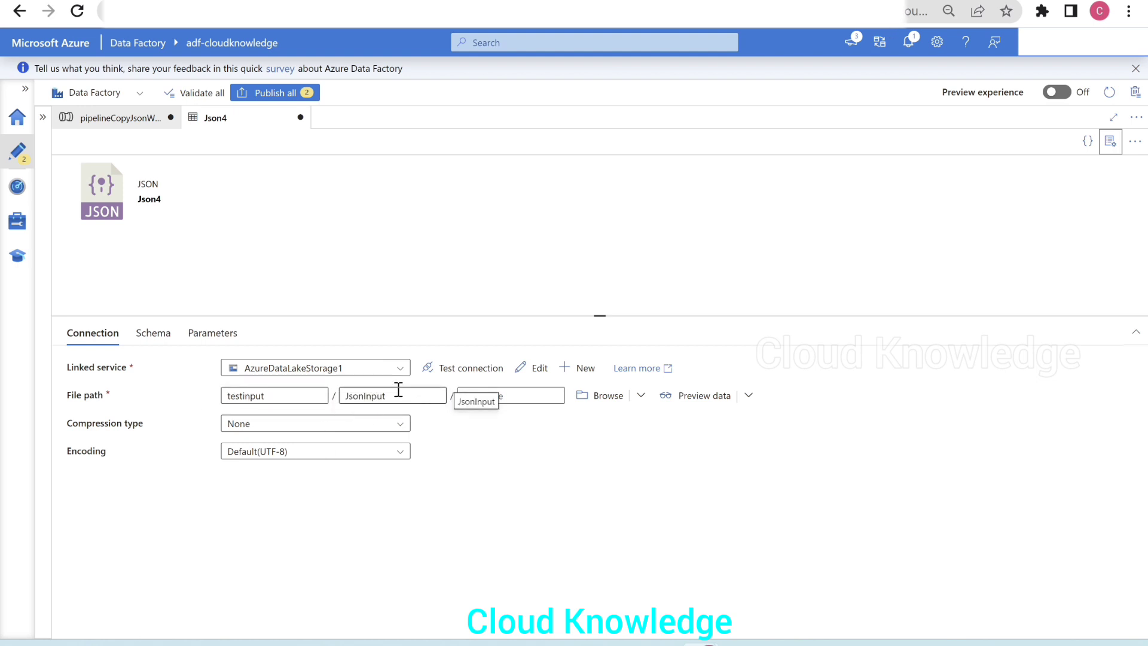
{"action": "left_click", "coordinate": [515, 395]}
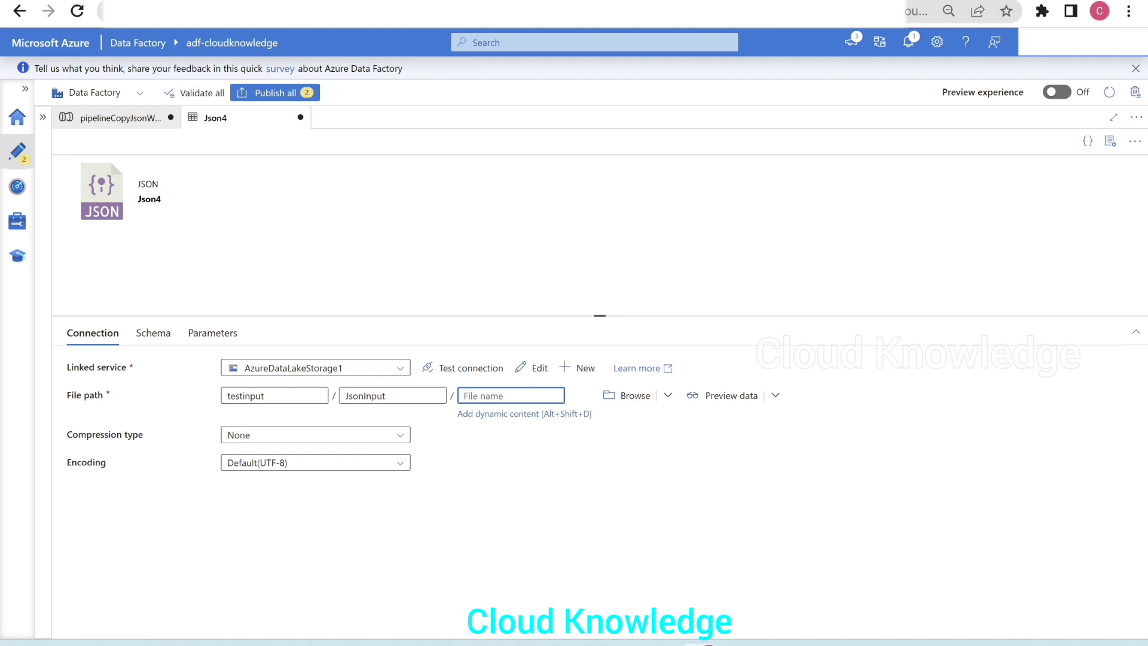
Return to the pipeline and add a Child items argument to the Get Metadata activity's field list
{"action": "left_click", "coordinate": [94, 120]}
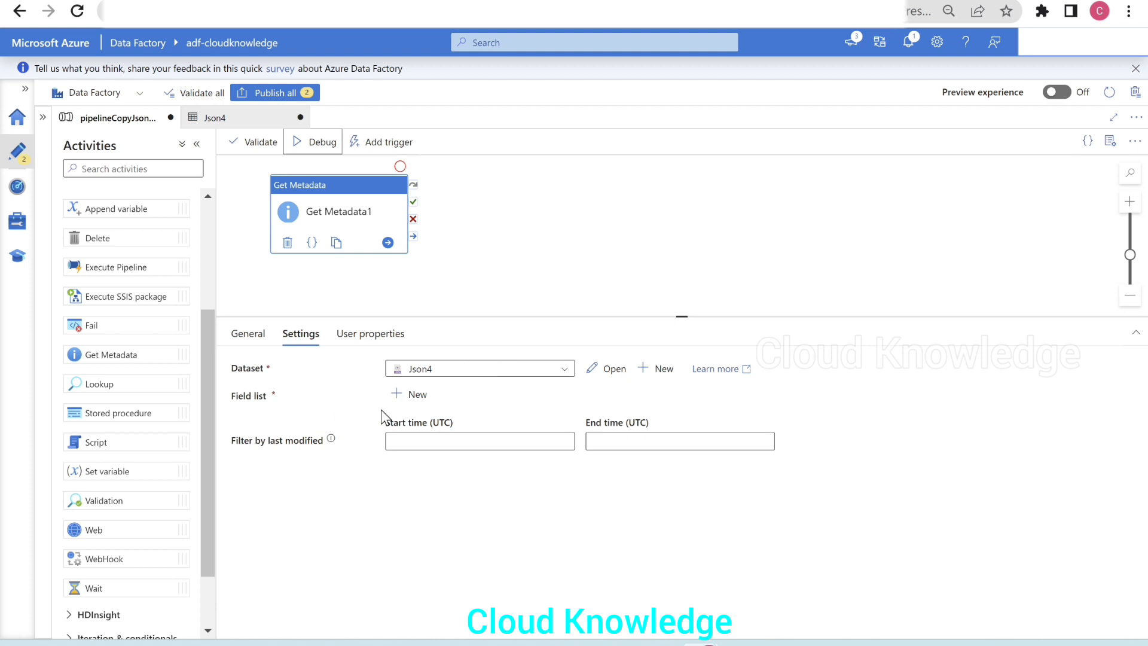
{"action": "left_click", "coordinate": [411, 394]}
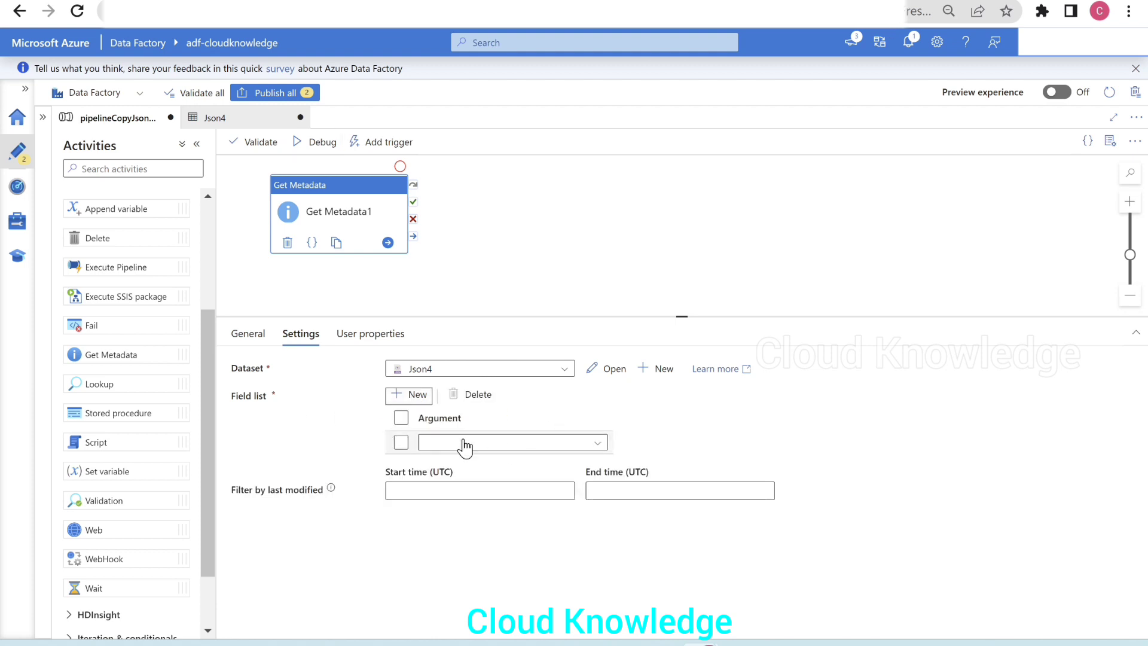
{"action": "left_click", "coordinate": [511, 446]}
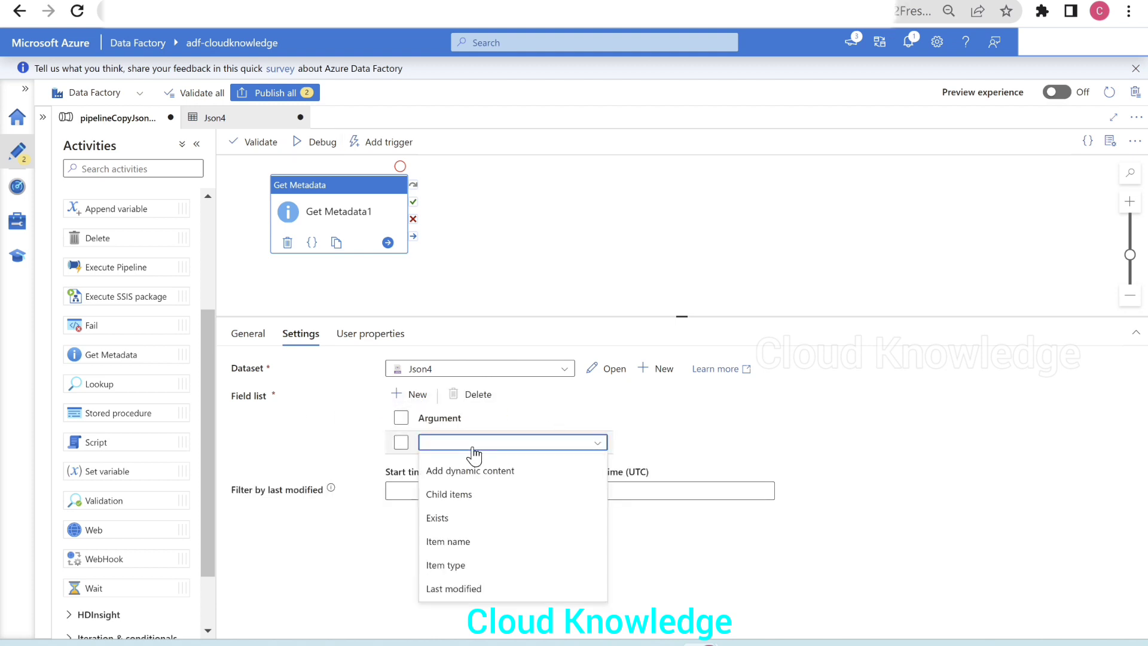
{"action": "left_click", "coordinate": [457, 499]}
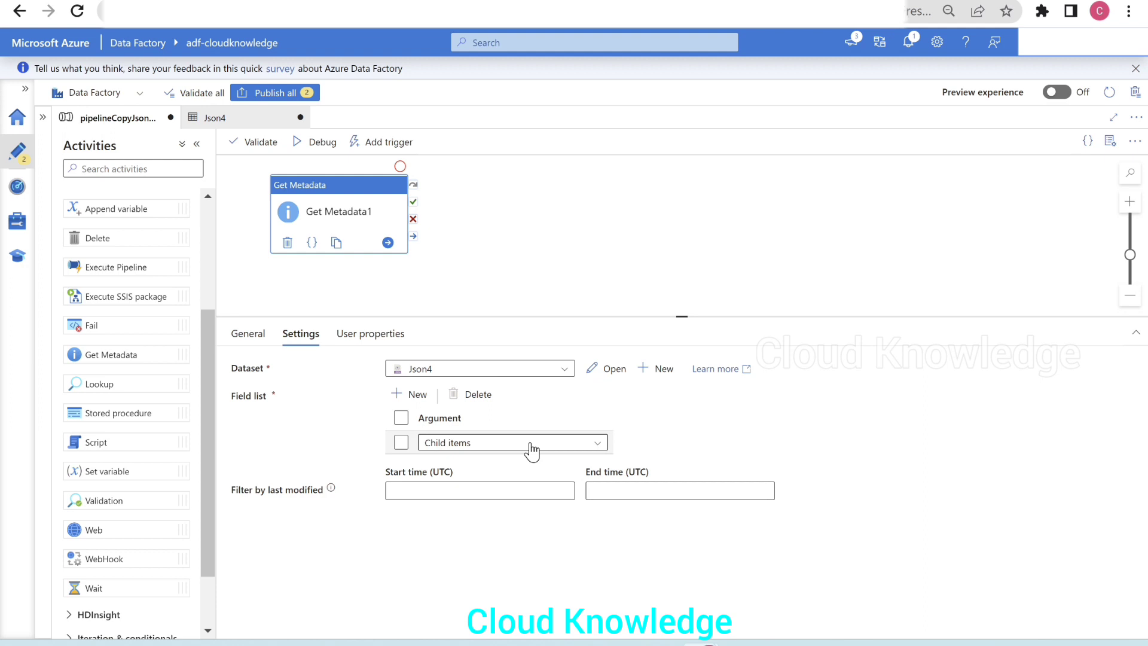
Validate the pipeline, close the validation output, and run the pipeline in debug mode, refreshing the run status
{"action": "left_click", "coordinate": [255, 142]}
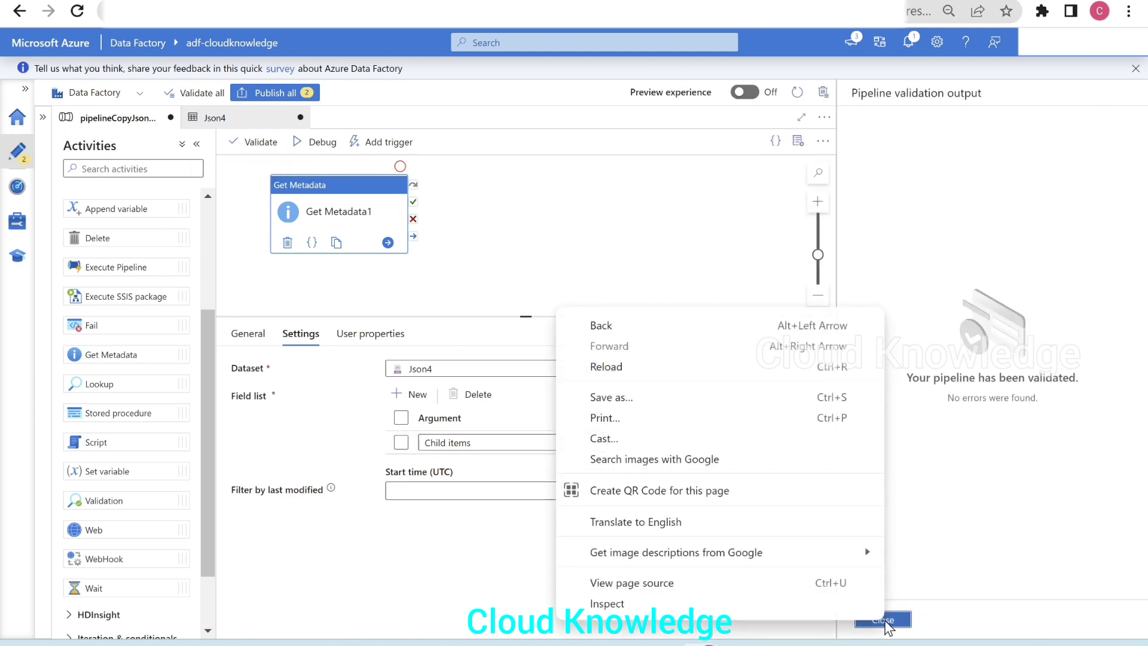
{"action": "left_click", "coordinate": [883, 619]}
{"action": "left_click", "coordinate": [321, 148]}
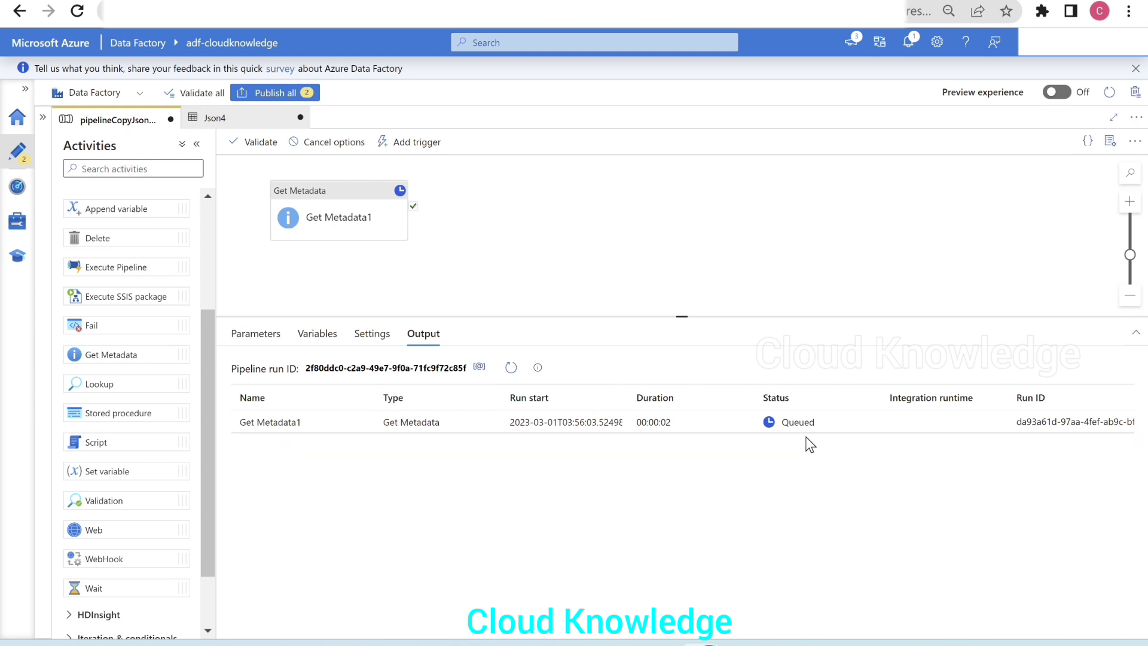
{"action": "left_click", "coordinate": [511, 368]}
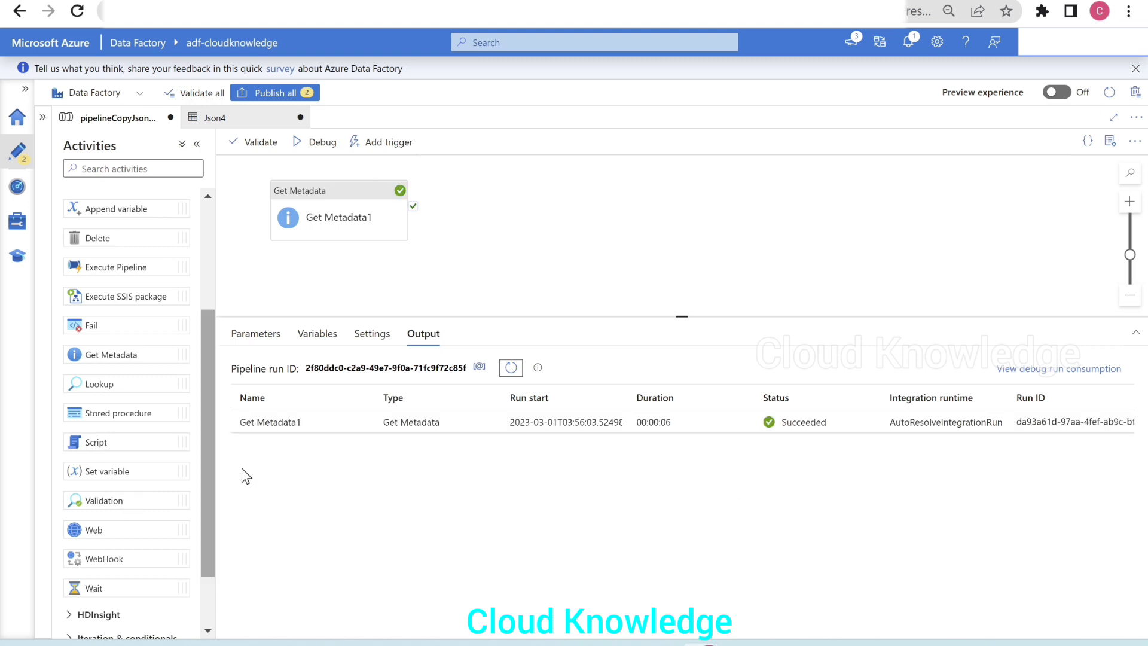
Examine the child items in the Get Metadata activity's run output, and close the output
{"action": "mouse_move", "coordinate": [330, 434]}
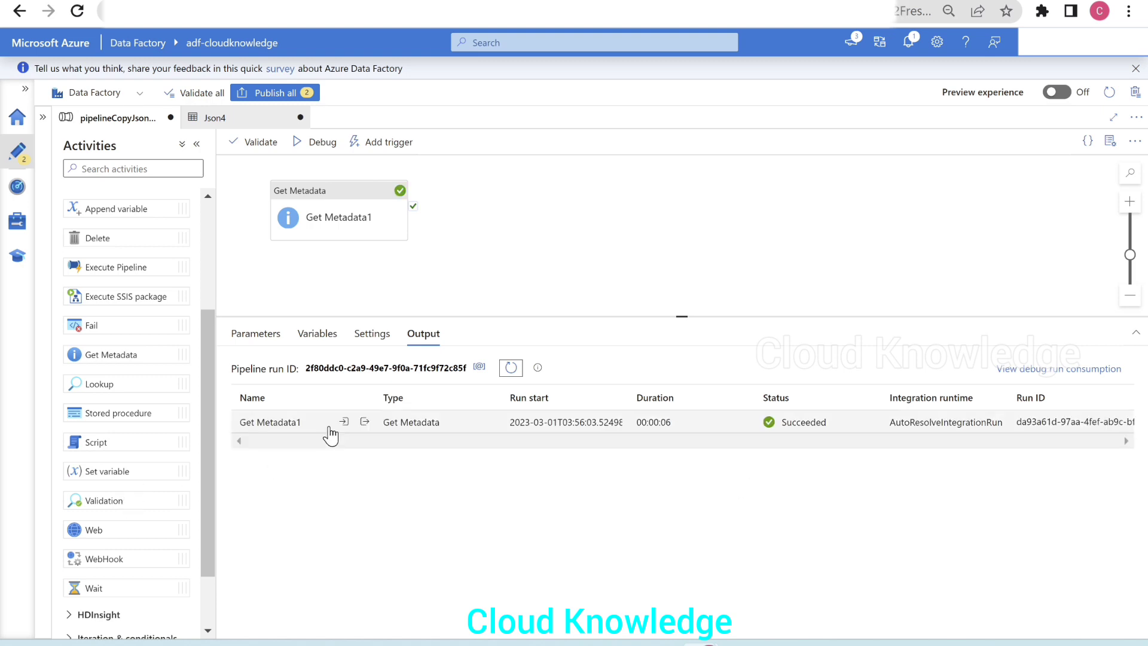
{"action": "left_click", "coordinate": [364, 421]}
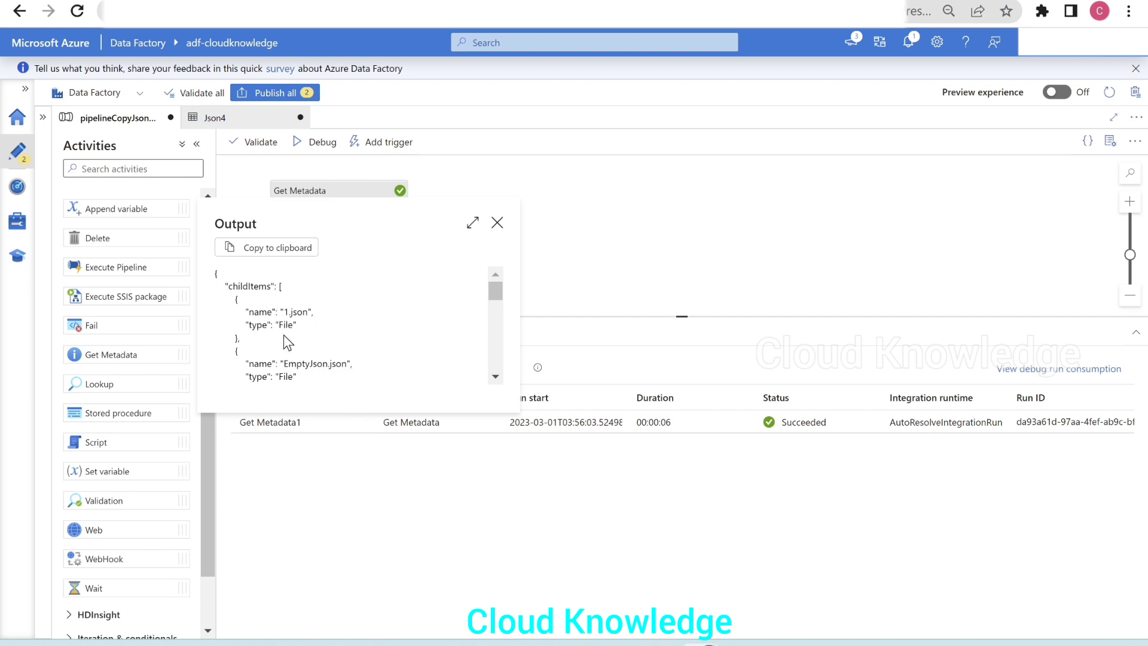
{"action": "scroll", "coordinate": [316, 311], "scroll_direction": "down", "scroll_amount": 3}
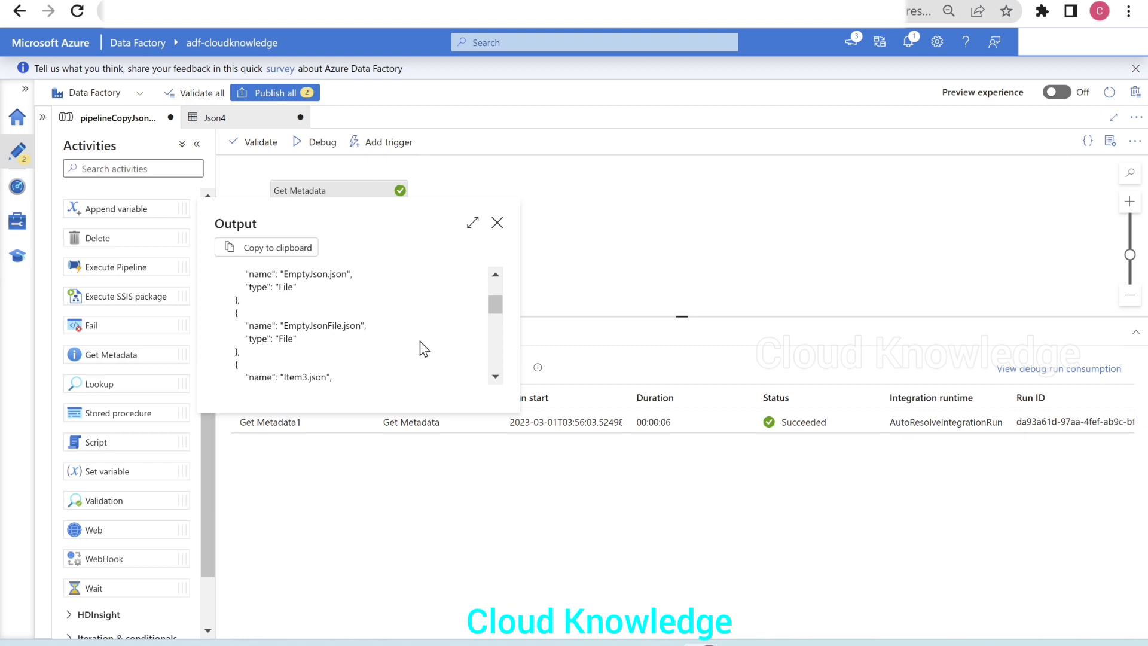
{"action": "scroll", "coordinate": [370, 359], "scroll_direction": "down", "scroll_amount": 3}
{"action": "scroll", "coordinate": [339, 343], "scroll_direction": "down", "scroll_amount": 3}
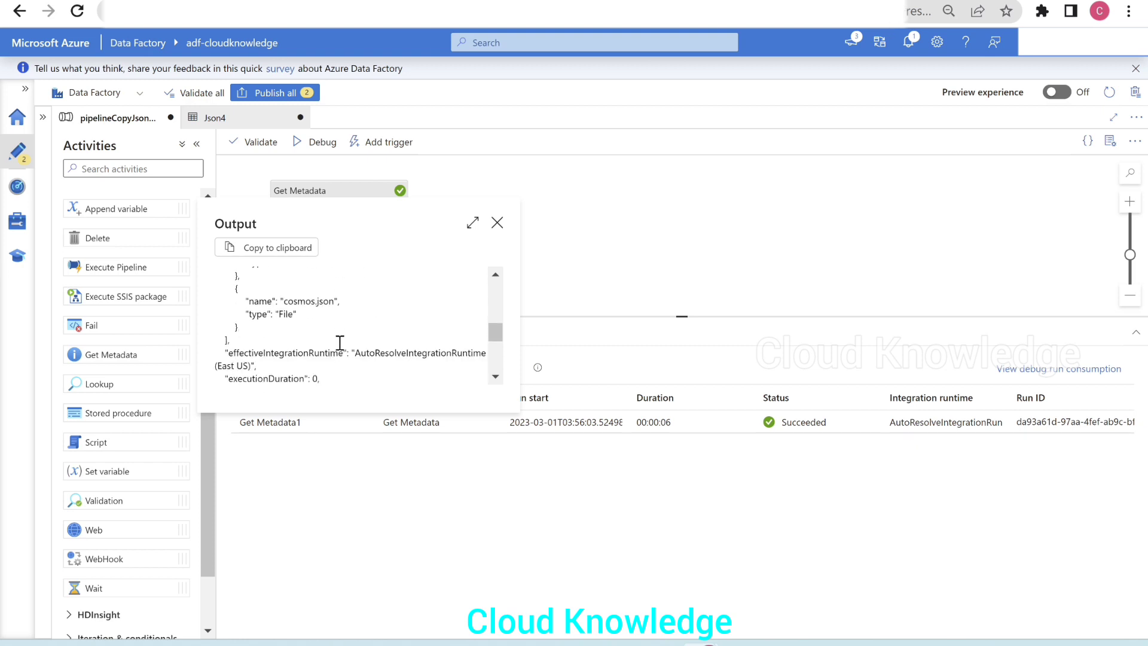
{"action": "scroll", "coordinate": [458, 343], "scroll_direction": "up", "scroll_amount": 10}
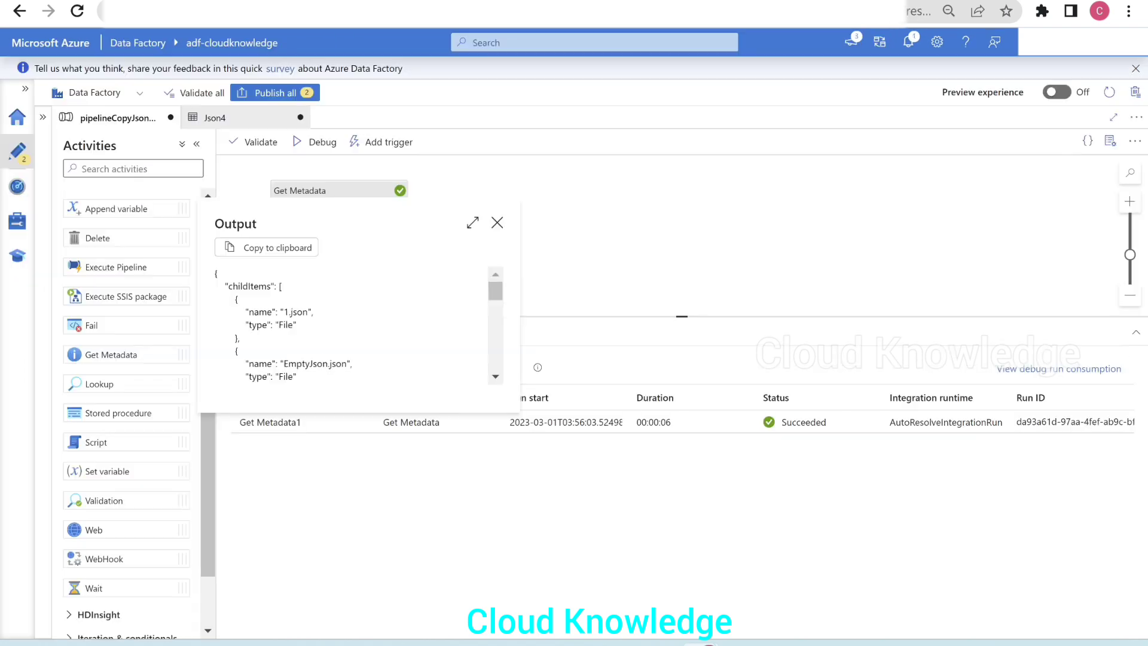
{"action": "left_click", "coordinate": [497, 222]}
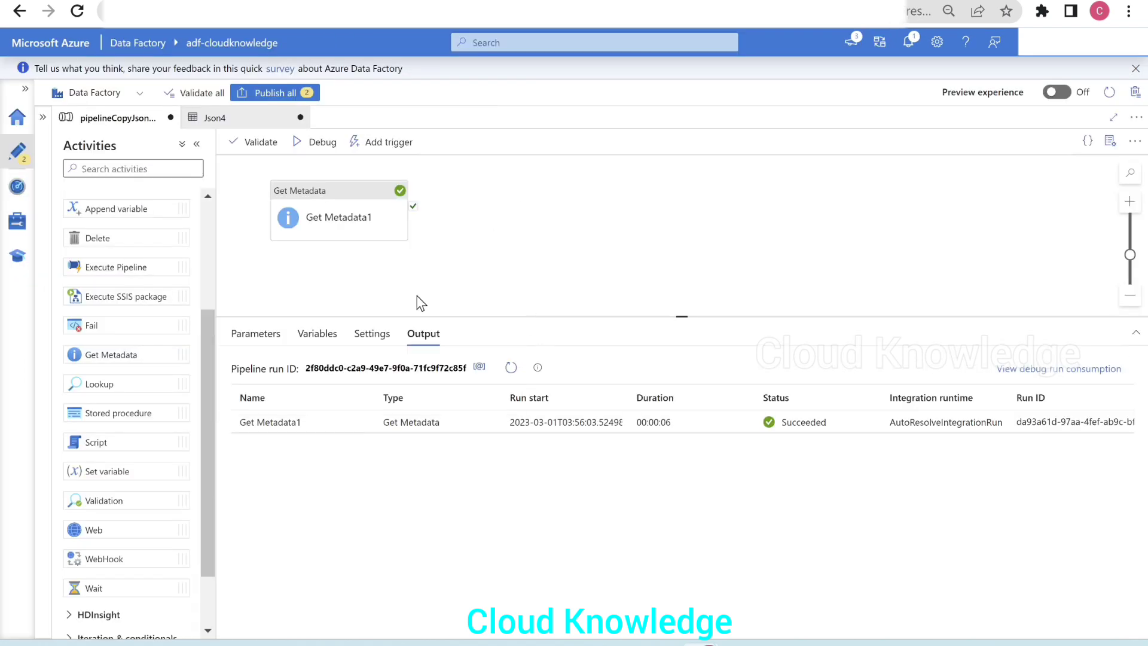
Add a ForEach activity to the pipeline and connect the Get Metadata activity's success output to it
{"action": "left_click", "coordinate": [373, 223]}
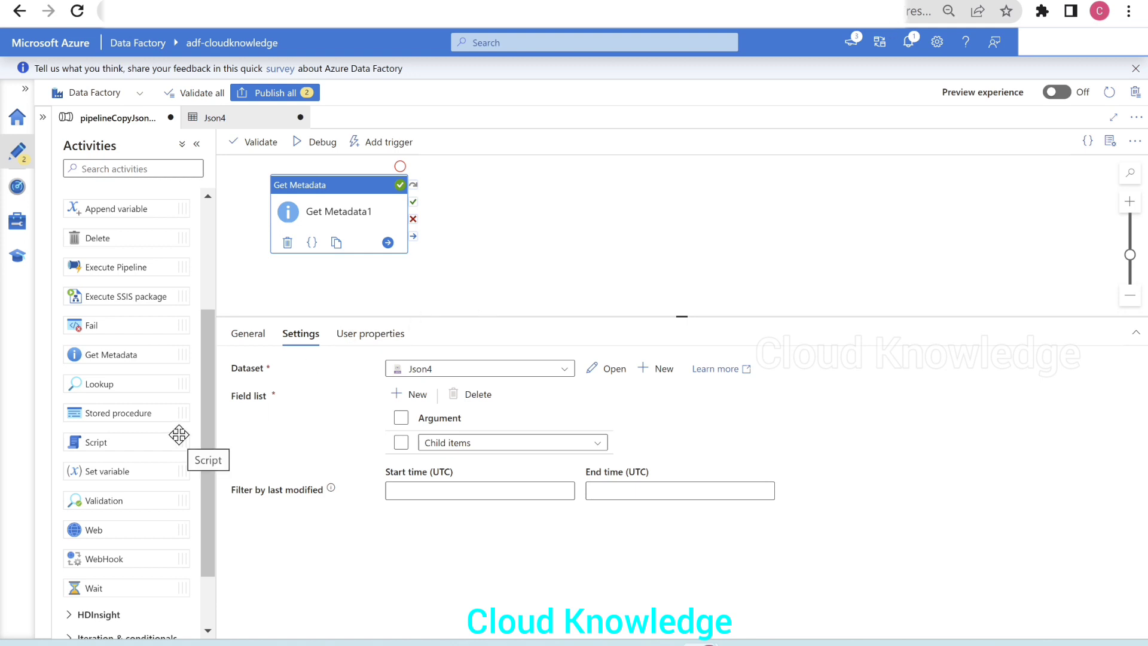
{"action": "scroll", "coordinate": [179, 435], "scroll_direction": "down", "scroll_amount": 2}
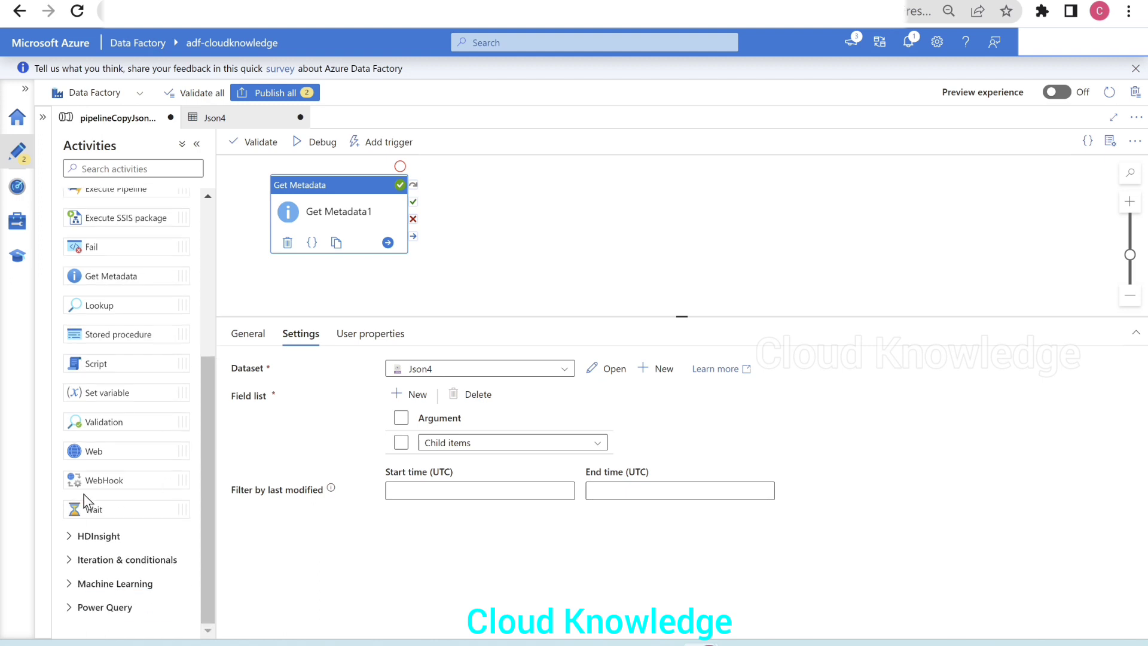
{"action": "scroll", "coordinate": [75, 508], "scroll_direction": "up", "scroll_amount": 5}
{"action": "left_click", "coordinate": [69, 365]}
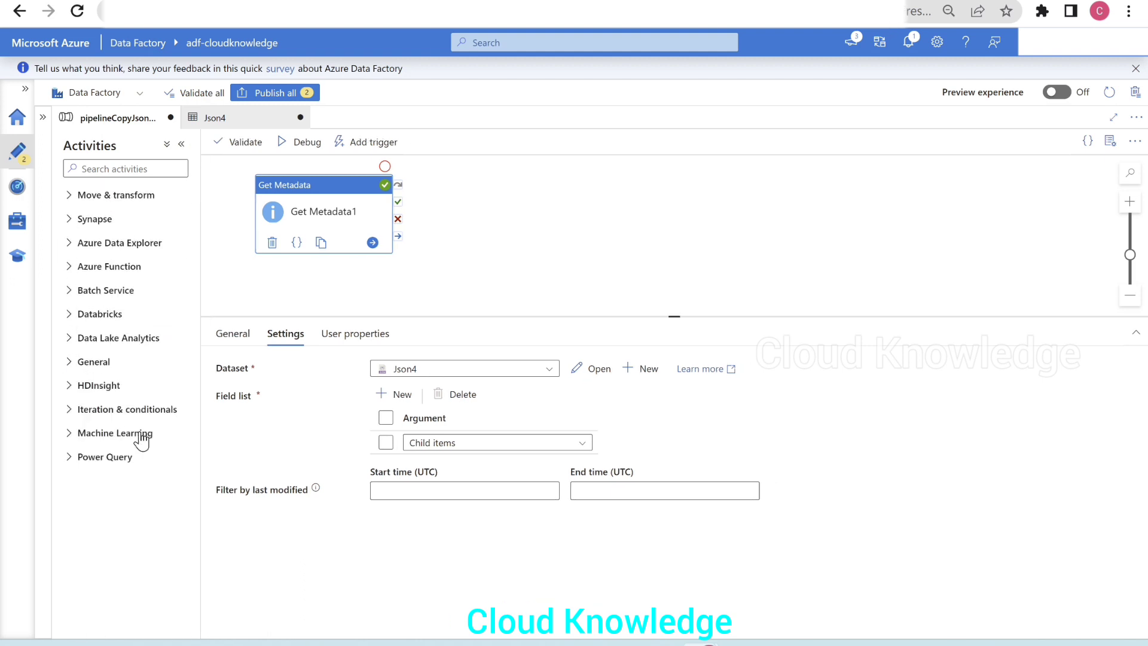
{"action": "left_click", "coordinate": [77, 411]}
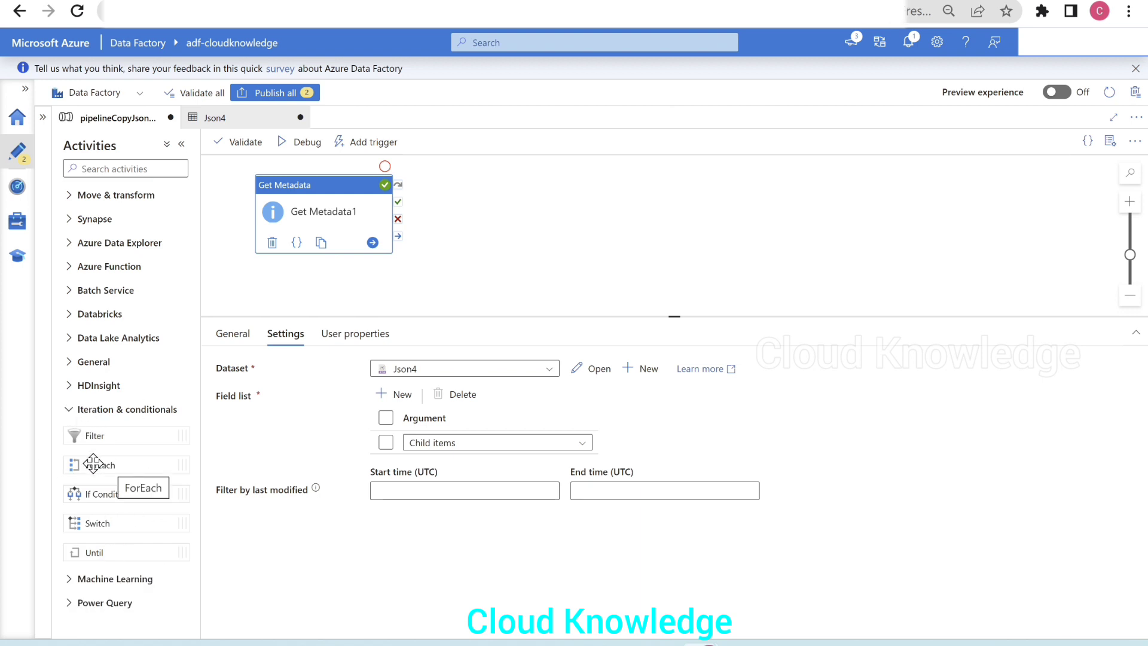
{"action": "left_click_drag", "start_coordinate": [95, 465], "coordinate": [551, 203]}
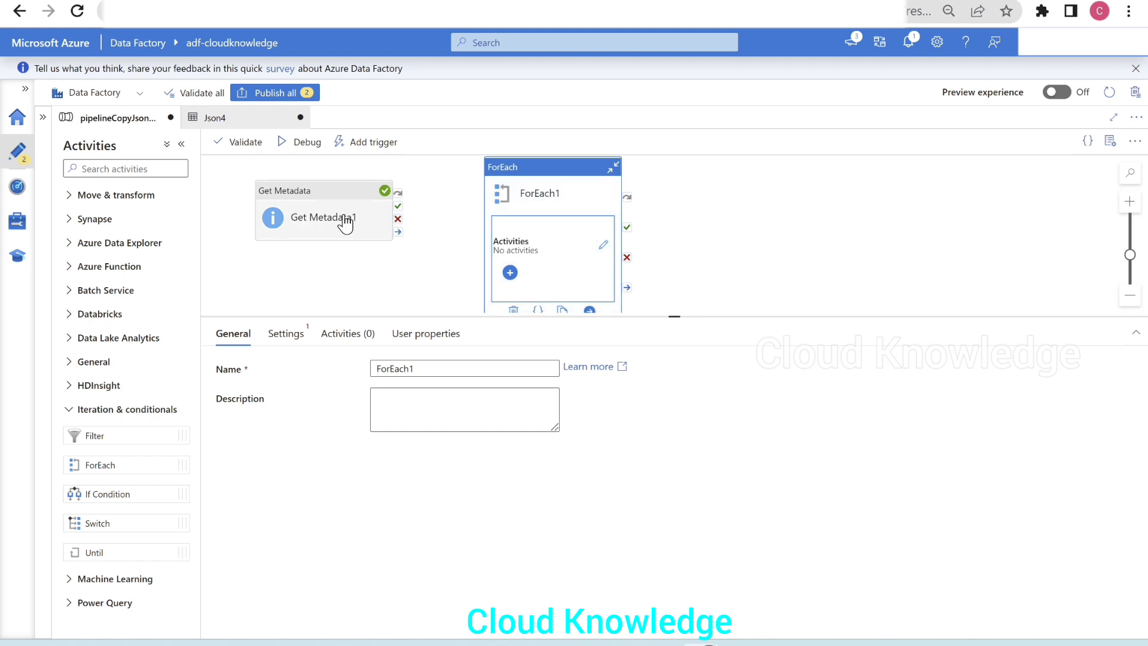
{"action": "left_click", "coordinate": [376, 215]}
{"action": "left_click_drag", "start_coordinate": [398, 203], "coordinate": [496, 254]}
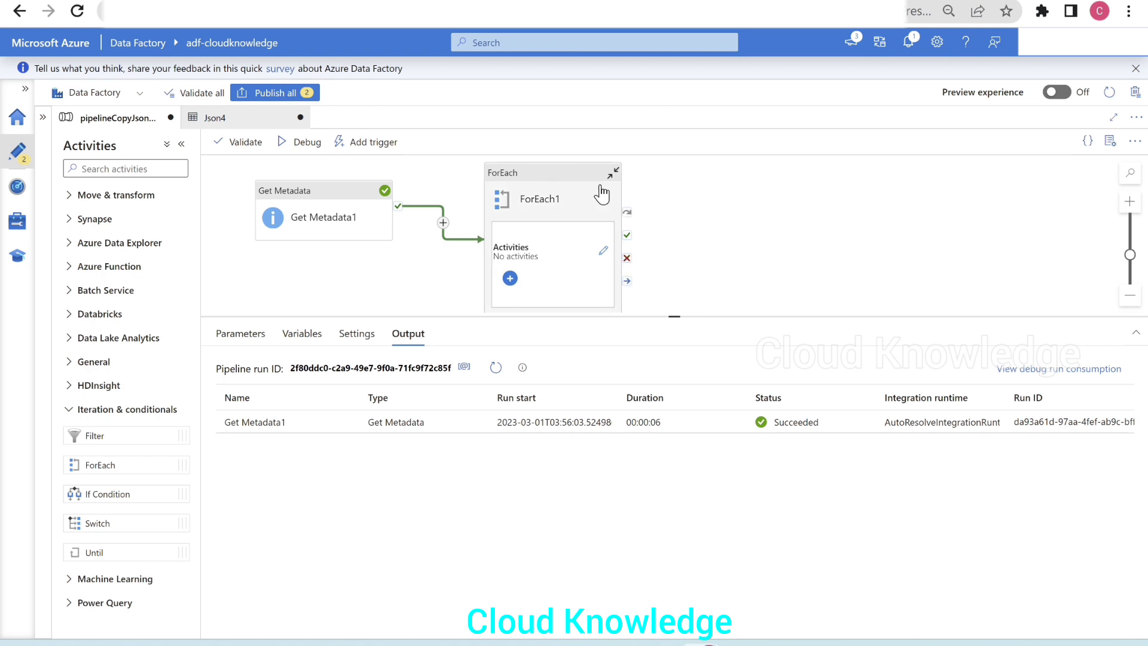
Turn on sequential execution for the ForEach activity and check the source files in the testinput/JsonInput folder
{"action": "left_click", "coordinate": [545, 195]}
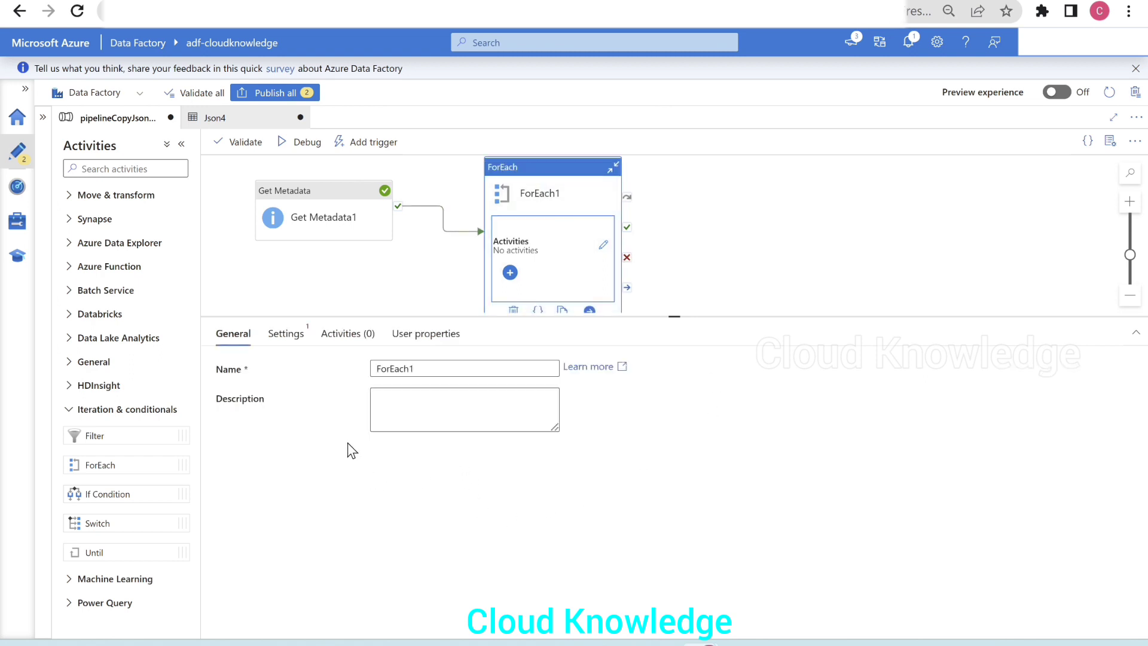
{"action": "left_click", "coordinate": [286, 333]}
{"action": "left_click", "coordinate": [377, 366]}
{"action": "left_click", "coordinate": [378, 366]}
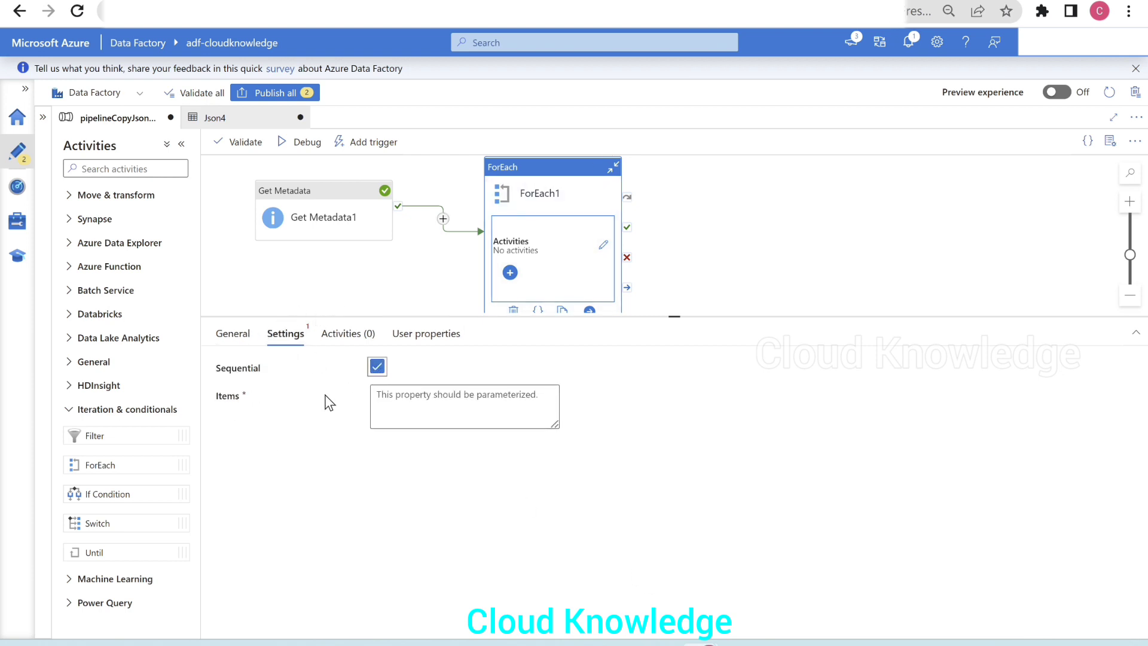
{"action": "key", "text": "ctrl+Tab"}
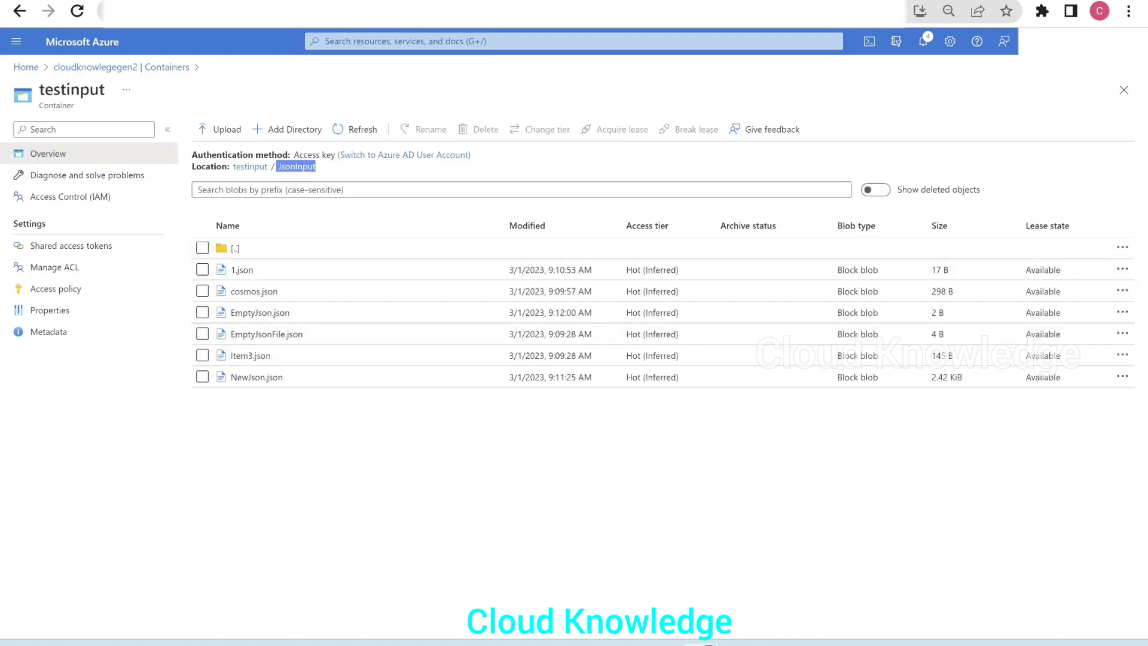
{"action": "key", "text": "ctrl+Tab"}
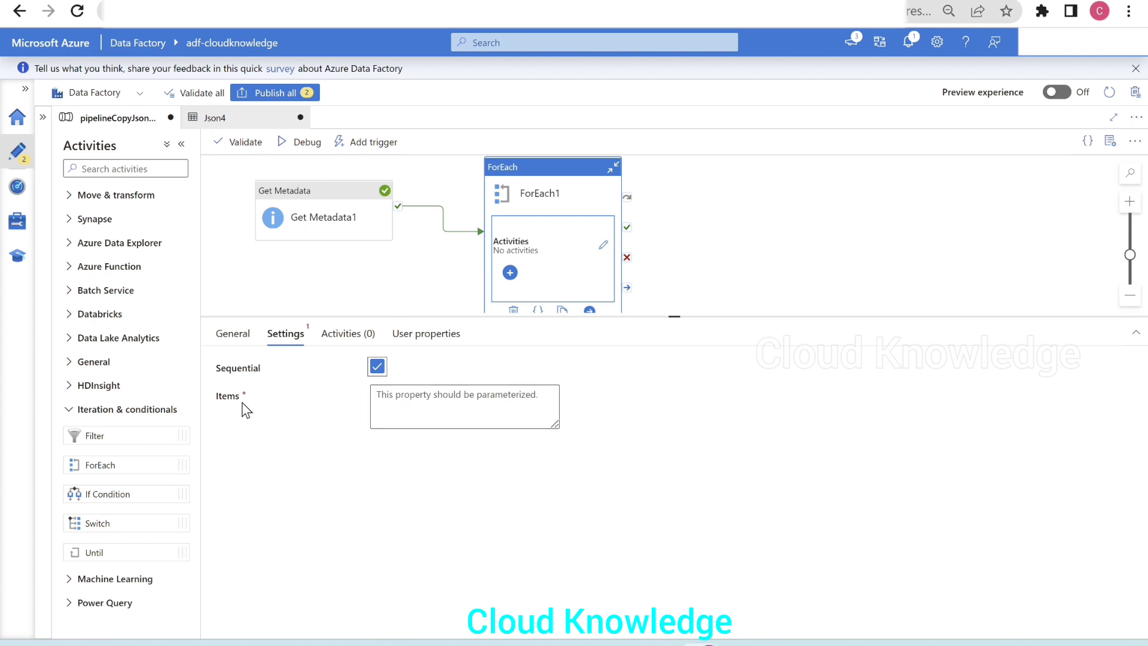
{"action": "left_click", "coordinate": [487, 407]}
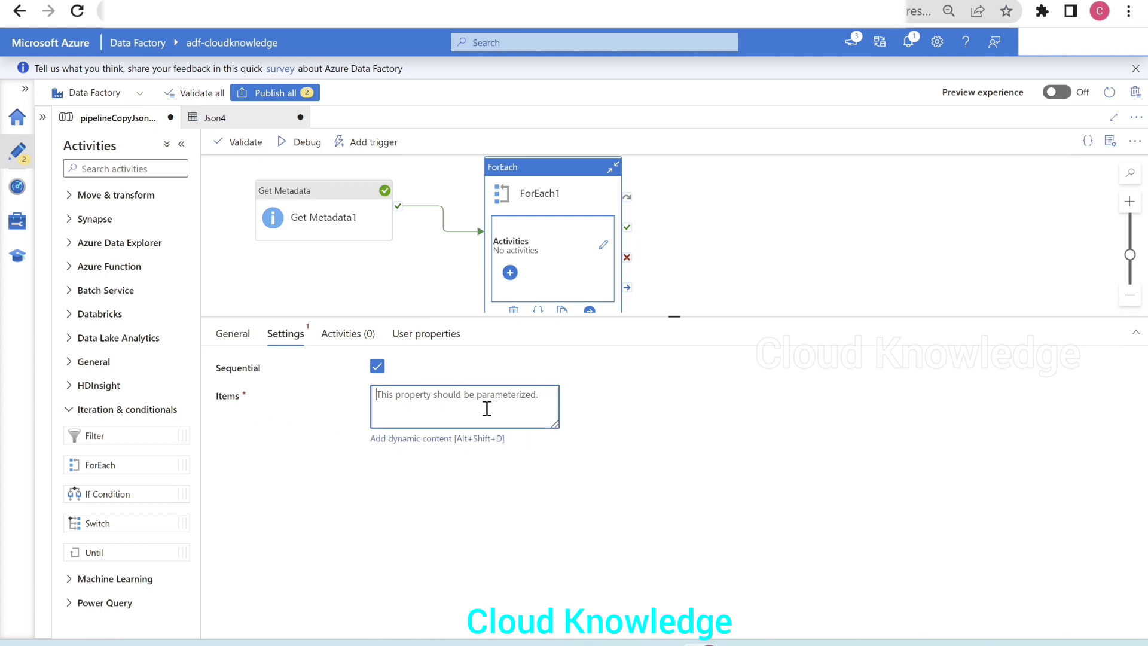
{"action": "left_click", "coordinate": [396, 440]}
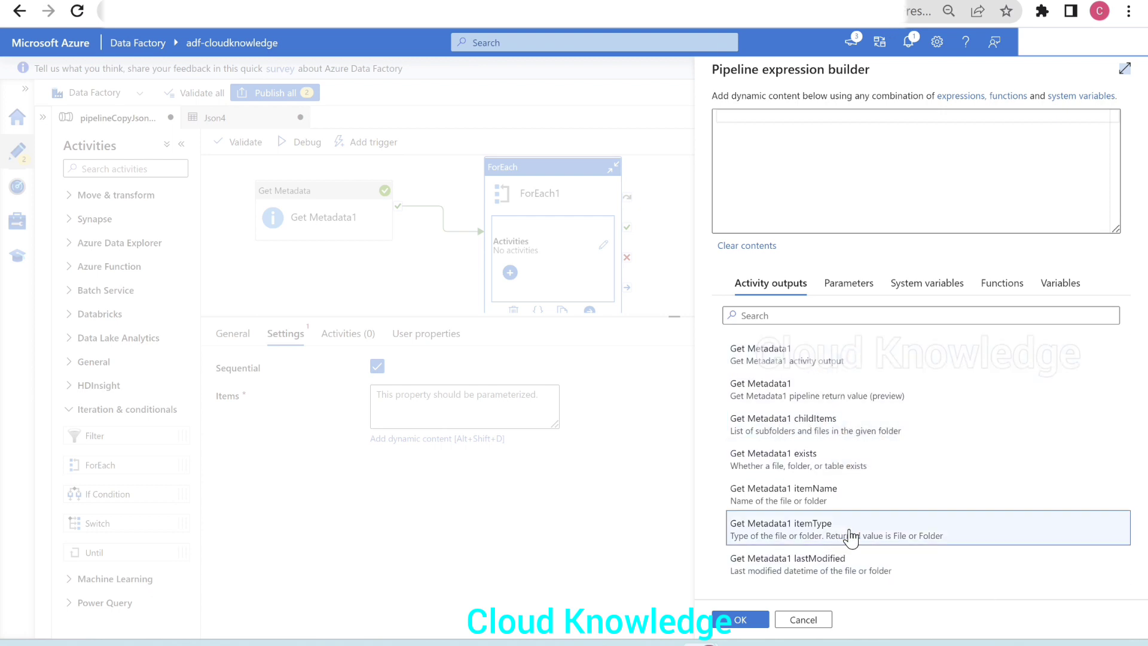
{"action": "left_click", "coordinate": [825, 434]}
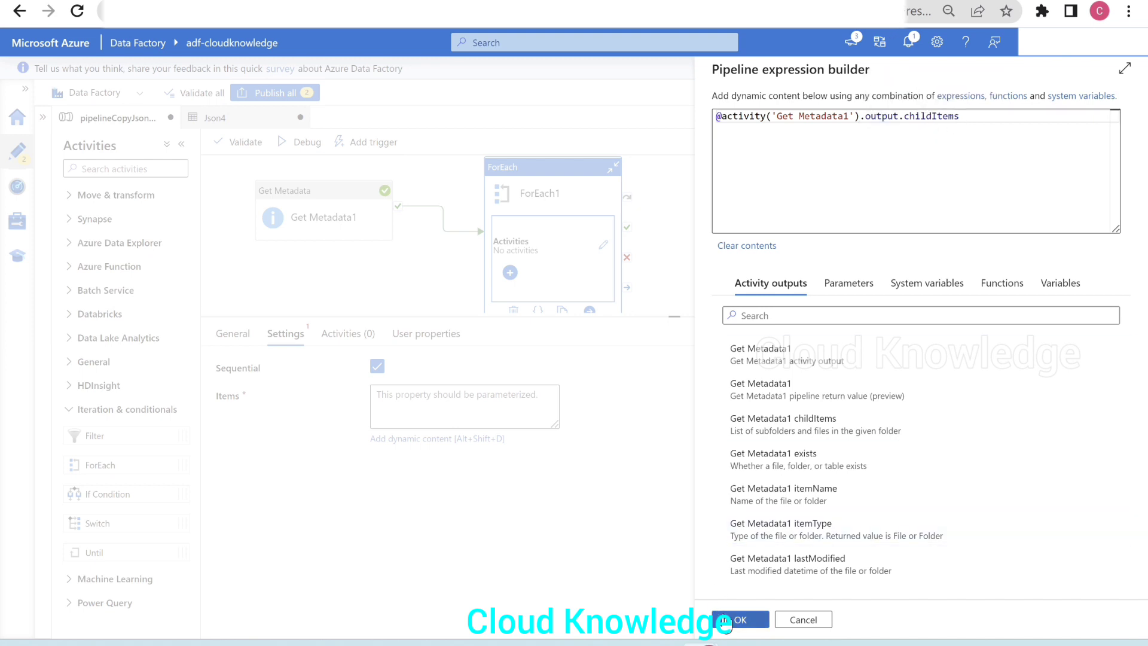
{"action": "left_click", "coordinate": [734, 621]}
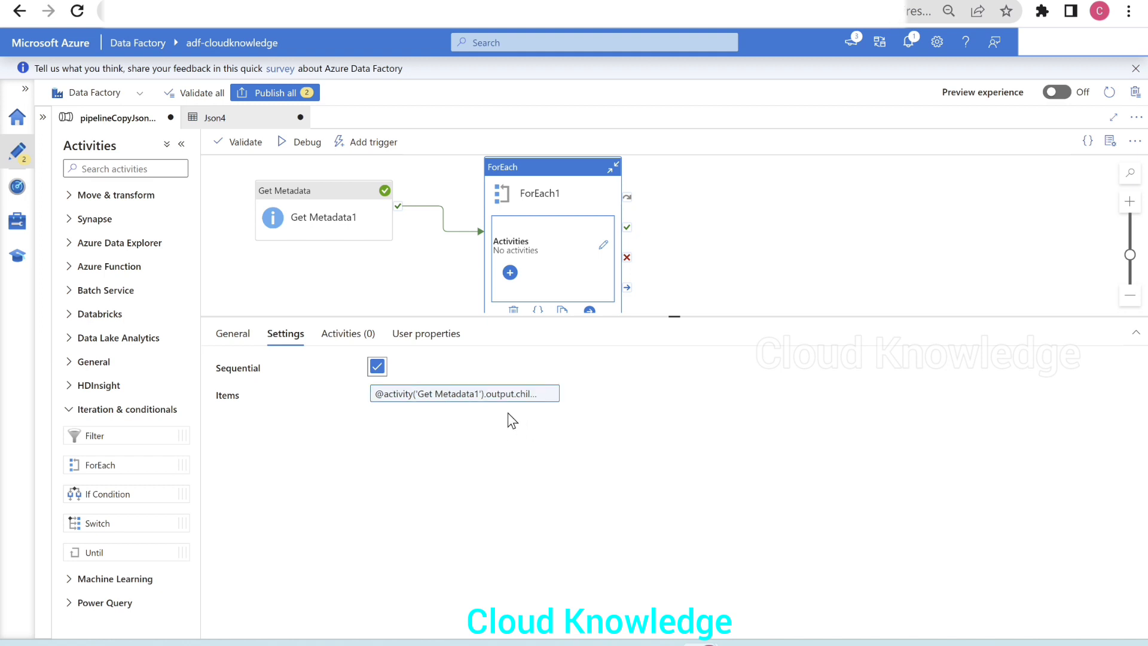
View the ForEach loop's inner activity canvas, collapse the activity categories, and return to the main pipeline
{"action": "left_click", "coordinate": [349, 340]}
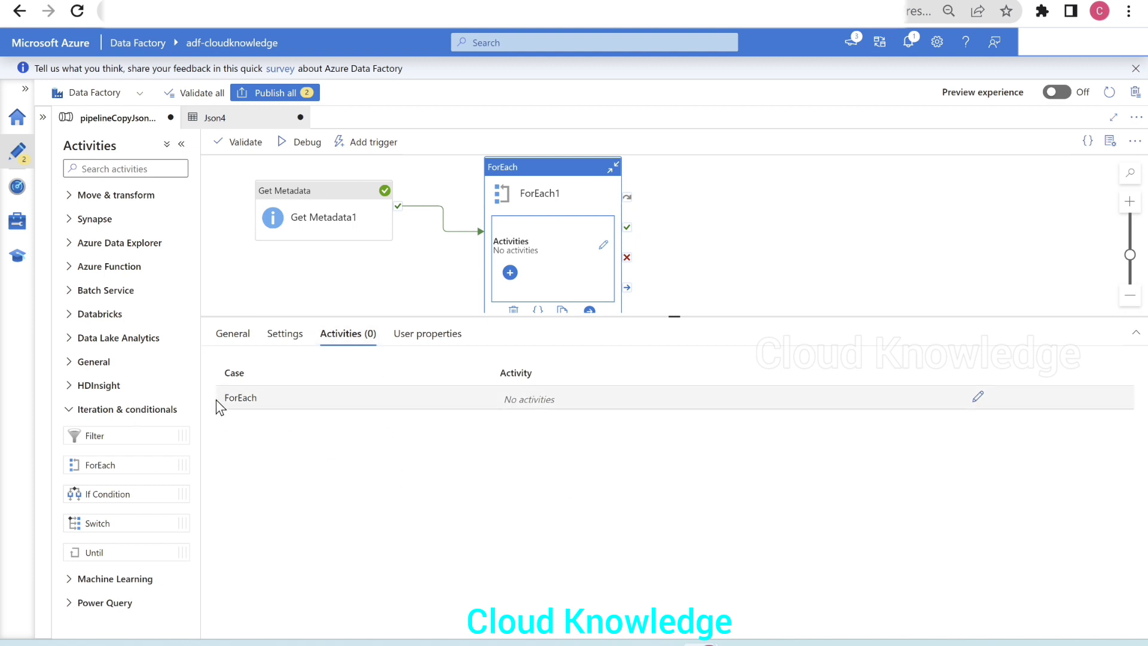
{"action": "left_click", "coordinate": [978, 398]}
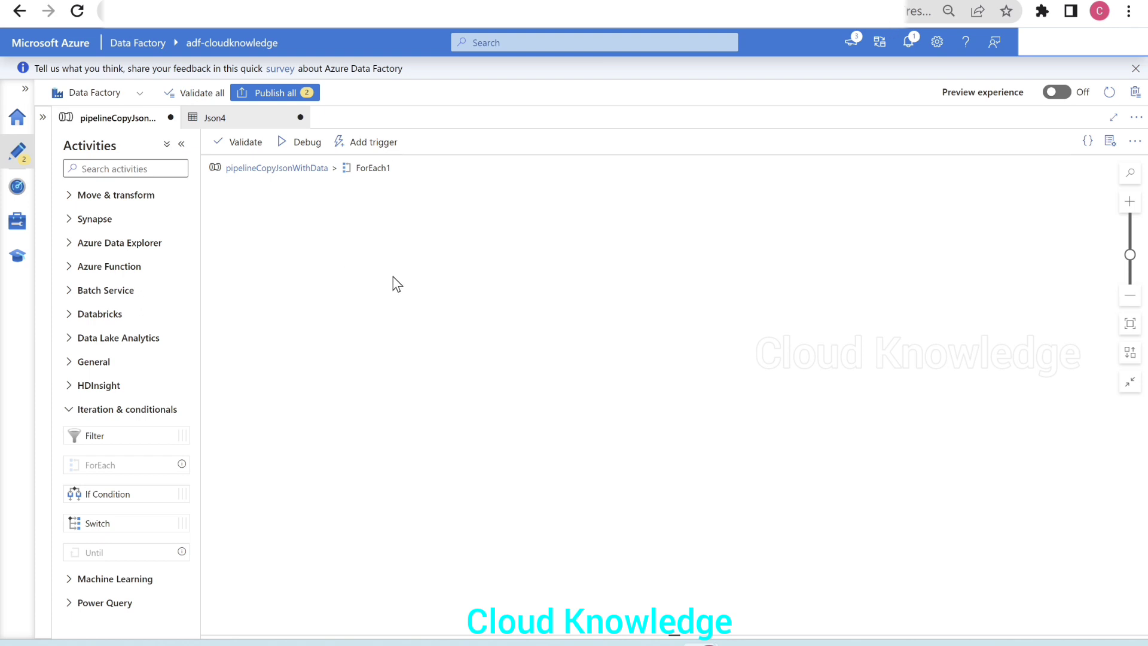
{"action": "left_click", "coordinate": [302, 168]}
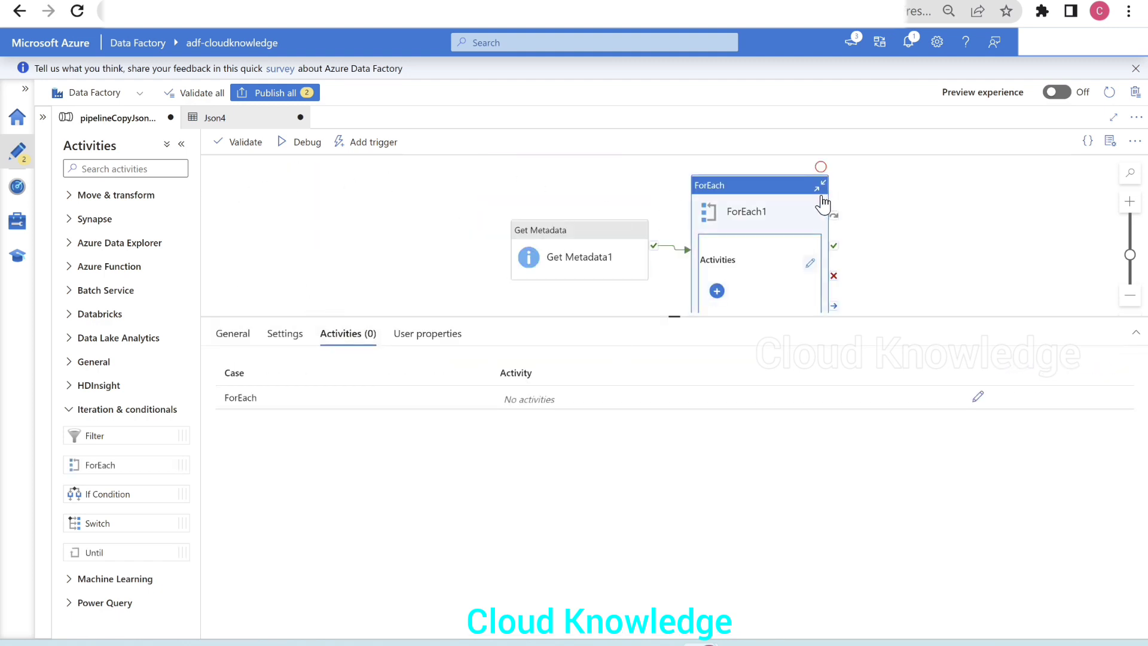
{"action": "left_click", "coordinate": [980, 399]}
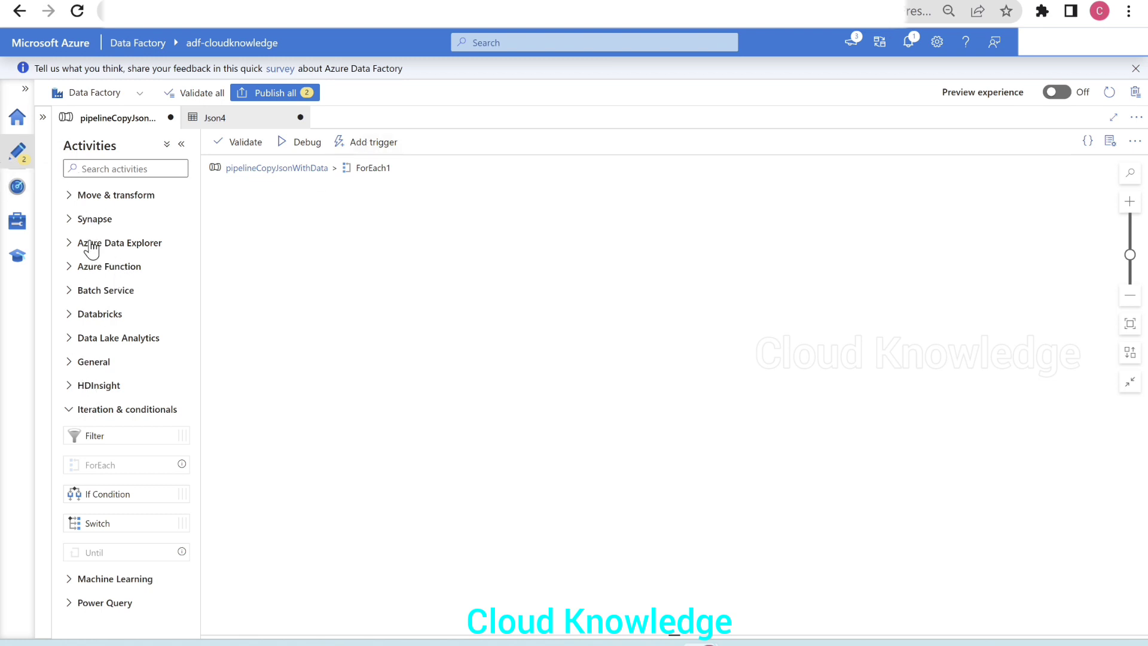
{"action": "left_click", "coordinate": [168, 145]}
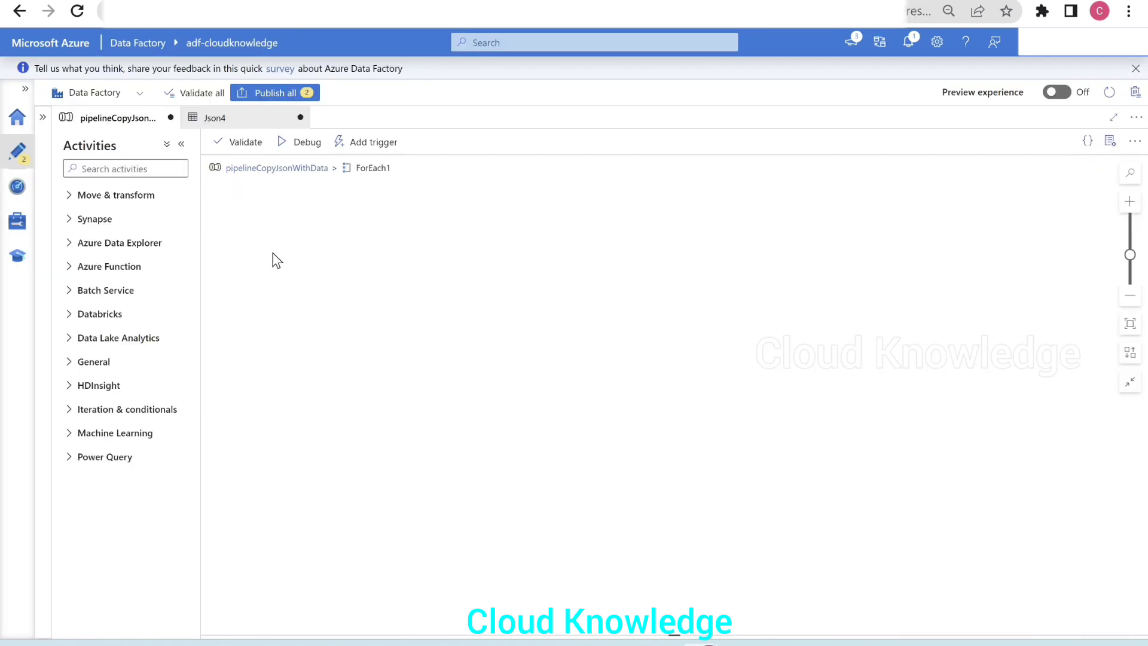
{"action": "left_click", "coordinate": [248, 169]}
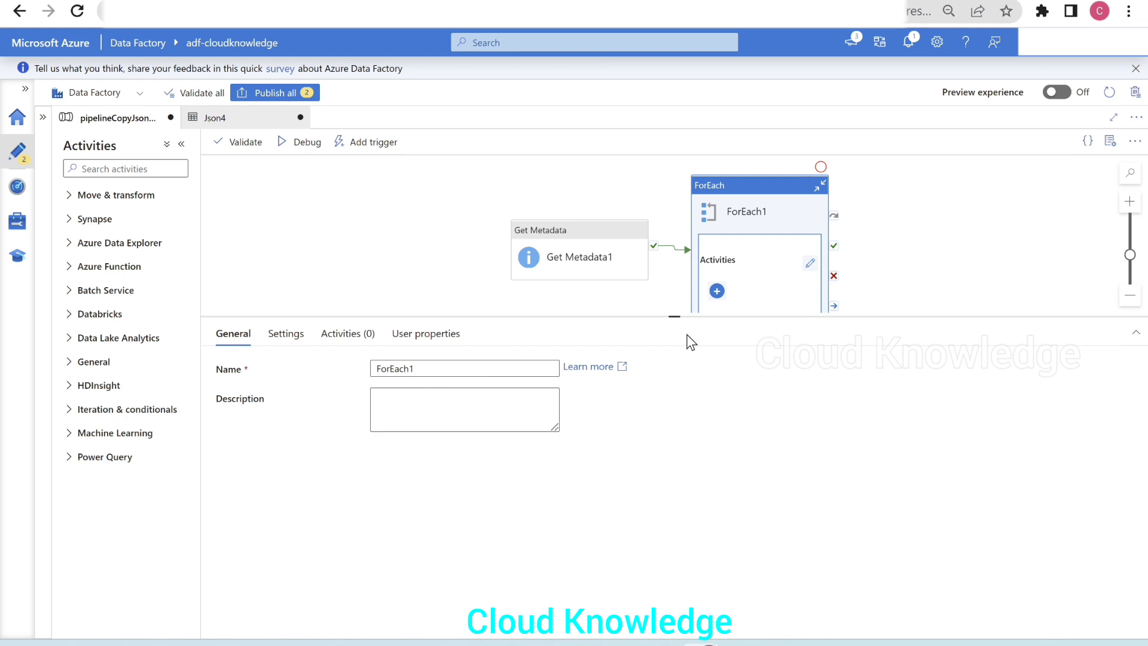
Add a String pipeline variable named file without a default value
{"action": "left_click", "coordinate": [357, 239]}
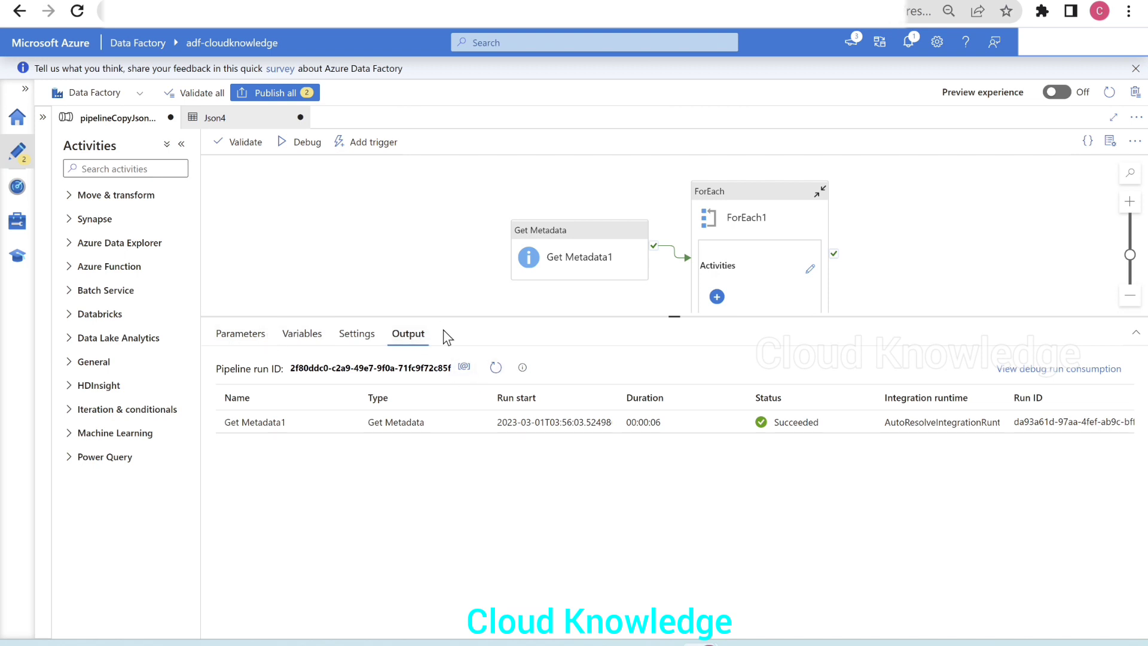
{"action": "left_click", "coordinate": [238, 347]}
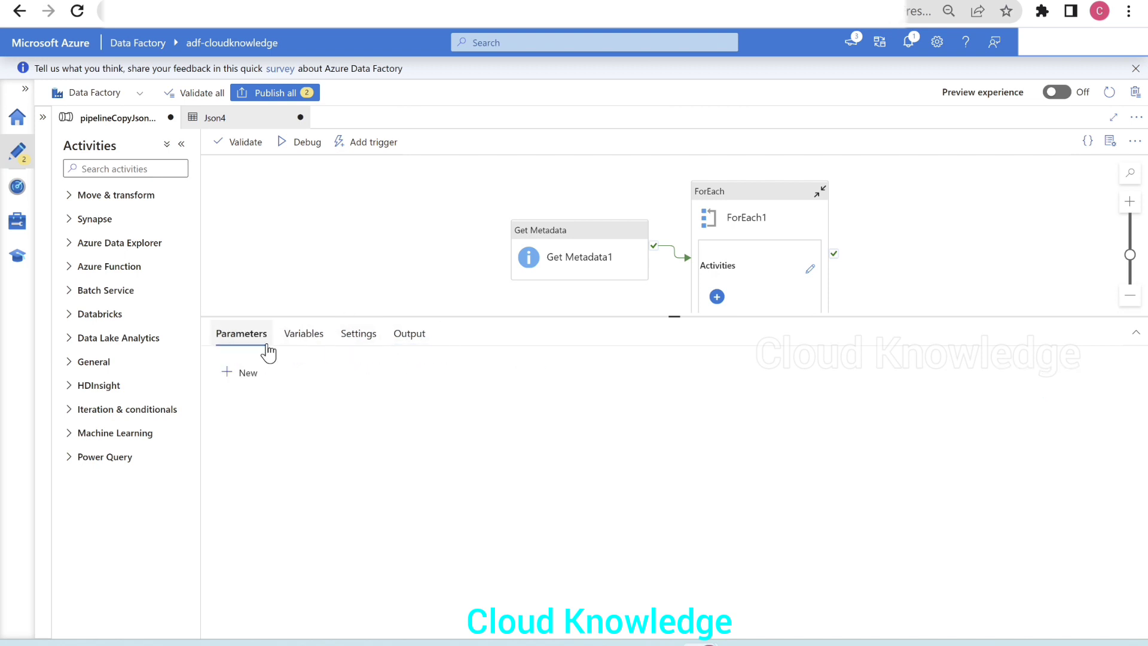
{"action": "left_click", "coordinate": [307, 347]}
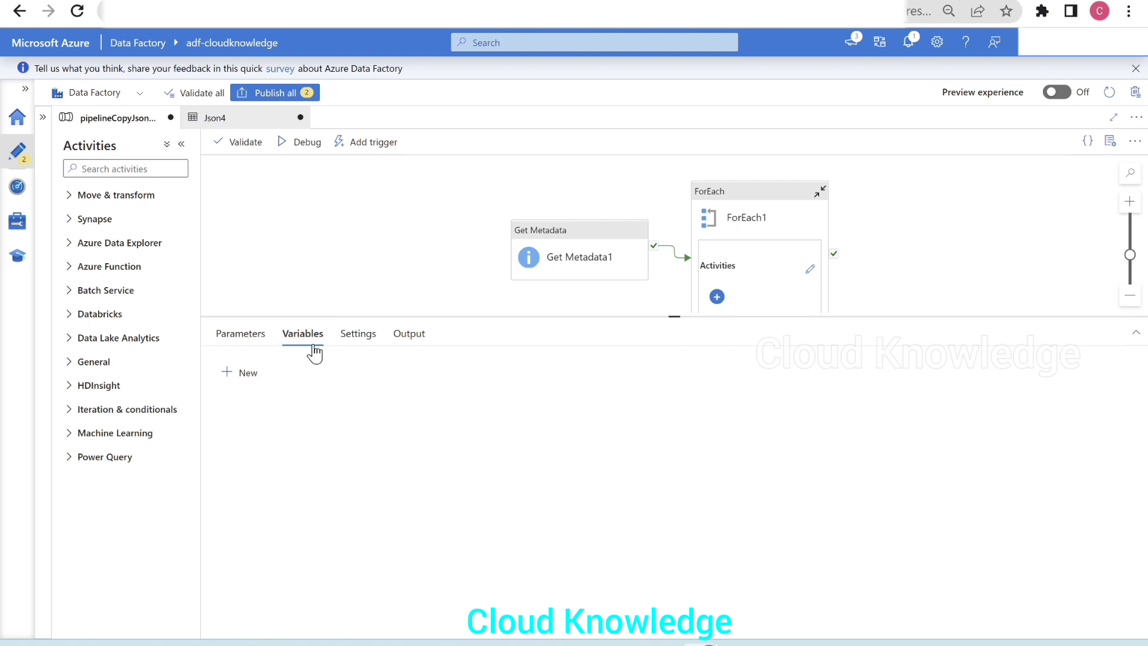
{"action": "left_click", "coordinate": [247, 372]}
{"action": "left_click", "coordinate": [313, 424]}
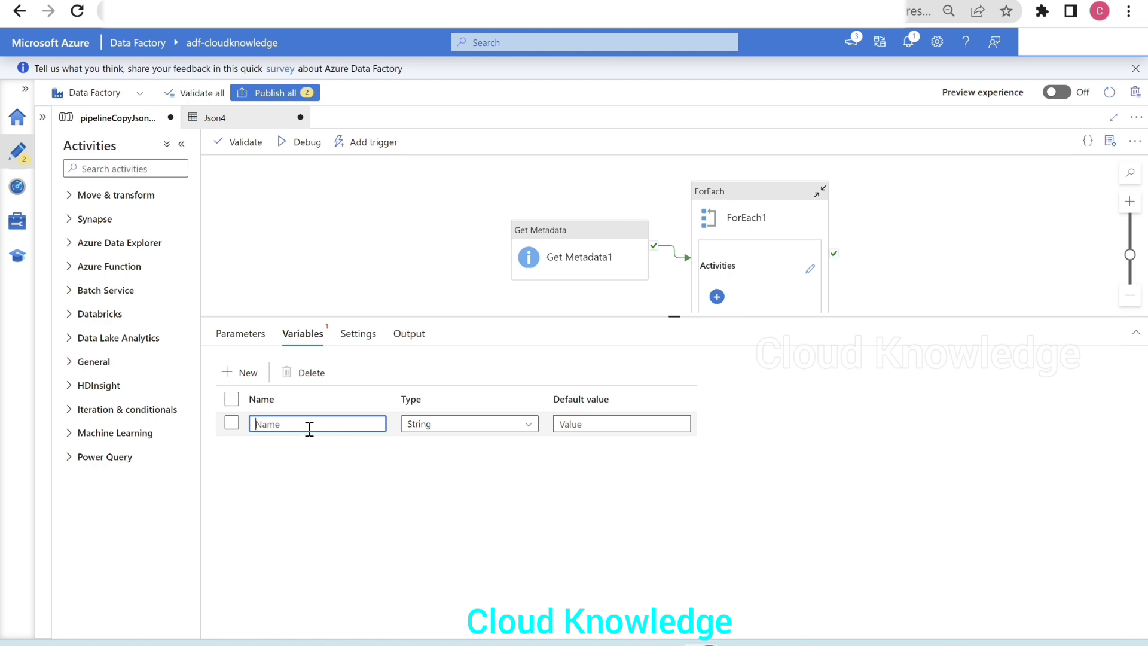
{"action": "type", "text": "file"}
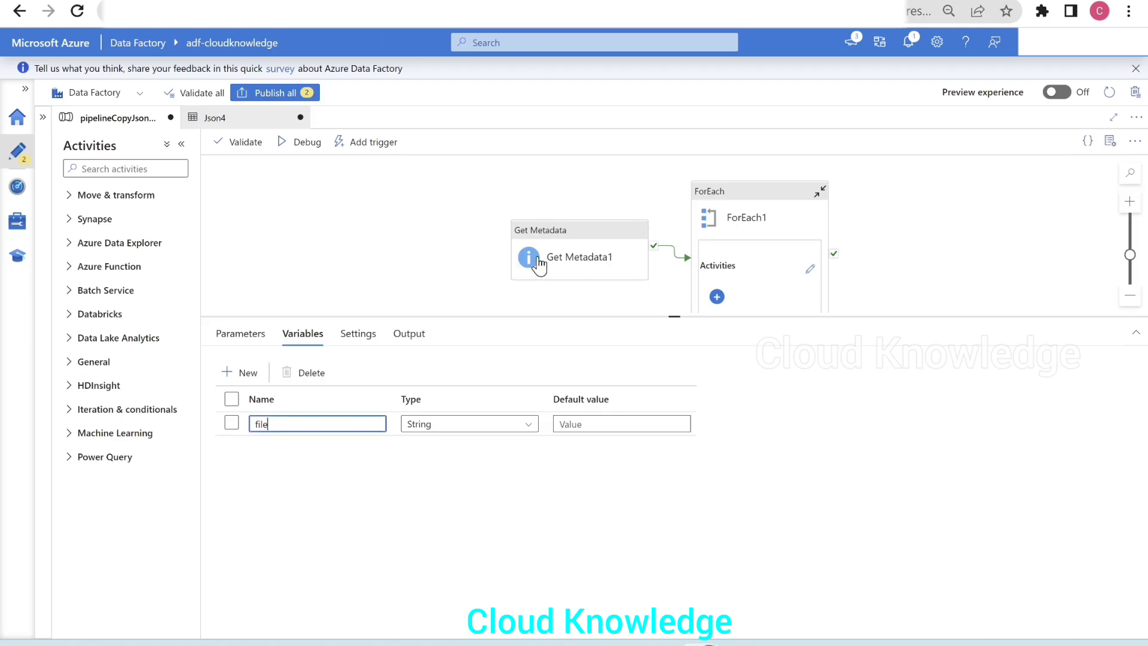
{"action": "left_click", "coordinate": [299, 503]}
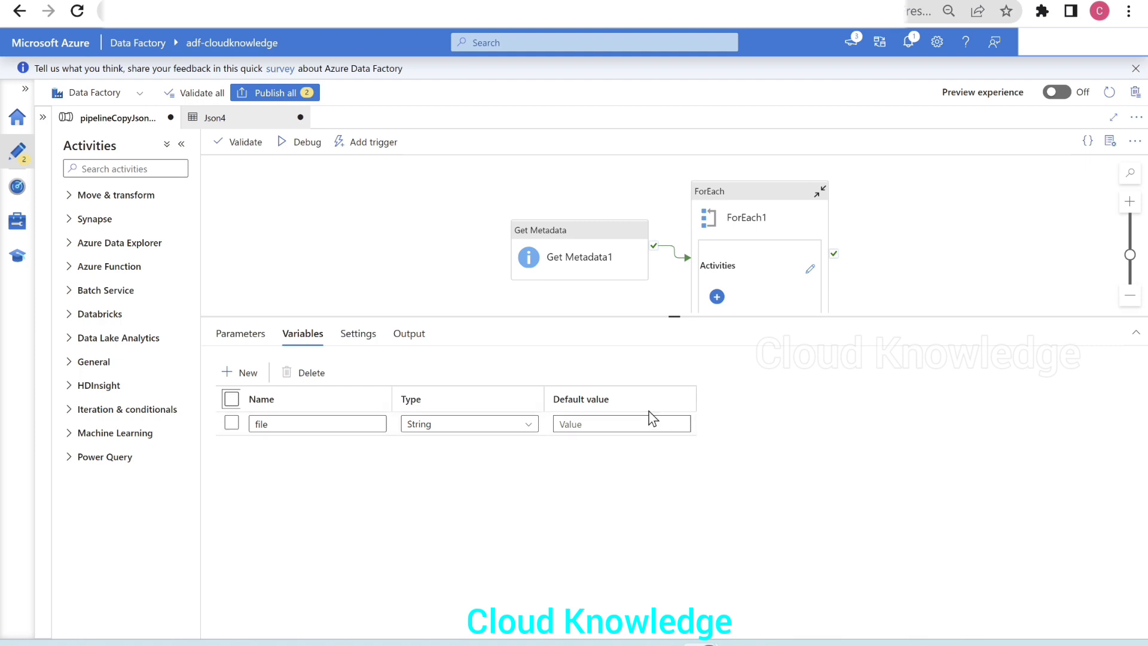
Open the ForEach loop's inner activities and add a Set variable activity there
{"action": "left_click", "coordinate": [744, 212]}
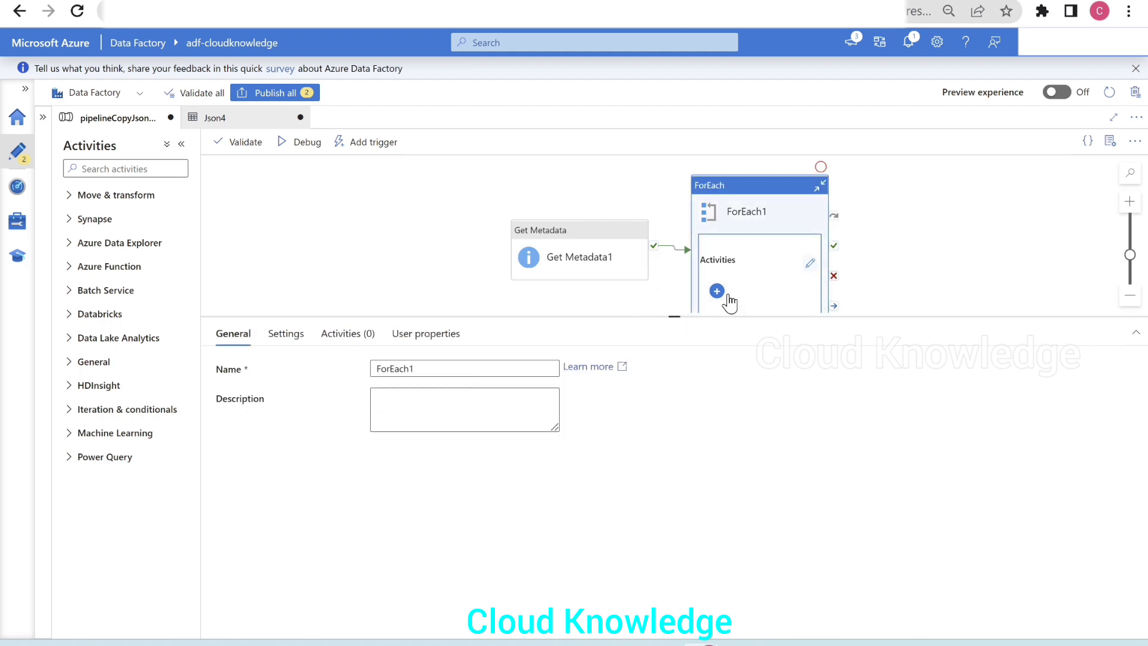
{"action": "left_click", "coordinate": [809, 265]}
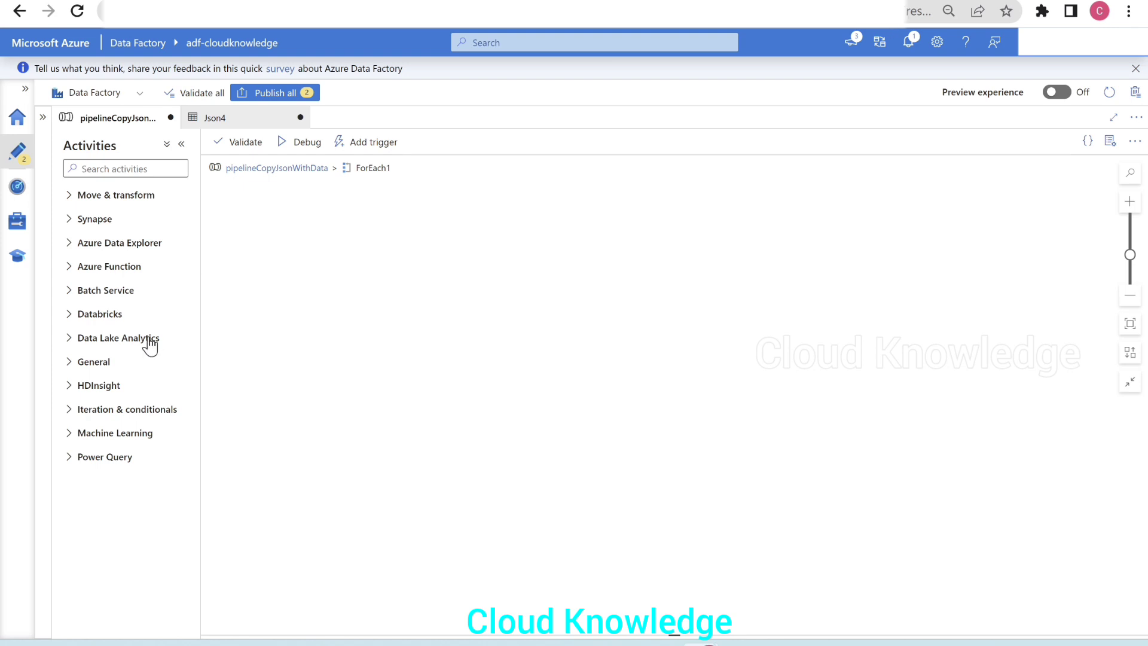
{"action": "left_click", "coordinate": [74, 370]}
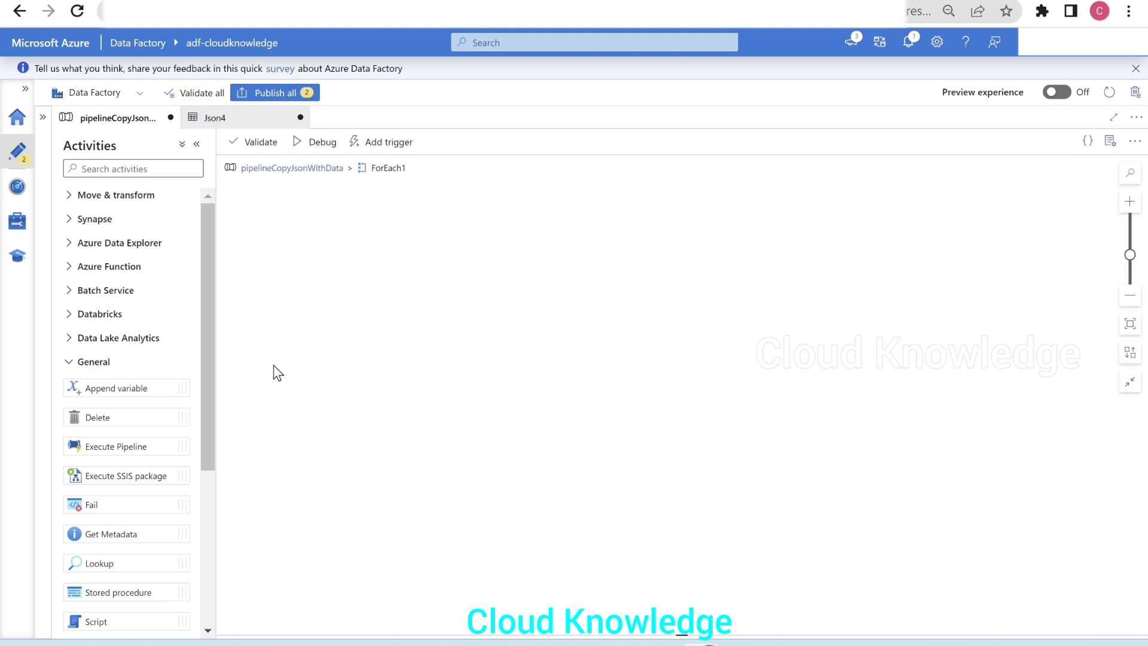
{"action": "scroll", "coordinate": [160, 421], "scroll_direction": "down", "scroll_amount": 4}
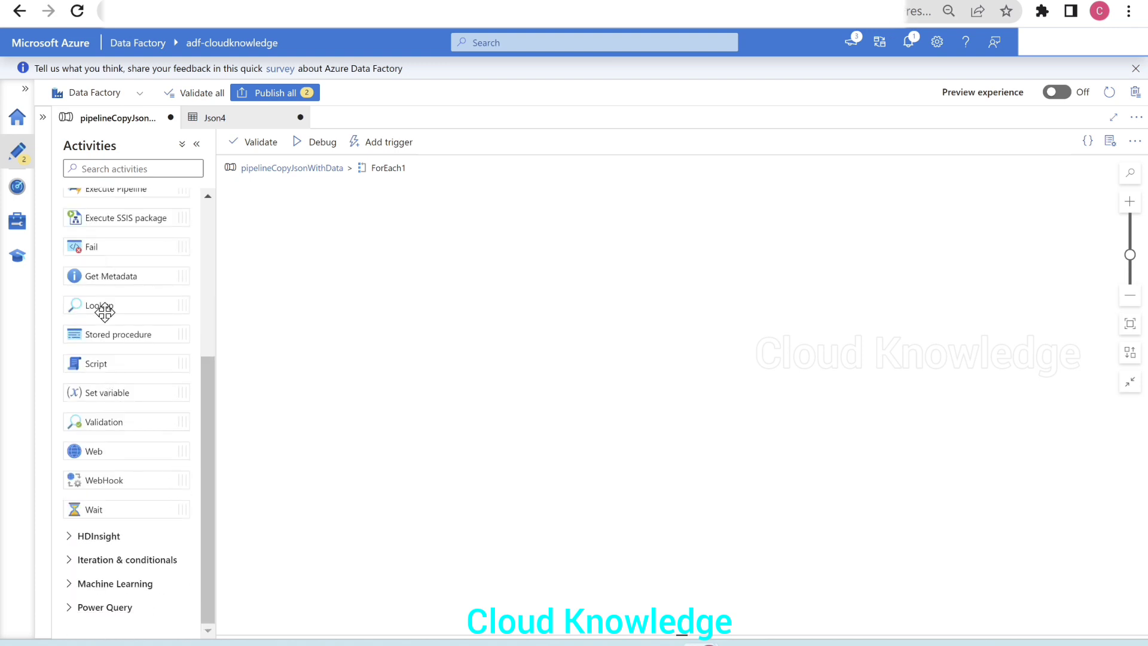
{"action": "scroll", "coordinate": [105, 311], "scroll_direction": "up", "scroll_amount": 3}
{"action": "left_click_drag", "start_coordinate": [116, 491], "coordinate": [311, 257]}
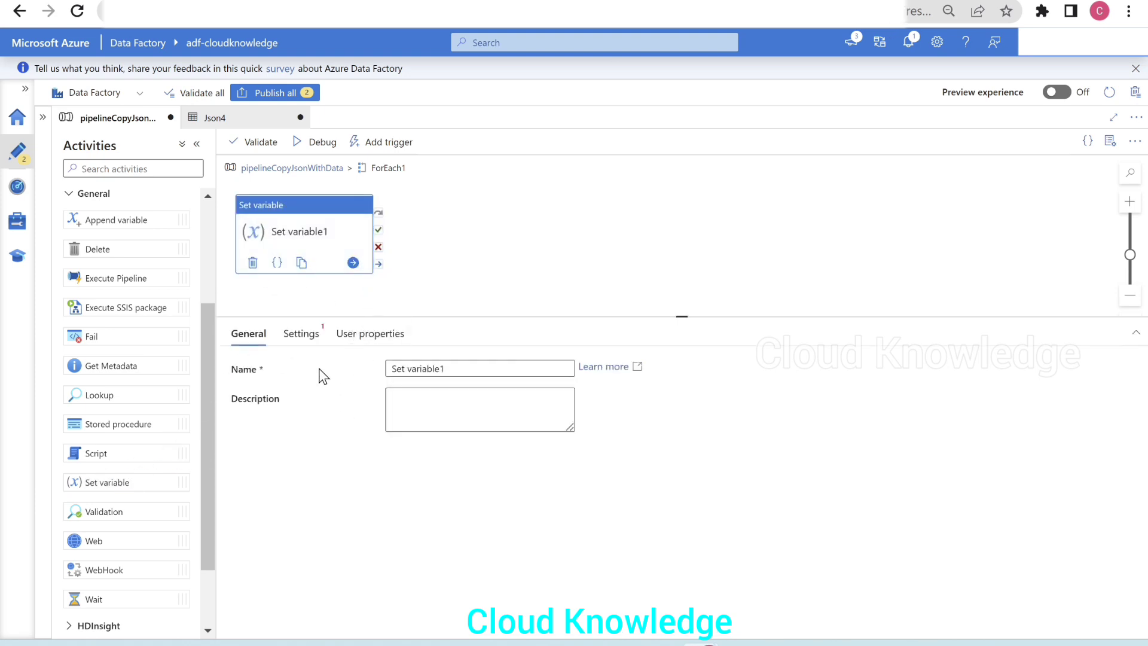
Select the pipeline variable file as the target of the Set variable activity
{"action": "left_click", "coordinate": [308, 336]}
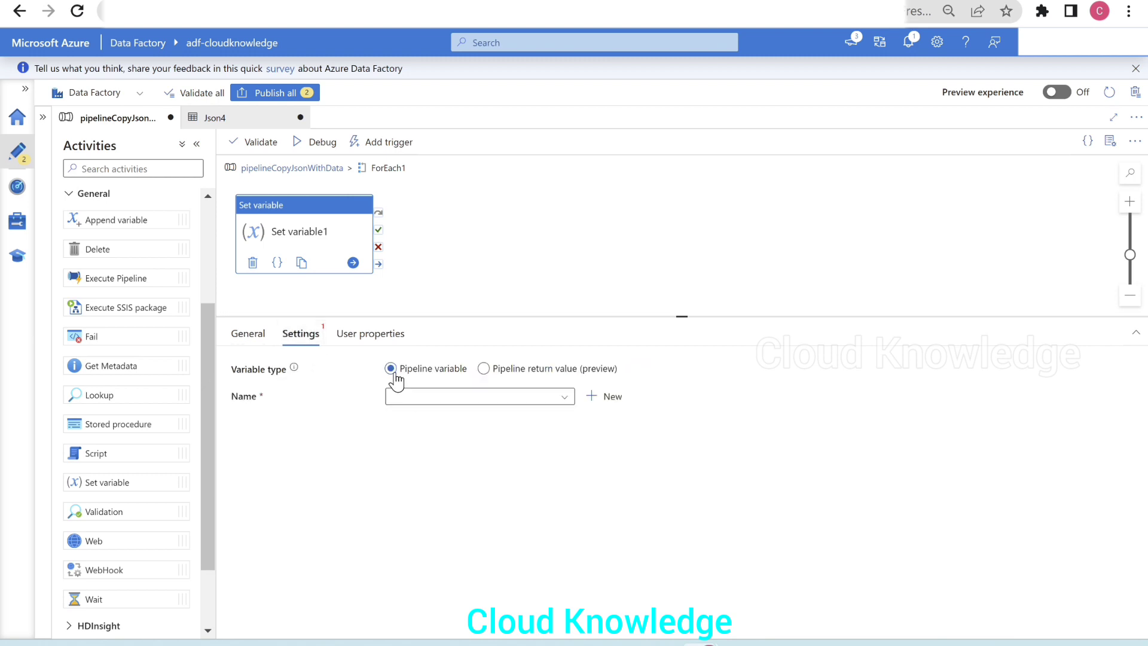
{"action": "mouse_move", "coordinate": [295, 371]}
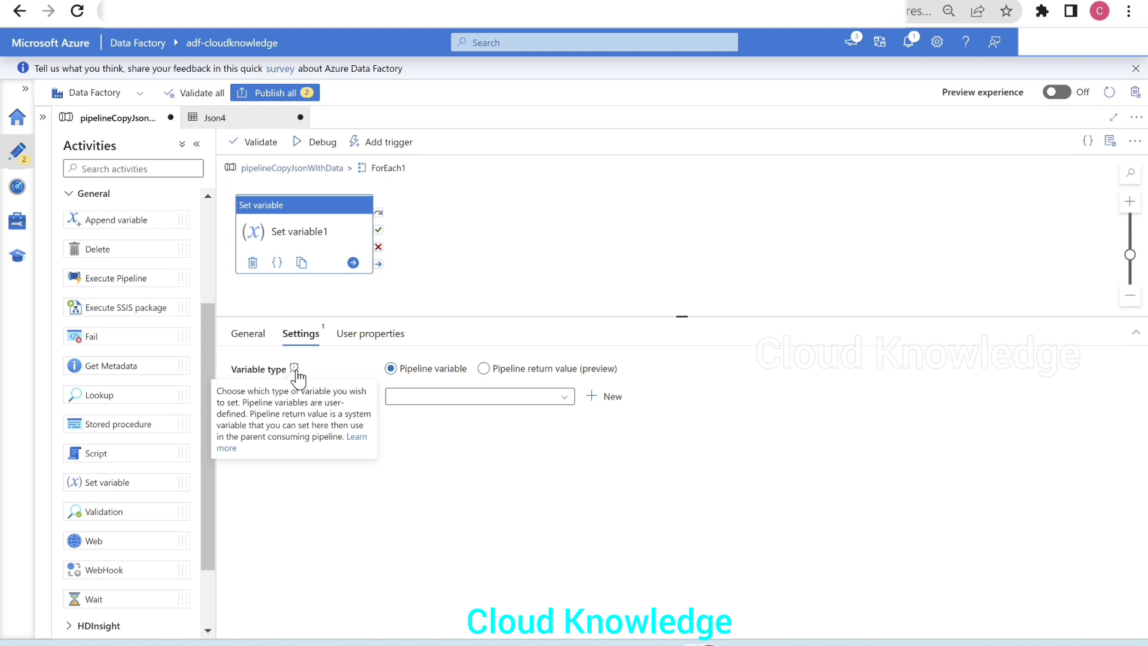
{"action": "left_click", "coordinate": [440, 399]}
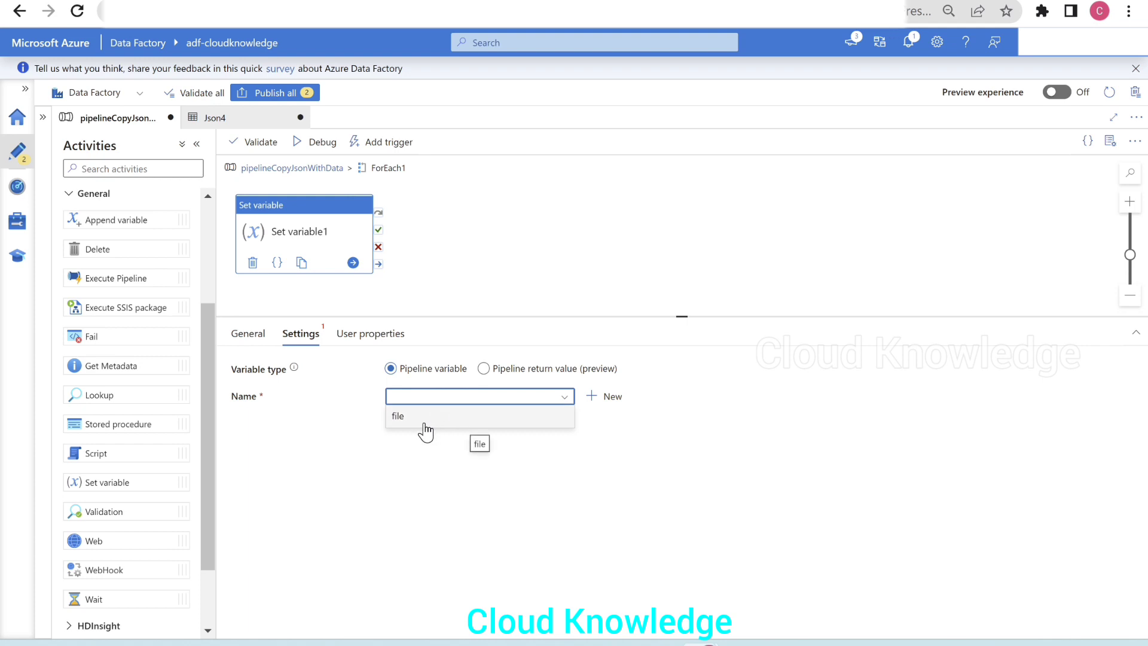
{"action": "left_click", "coordinate": [425, 417]}
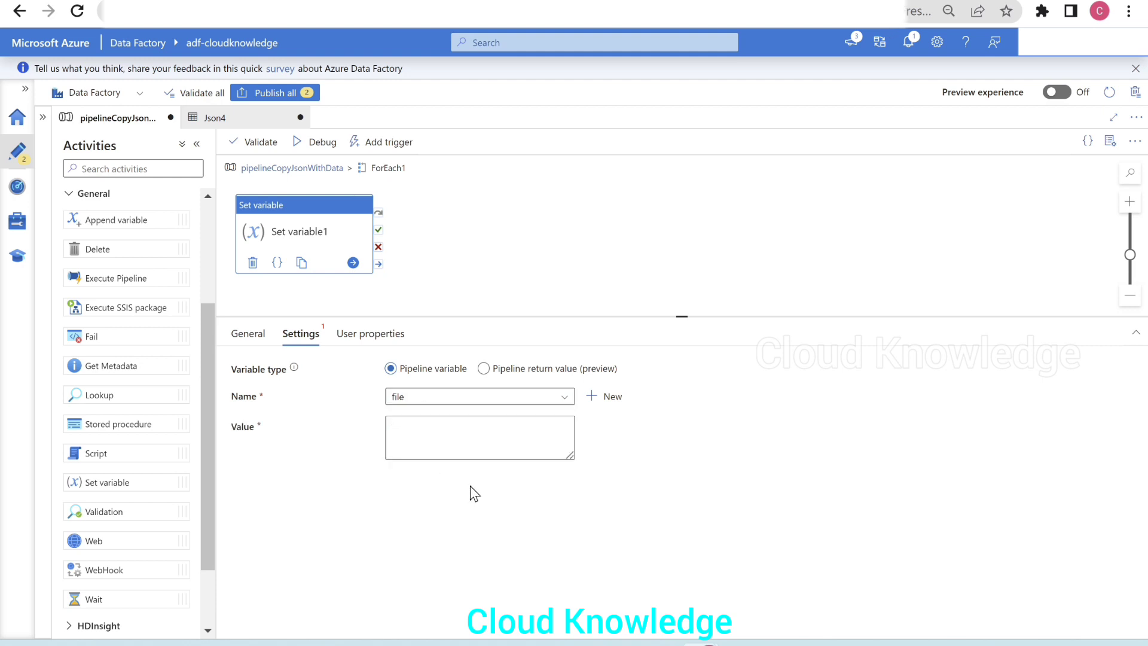
{"action": "left_click", "coordinate": [452, 438]}
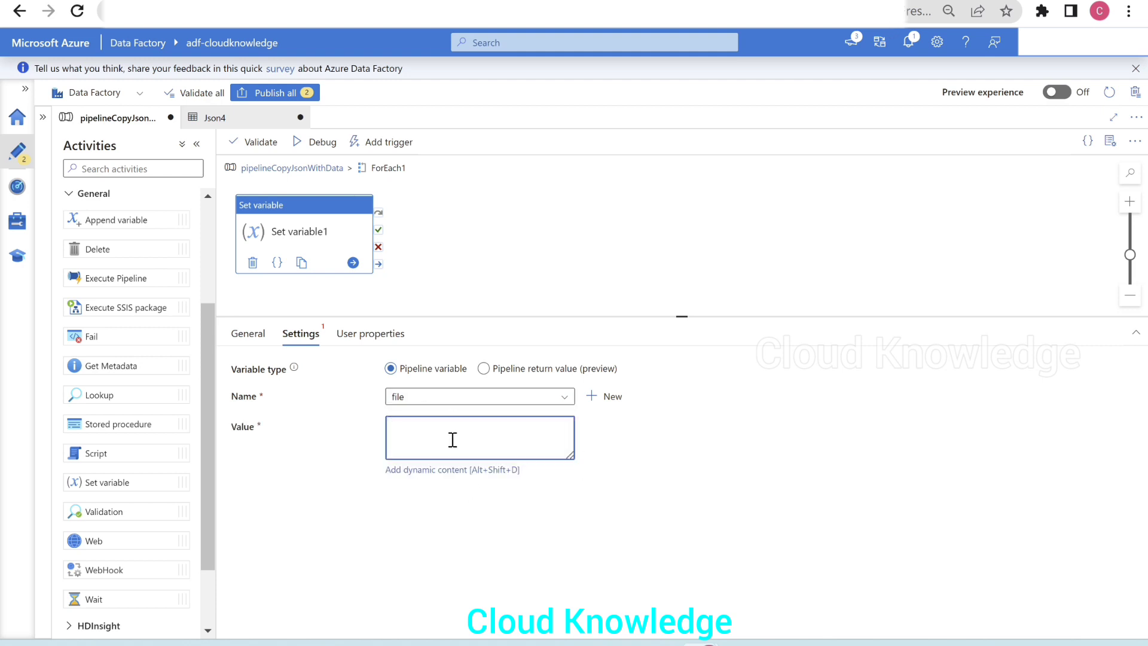
{"action": "left_click", "coordinate": [430, 471]}
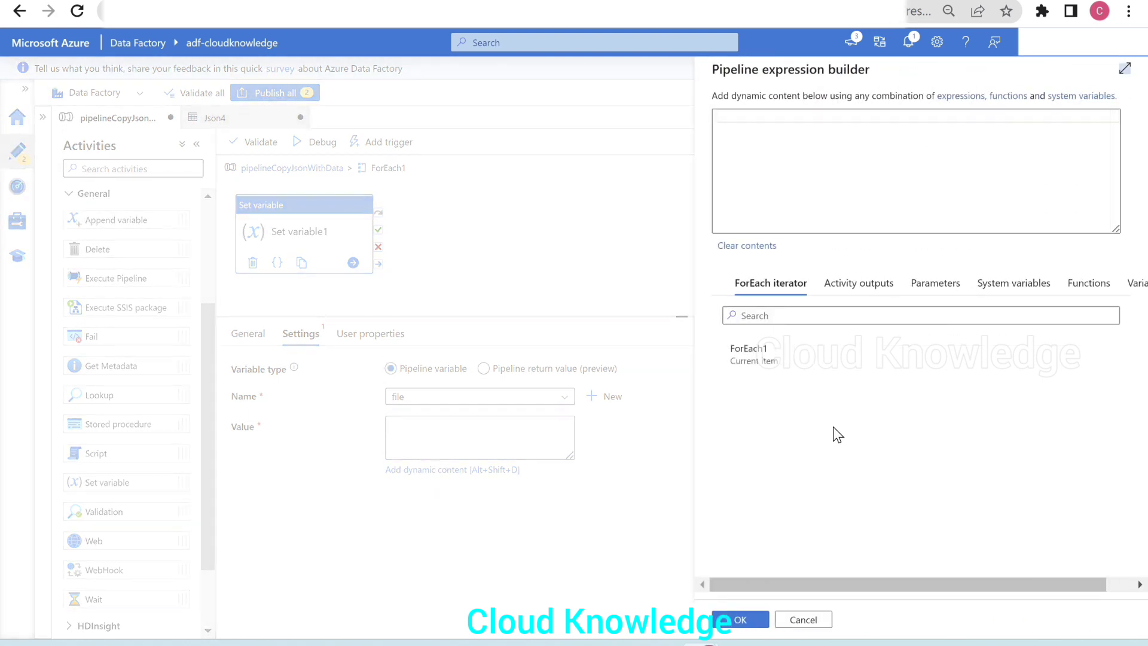
{"action": "left_click", "coordinate": [789, 372]}
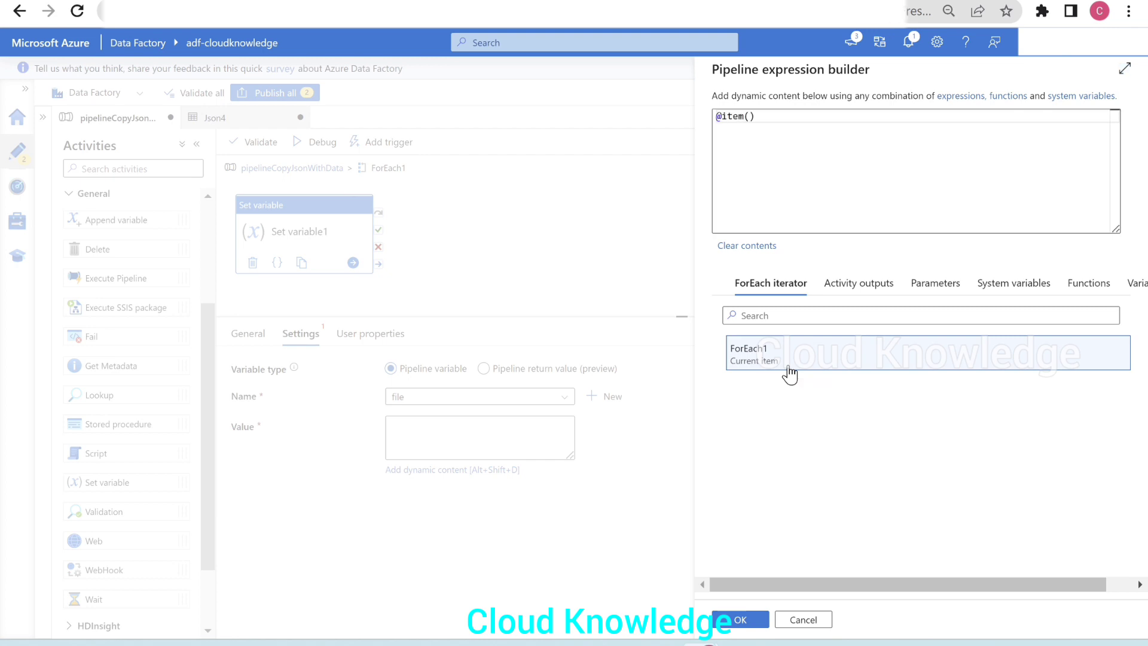
{"action": "left_click", "coordinate": [824, 122]}
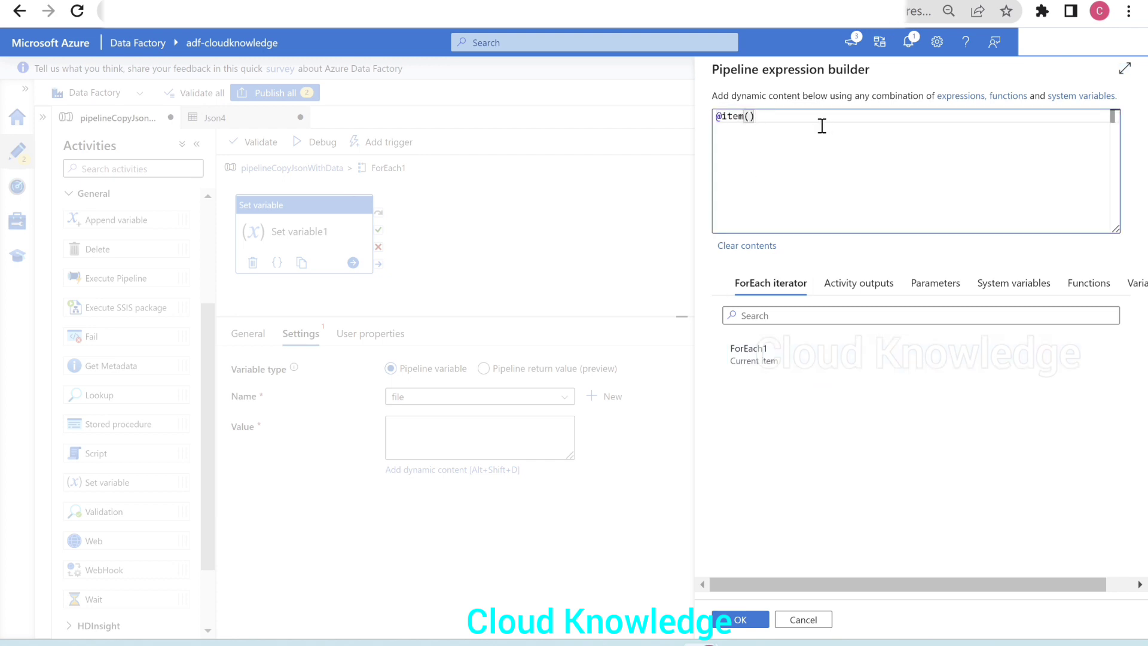
{"action": "type", "text": ".name"}
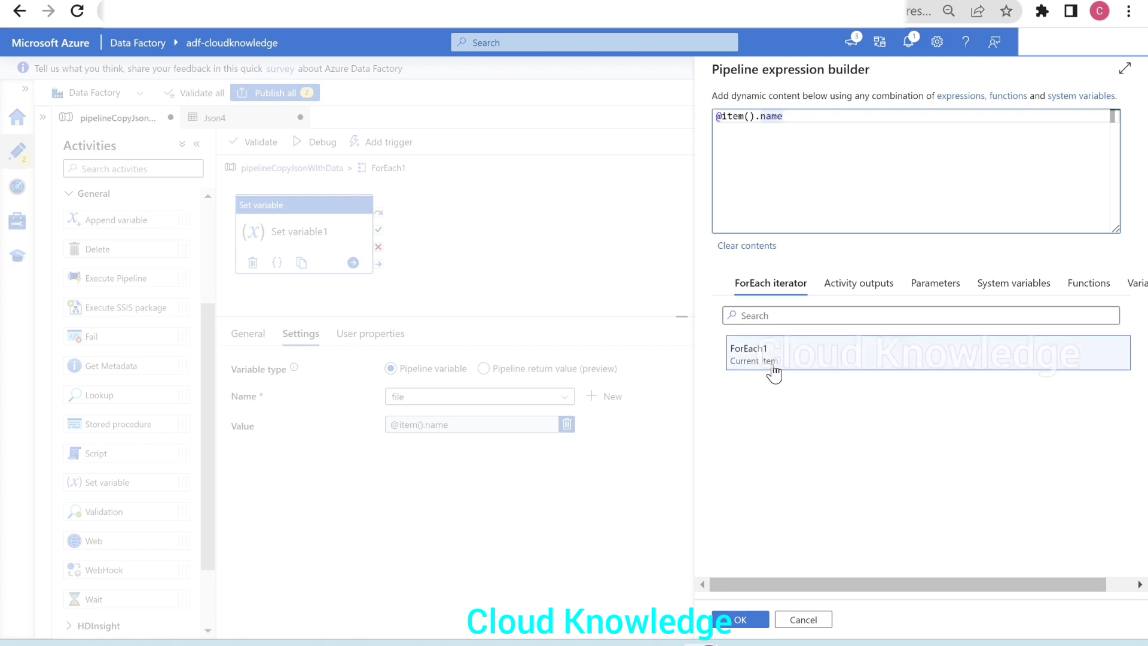
{"action": "left_click", "coordinate": [747, 623]}
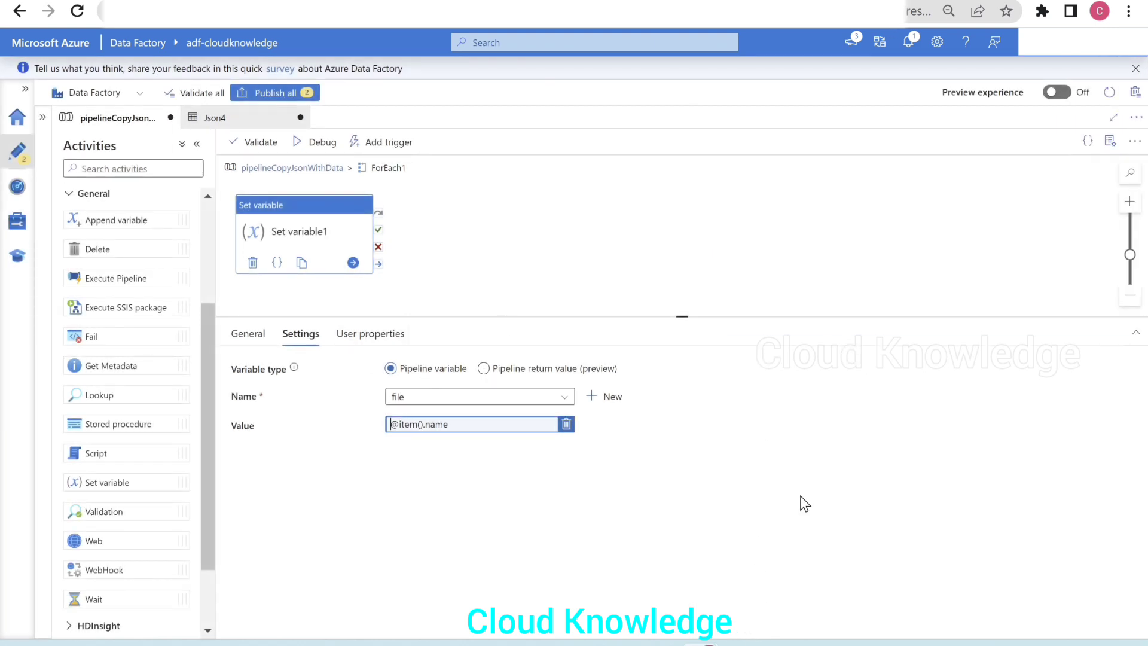
{"action": "left_click", "coordinate": [569, 419]}
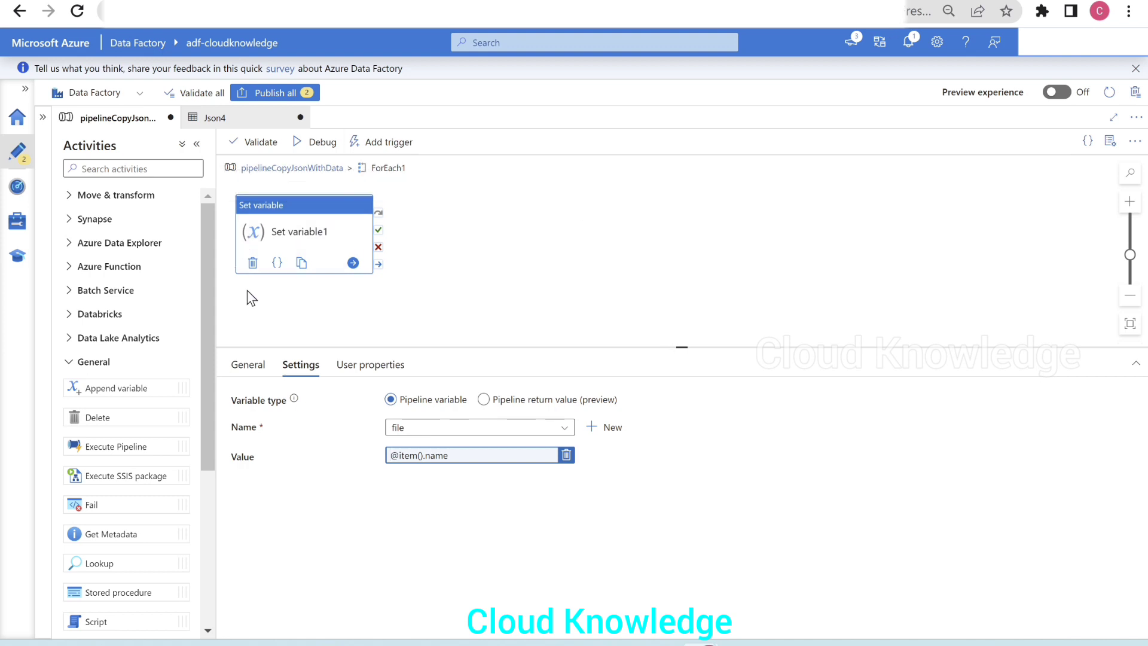
Add a Lookup activity inside the ForEach loop and connect it to the success output of Set variable1
{"action": "scroll", "coordinate": [142, 443], "scroll_direction": "down", "scroll_amount": 1}
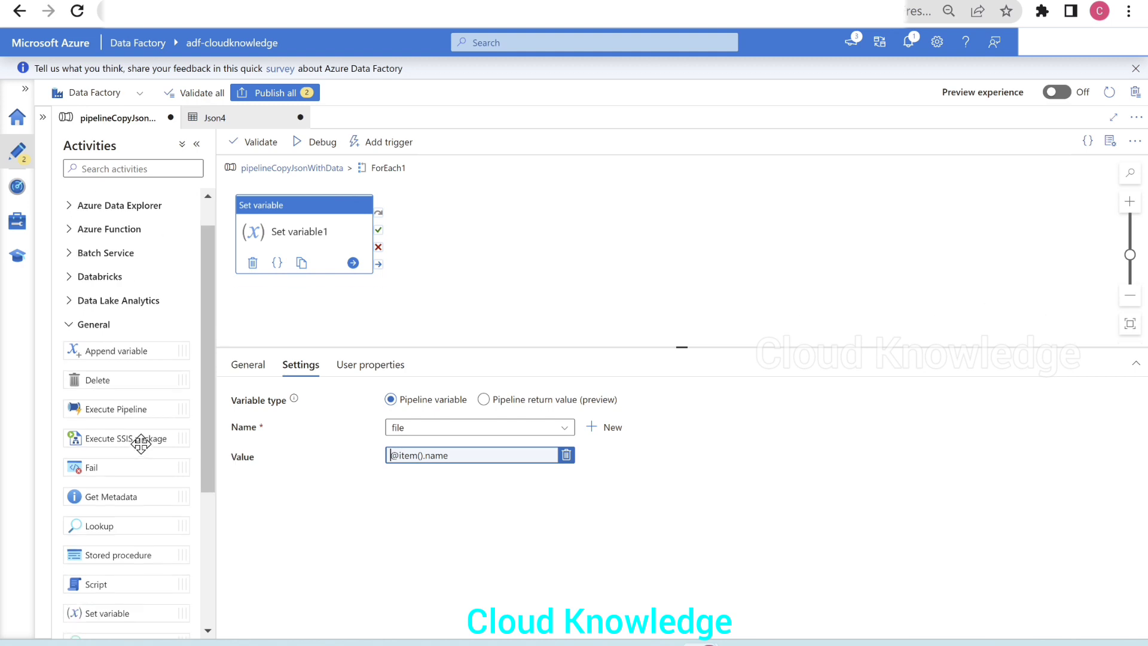
{"action": "scroll", "coordinate": [141, 443], "scroll_direction": "down", "scroll_amount": 1}
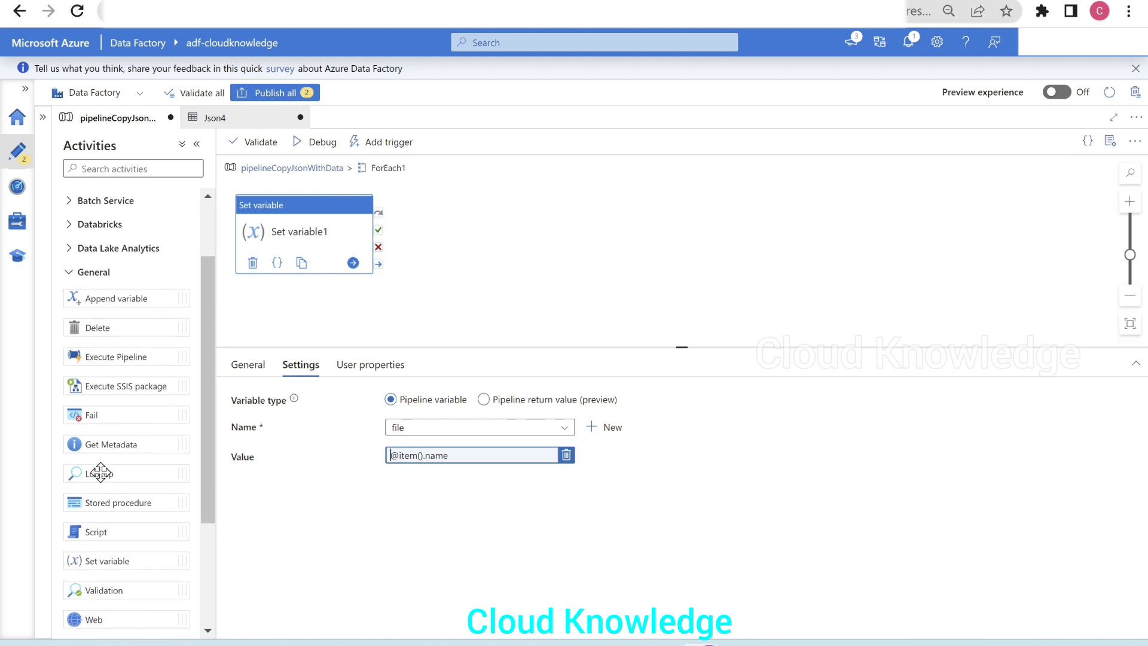
{"action": "left_click_drag", "start_coordinate": [101, 472], "coordinate": [521, 254]}
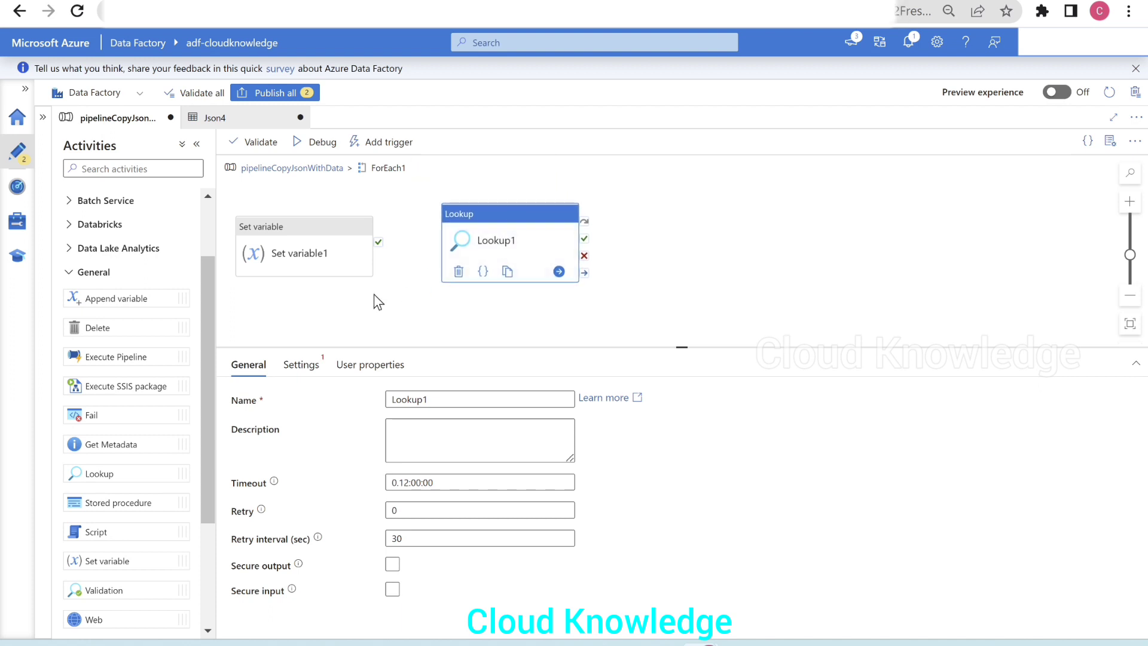
{"action": "left_click", "coordinate": [287, 269]}
{"action": "left_click_drag", "start_coordinate": [377, 241], "coordinate": [464, 268]}
Choose Json4 as the Lookup activity's source dataset, check the dataset's file path, and return to the pipeline
{"action": "left_click", "coordinate": [530, 272]}
{"action": "left_click", "coordinate": [301, 364]}
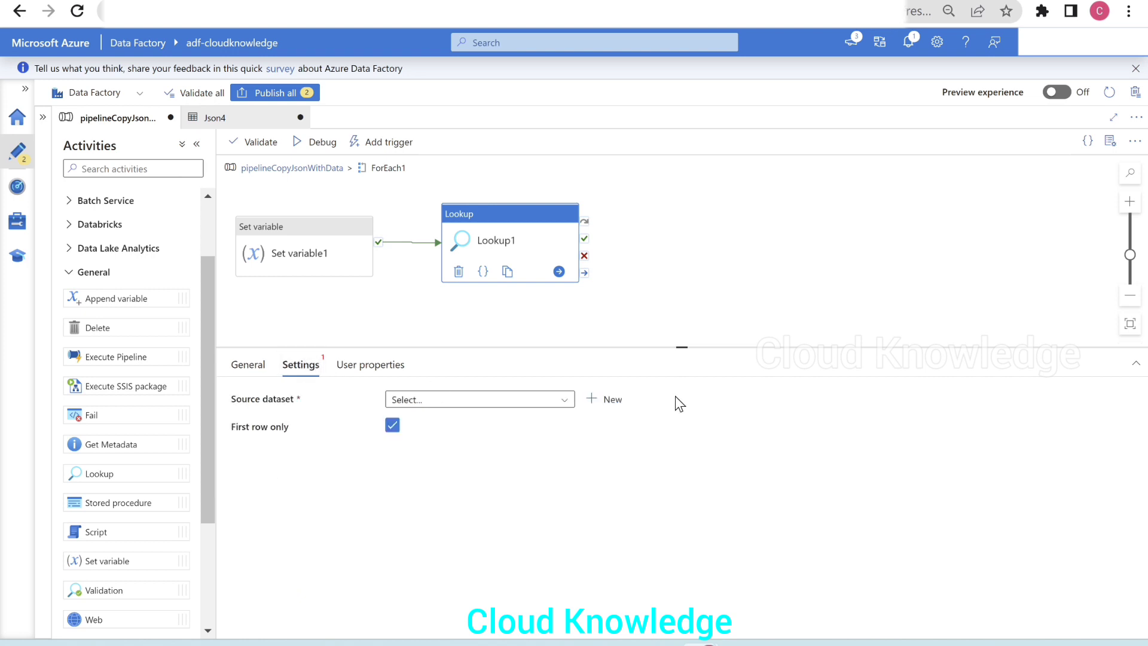
{"action": "left_click", "coordinate": [532, 404]}
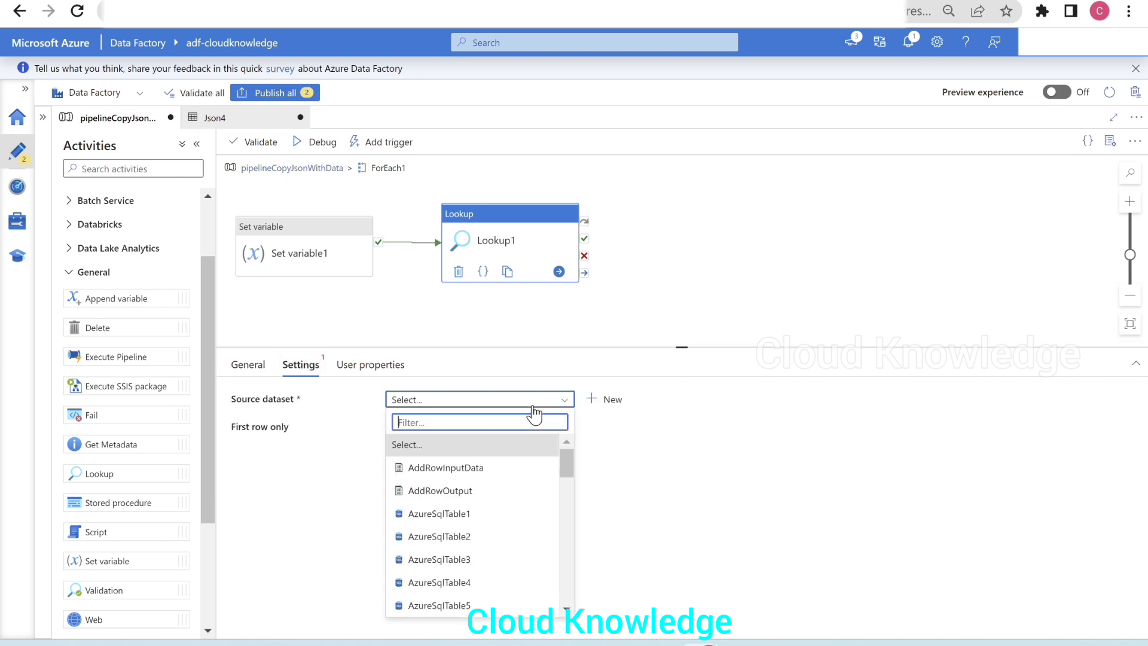
{"action": "scroll", "coordinate": [532, 495], "scroll_direction": "down", "scroll_amount": 8}
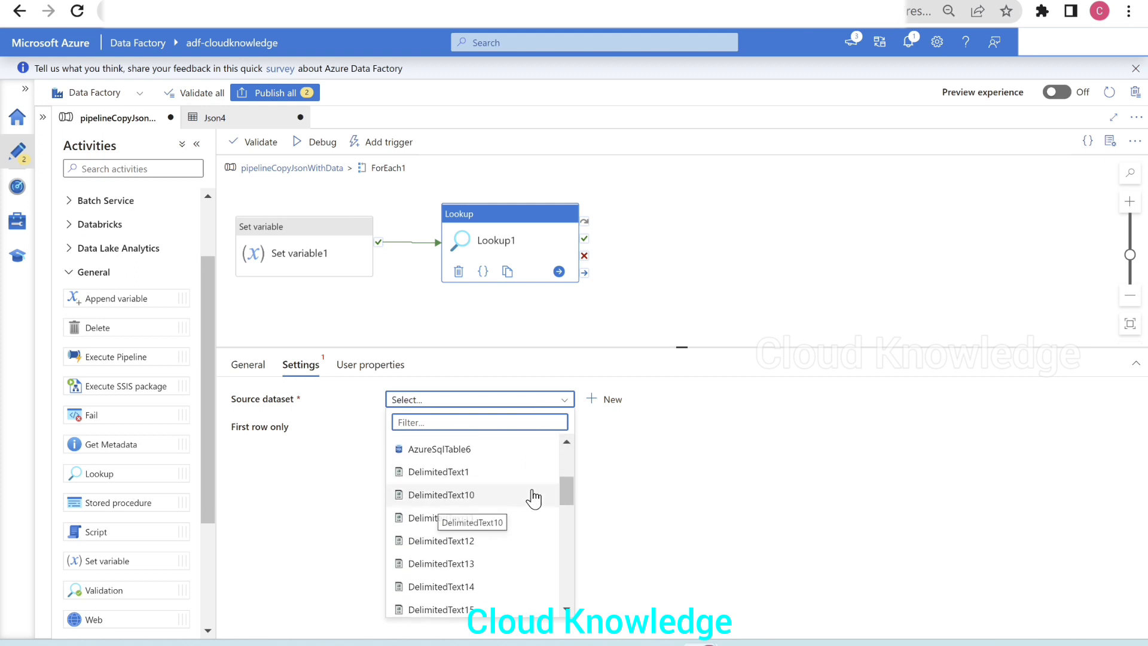
{"action": "scroll", "coordinate": [531, 496], "scroll_direction": "down", "scroll_amount": 2}
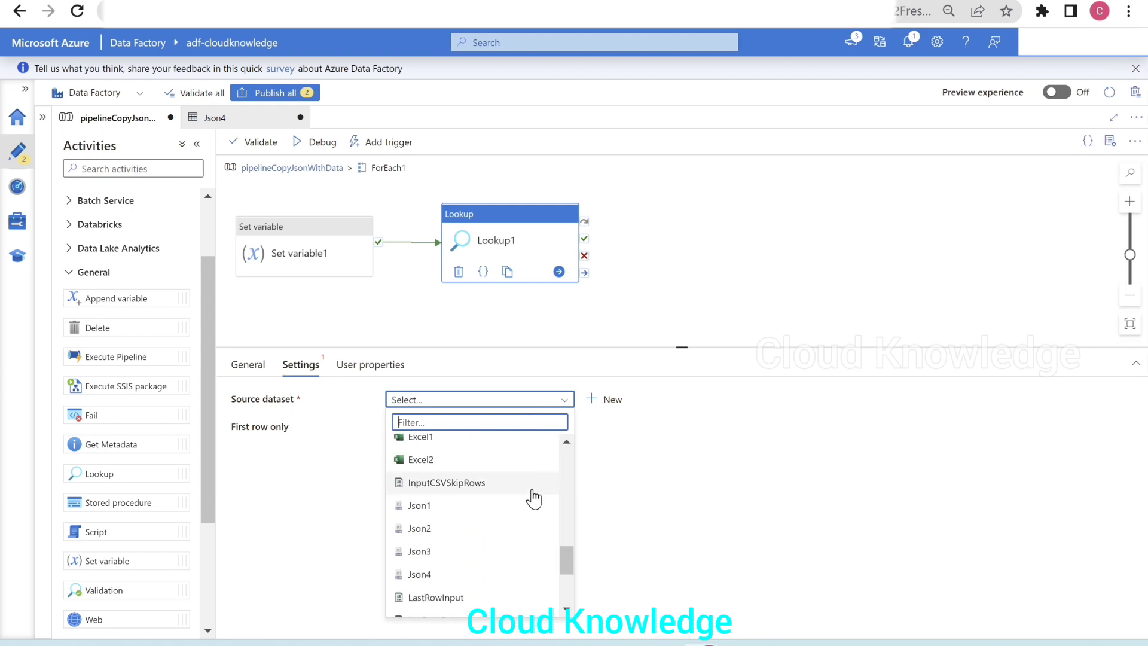
{"action": "left_click", "coordinate": [454, 585]}
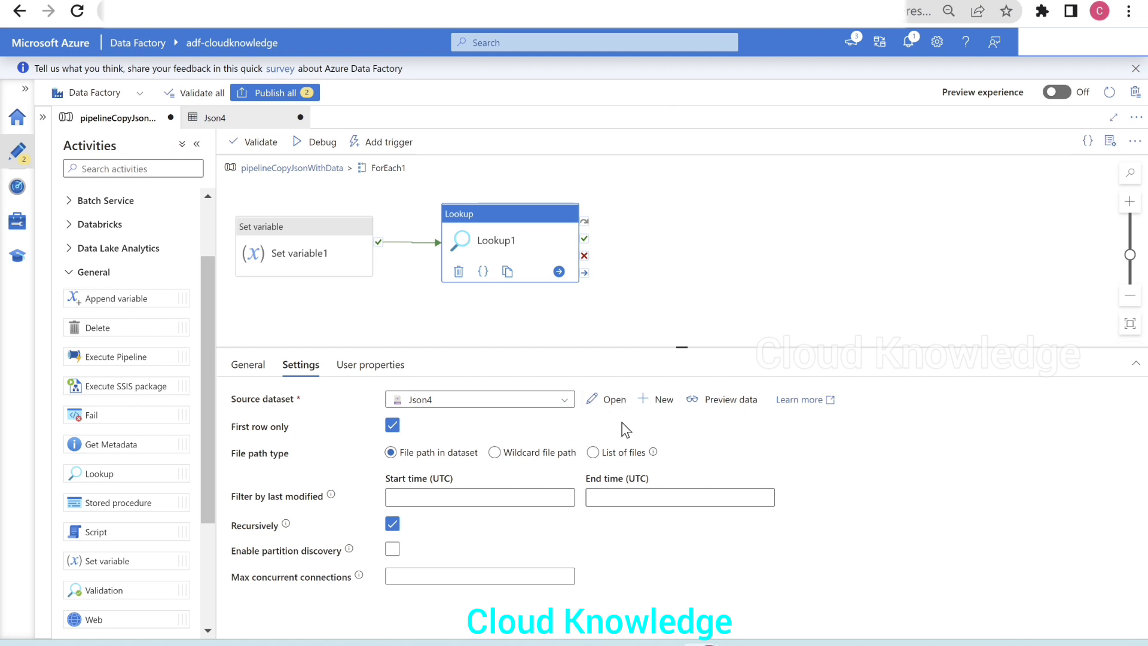
{"action": "left_click", "coordinate": [611, 399]}
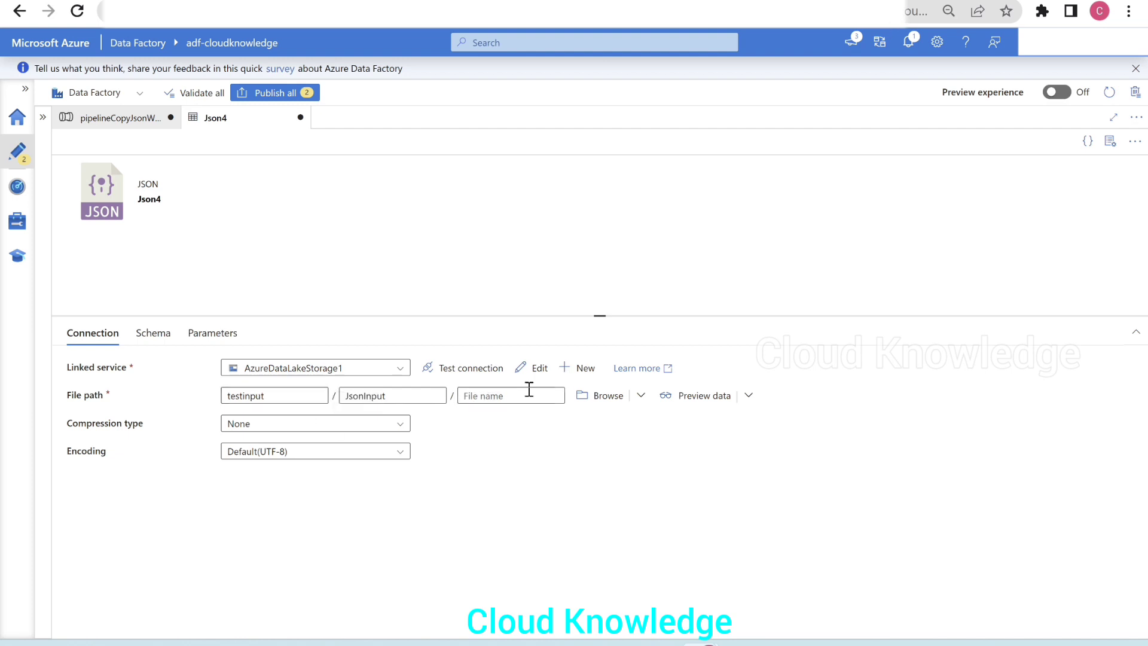
{"action": "left_click", "coordinate": [116, 118]}
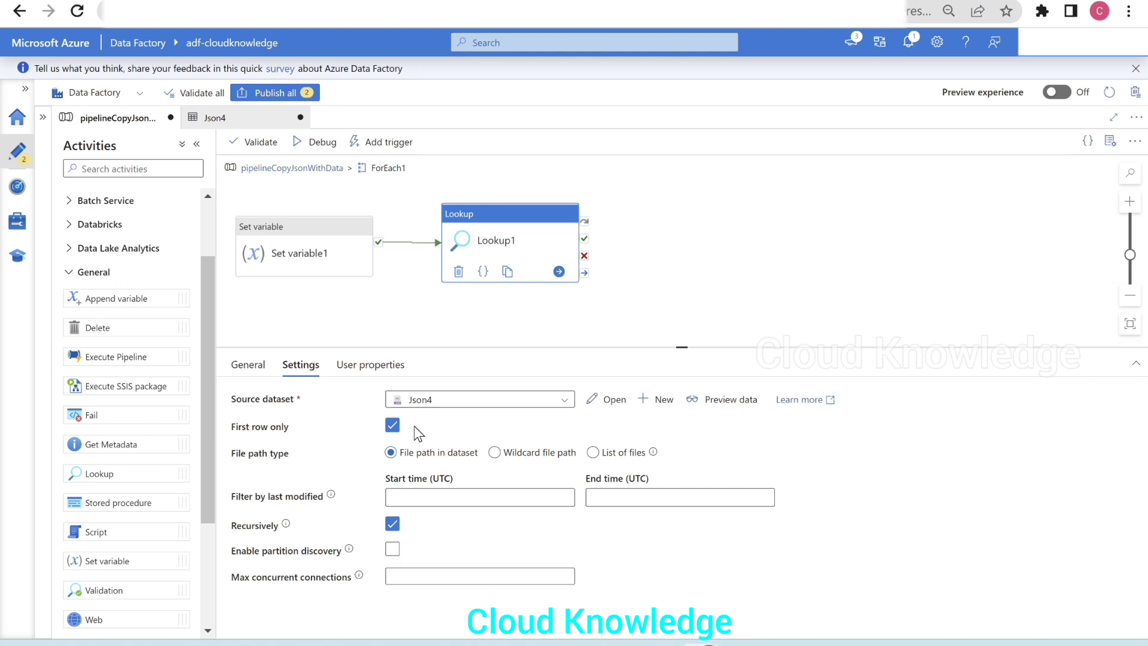
Disable First row only for the Lookup and set its file path type to Wildcard file path, checking Json4's folder path
{"action": "mouse_move", "coordinate": [391, 438]}
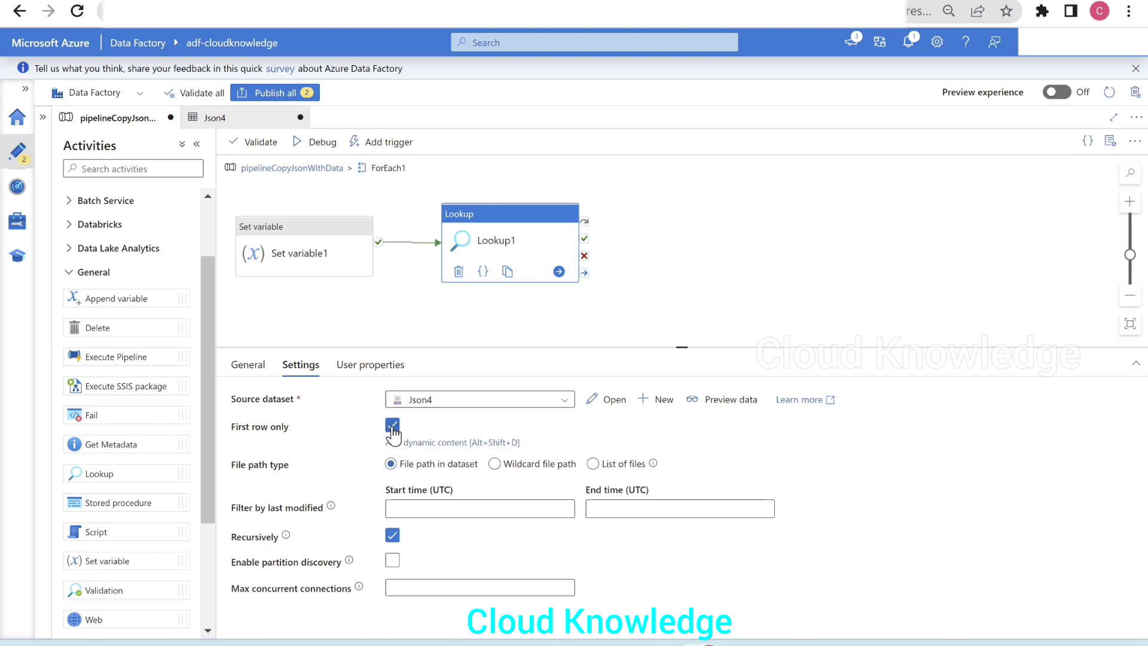
{"action": "left_click", "coordinate": [391, 429]}
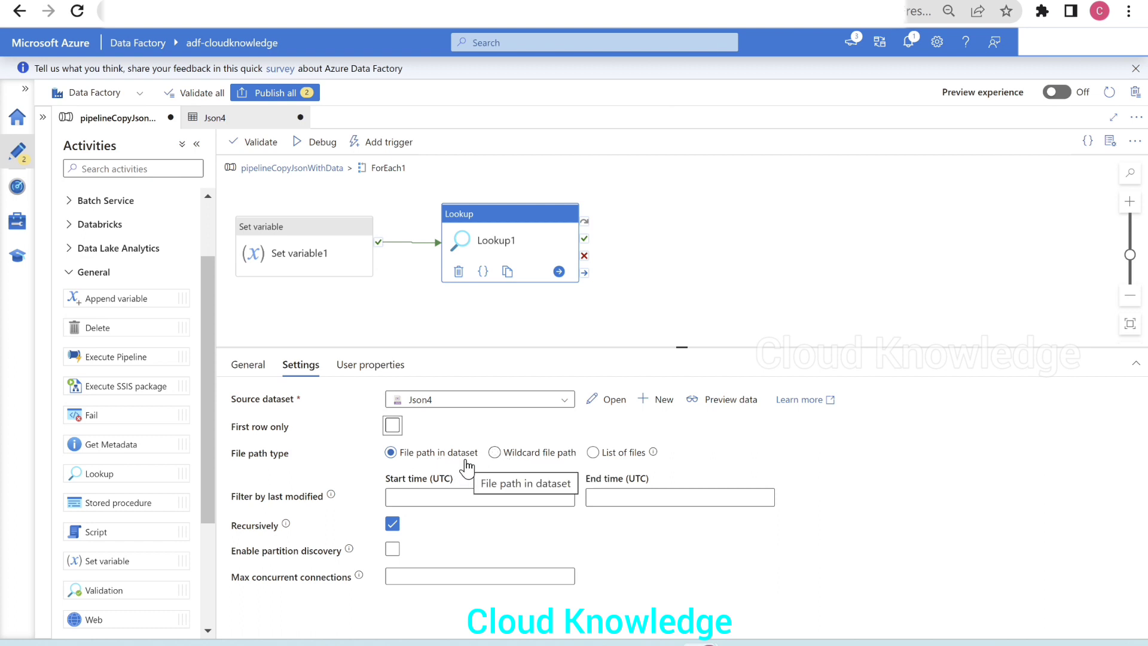
{"action": "left_click", "coordinate": [258, 121]}
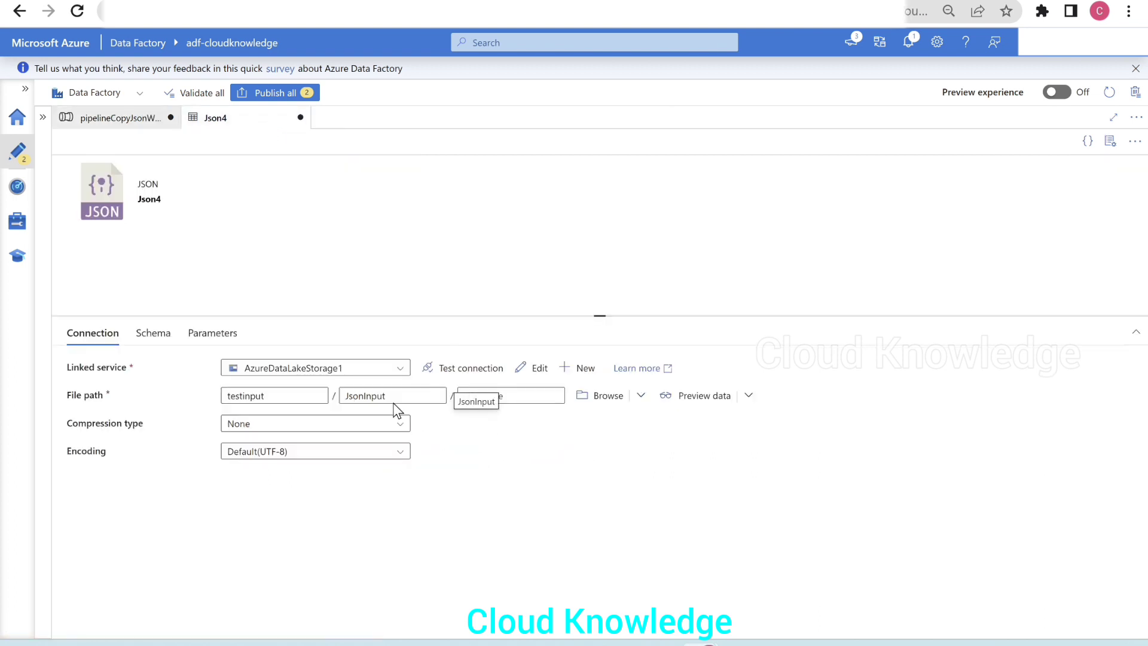
{"action": "left_click", "coordinate": [123, 122]}
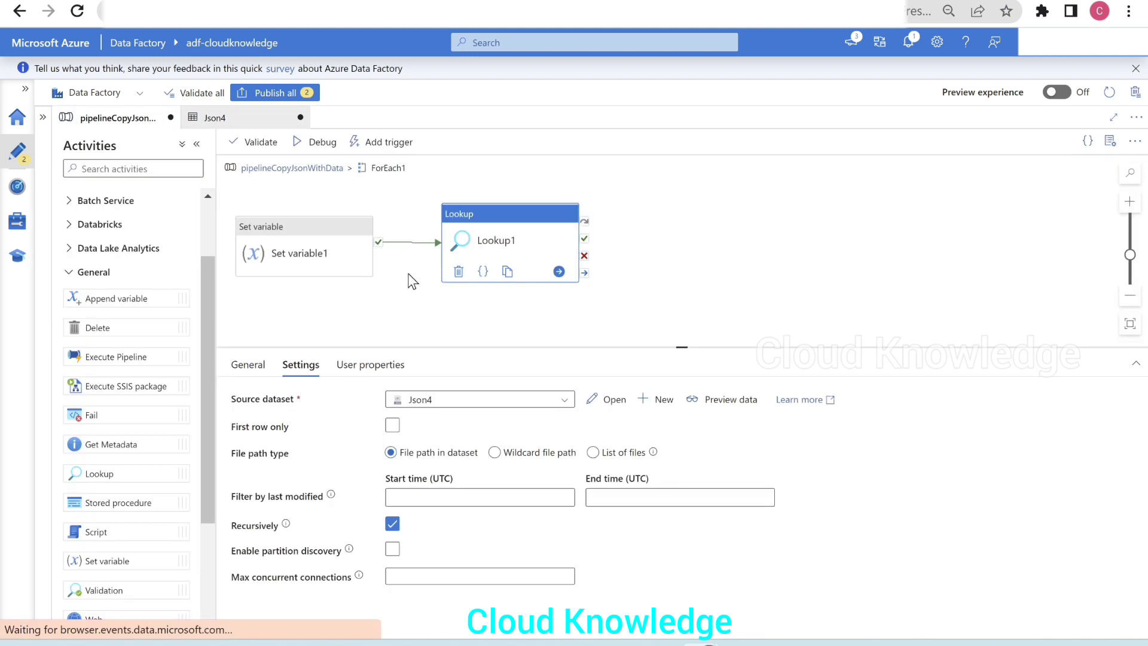
{"action": "left_click", "coordinate": [494, 454]}
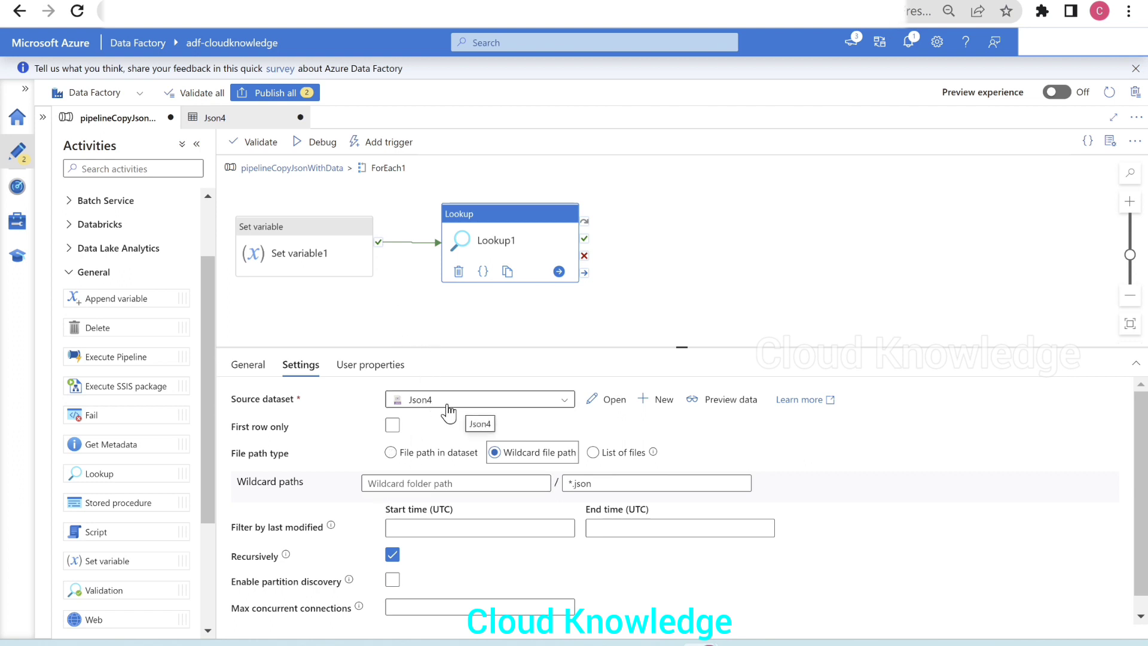
{"action": "left_click", "coordinate": [209, 118]}
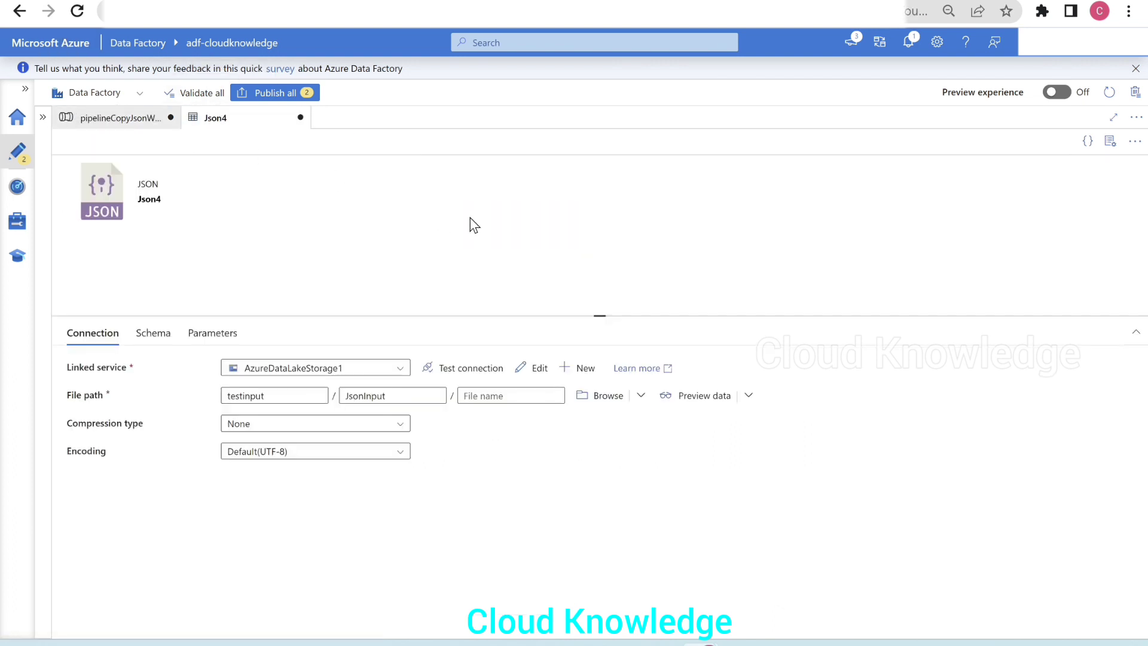
{"action": "left_click", "coordinate": [91, 119]}
{"action": "left_click", "coordinate": [625, 482]}
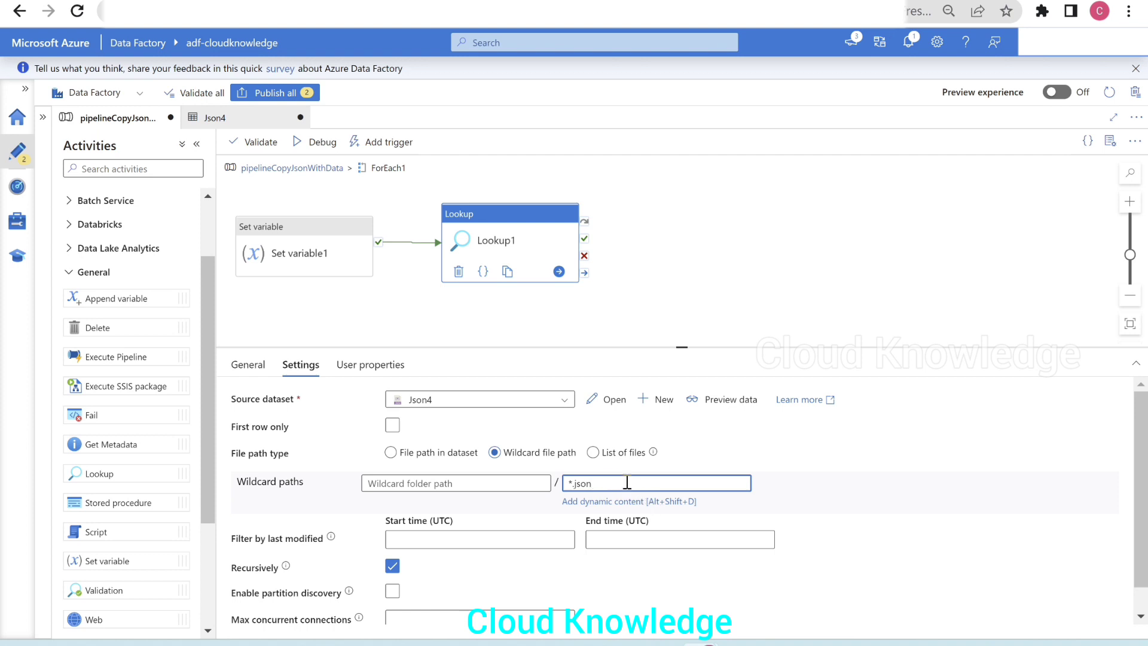
{"action": "key", "text": "BackSpace"}
{"action": "key", "text": "BackSpace"}
{"action": "key", "text": "BackSpace"}
{"action": "key", "text": "BackSpace"}
{"action": "key", "text": "BackSpace"}
{"action": "left_click", "coordinate": [591, 502]}
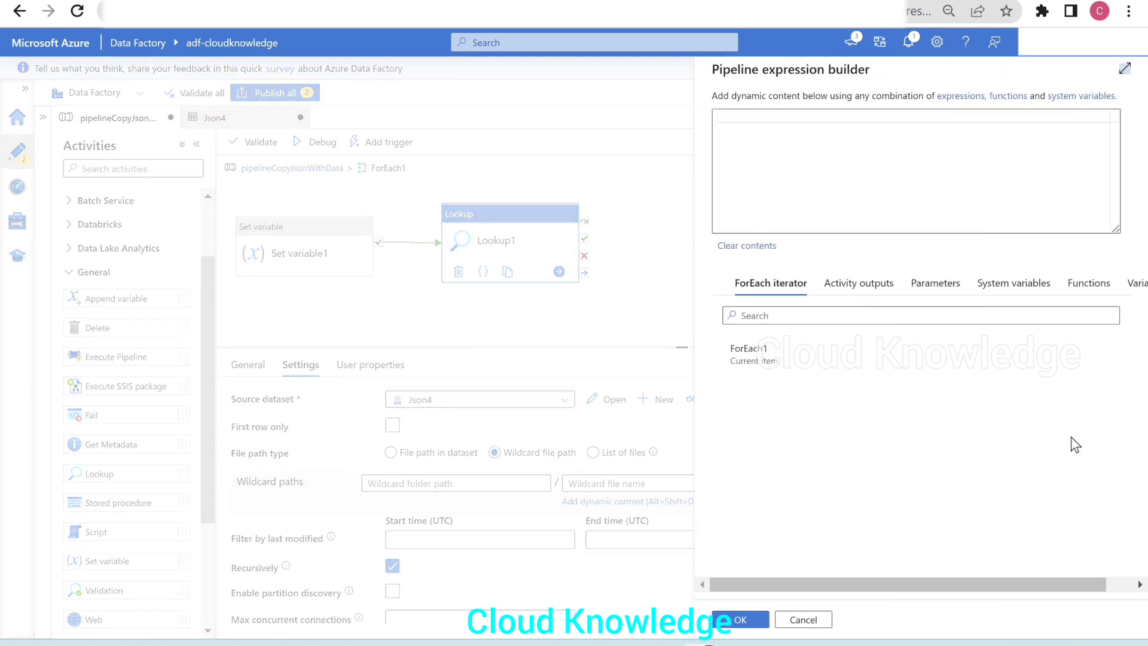
{"action": "left_click", "coordinate": [945, 138]}
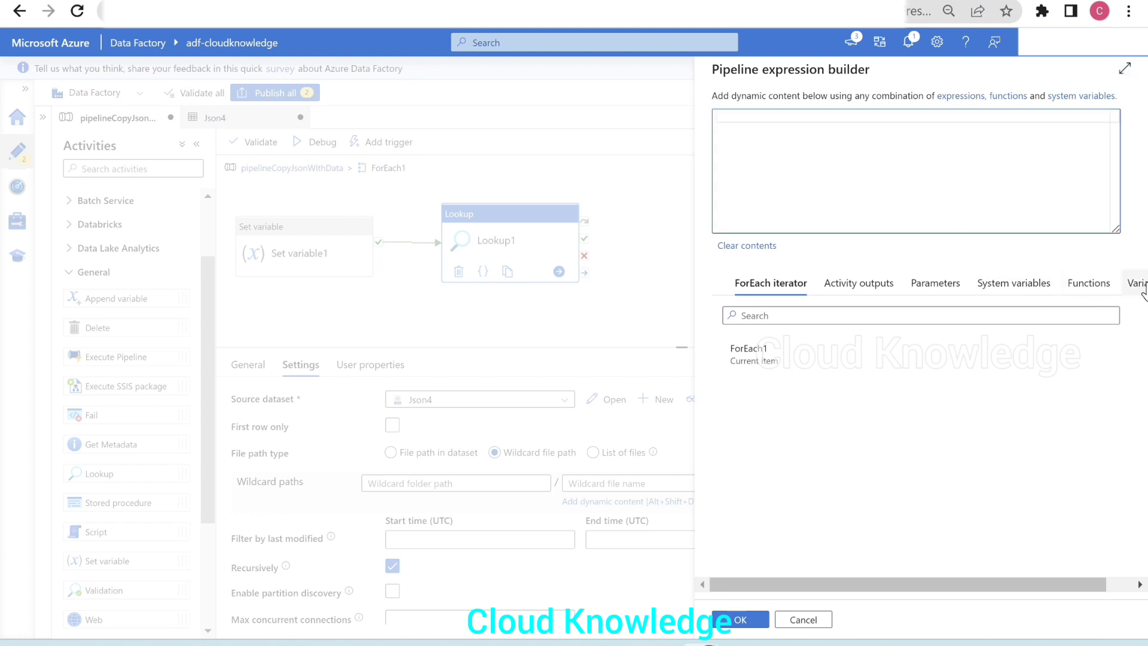
{"action": "left_click_drag", "start_coordinate": [976, 583], "coordinate": [1035, 592]}
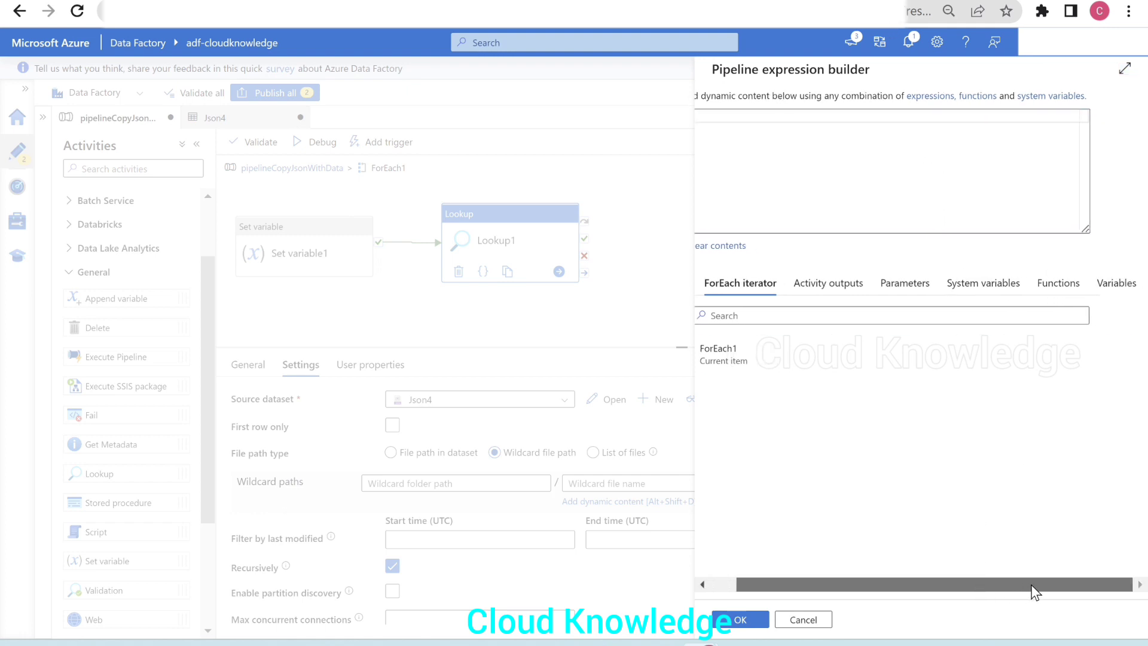
{"action": "left_click", "coordinate": [1130, 286]}
{"action": "left_click_drag", "start_coordinate": [940, 584], "coordinate": [804, 571]}
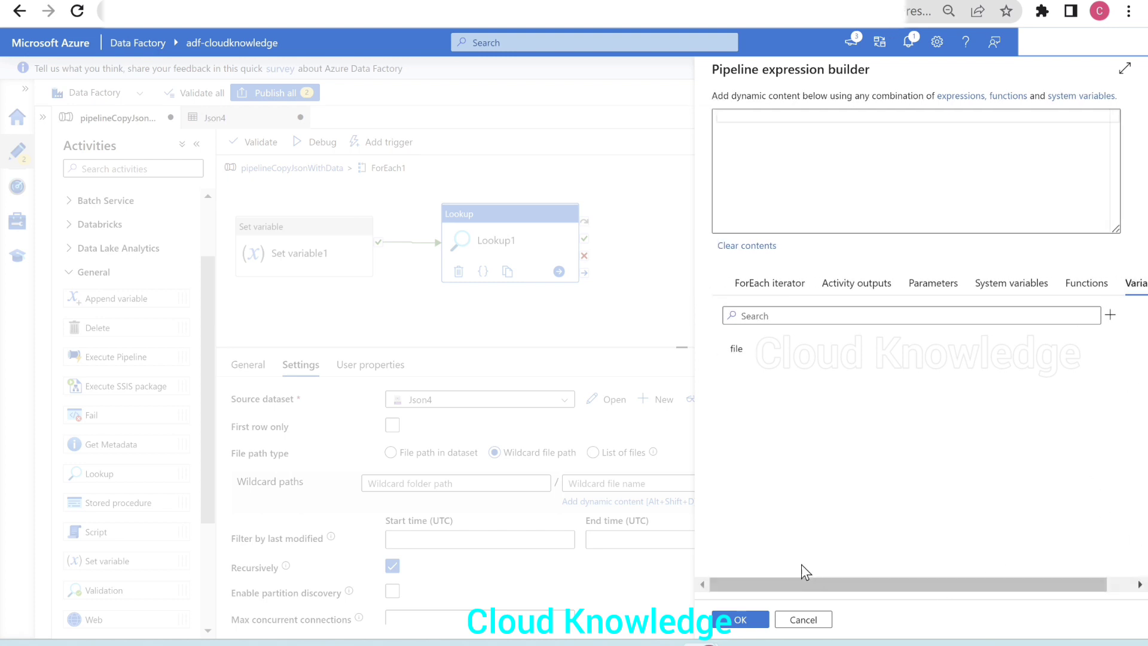
{"action": "left_click", "coordinate": [748, 362]}
{"action": "left_click", "coordinate": [739, 619]}
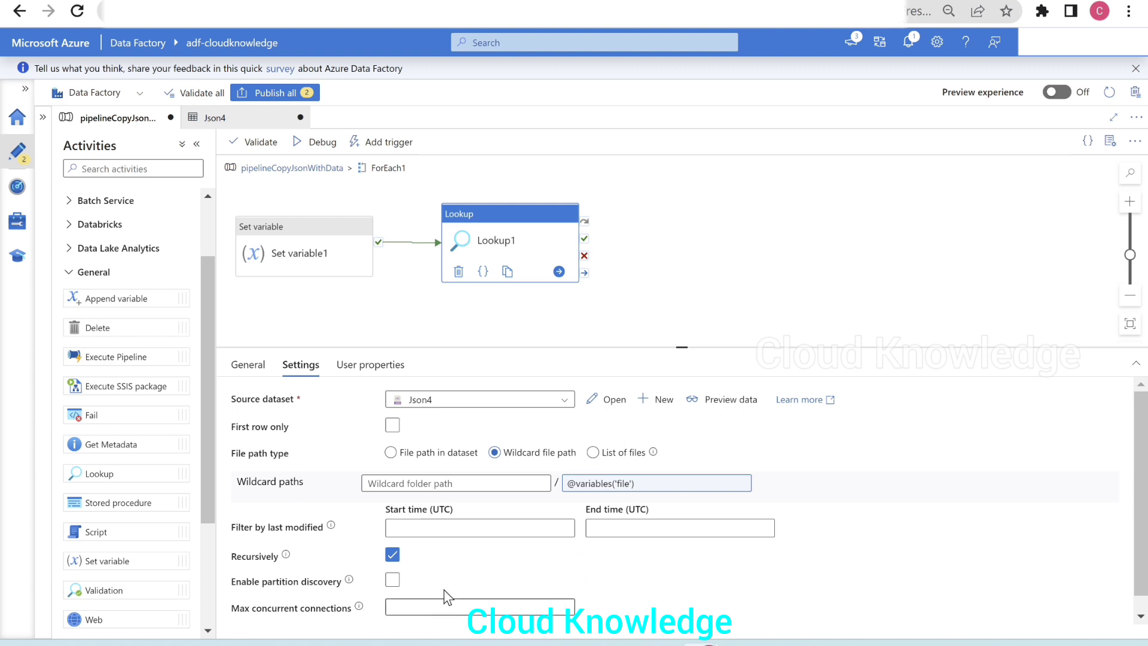
Align Set variable1 and Lookup1 on the loop canvas, validate the pipeline, and close the validation output
{"action": "left_click_drag", "start_coordinate": [302, 242], "coordinate": [313, 226]}
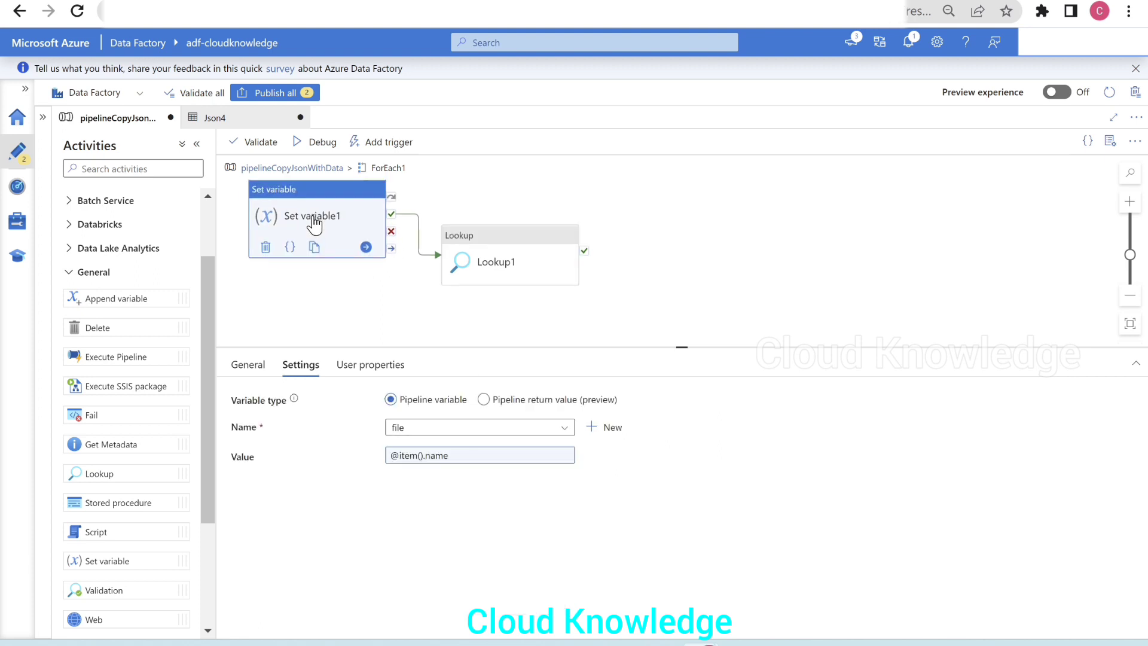
{"action": "mouse_move", "coordinate": [470, 254]}
{"action": "left_mouse_down"}
{"action": "mouse_move", "coordinate": [496, 232]}
{"action": "mouse_move", "coordinate": [478, 243]}
{"action": "left_mouse_up"}
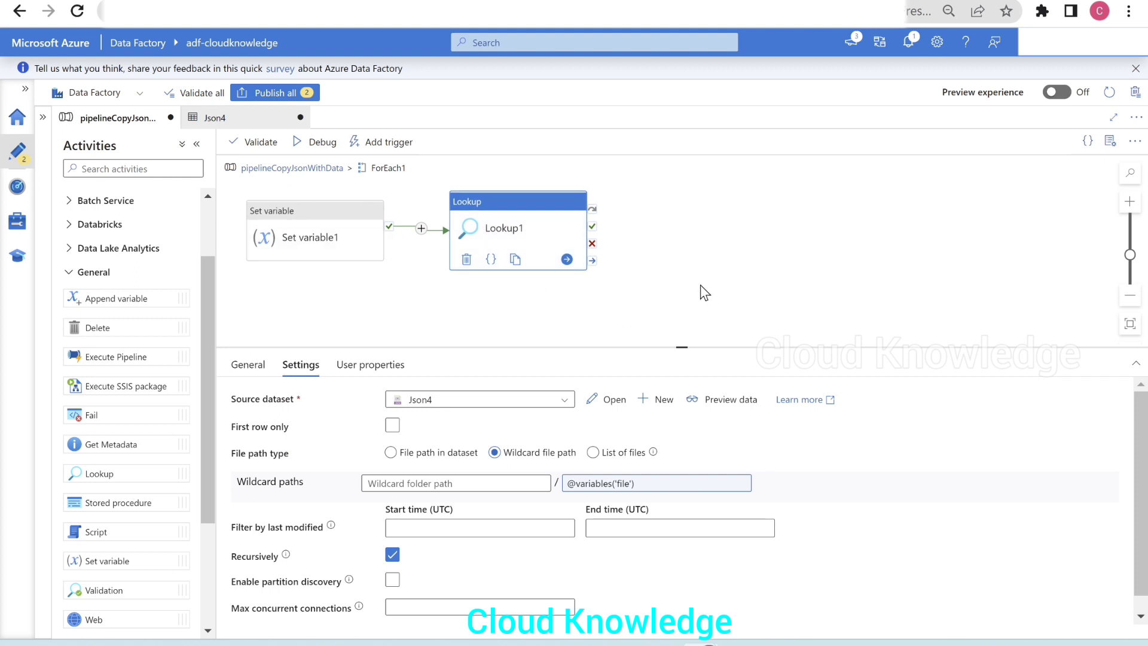
{"action": "left_click", "coordinate": [267, 144]}
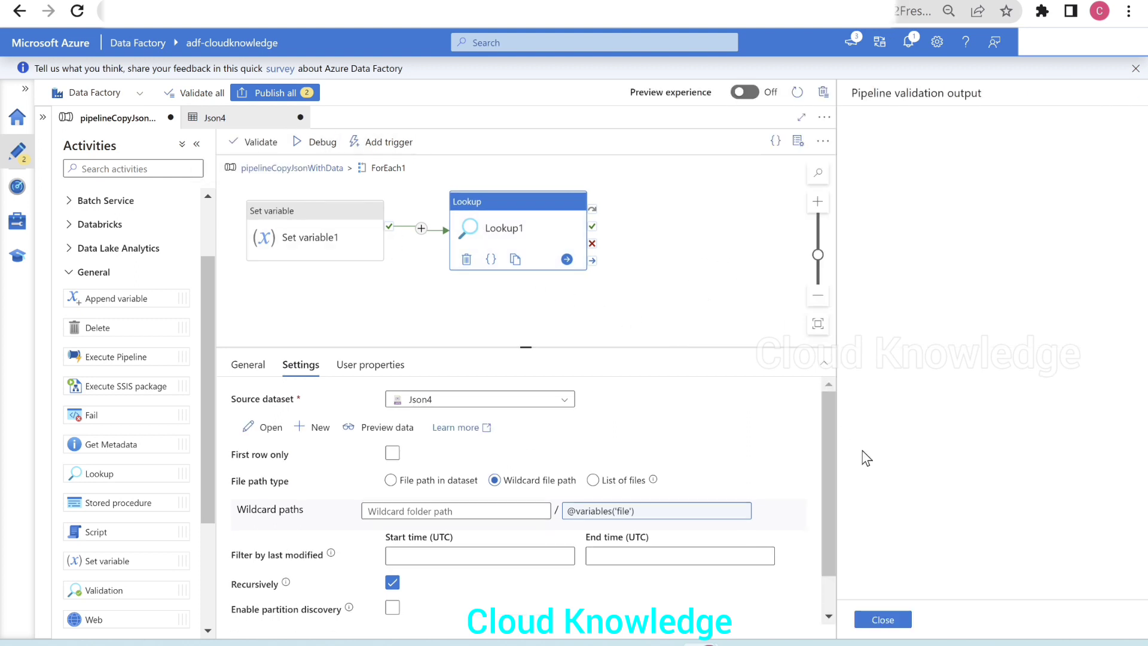
{"action": "left_click", "coordinate": [879, 622]}
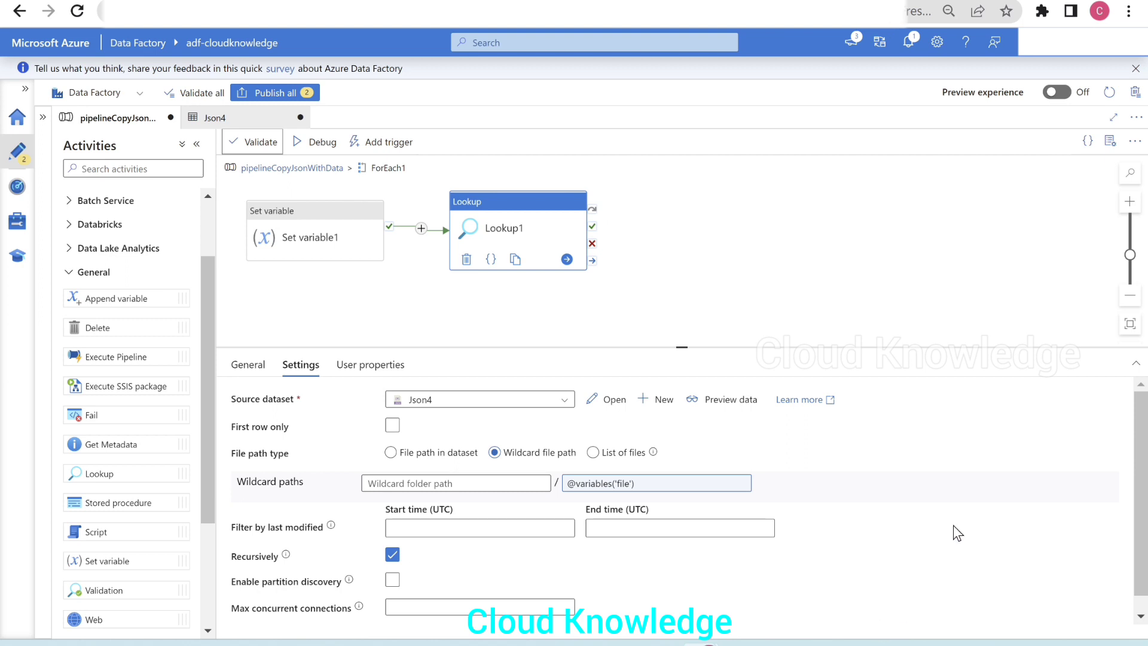
Start a debug run of the pipeline and refresh the run output to check the activity statuses
{"action": "left_click", "coordinate": [318, 141]}
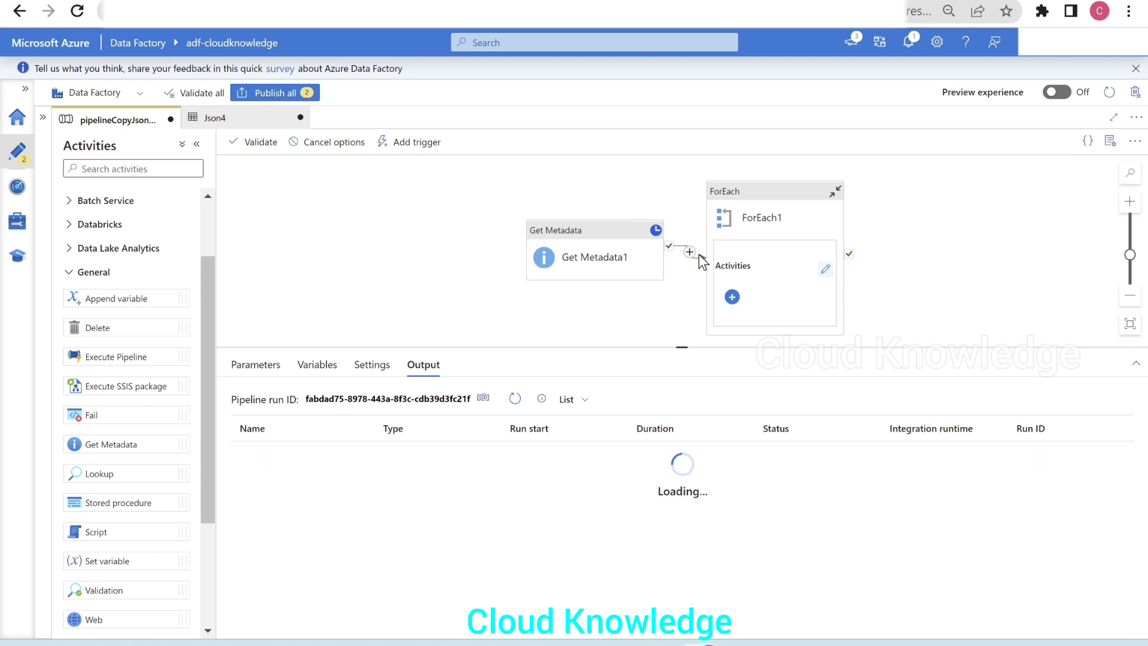
{"action": "left_click", "coordinate": [513, 399]}
{"action": "left_click", "coordinate": [512, 399]}
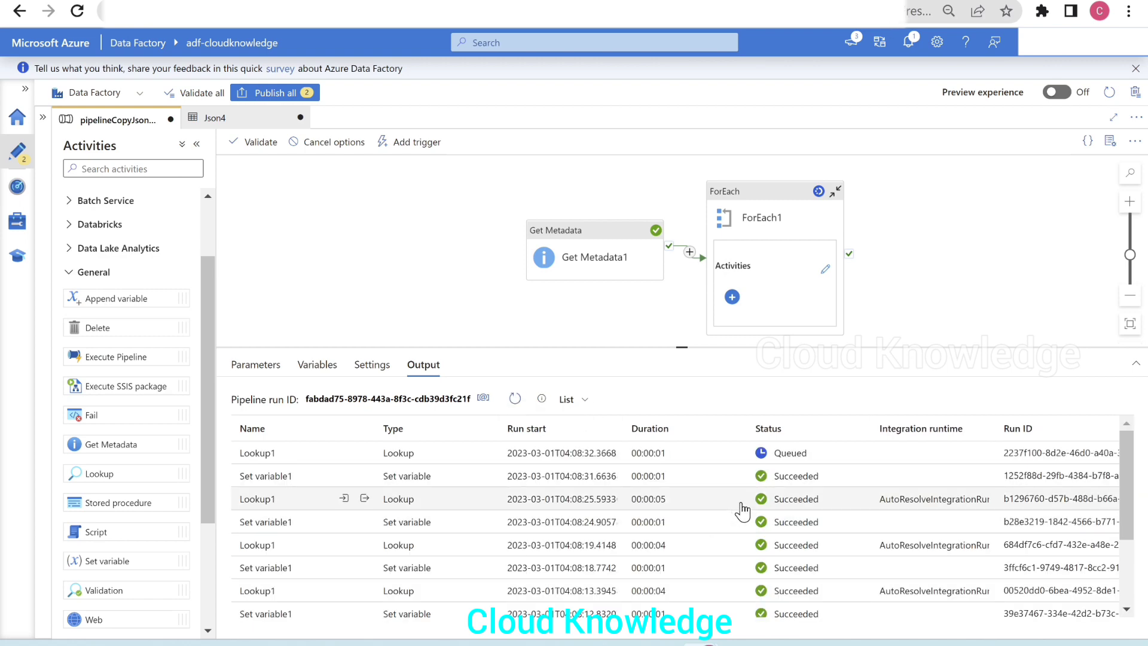
Review the debug run's activity statuses, enlarge the run output area, and refresh the statuses
{"action": "scroll", "coordinate": [741, 511], "scroll_direction": "down", "scroll_amount": 3}
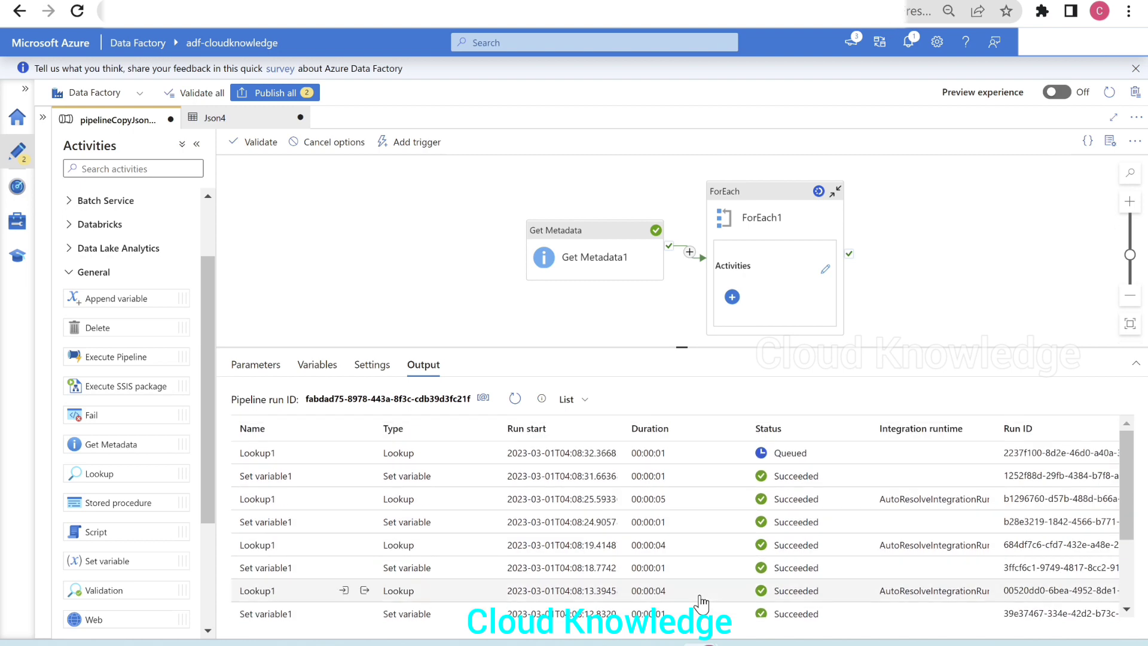
{"action": "scroll", "coordinate": [777, 537], "scroll_direction": "down", "scroll_amount": 3}
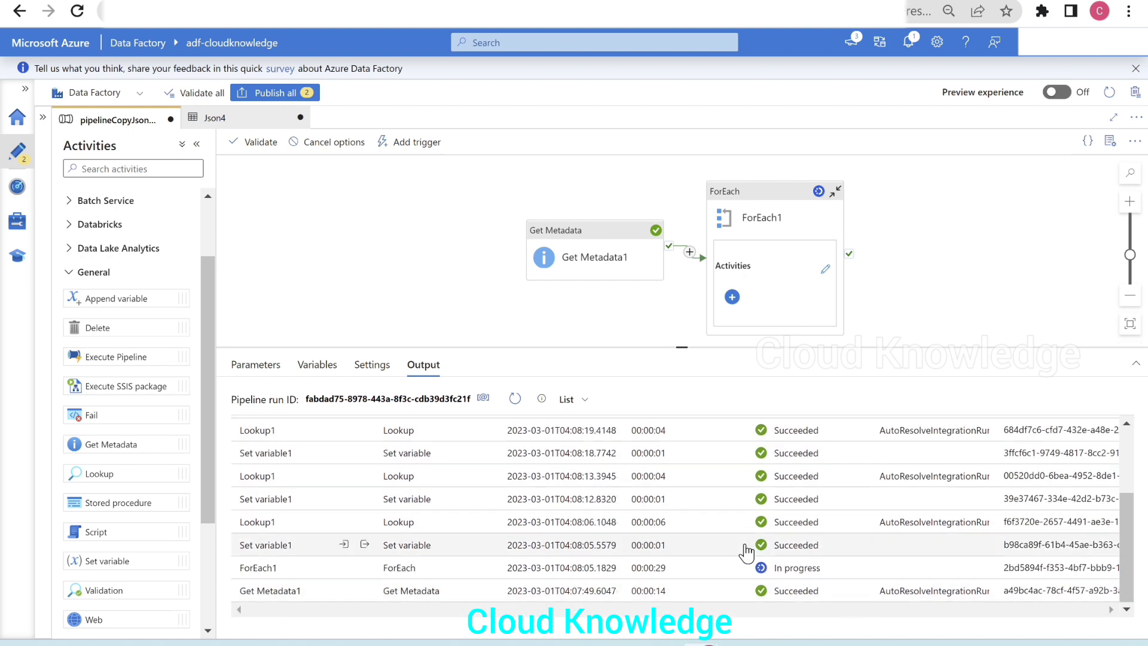
{"action": "scroll", "coordinate": [526, 352], "scroll_direction": "down", "scroll_amount": 2}
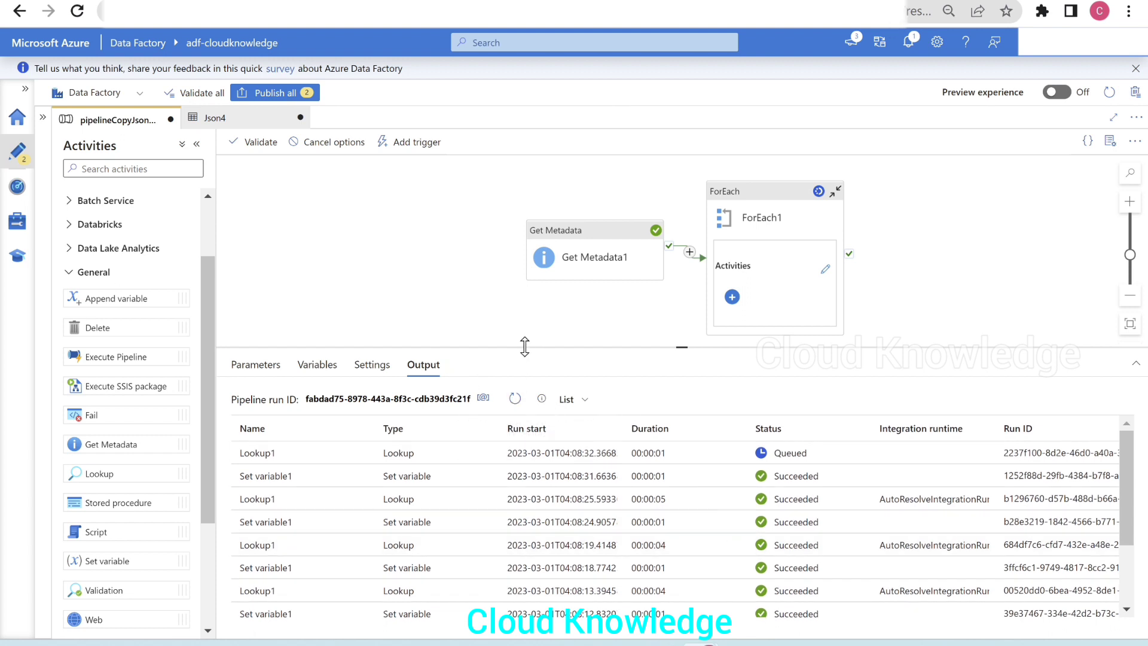
{"action": "left_click", "coordinate": [515, 352]}
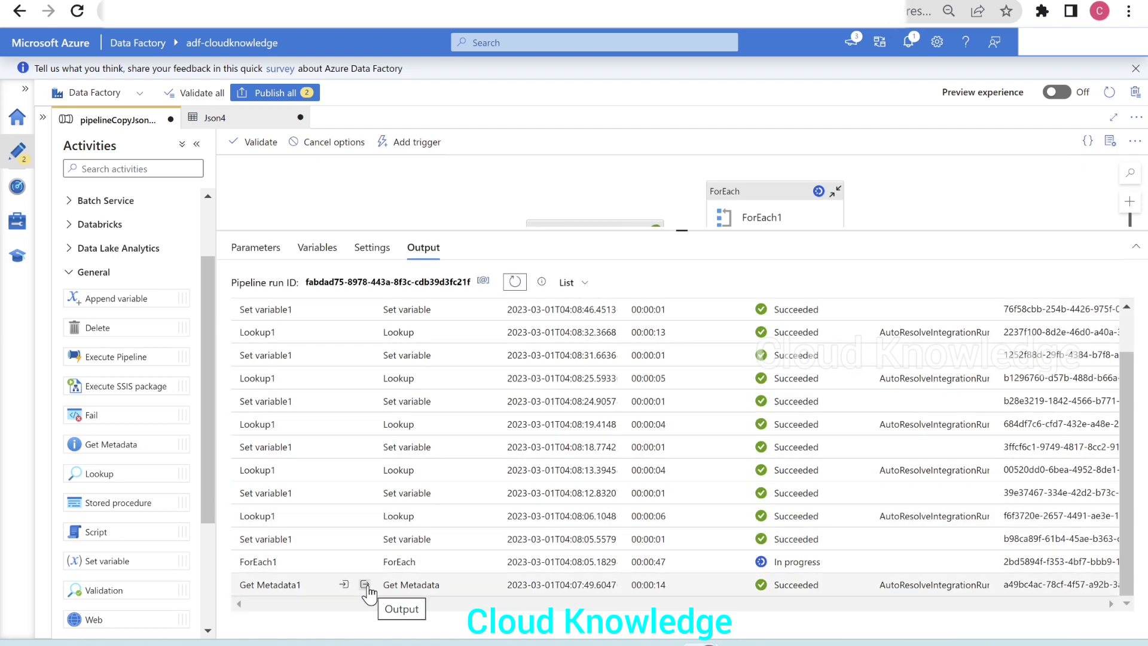
Examine the child items in Get Metadata1's output from the debug run and close the output
{"action": "left_click", "coordinate": [365, 584]}
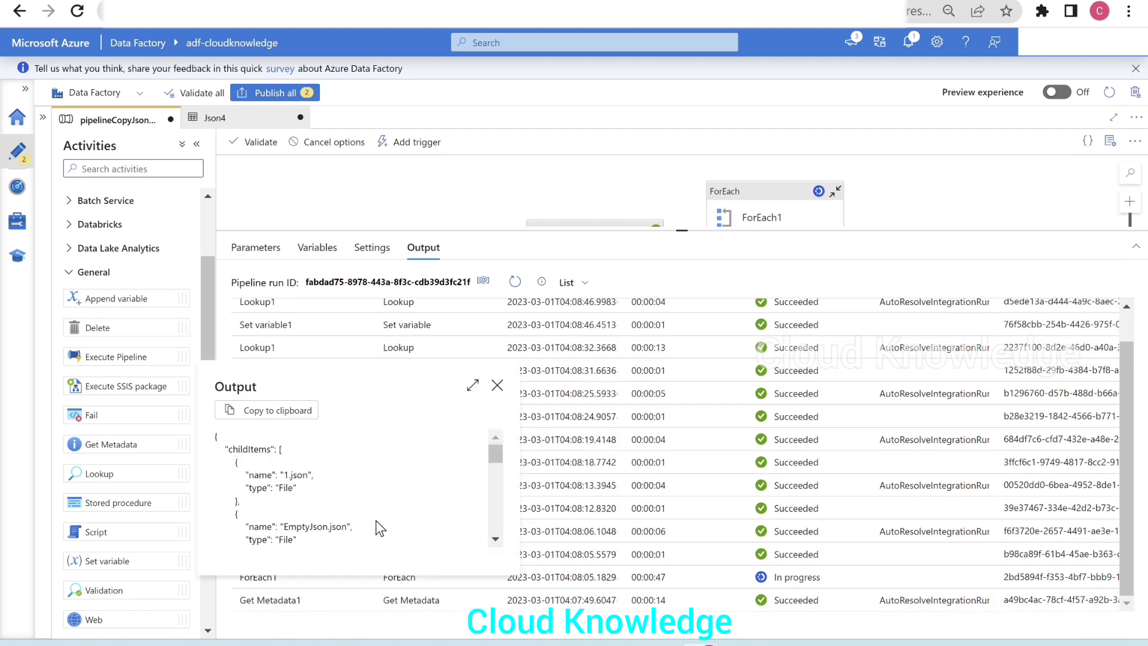
{"action": "scroll", "coordinate": [395, 508], "scroll_direction": "down", "scroll_amount": 5}
{"action": "left_click", "coordinate": [496, 385]}
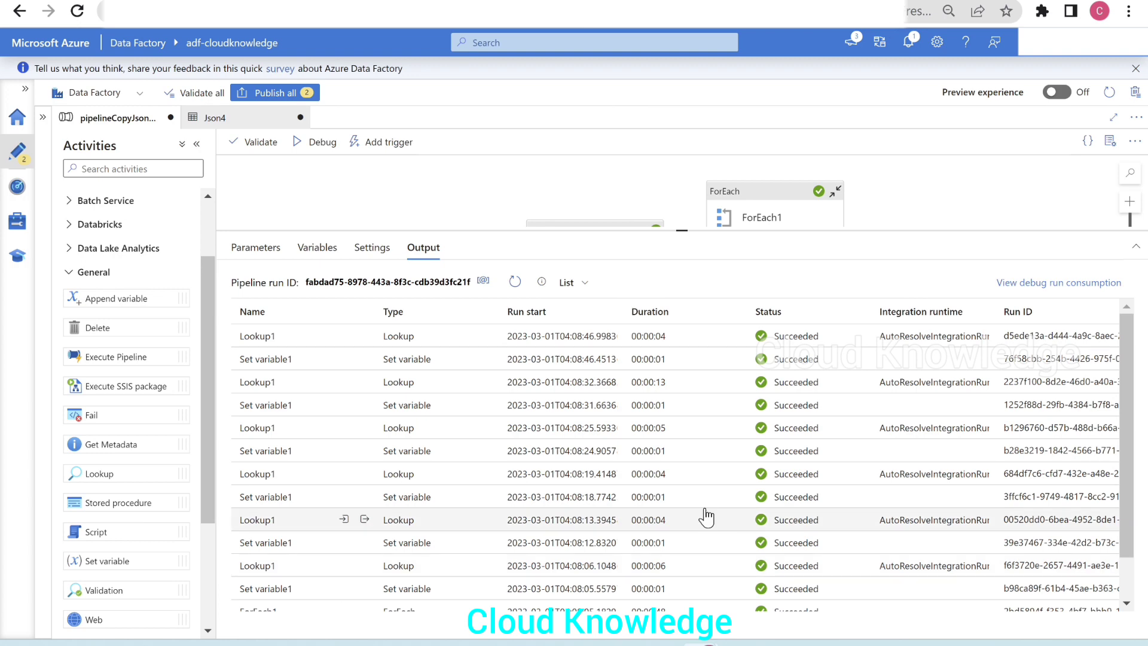
{"action": "scroll", "coordinate": [706, 516], "scroll_direction": "down", "scroll_amount": 1}
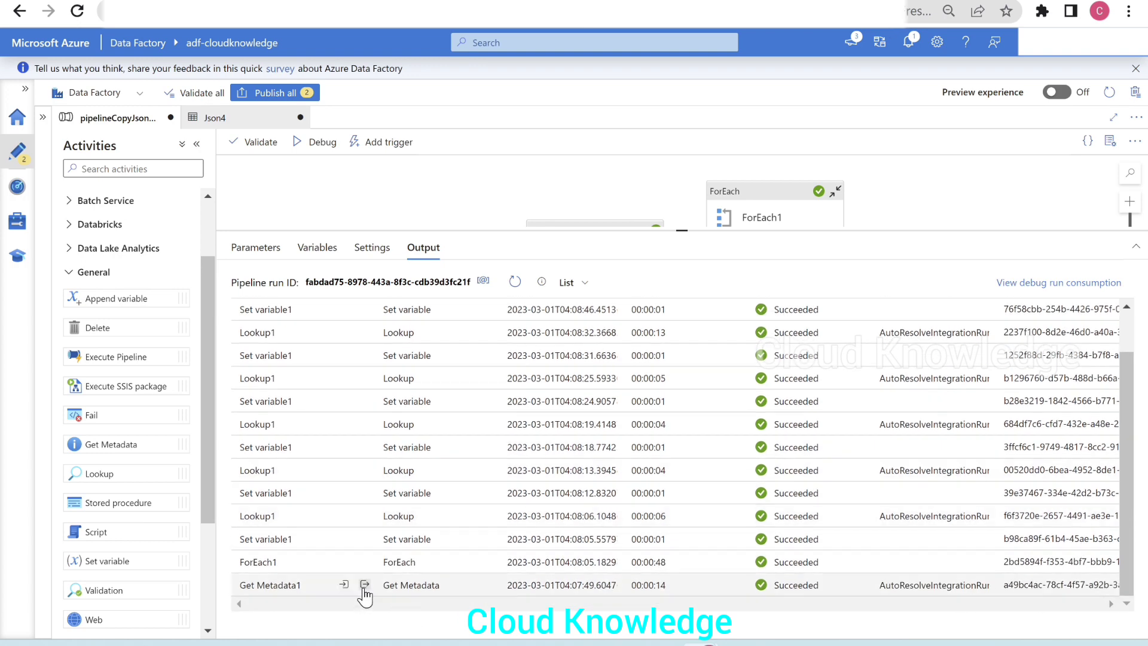
{"action": "left_click", "coordinate": [365, 585]}
{"action": "left_click_drag", "start_coordinate": [499, 392], "coordinate": [502, 397]}
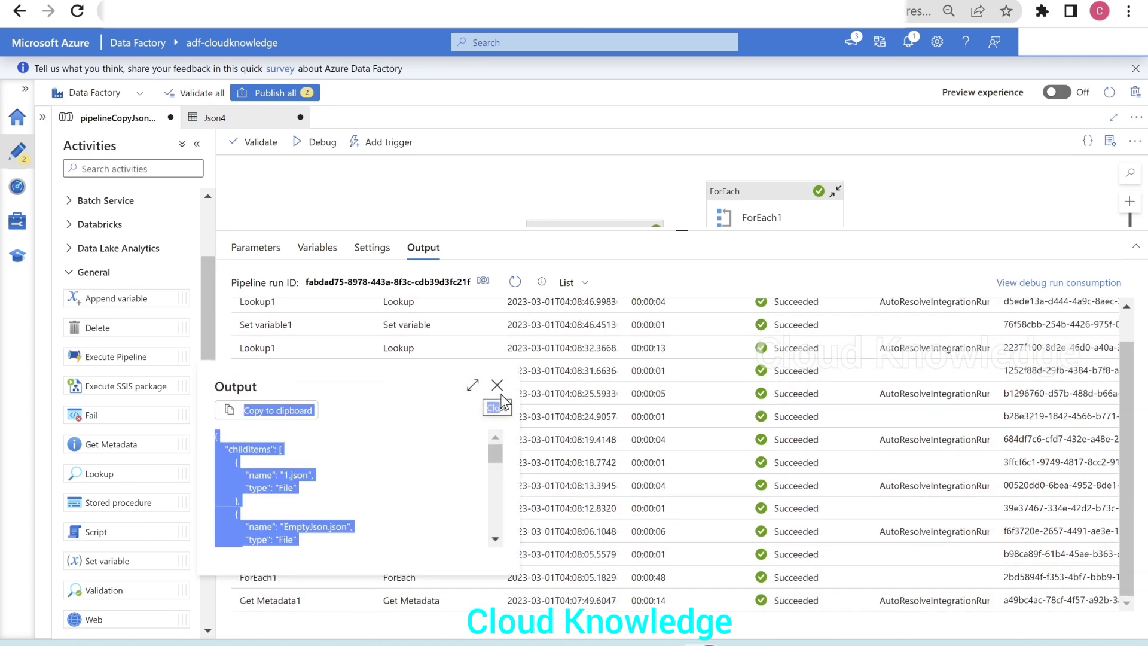
{"action": "left_click", "coordinate": [498, 386]}
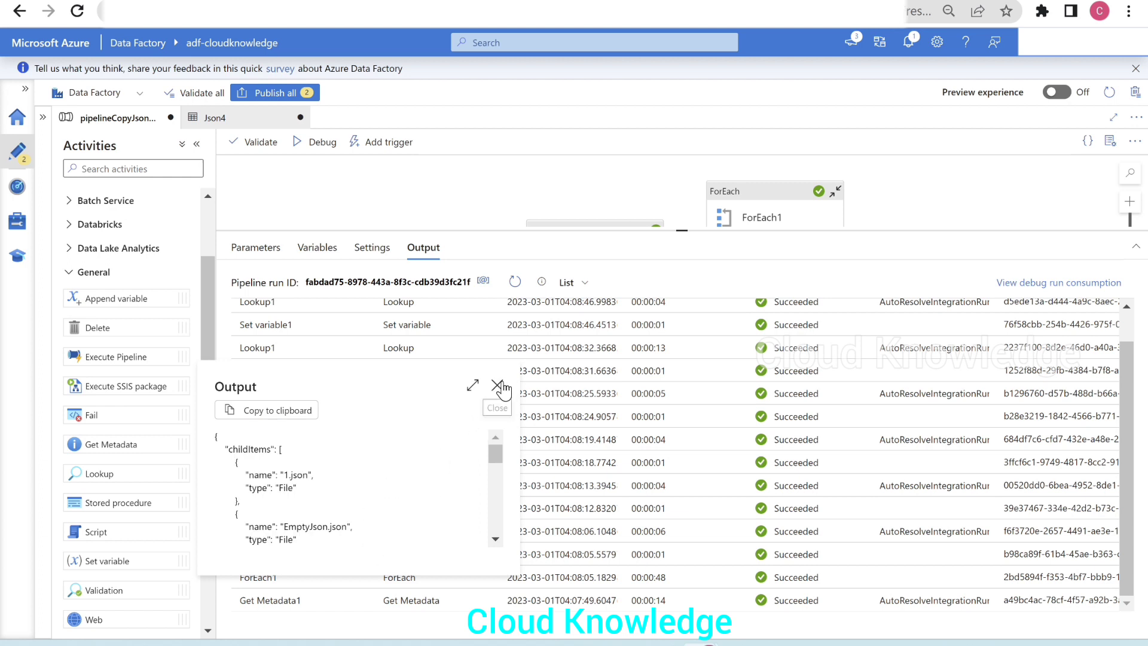
{"action": "left_click", "coordinate": [496, 384]}
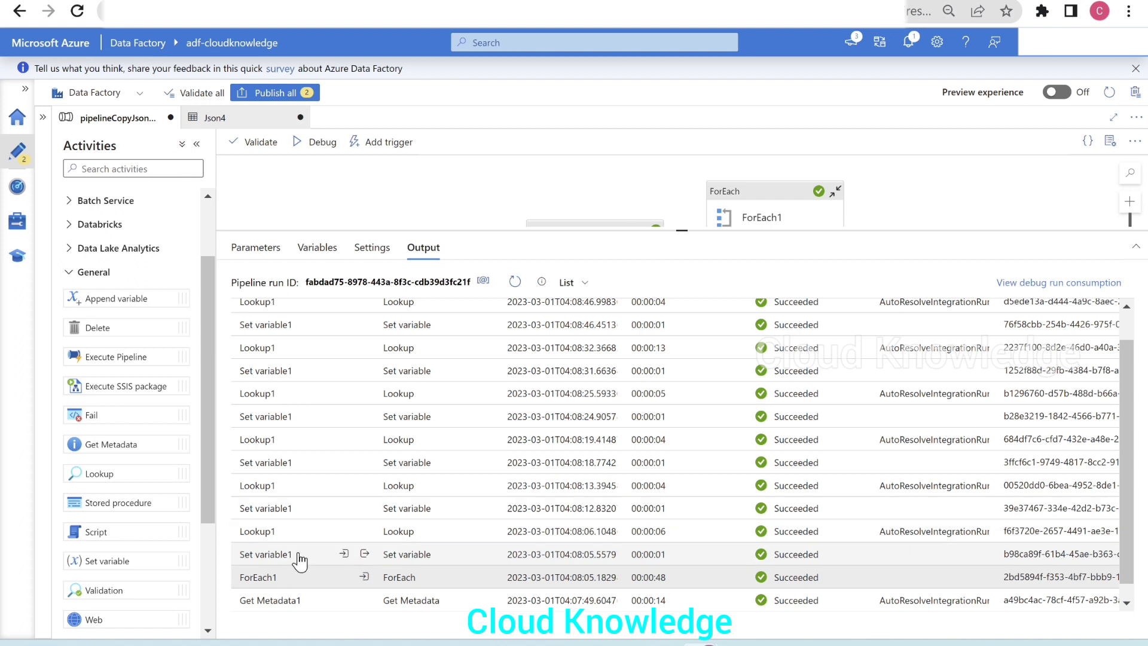
Examine the Set variable1 and Lookup1 outputs for the first two loop iterations, checking the file name and returned value of each
{"action": "left_click", "coordinate": [362, 554]}
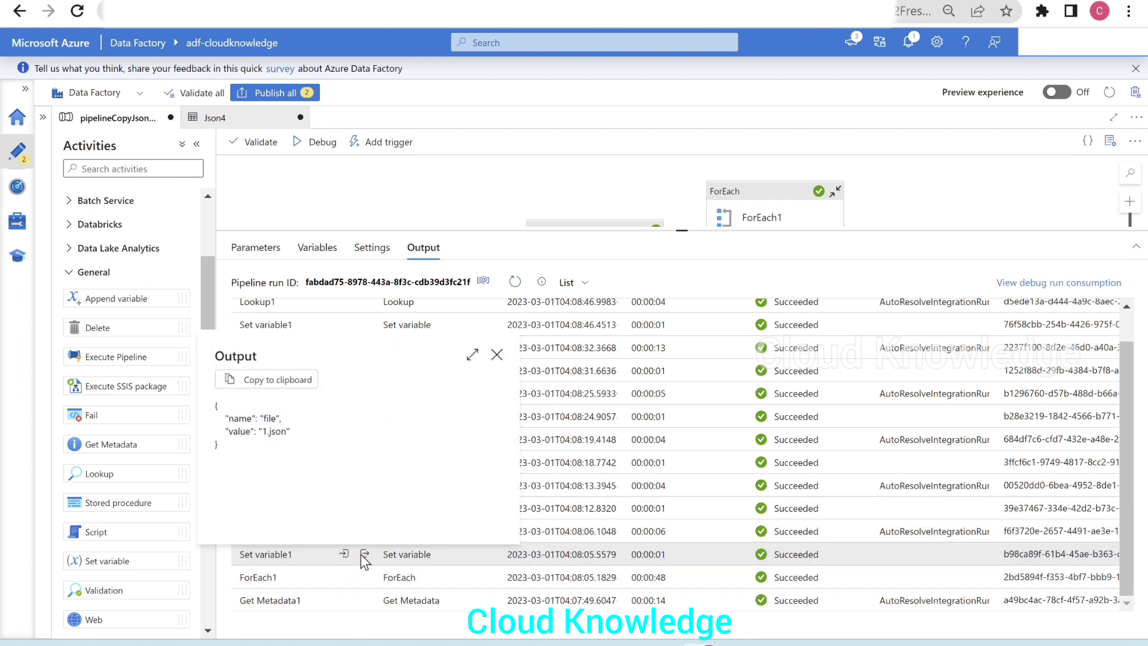
{"action": "left_click", "coordinate": [497, 355]}
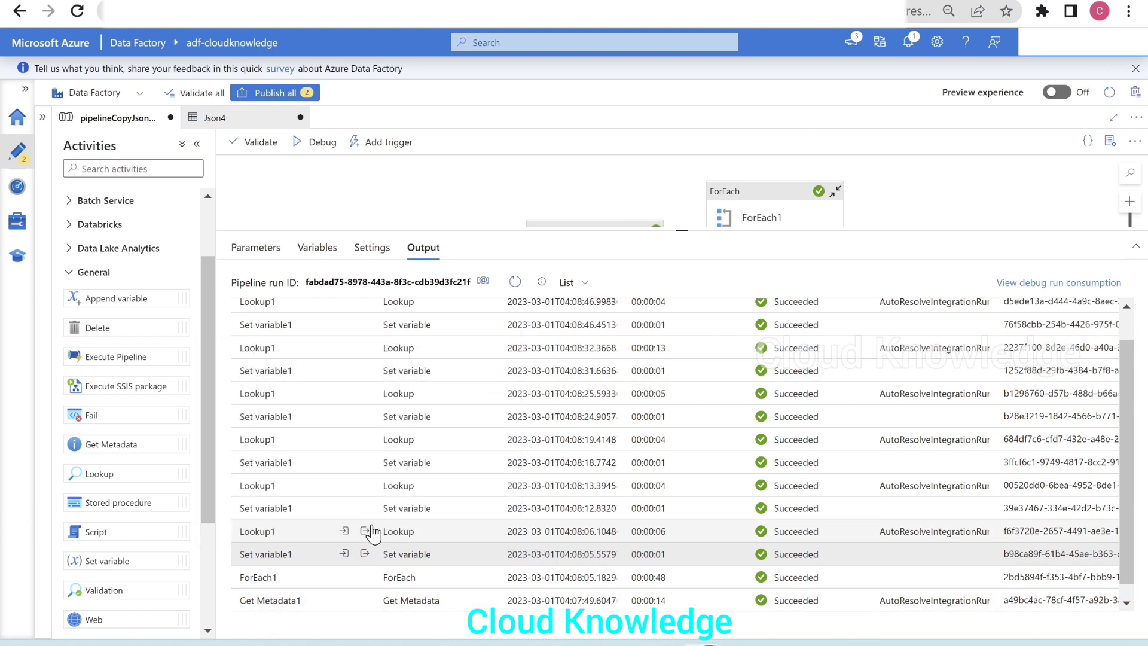
{"action": "left_click", "coordinate": [365, 531]}
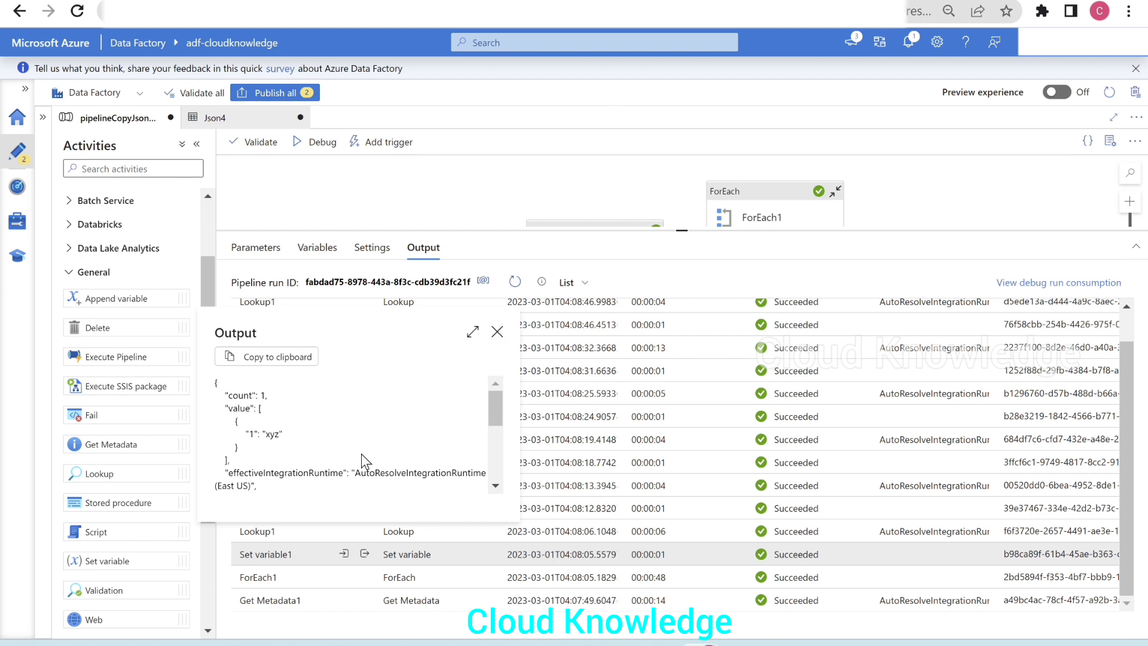
{"action": "left_click", "coordinate": [497, 331]}
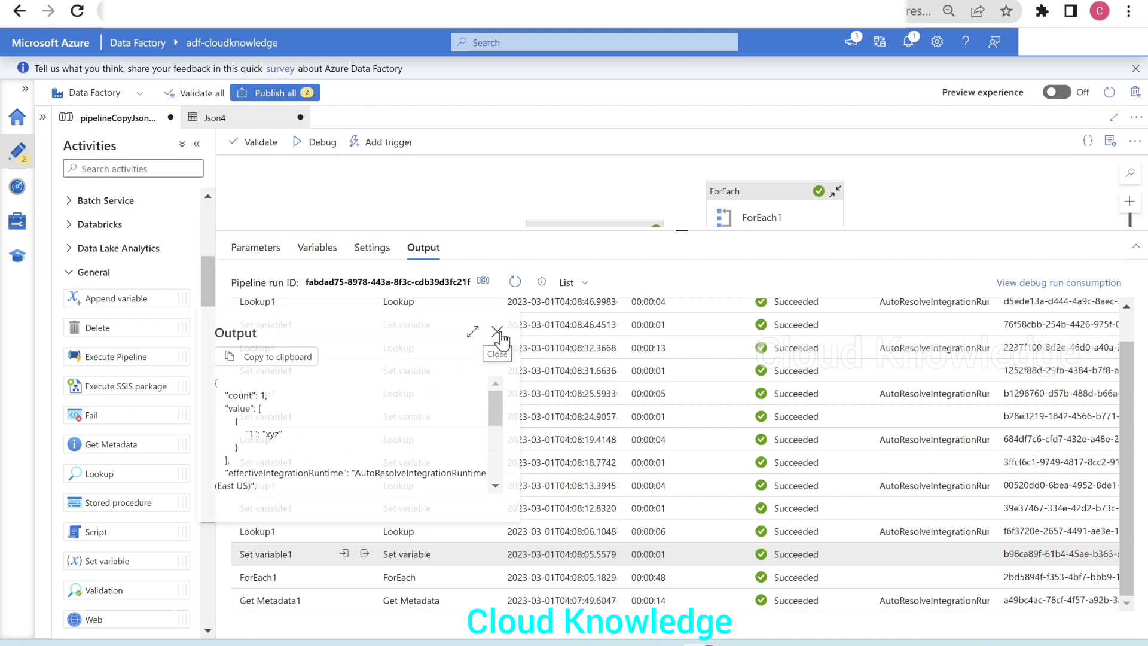
{"action": "left_click", "coordinate": [365, 508]}
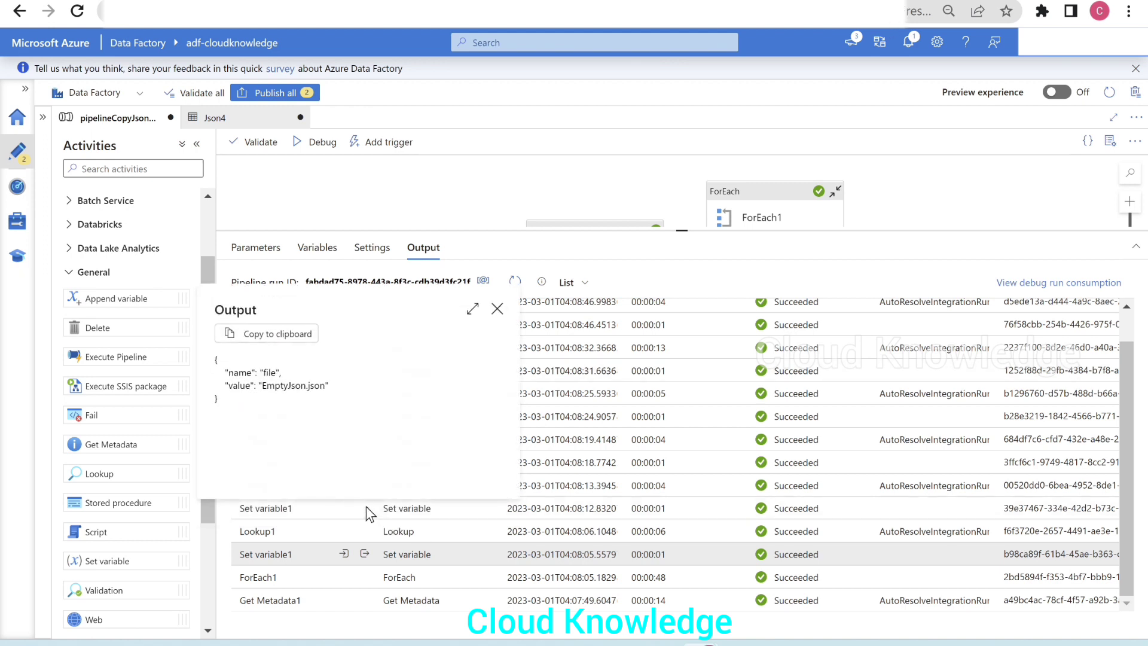
{"action": "left_click", "coordinate": [497, 309]}
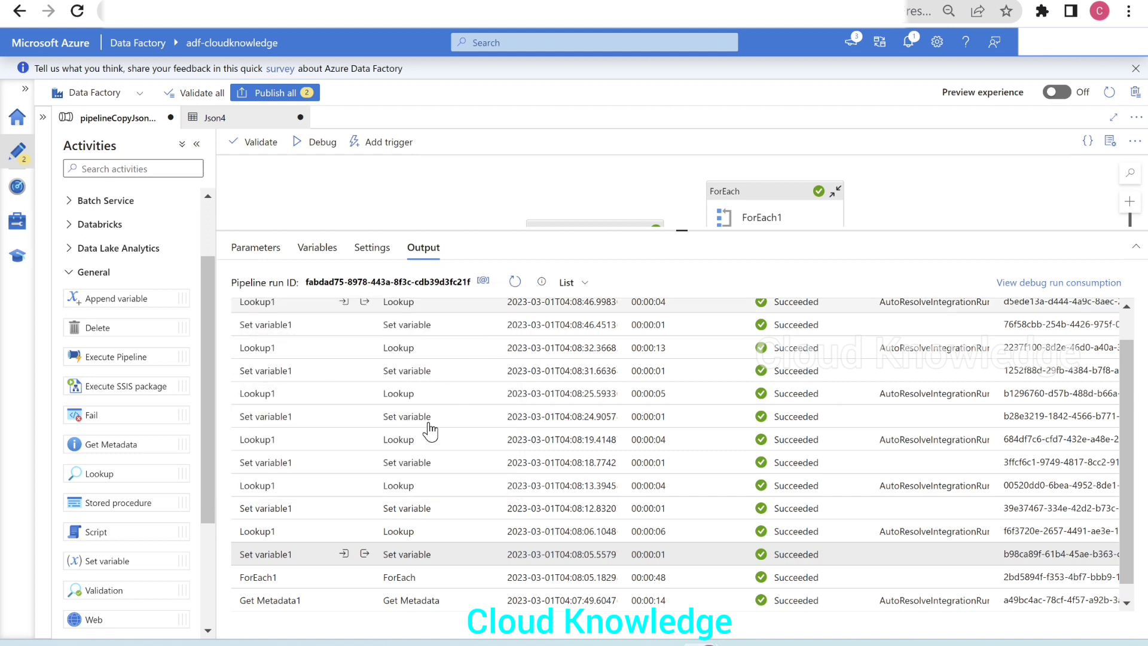
{"action": "left_click", "coordinate": [365, 485]}
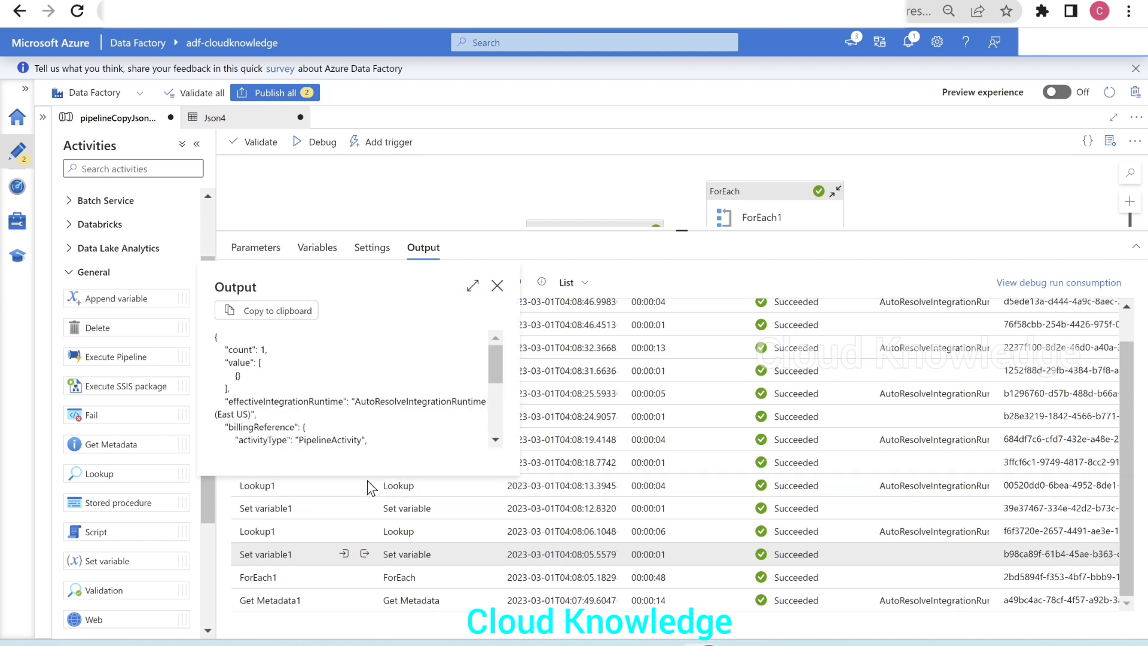
{"action": "left_click_drag", "start_coordinate": [228, 362], "coordinate": [270, 392]}
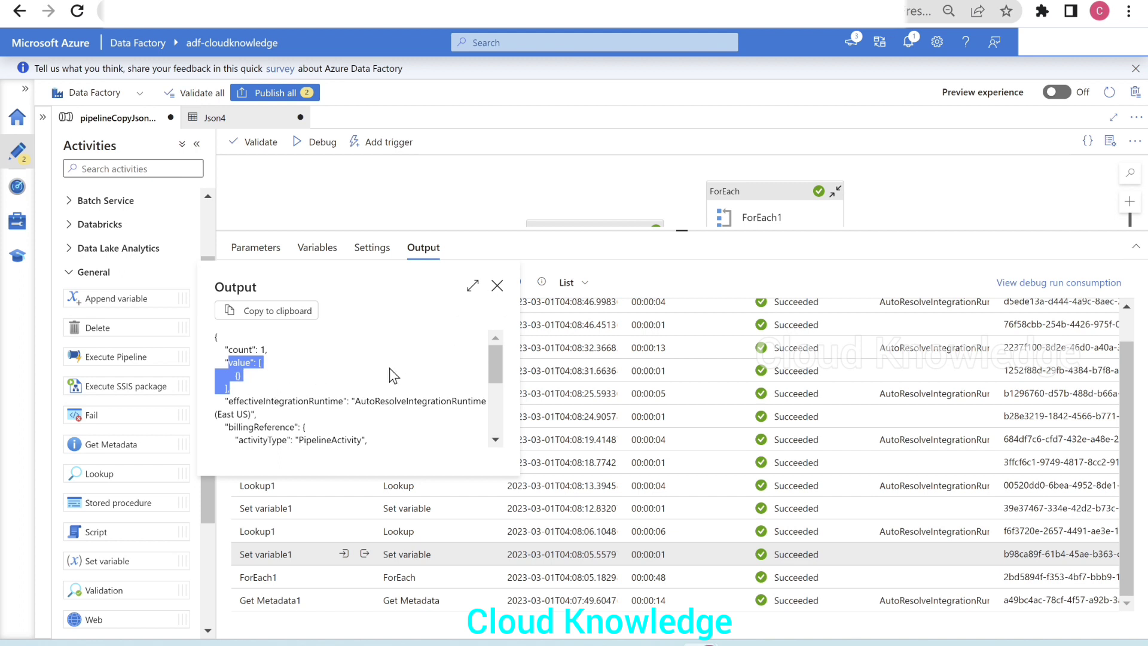
{"action": "left_click", "coordinate": [496, 290]}
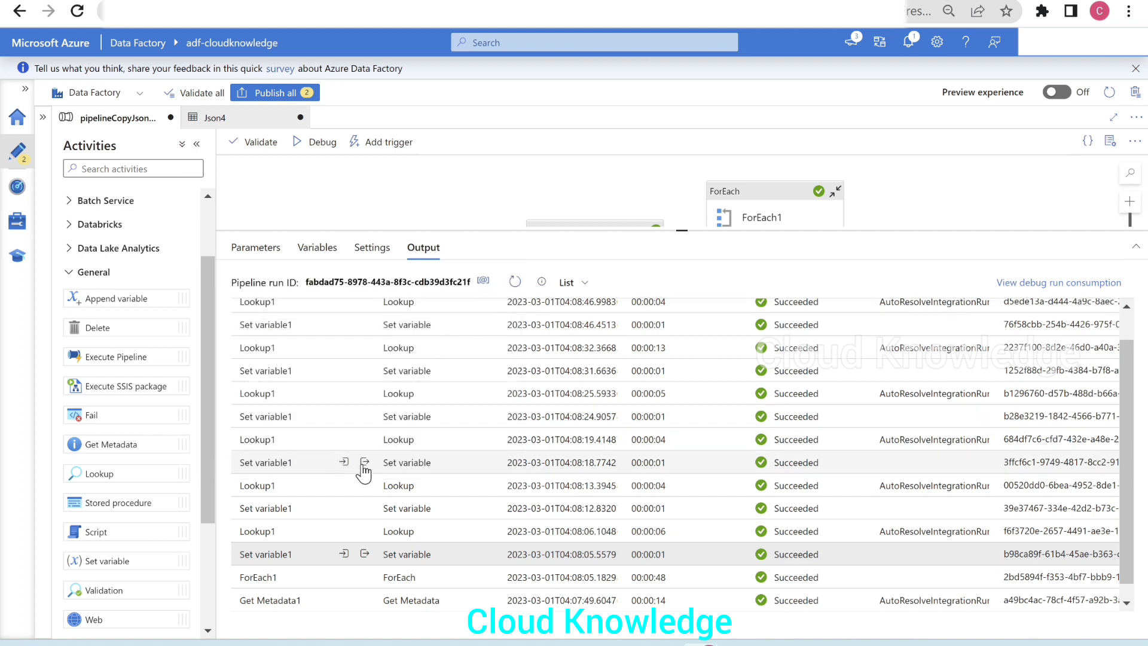
Check the Set variable1 file name and Lookup1 output for the third and fourth loop iterations
{"action": "left_click", "coordinate": [364, 463]}
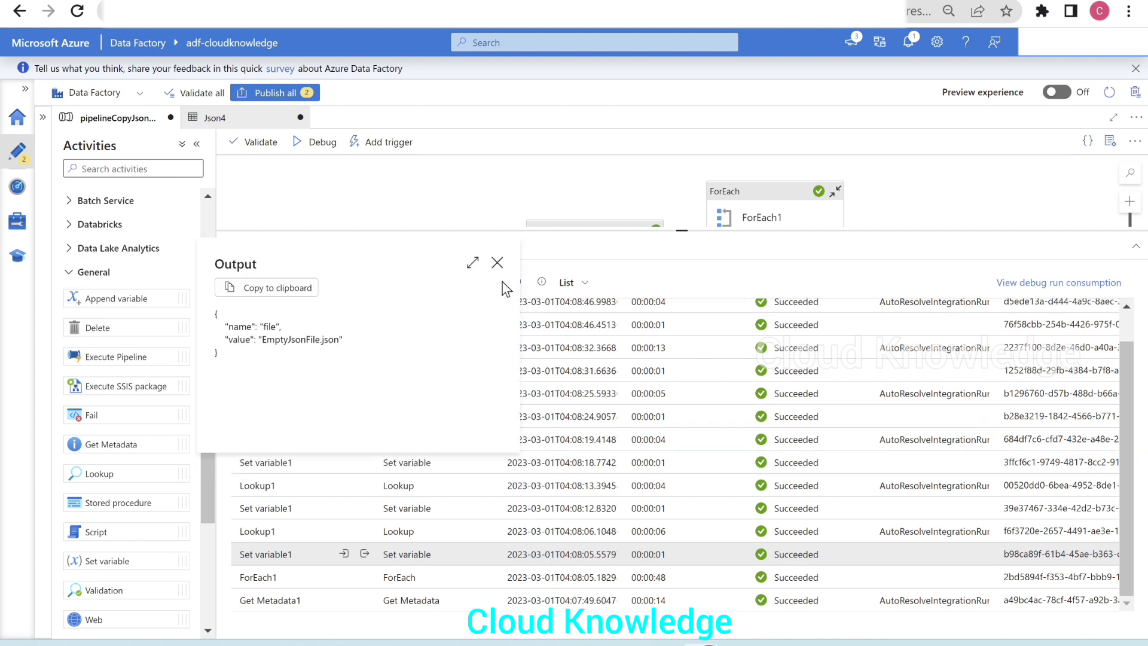
{"action": "left_click", "coordinate": [497, 262]}
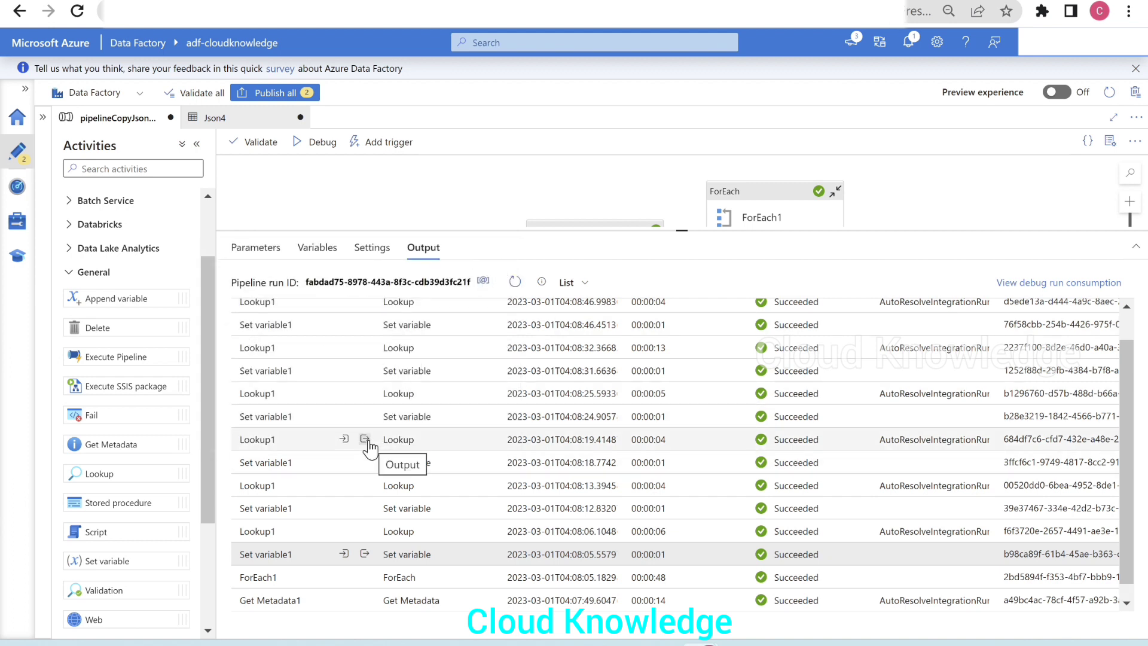
{"action": "left_click", "coordinate": [364, 439]}
{"action": "left_click", "coordinate": [494, 247]}
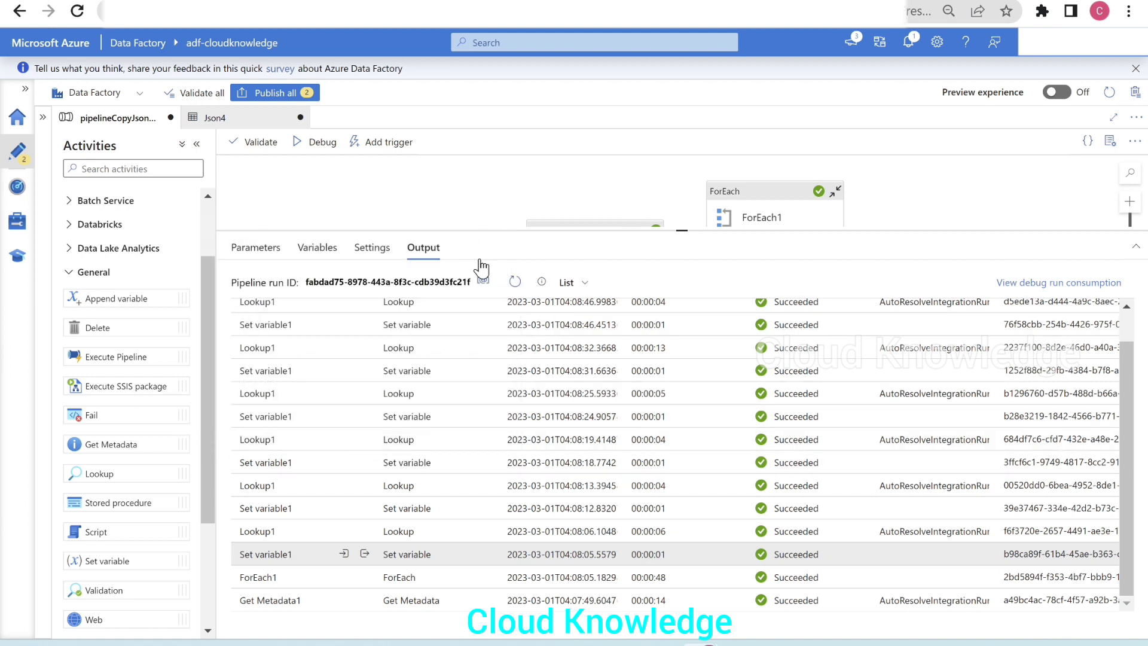
{"action": "left_click", "coordinate": [364, 416]}
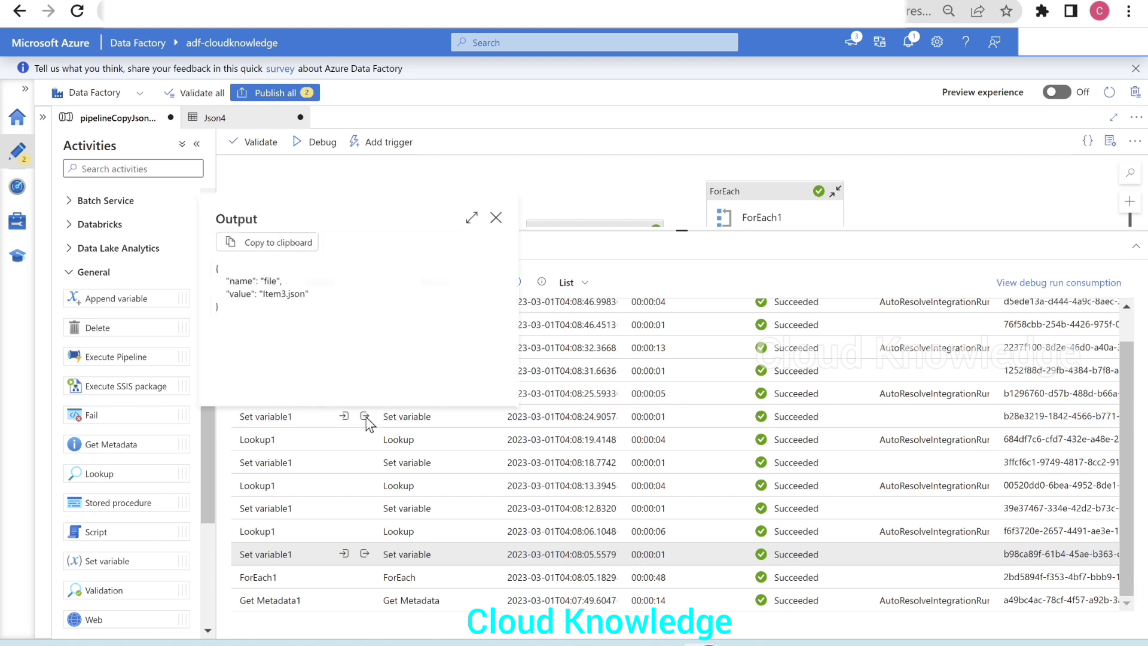
{"action": "left_click", "coordinate": [498, 218]}
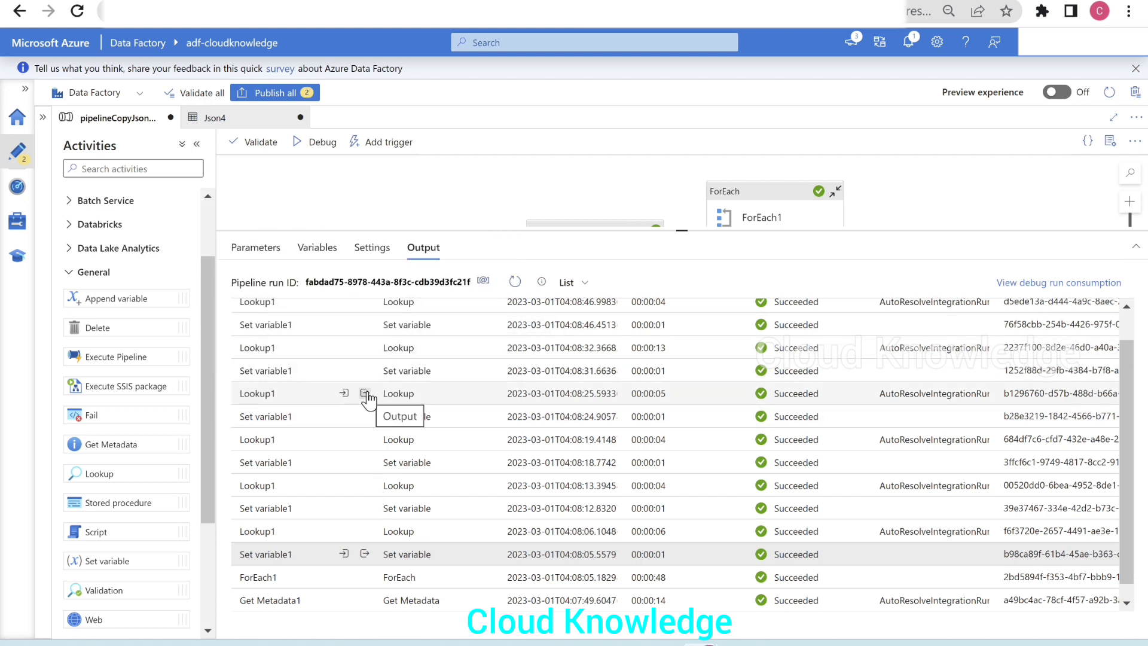
{"action": "left_click", "coordinate": [365, 393]}
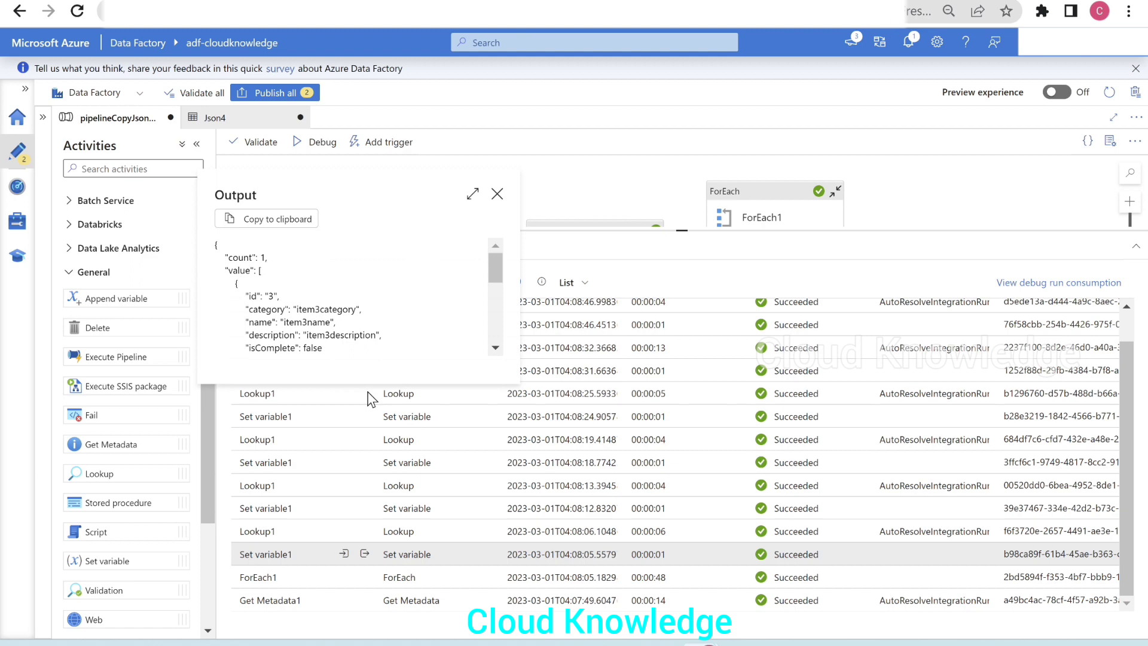
{"action": "left_click", "coordinate": [497, 193]}
Compare the Set variable1 file name with the Lookup1 output for the fifth and sixth loop iterations
{"action": "scroll", "coordinate": [341, 469], "scroll_direction": "up", "scroll_amount": 2}
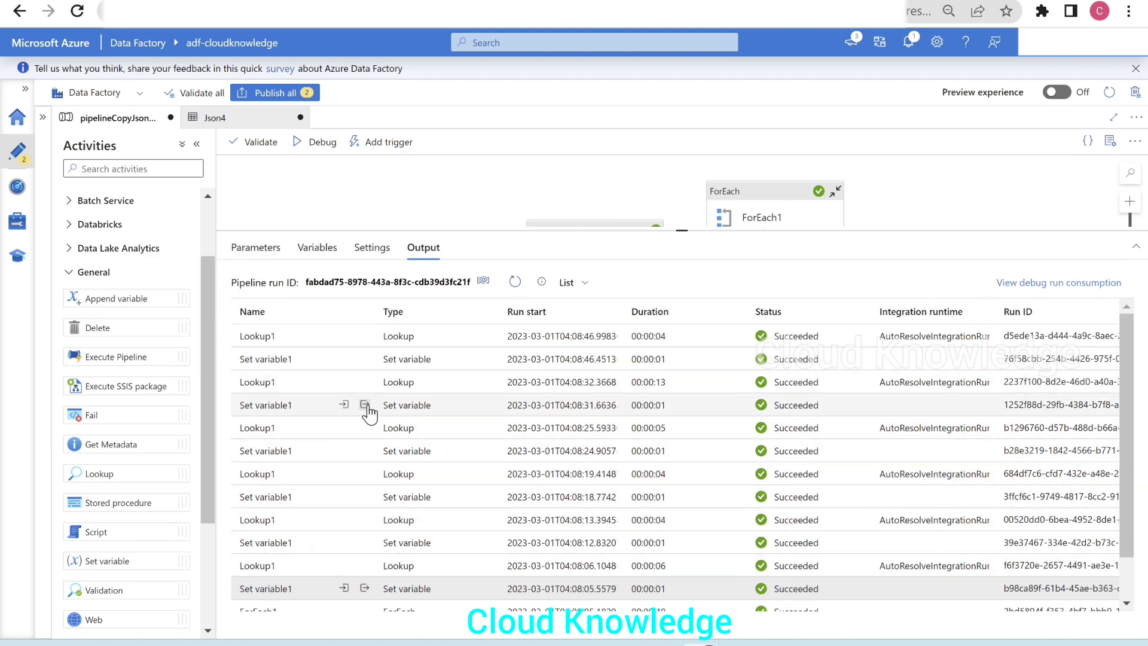
{"action": "left_click", "coordinate": [364, 405]}
{"action": "left_click", "coordinate": [495, 200]}
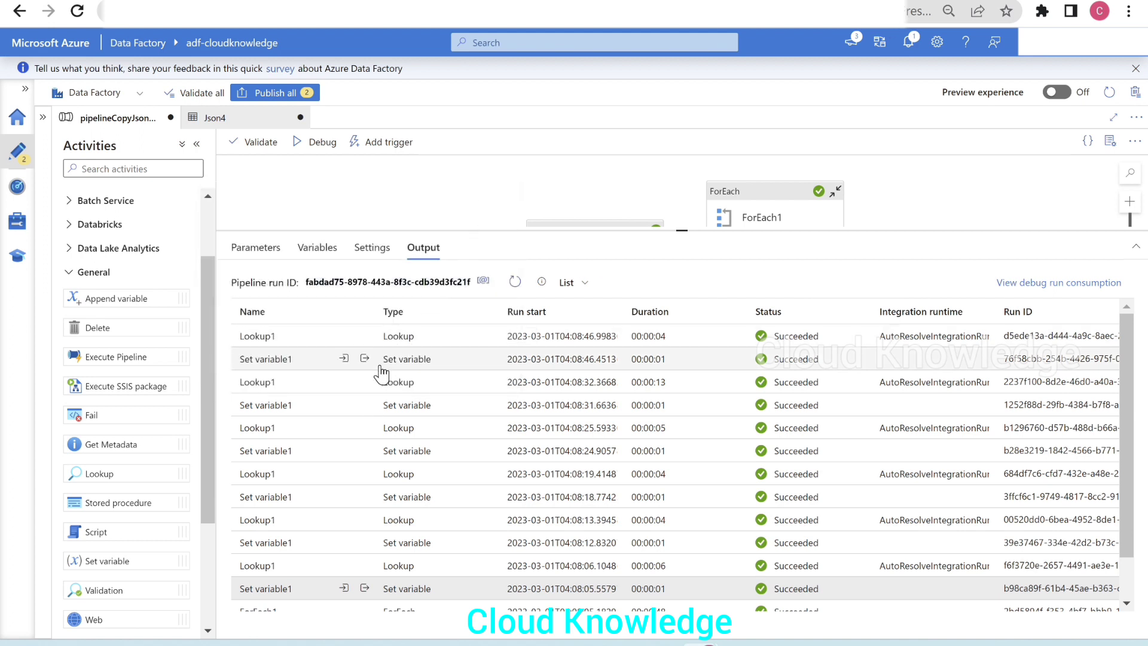
{"action": "left_click", "coordinate": [364, 381]}
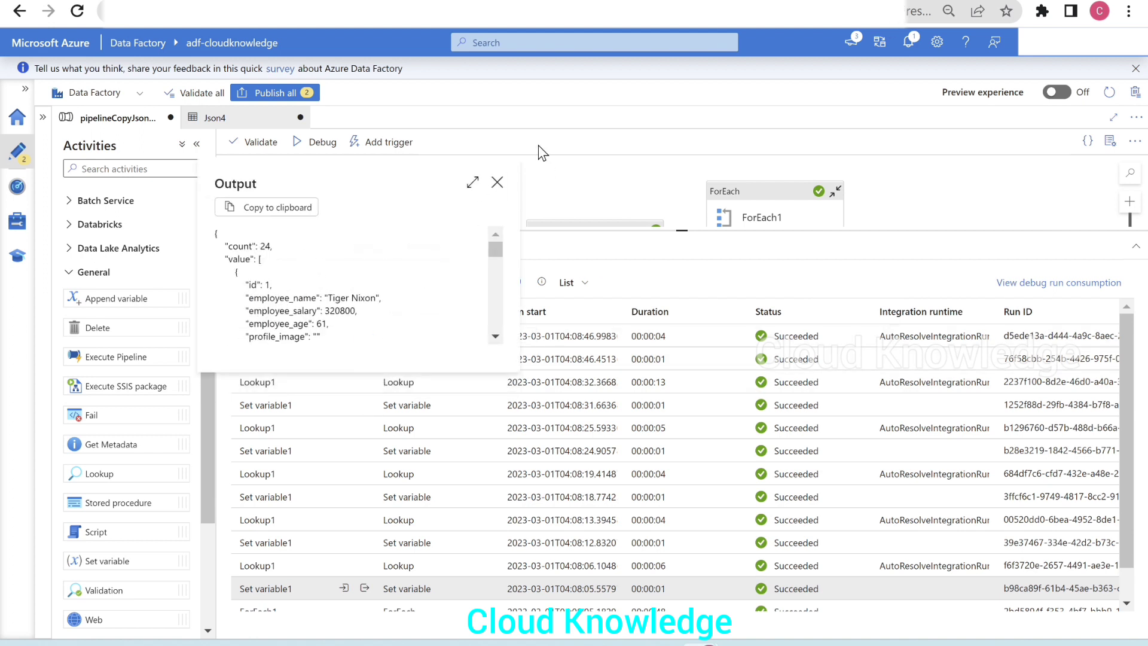
{"action": "left_click", "coordinate": [496, 182]}
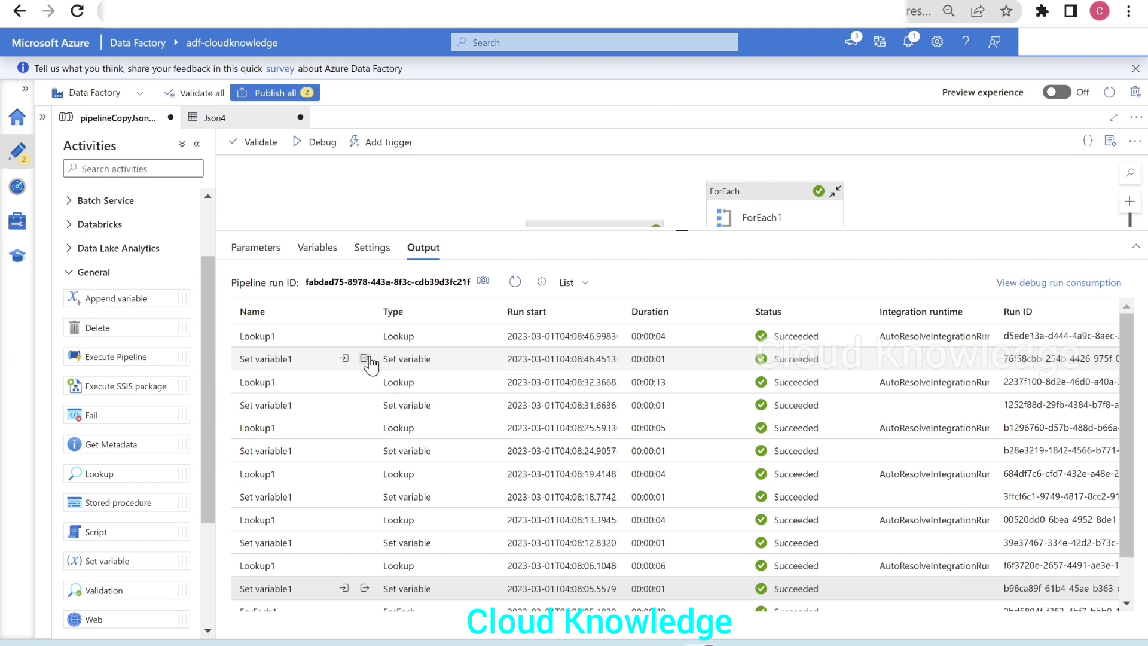
{"action": "left_click", "coordinate": [364, 359]}
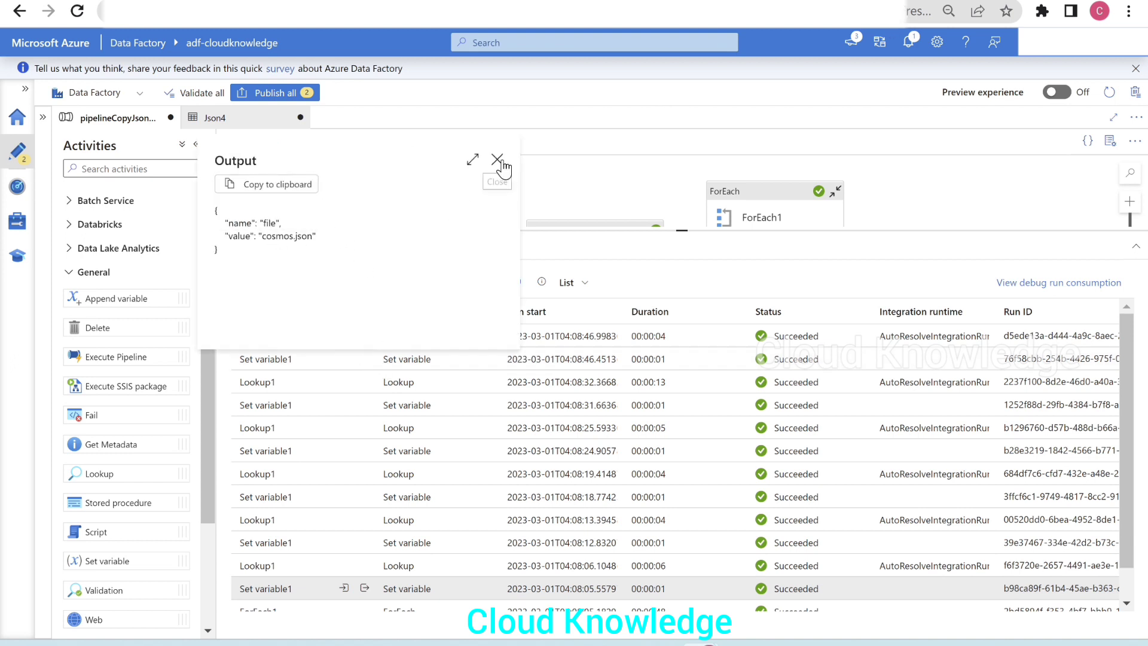
{"action": "left_click", "coordinate": [497, 159]}
{"action": "left_click", "coordinate": [364, 335]}
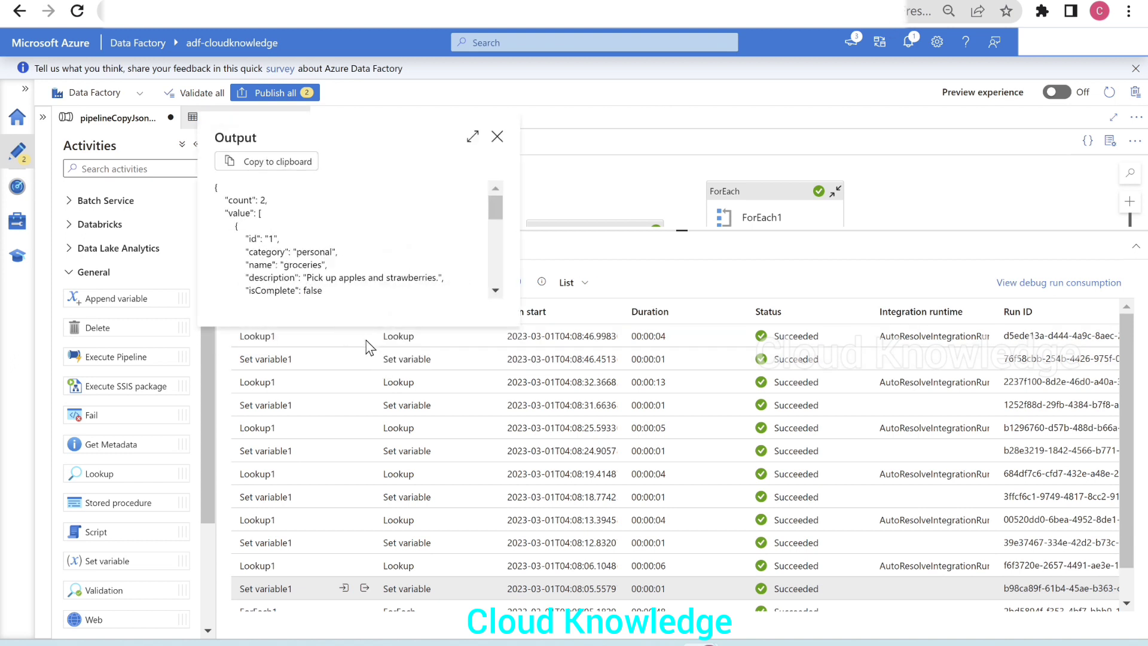
{"action": "left_click", "coordinate": [497, 136]}
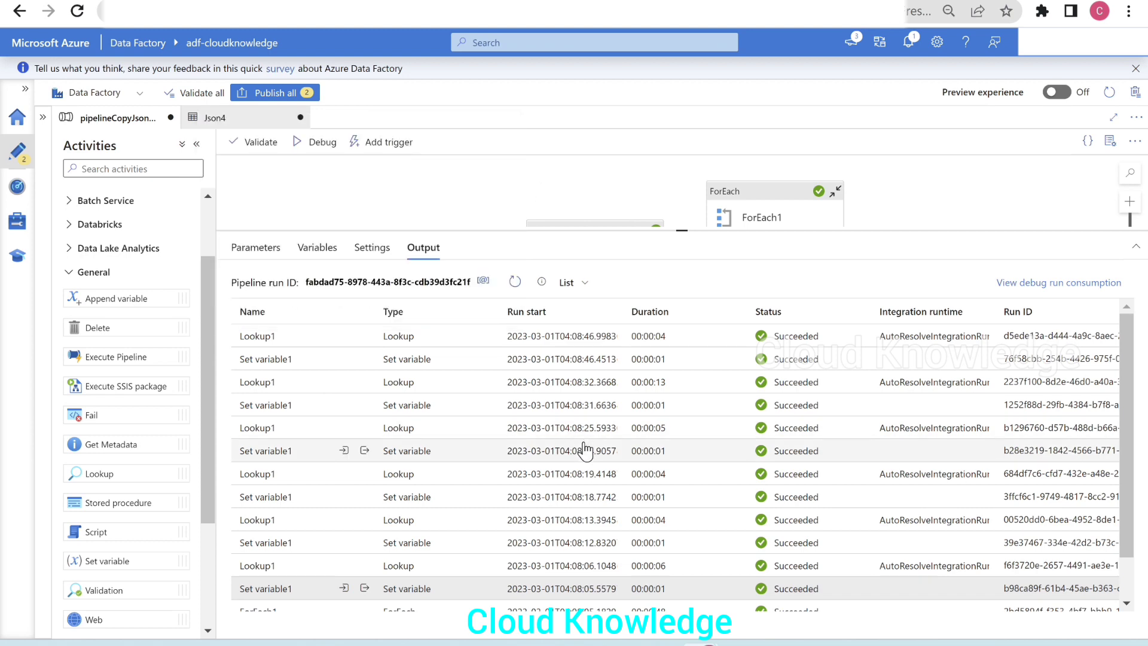
Shrink the run output area and open ForEach1's inner activities for editing
{"action": "left_click_drag", "start_coordinate": [636, 231], "coordinate": [661, 351]}
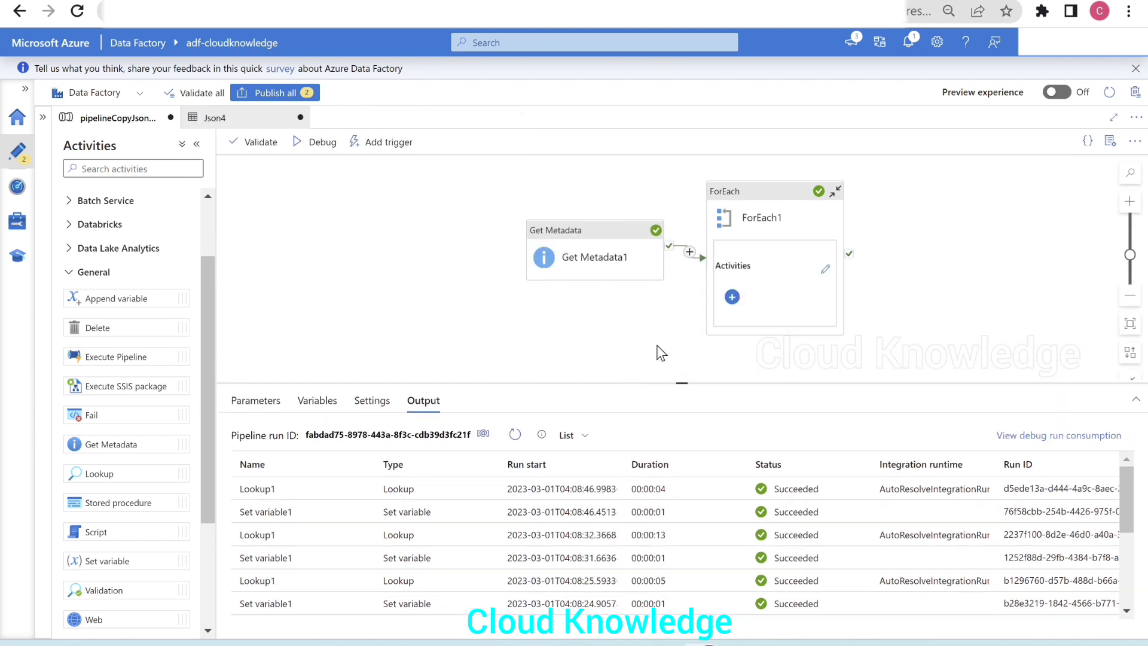
{"action": "left_click", "coordinate": [618, 257]}
{"action": "left_click", "coordinate": [770, 220]}
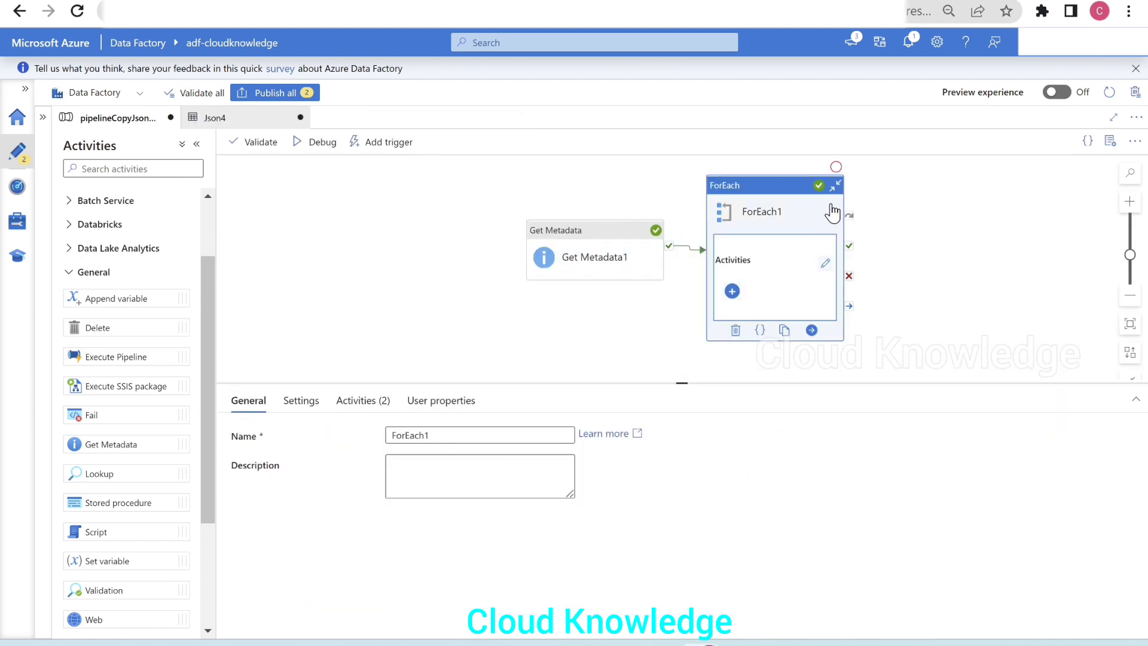
{"action": "left_click", "coordinate": [826, 263]}
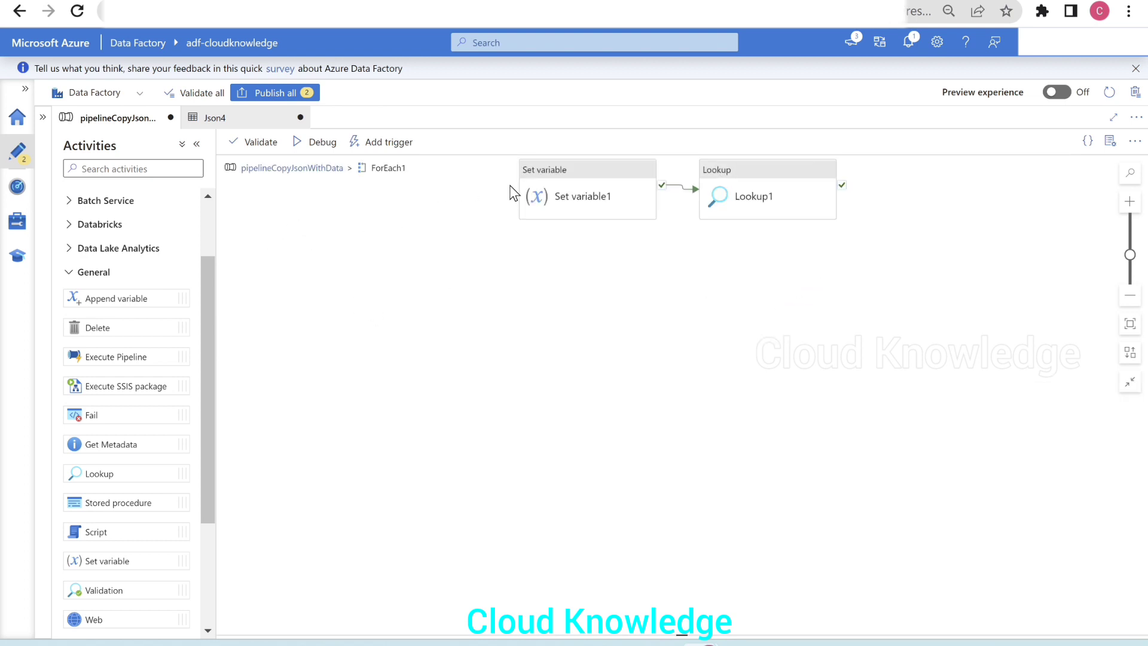
Move Set variable1 and Lookup1 further left on the ForEach1 canvas to free space after Lookup1, and display Lookup1's settings
{"action": "left_click", "coordinate": [513, 193]}
{"action": "left_click", "coordinate": [759, 192]}
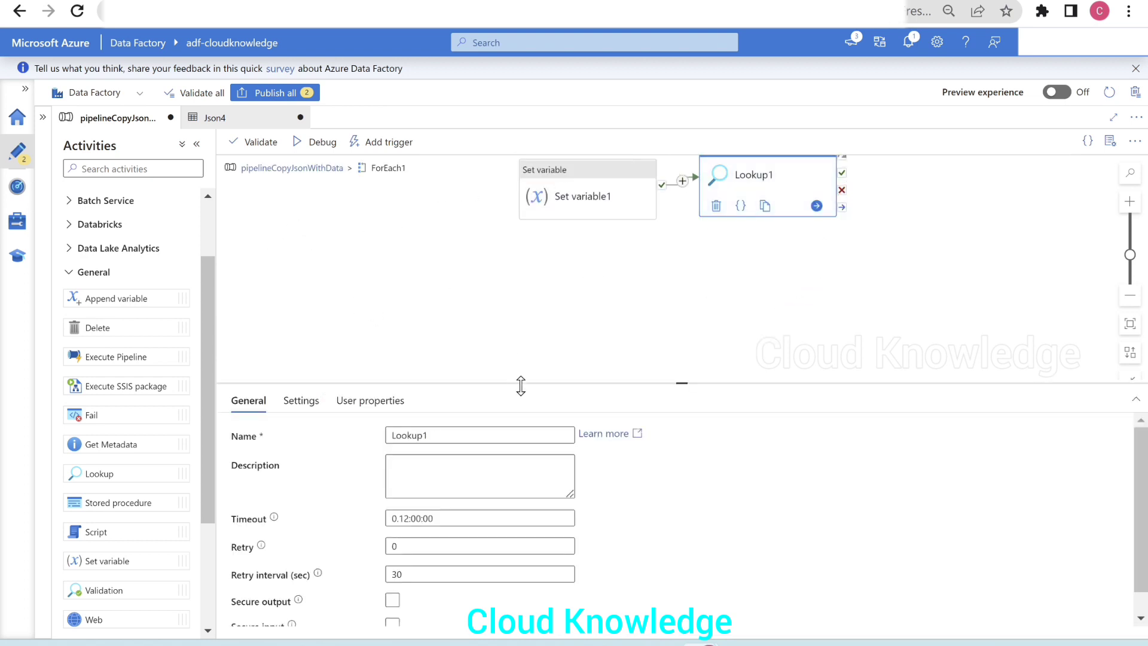
{"action": "left_click_drag", "start_coordinate": [521, 385], "coordinate": [546, 259]}
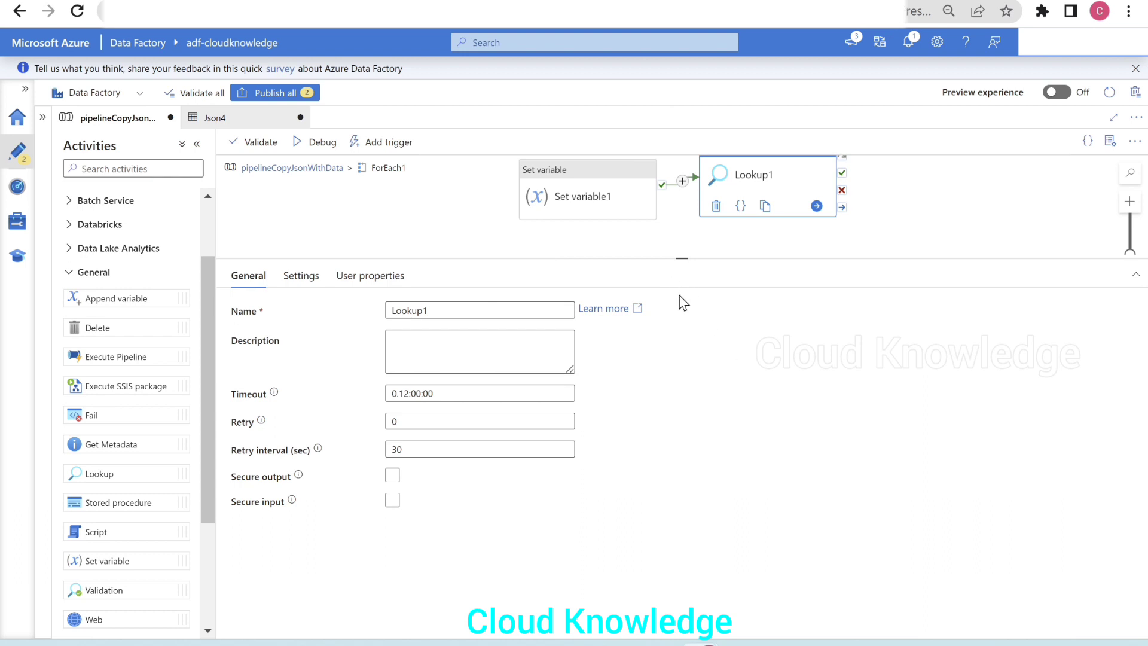
{"action": "left_click_drag", "start_coordinate": [658, 258], "coordinate": [661, 293]}
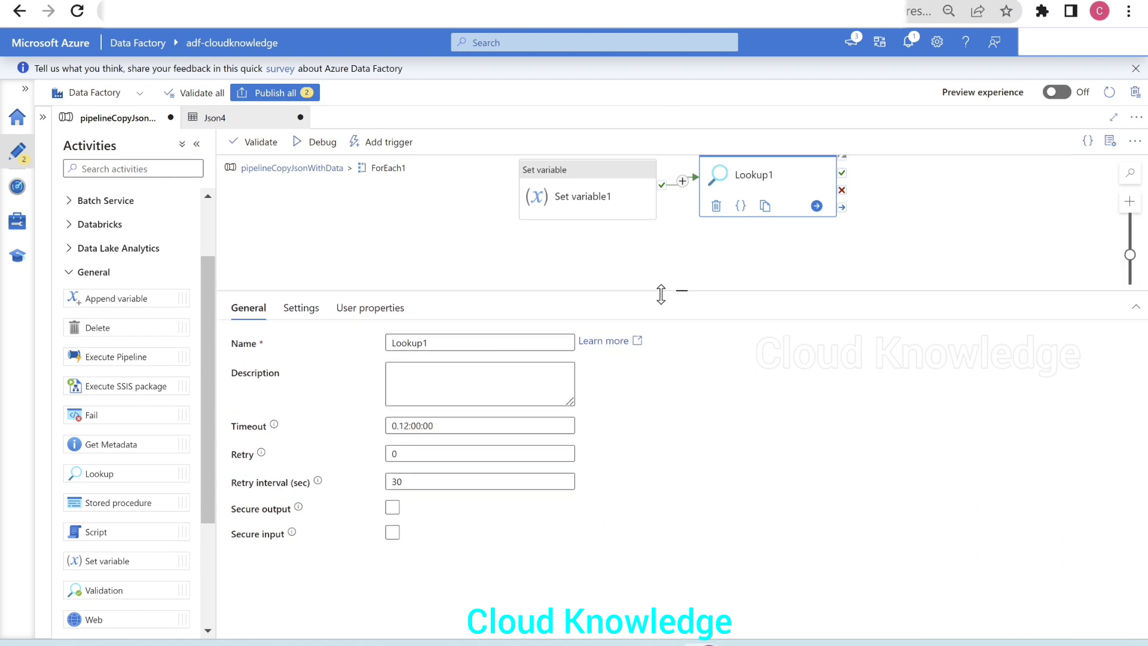
{"action": "left_click_drag", "start_coordinate": [604, 194], "coordinate": [569, 215]}
{"action": "left_click_drag", "start_coordinate": [725, 202], "coordinate": [648, 234]}
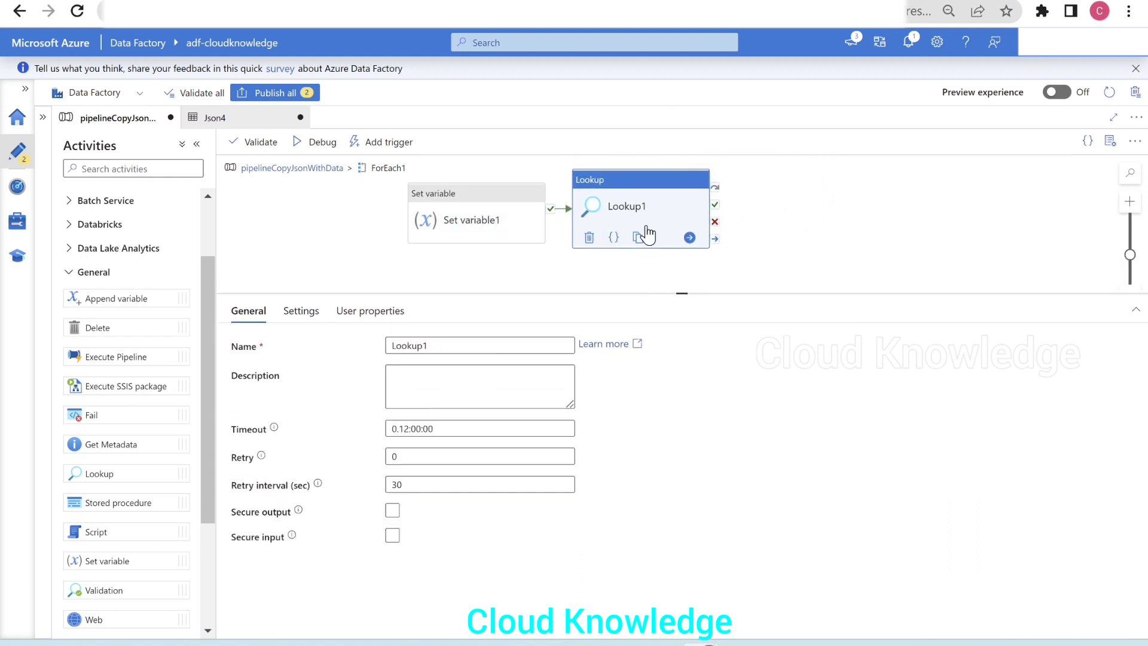
{"action": "left_click_drag", "start_coordinate": [476, 216], "coordinate": [381, 226]}
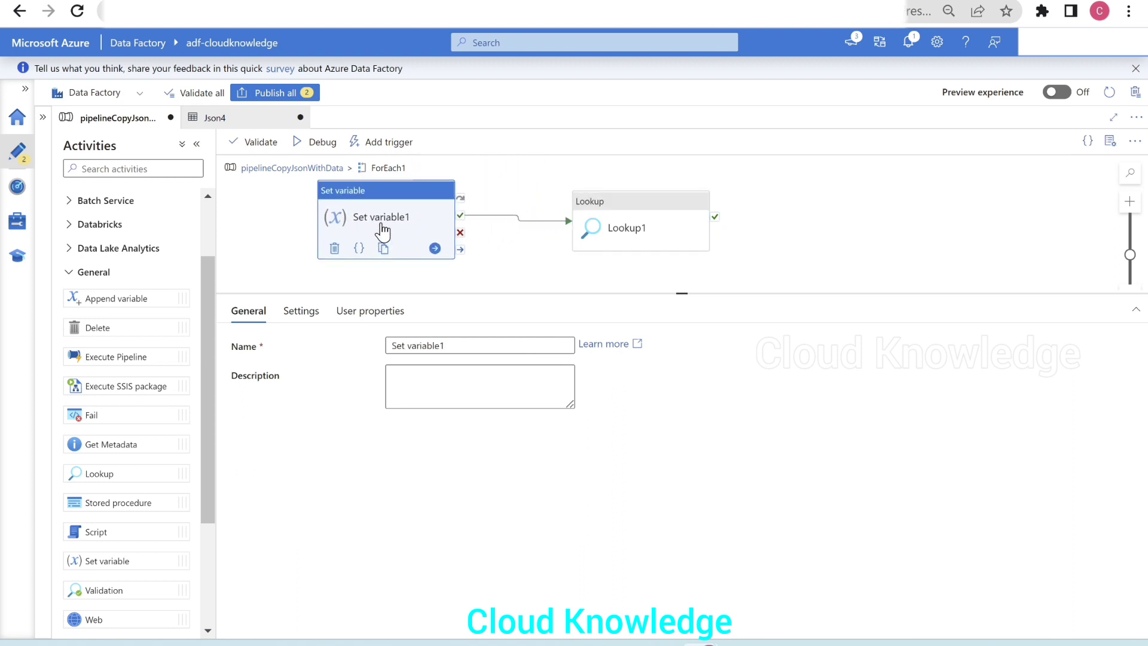
{"action": "left_click_drag", "start_coordinate": [609, 217], "coordinate": [569, 212]}
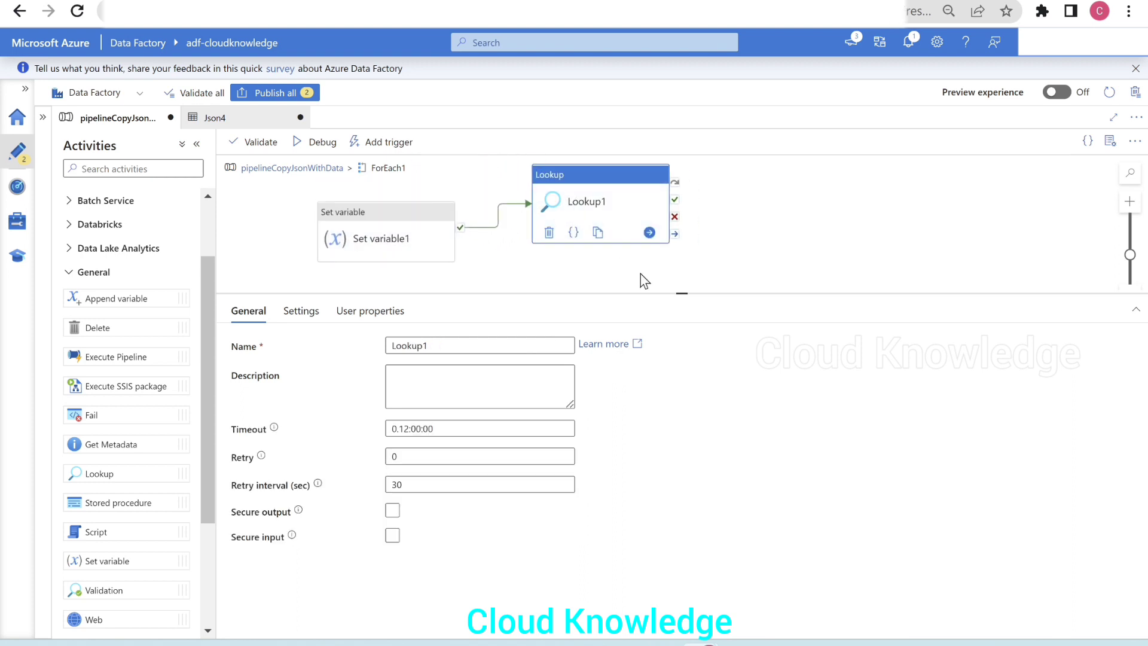
{"action": "left_click", "coordinate": [301, 310]}
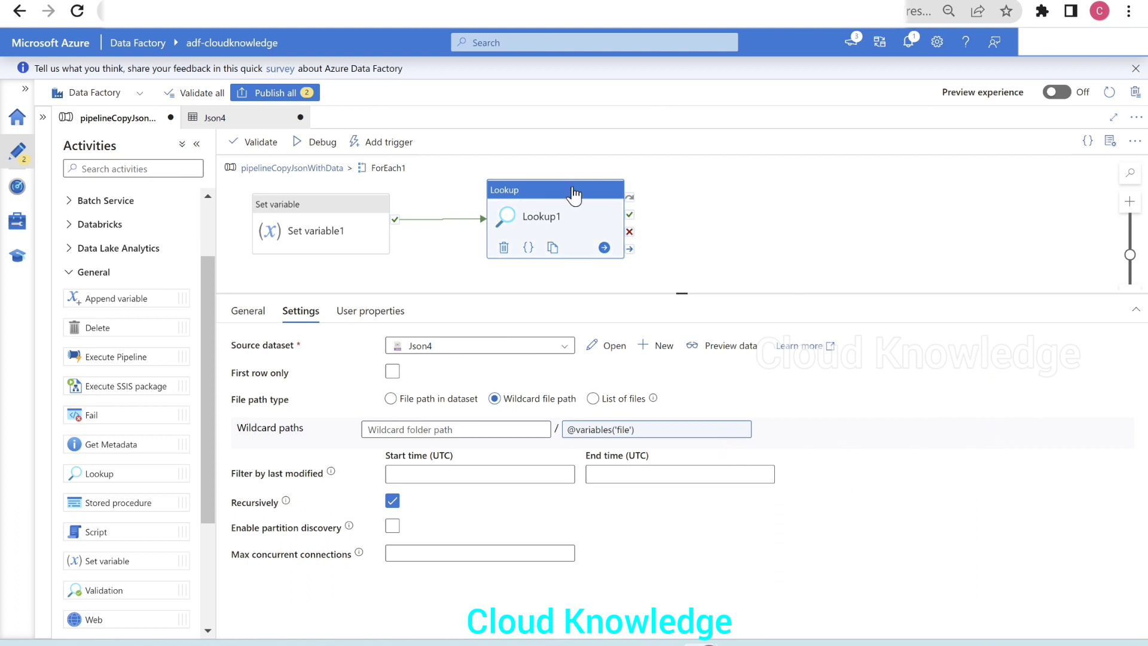
{"action": "left_click_drag", "start_coordinate": [544, 202], "coordinate": [498, 206]}
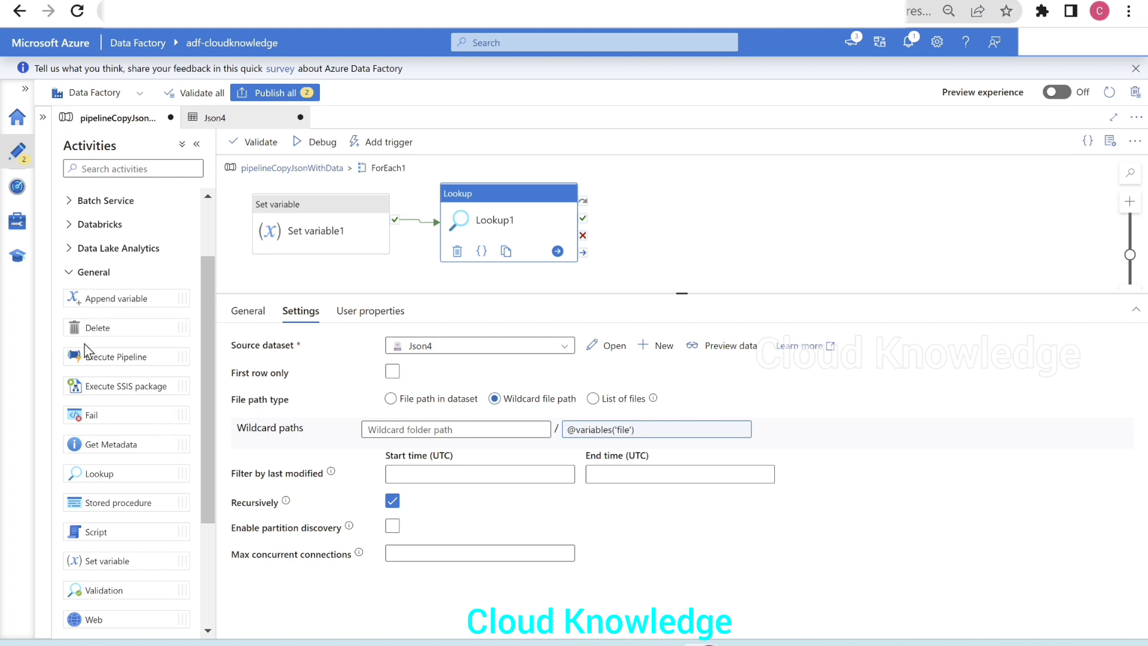
Add an If Condition activity after Lookup1 inside ForEach1 and connect Lookup1 to it on success
{"action": "left_click", "coordinate": [68, 274]}
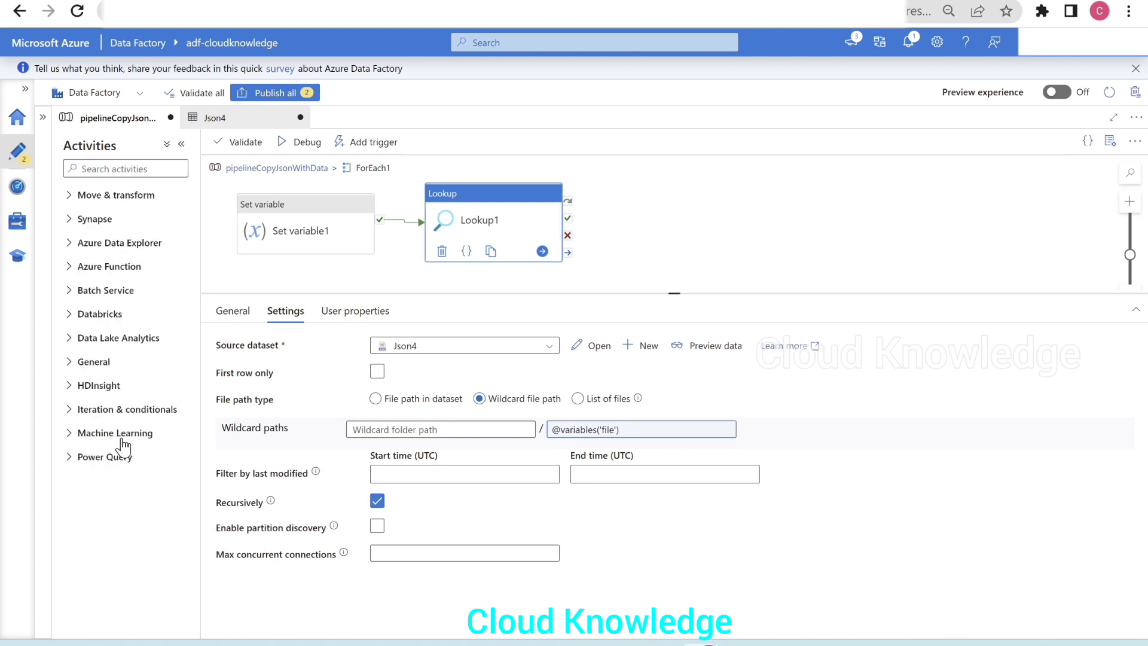
{"action": "left_click", "coordinate": [70, 411]}
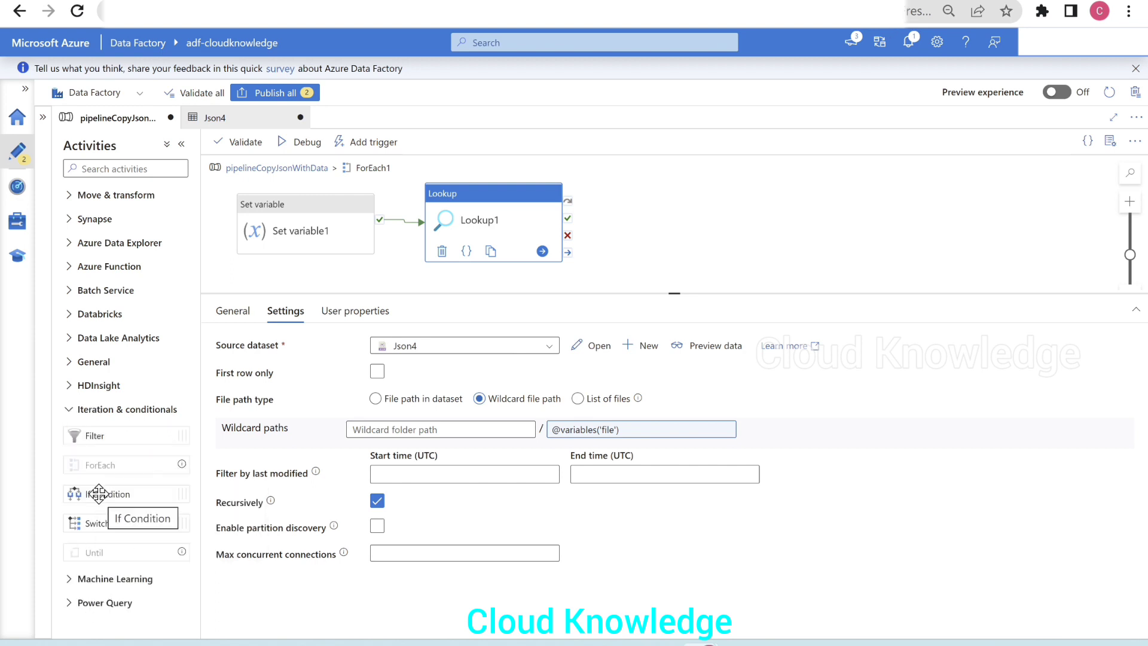
{"action": "left_click_drag", "start_coordinate": [99, 493], "coordinate": [675, 212]}
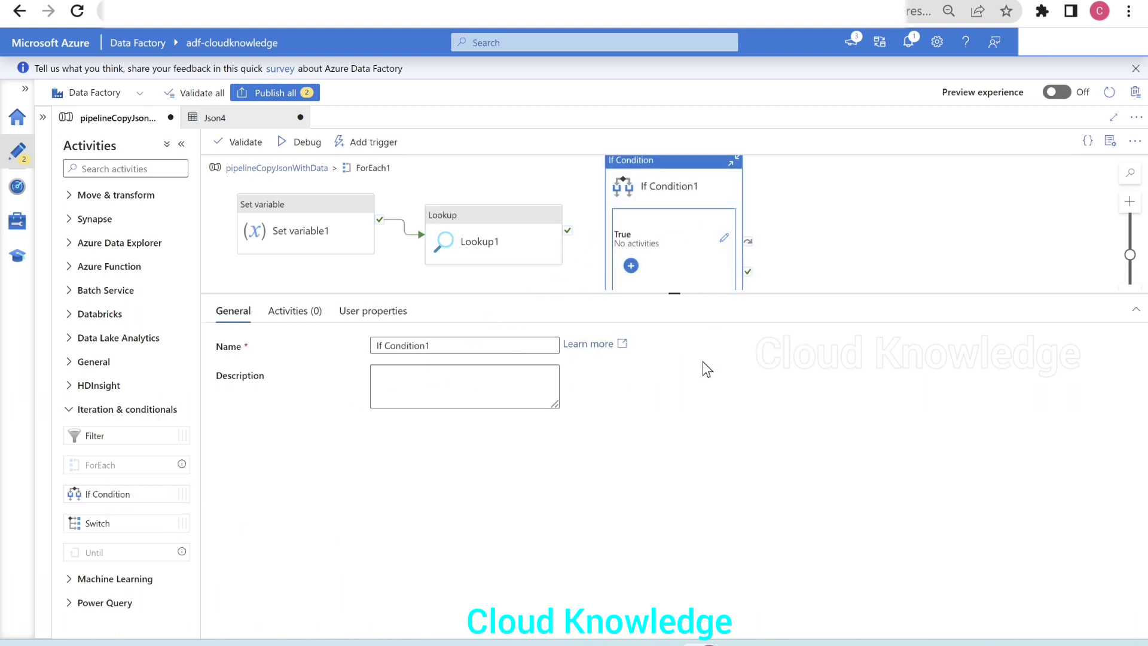
{"action": "left_click", "coordinate": [500, 231]}
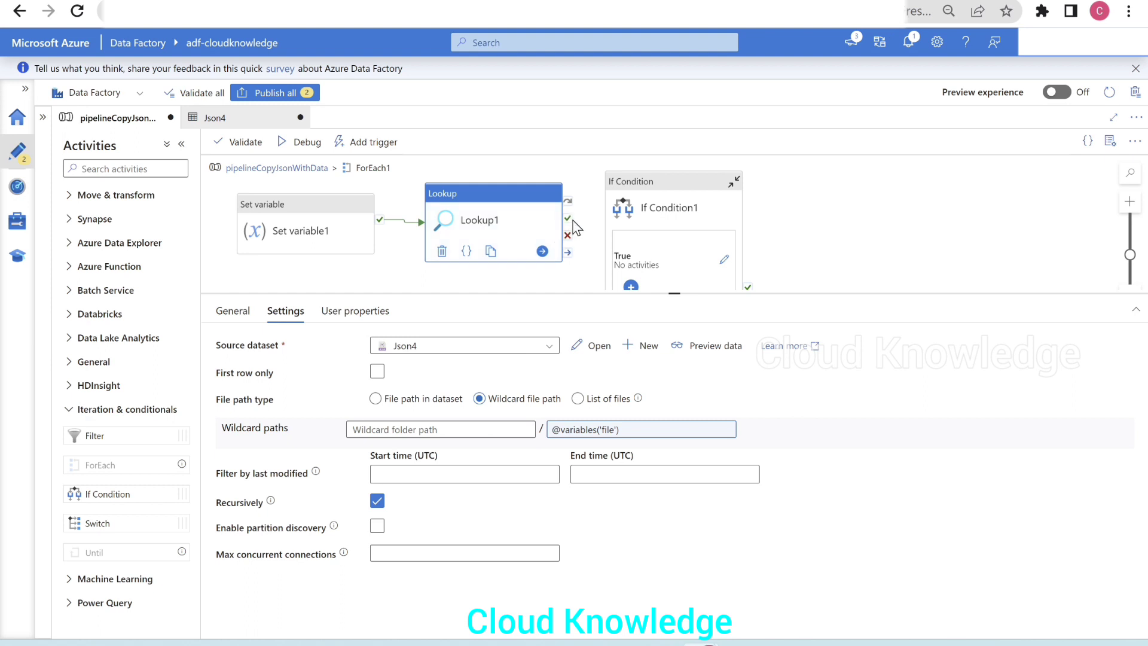
{"action": "left_click_drag", "start_coordinate": [567, 219], "coordinate": [620, 257]}
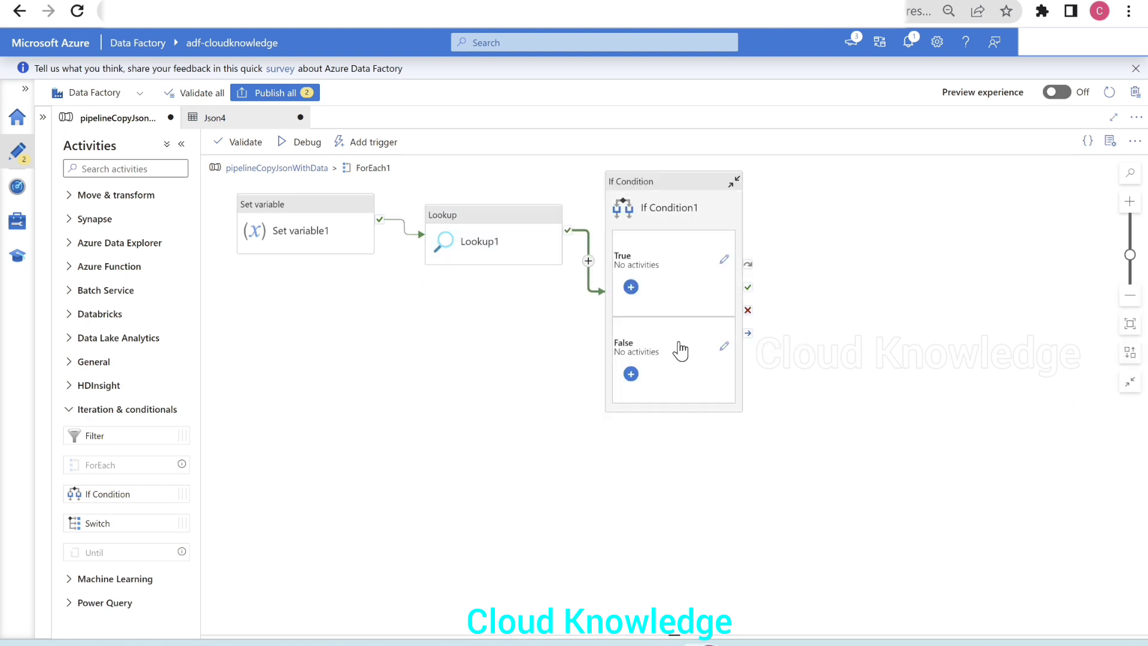
Open the dynamic content expression builder for If Condition1's expression
{"action": "left_click", "coordinate": [463, 224]}
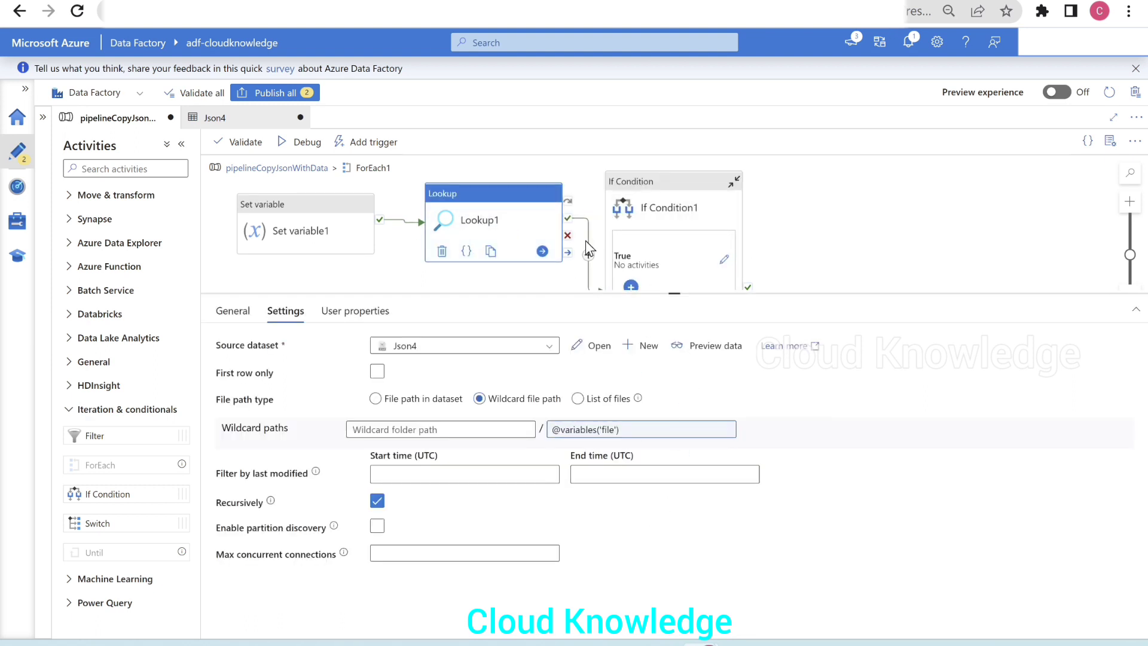
{"action": "left_click", "coordinate": [660, 198]}
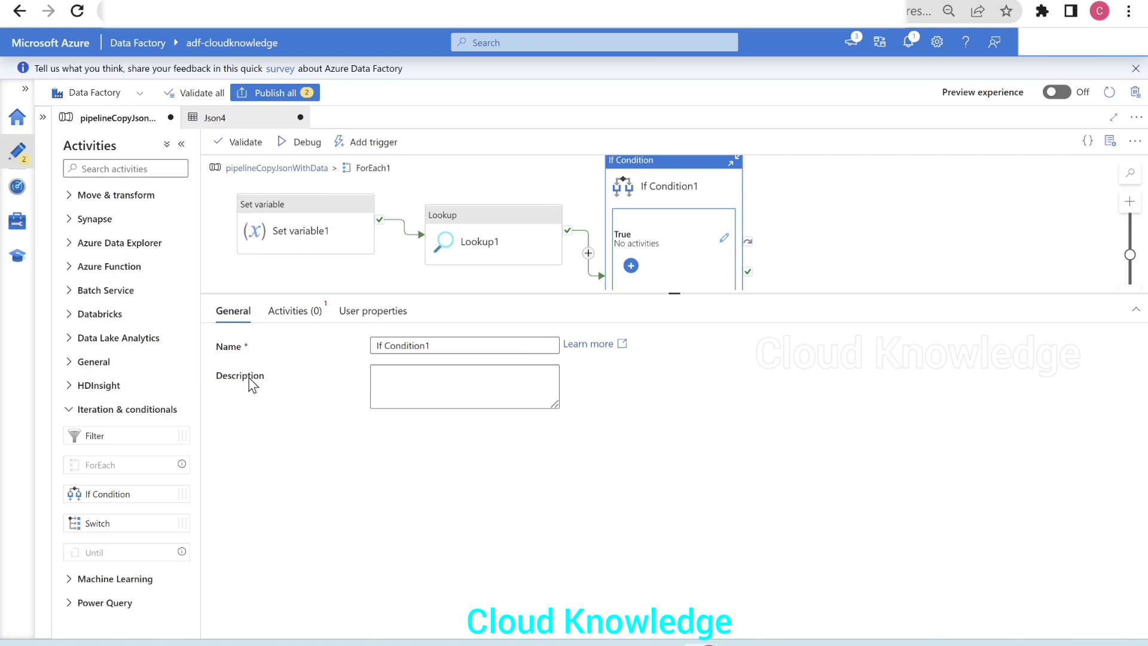
{"action": "left_click", "coordinate": [301, 316]}
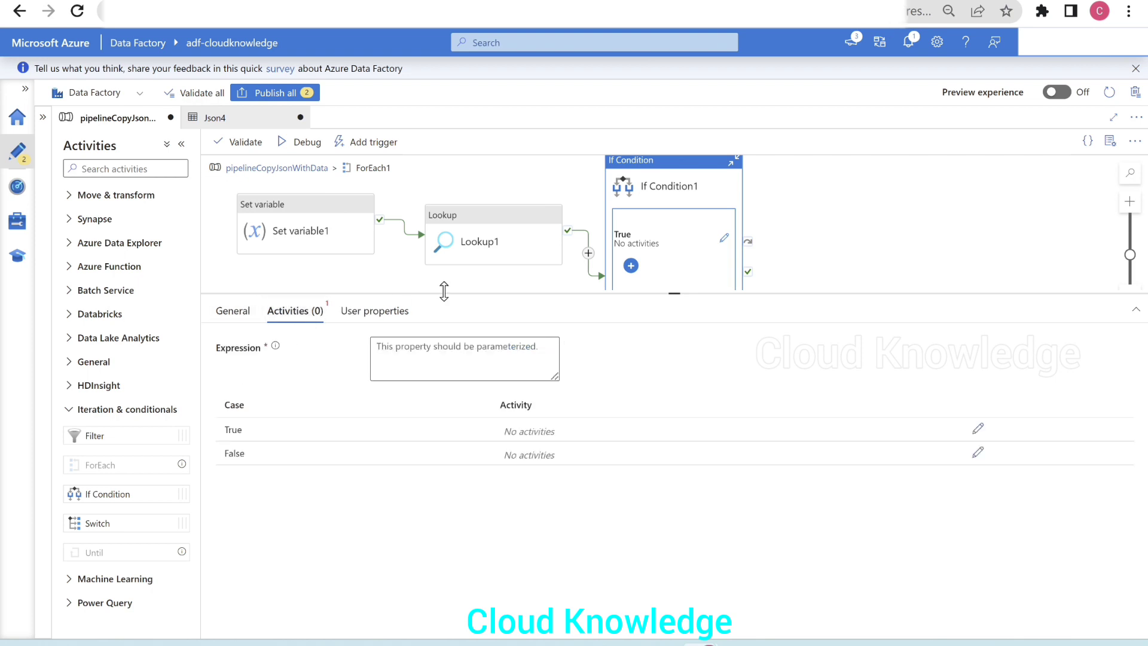
{"action": "left_click_drag", "start_coordinate": [442, 293], "coordinate": [445, 336]}
{"action": "left_click", "coordinate": [251, 395]}
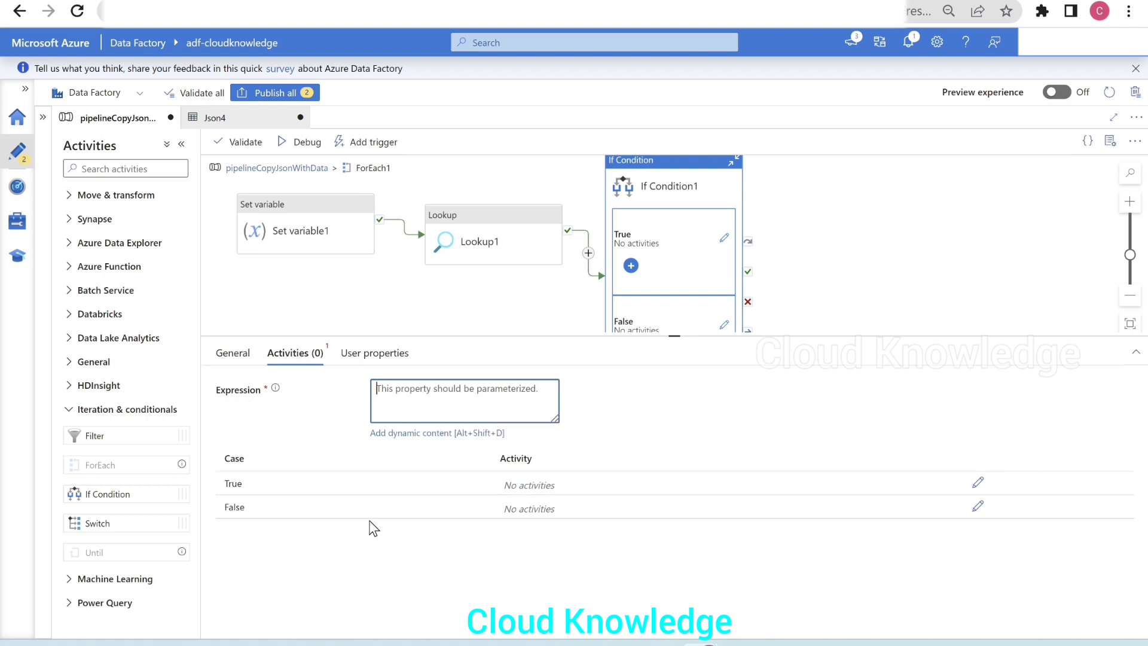
{"action": "left_click", "coordinate": [412, 444]}
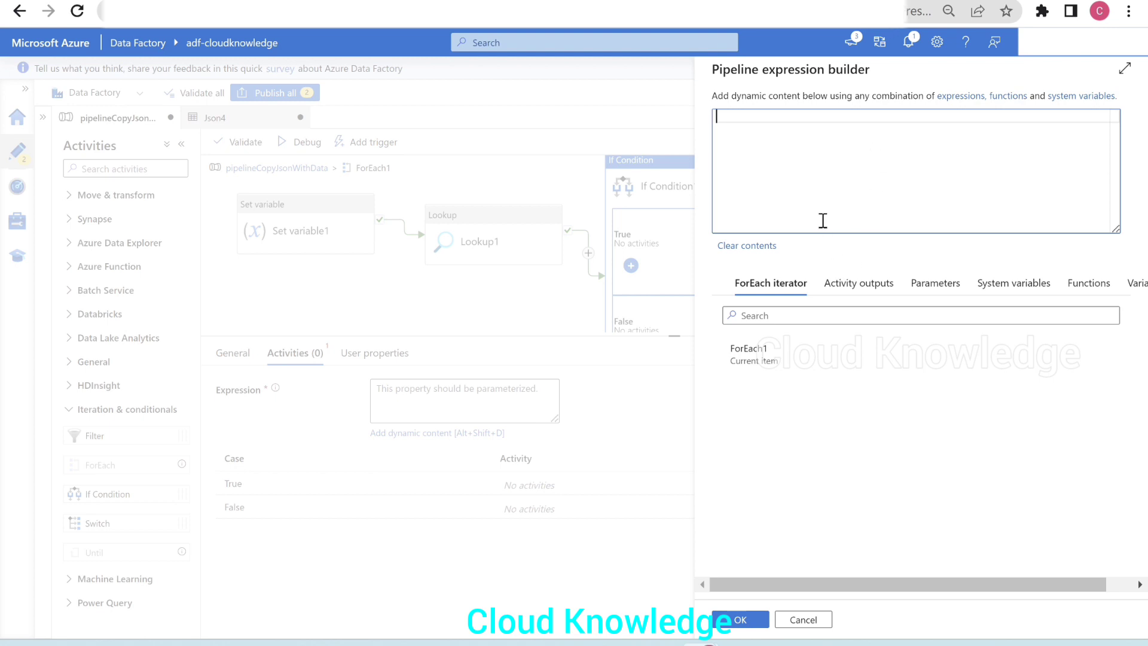
Review the available activity outputs and collection functions for the If Condition1 expression, then leave the expression builder without saving
{"action": "left_click", "coordinate": [851, 291]}
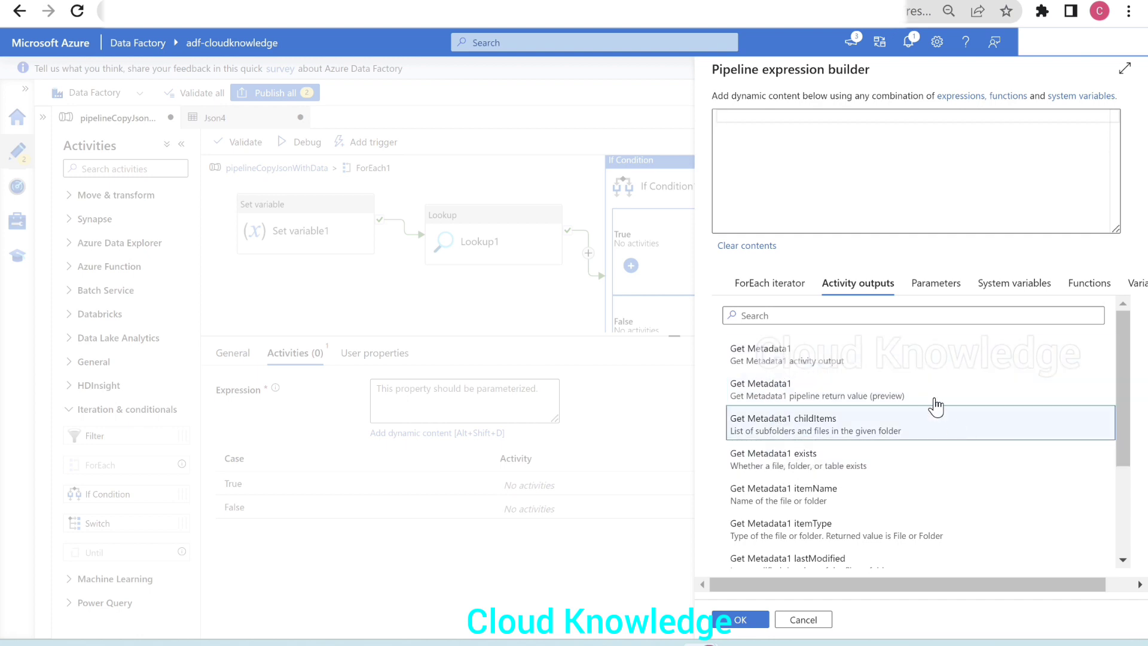
{"action": "scroll", "coordinate": [921, 456], "scroll_direction": "down", "scroll_amount": 3}
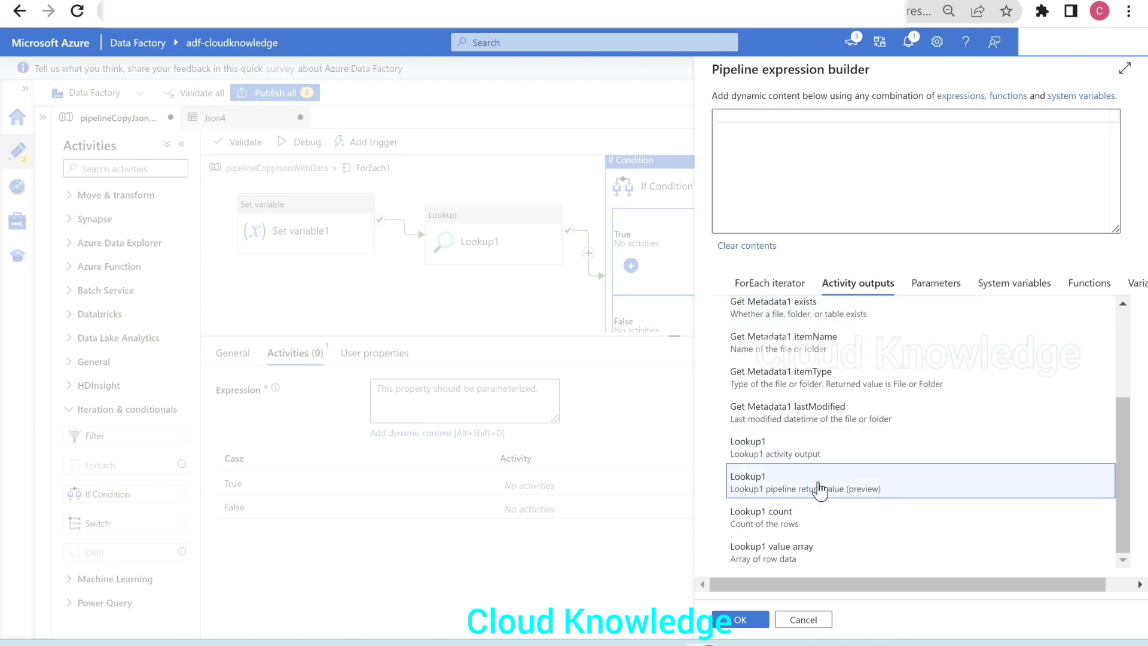
{"action": "scroll", "coordinate": [869, 498], "scroll_direction": "up", "scroll_amount": 3}
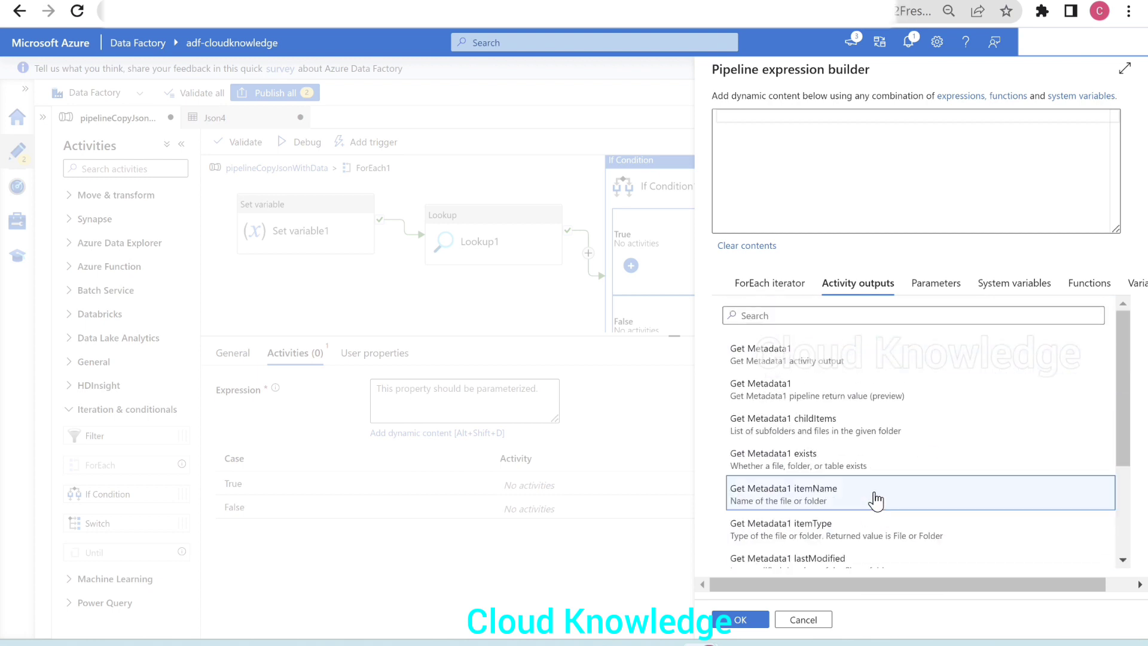
{"action": "left_click", "coordinate": [808, 150]}
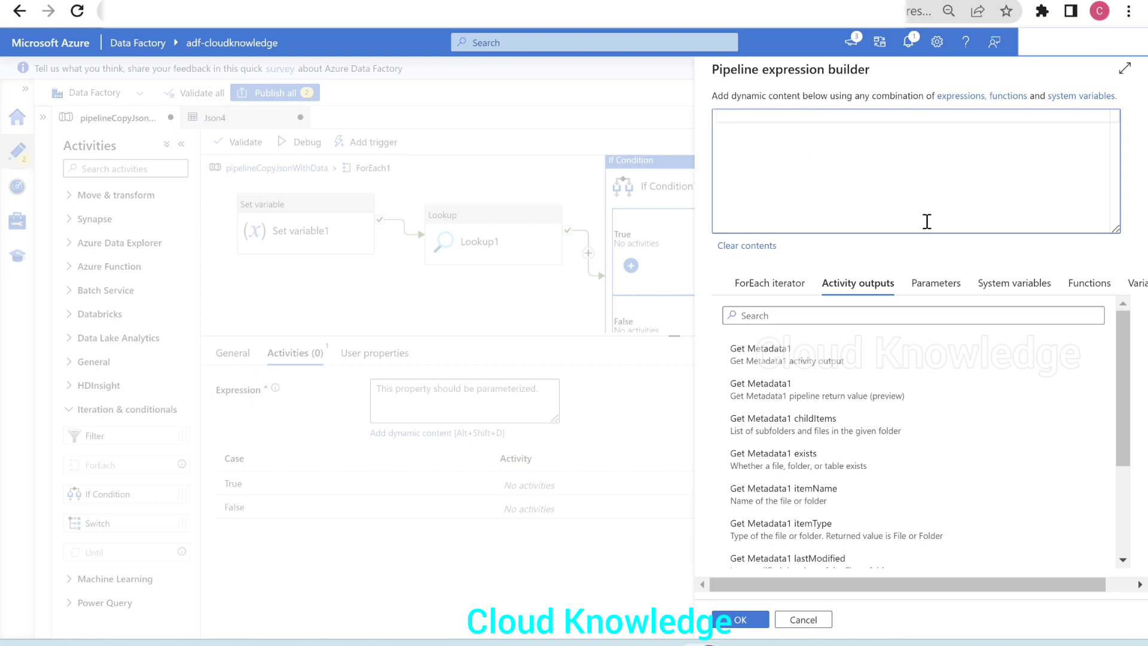
{"action": "left_click", "coordinate": [1087, 284]}
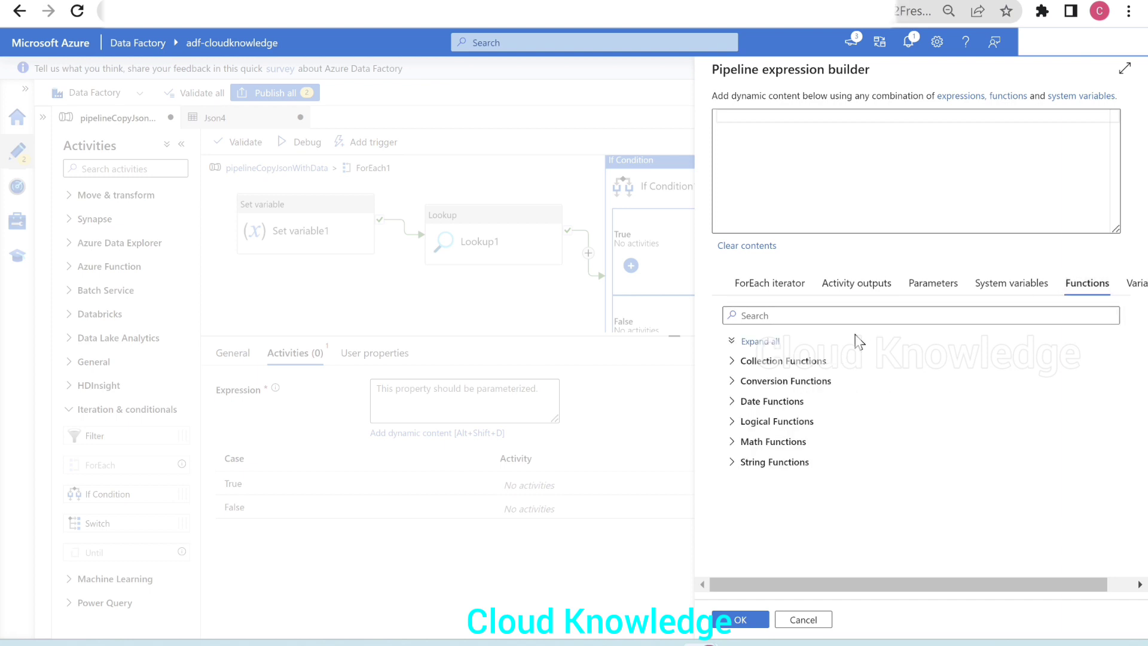
{"action": "left_click", "coordinate": [756, 363]}
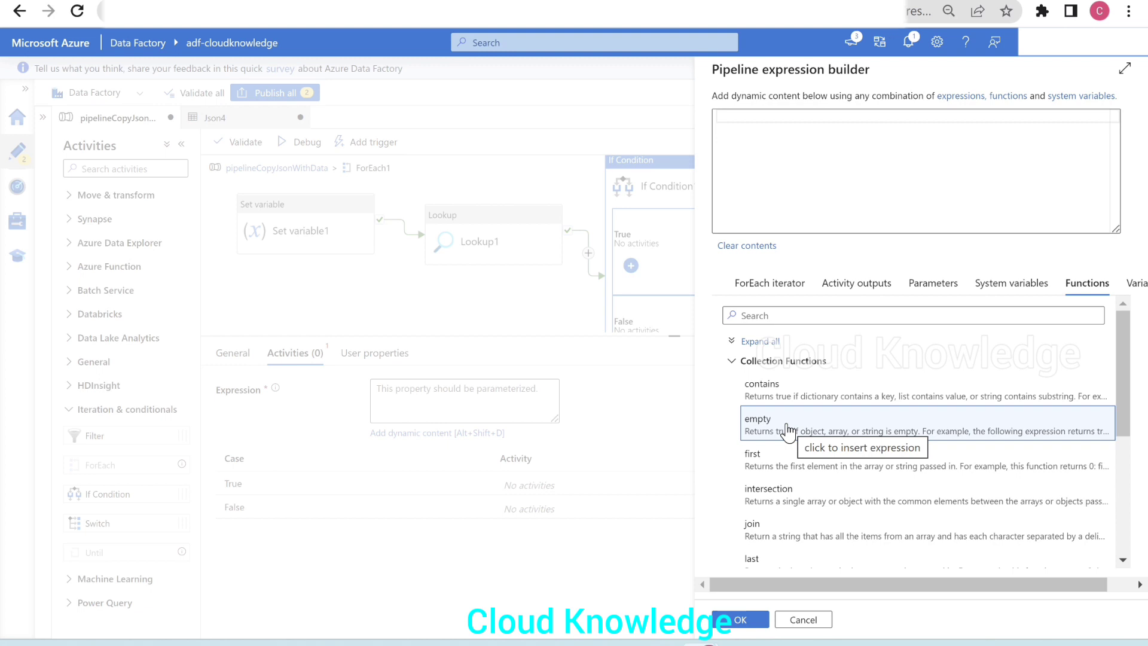
{"action": "left_click", "coordinate": [828, 621]}
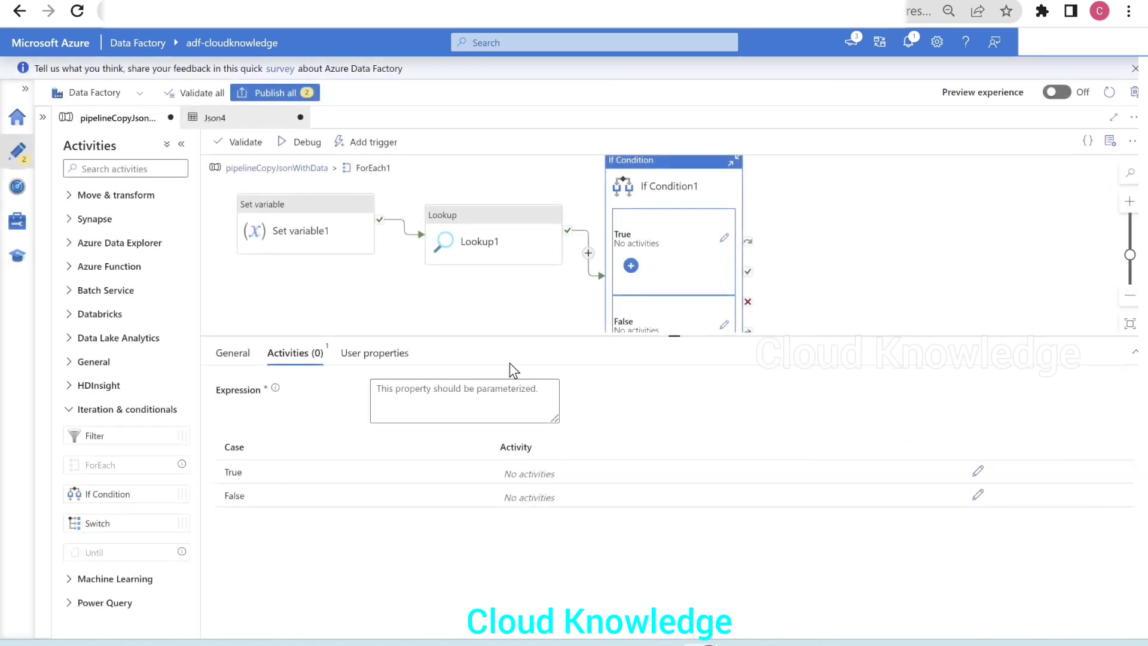
Return to pipelineCopyJsonWithData and check the Lookup1 and Set variable1 outputs of the most recent loop iteration
{"action": "left_click", "coordinate": [254, 170]}
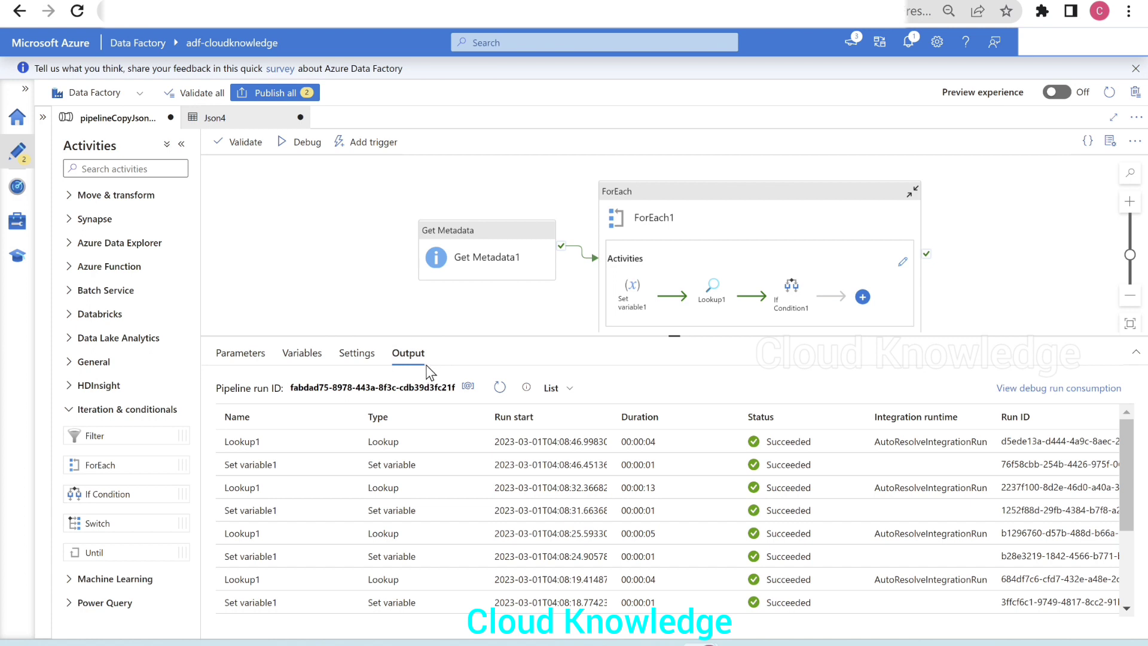
{"action": "left_click", "coordinate": [347, 440]}
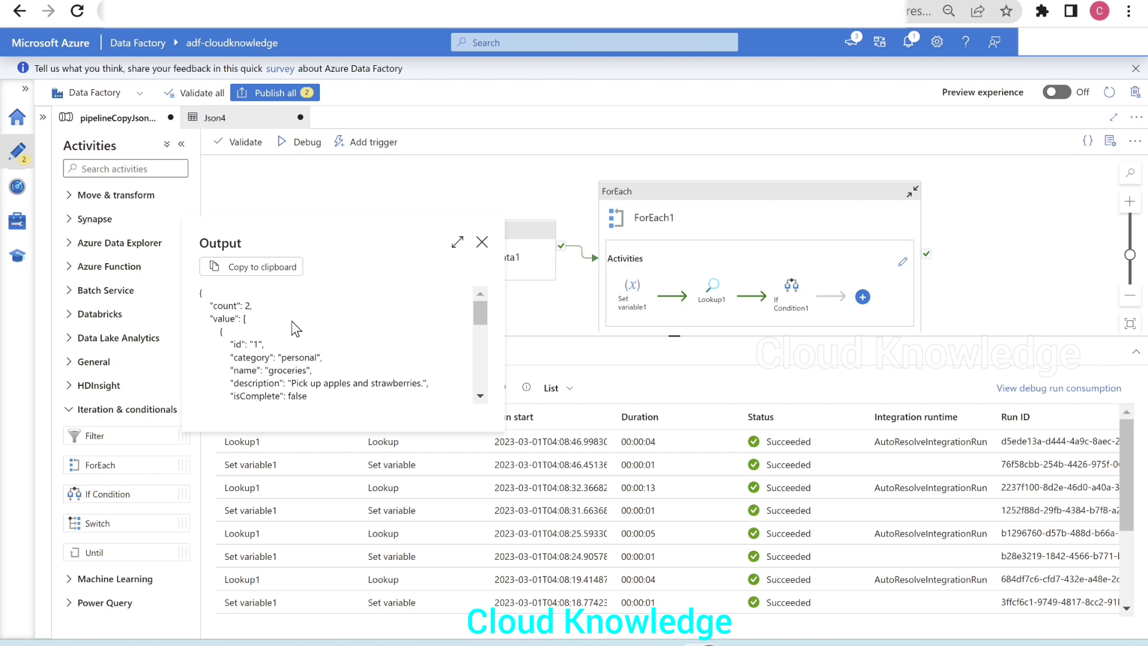
{"action": "left_click", "coordinate": [482, 242]}
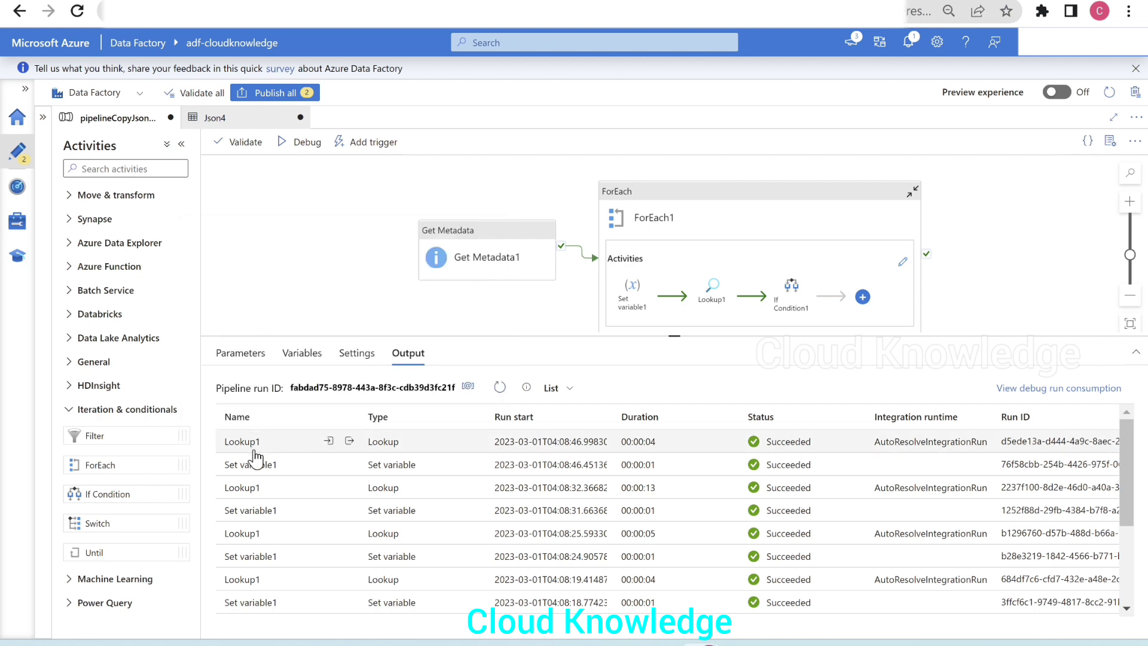
{"action": "left_click", "coordinate": [349, 465]}
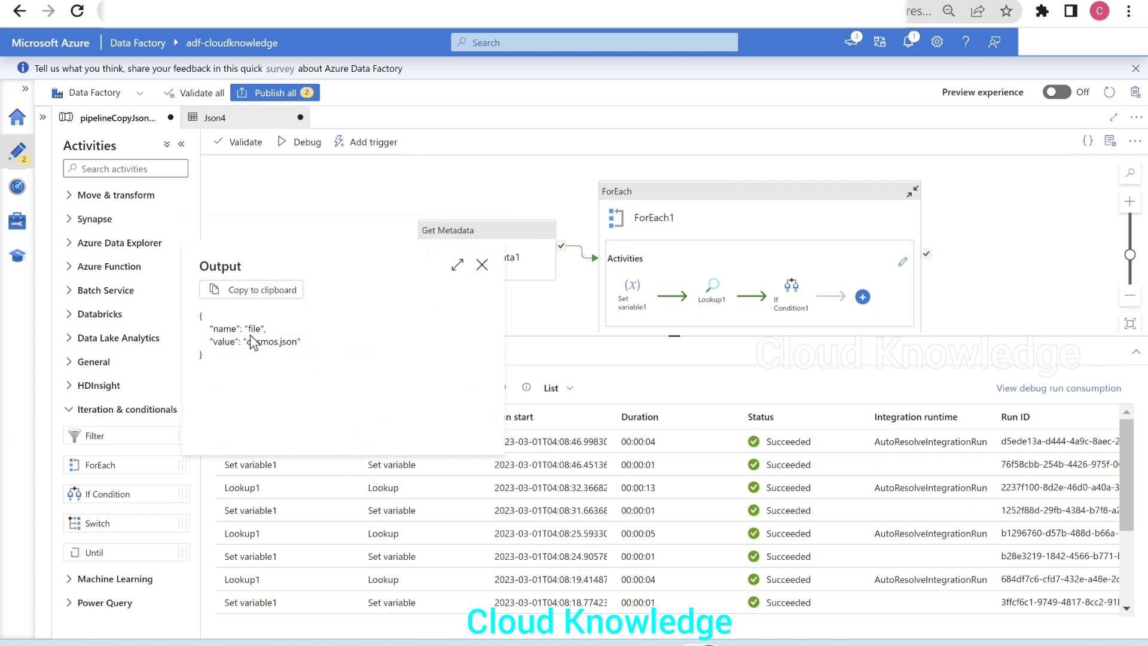
{"action": "left_click", "coordinate": [480, 270]}
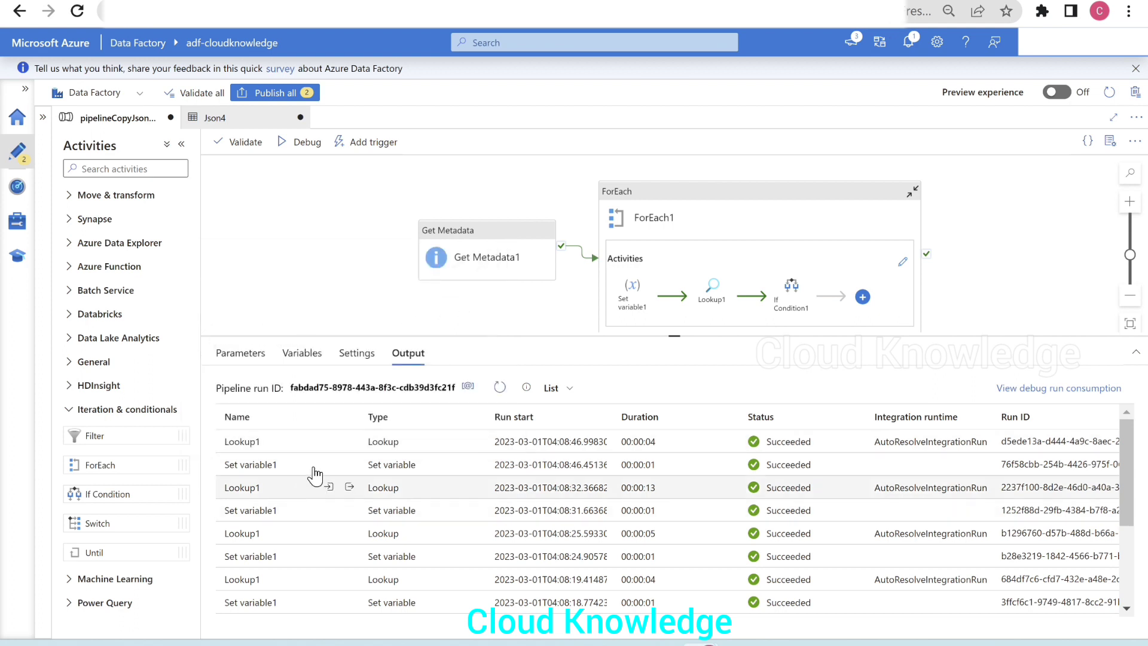
Examine the count and value array in the most recent Lookup1 run's output, in full and in the compact view
{"action": "left_click", "coordinate": [346, 442]}
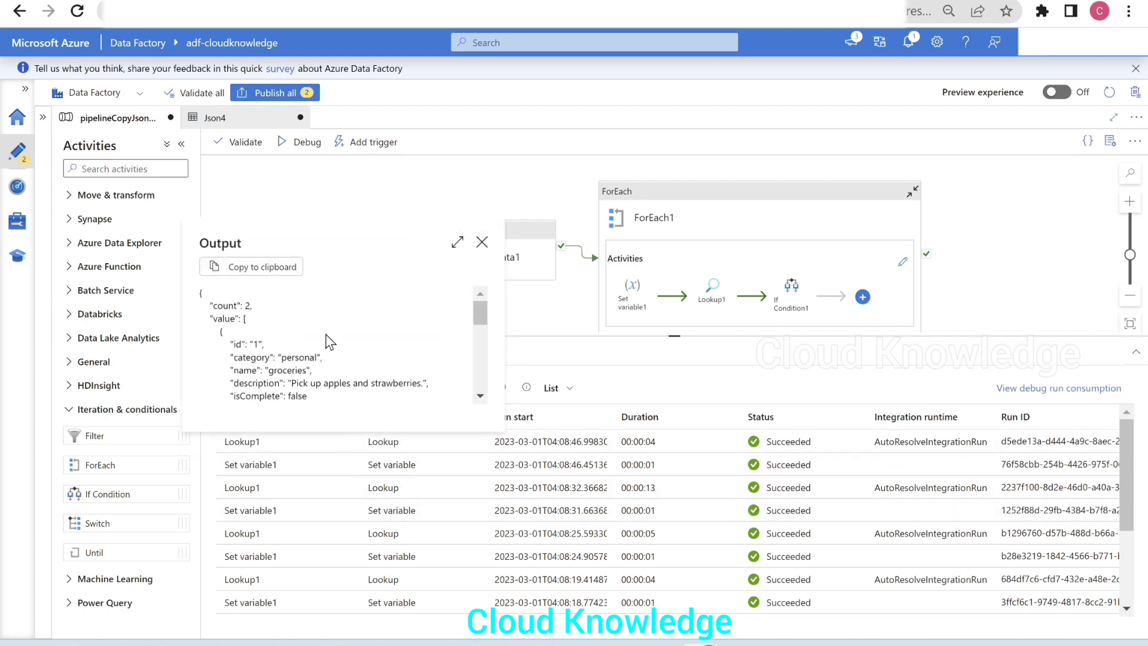
{"action": "left_click", "coordinate": [457, 245]}
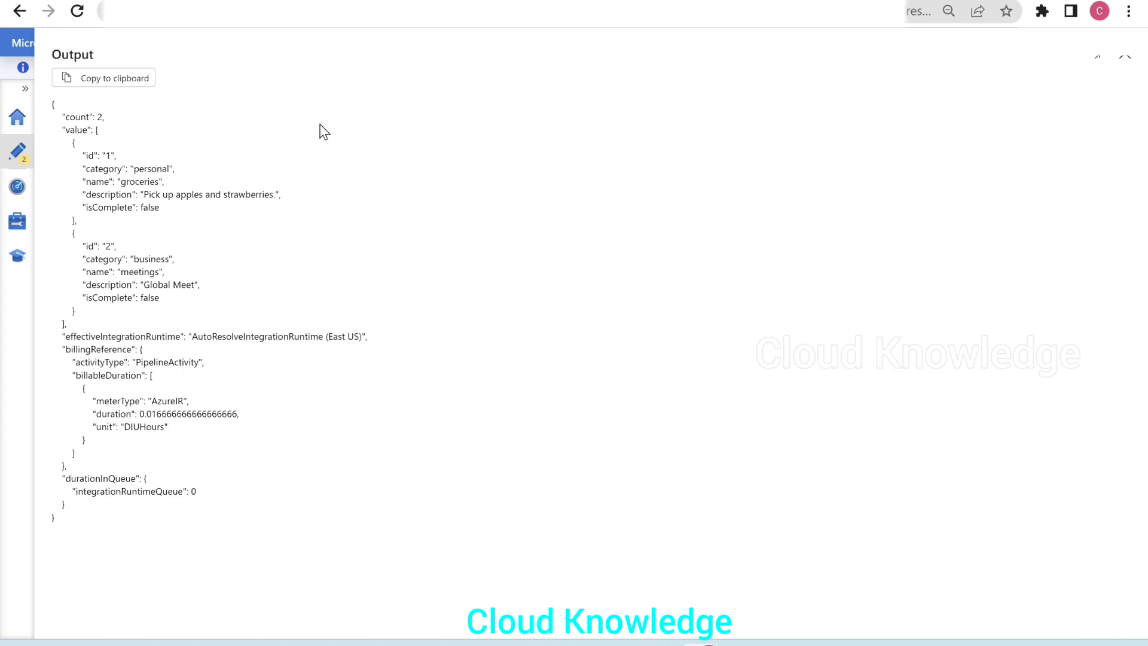
{"action": "left_click", "coordinate": [1131, 60]}
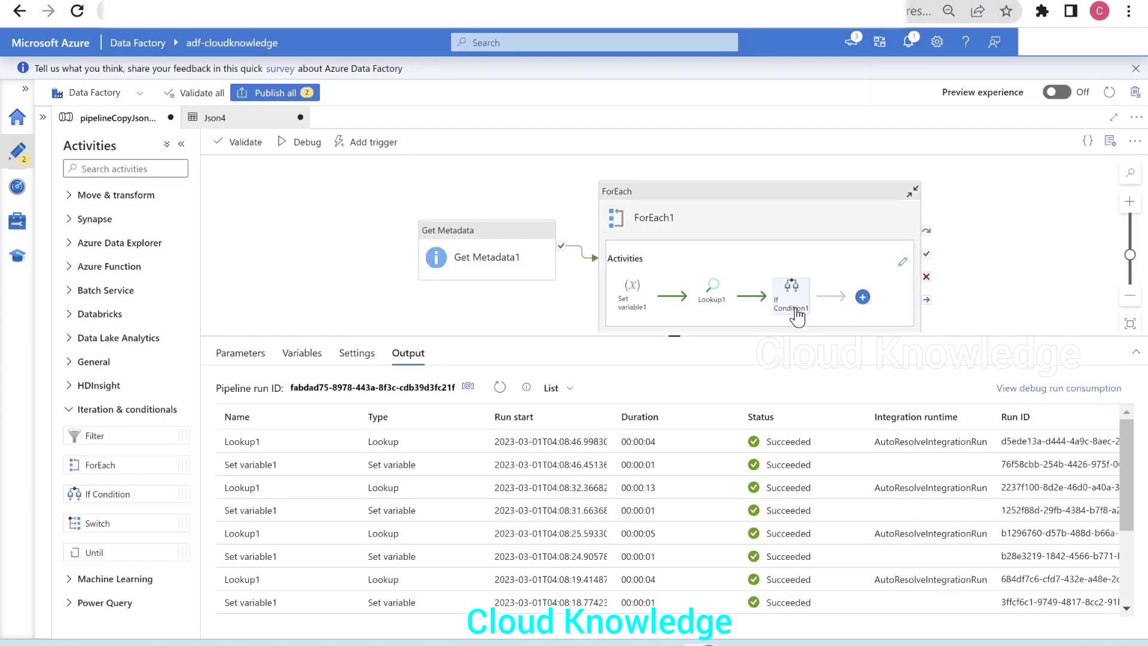
{"action": "left_click", "coordinate": [349, 440]}
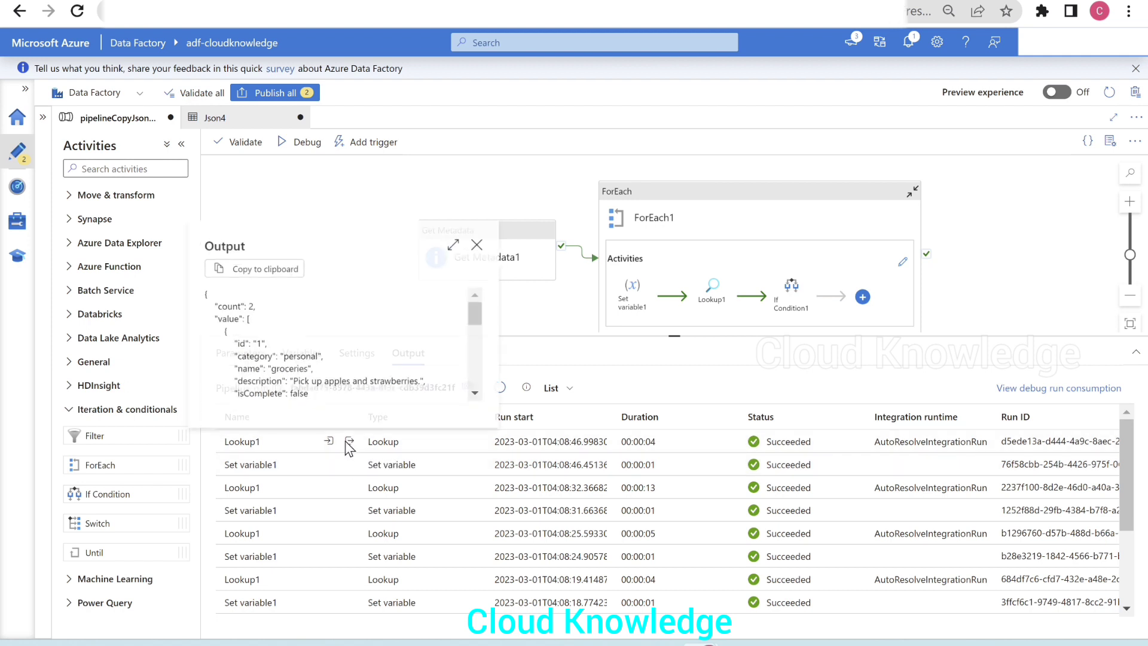
{"action": "scroll", "coordinate": [330, 333], "scroll_direction": "down", "scroll_amount": 3}
{"action": "scroll", "coordinate": [363, 366], "scroll_direction": "up", "scroll_amount": 3}
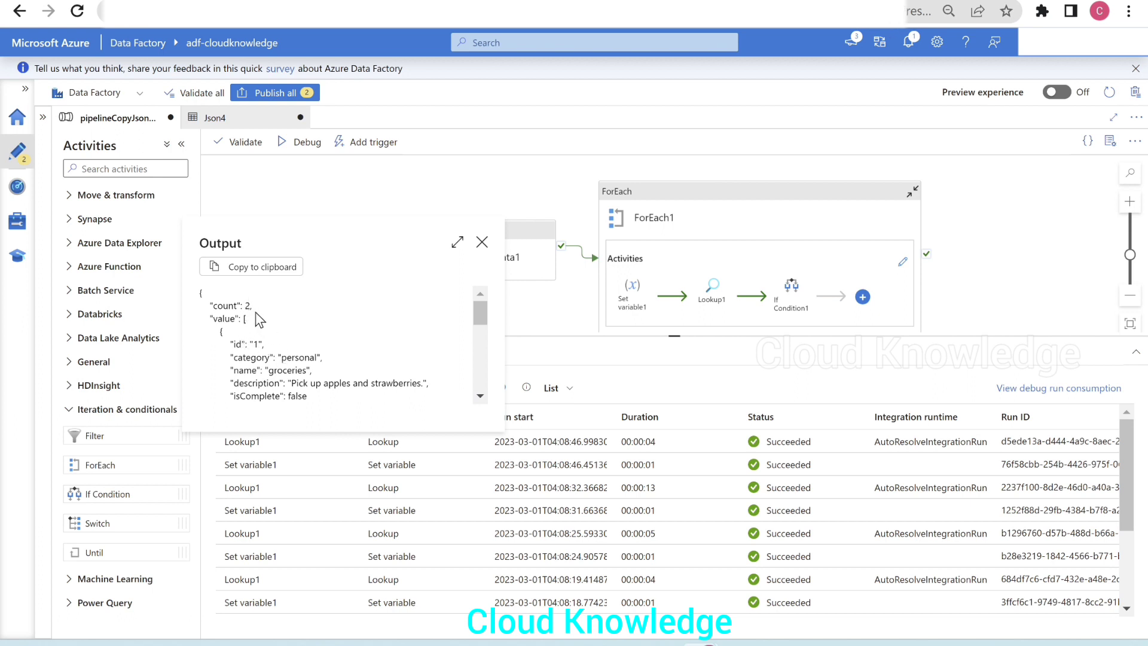
{"action": "left_click", "coordinate": [494, 247]}
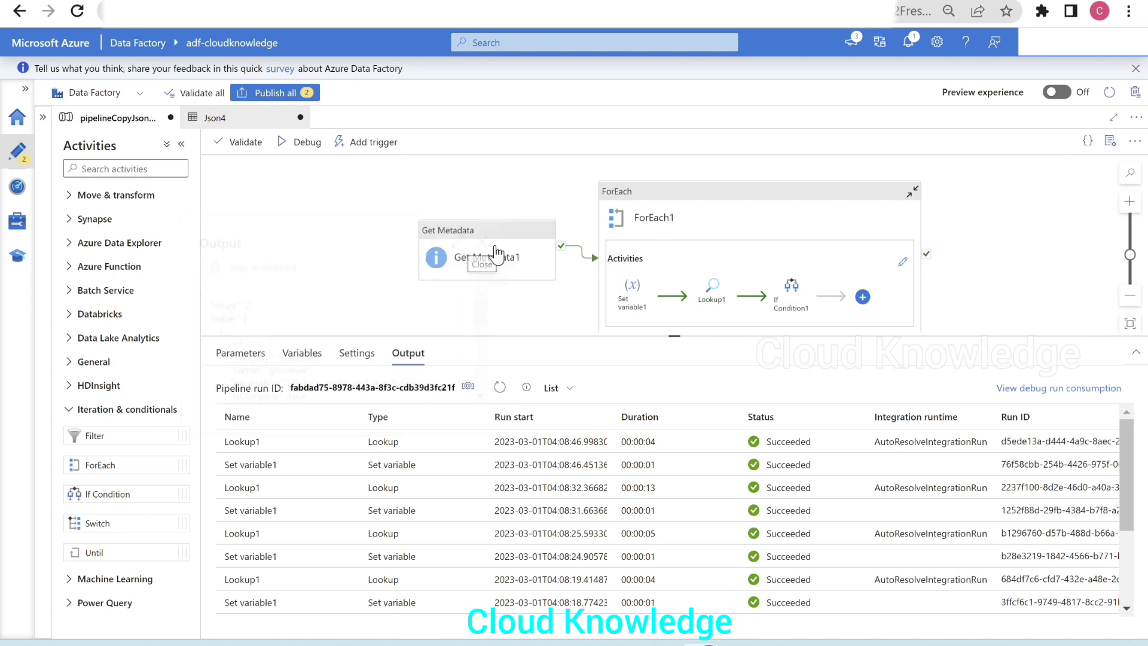
{"action": "left_click", "coordinate": [693, 241]}
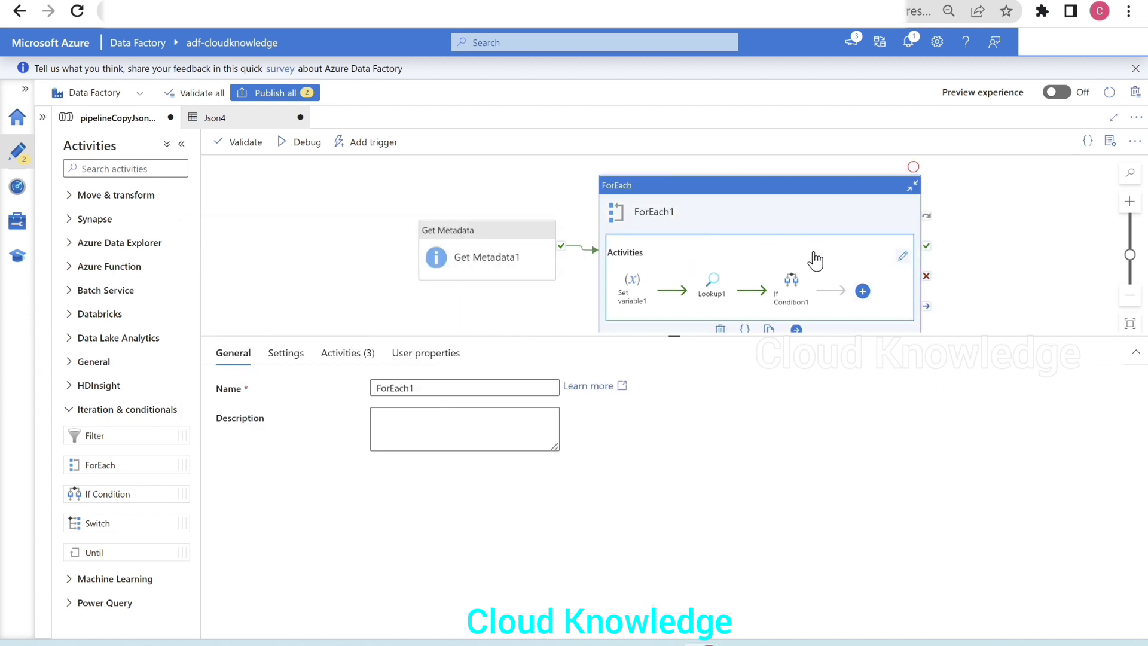
{"action": "left_click", "coordinate": [792, 291]}
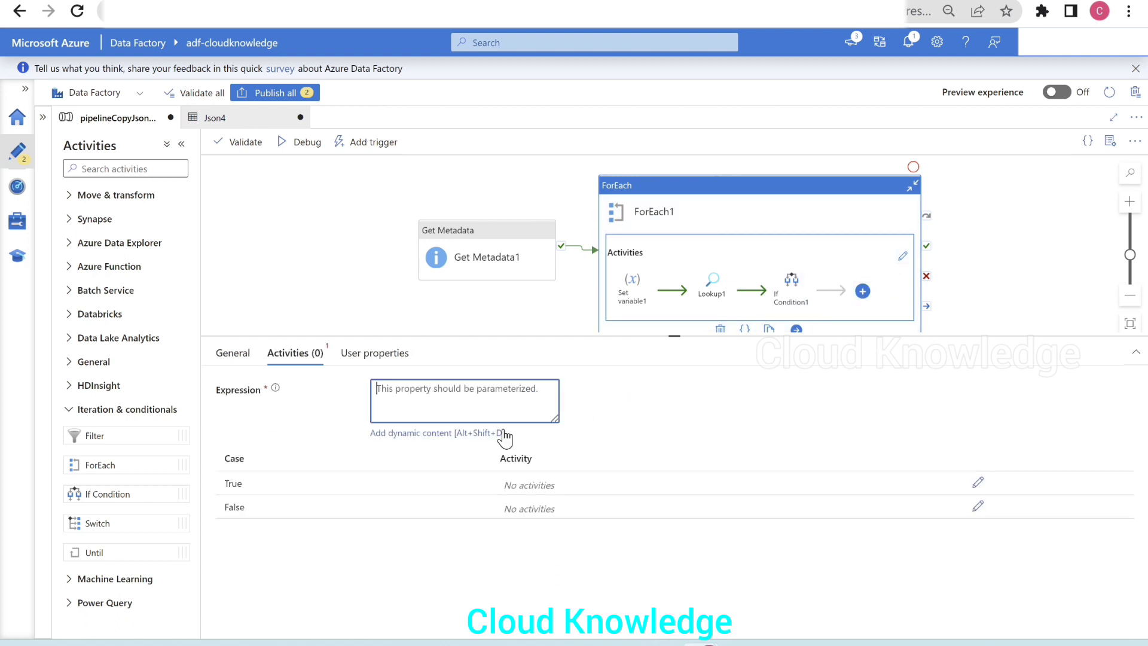
{"action": "left_click", "coordinate": [432, 433]}
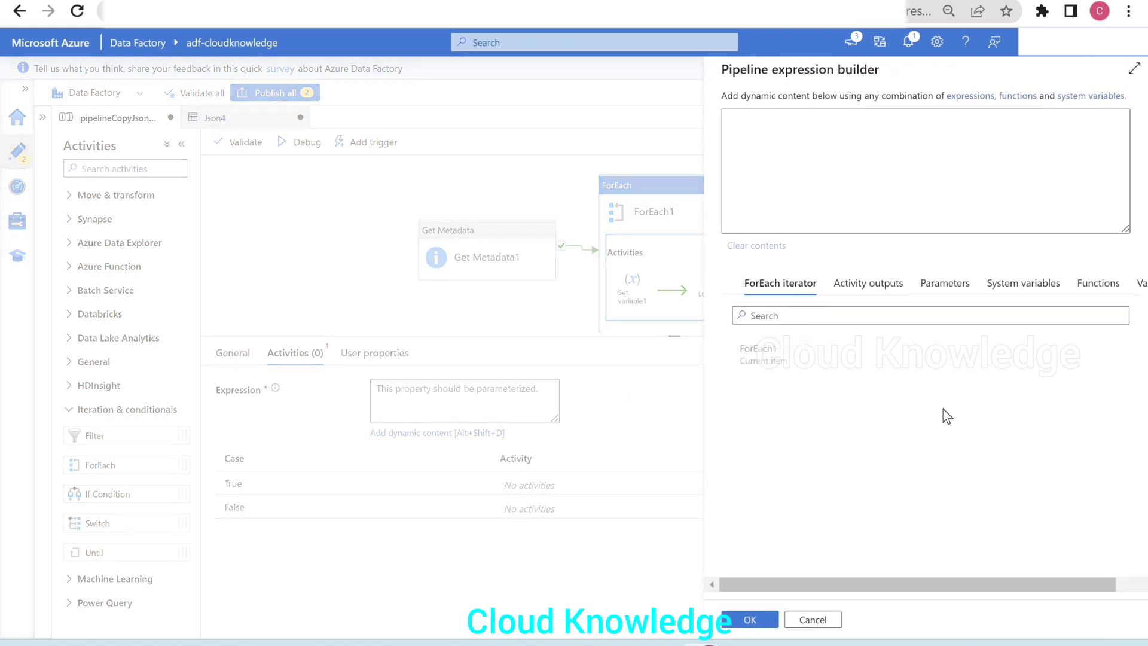
{"action": "left_click", "coordinate": [1086, 284]}
{"action": "left_click", "coordinate": [756, 361]}
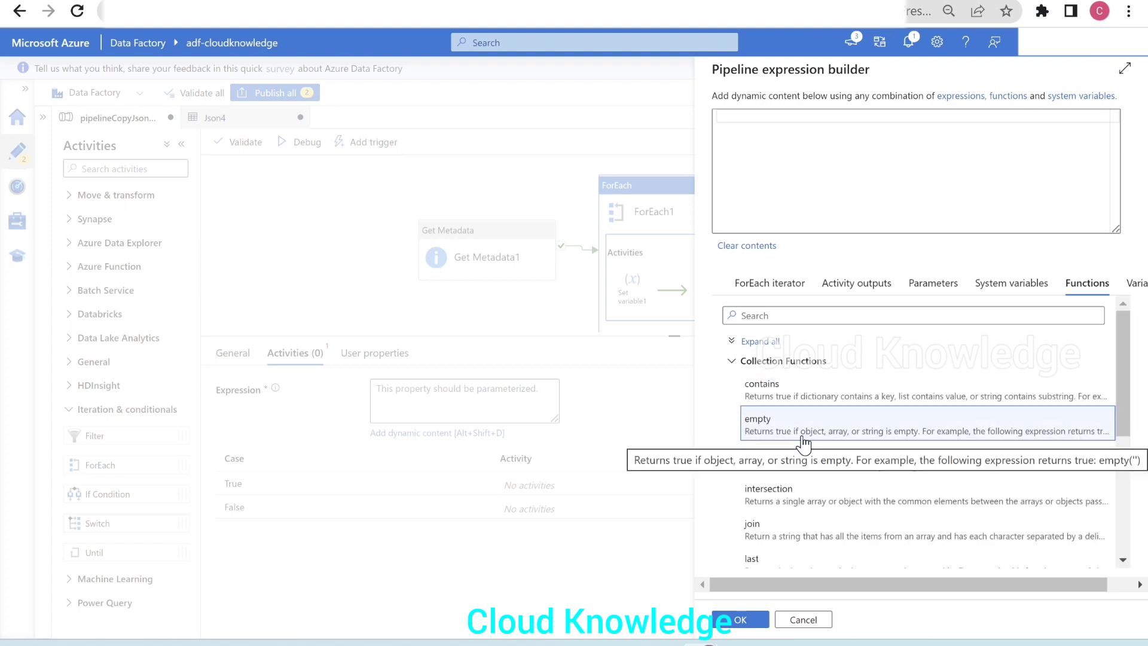
{"action": "left_click", "coordinate": [804, 438]}
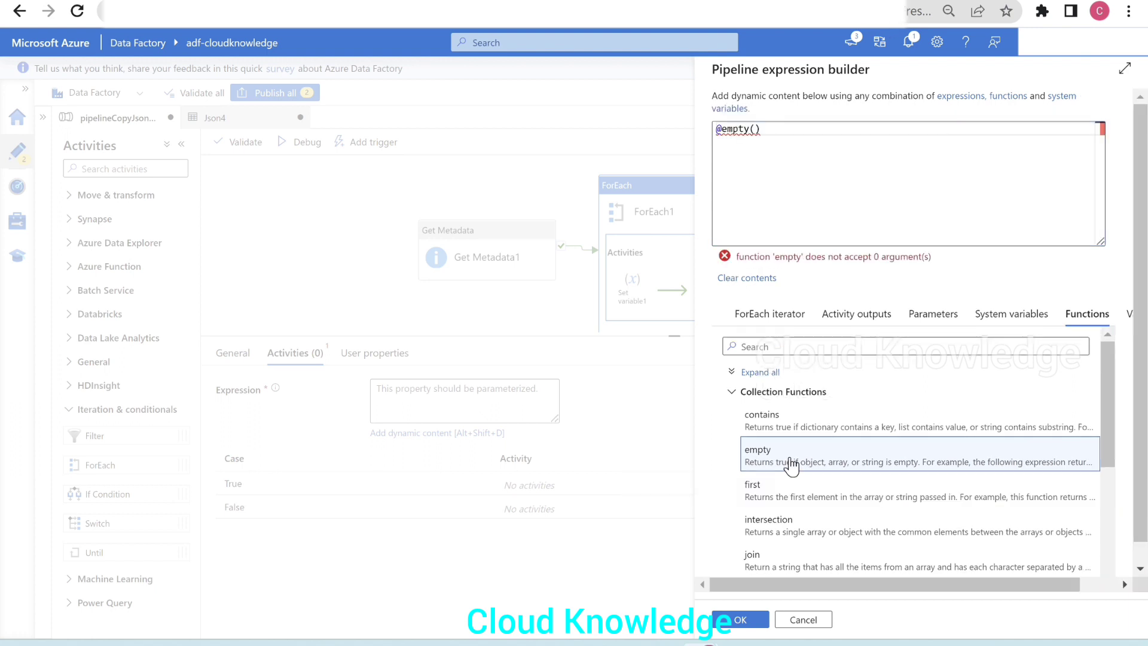
{"action": "left_click", "coordinate": [756, 129]}
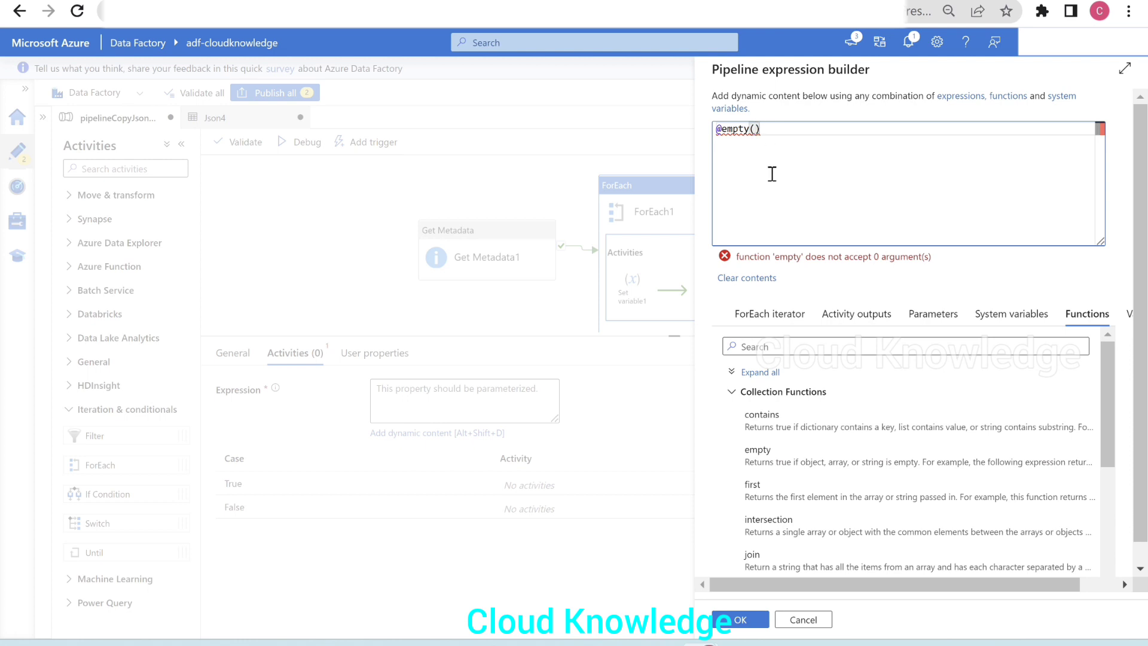
{"action": "left_click", "coordinate": [849, 312]}
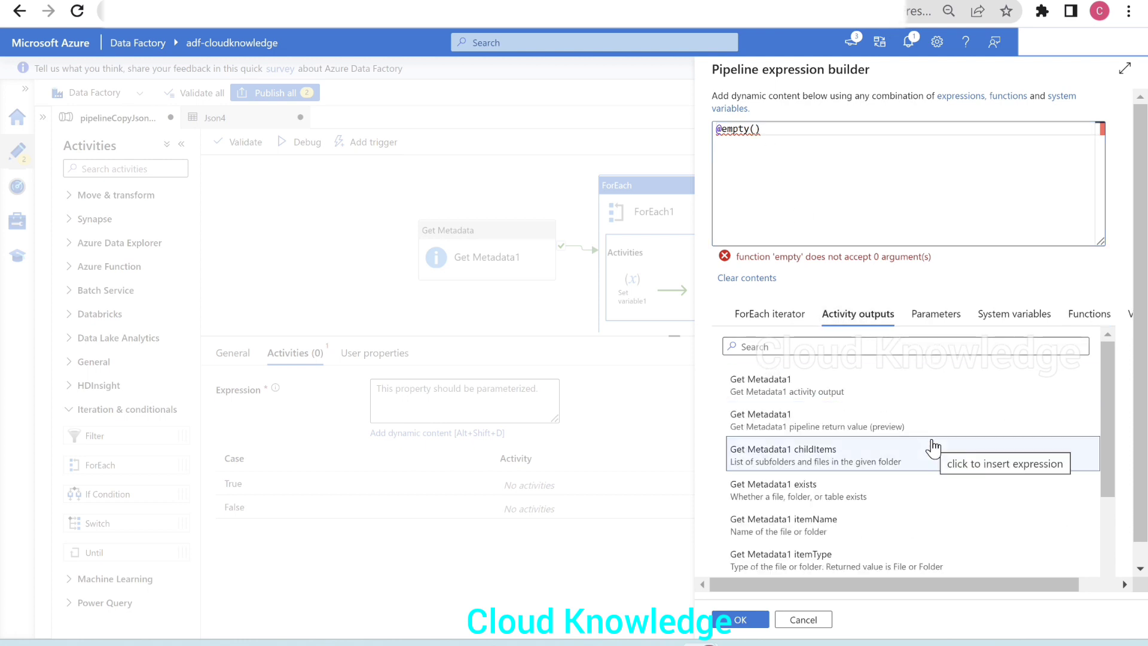
{"action": "scroll", "coordinate": [933, 447], "scroll_direction": "down", "scroll_amount": 5}
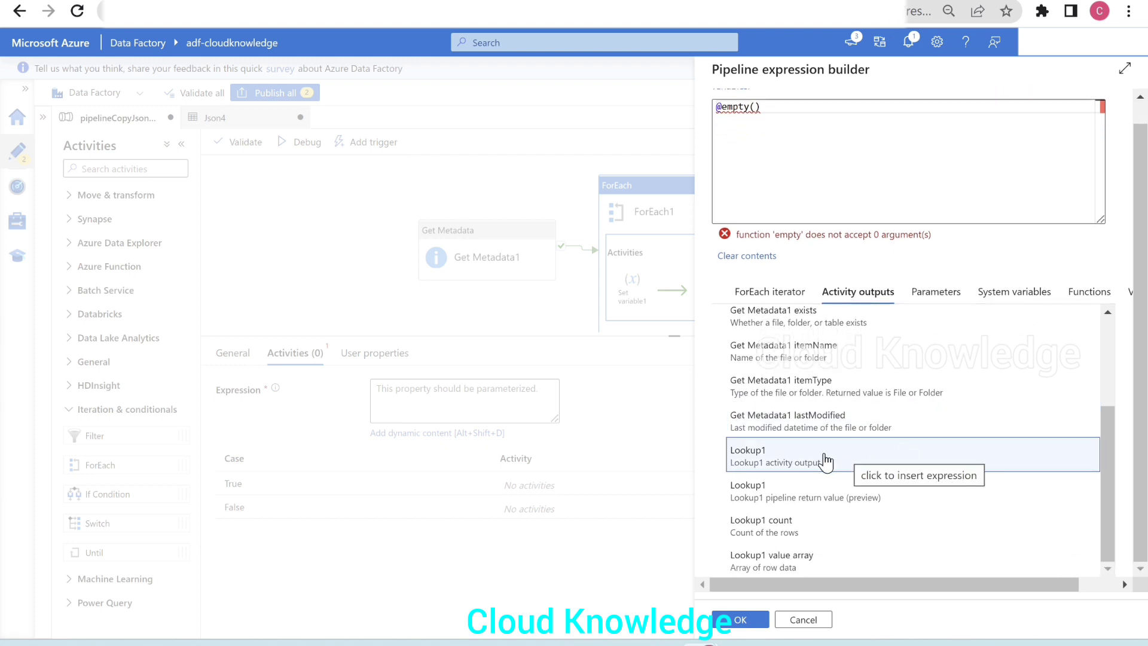
{"action": "left_click", "coordinate": [826, 460]}
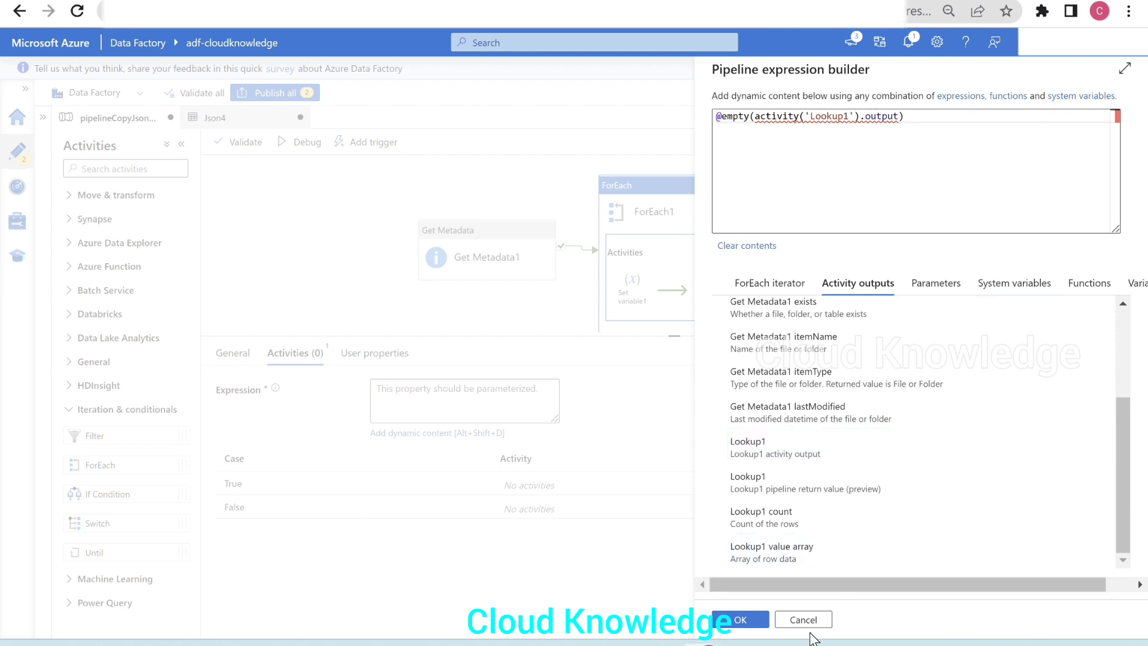
{"action": "left_click", "coordinate": [737, 618]}
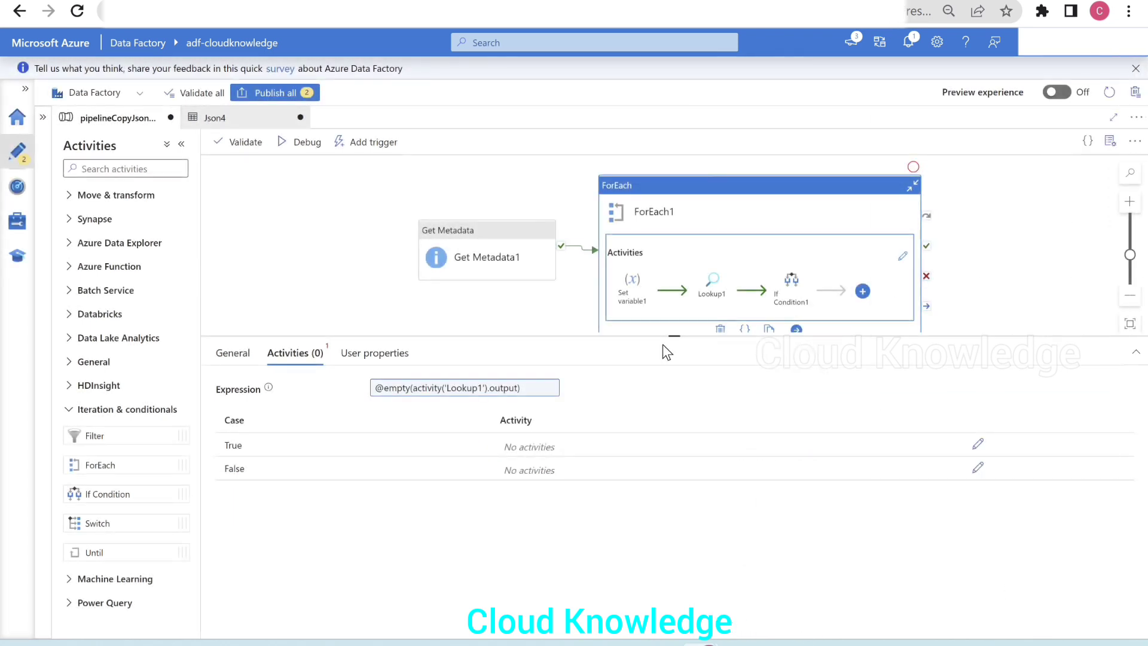
Return to the pipeline's debug output and review the most recent Lookup1 run's full output
{"action": "left_click", "coordinate": [308, 229]}
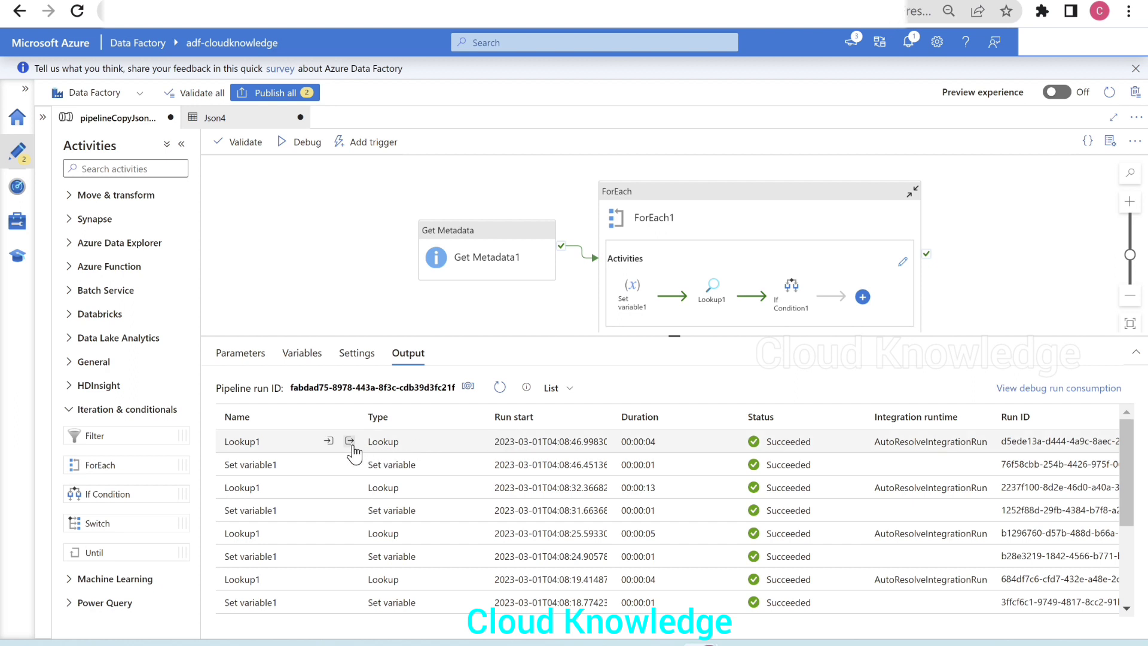
{"action": "left_click", "coordinate": [349, 443]}
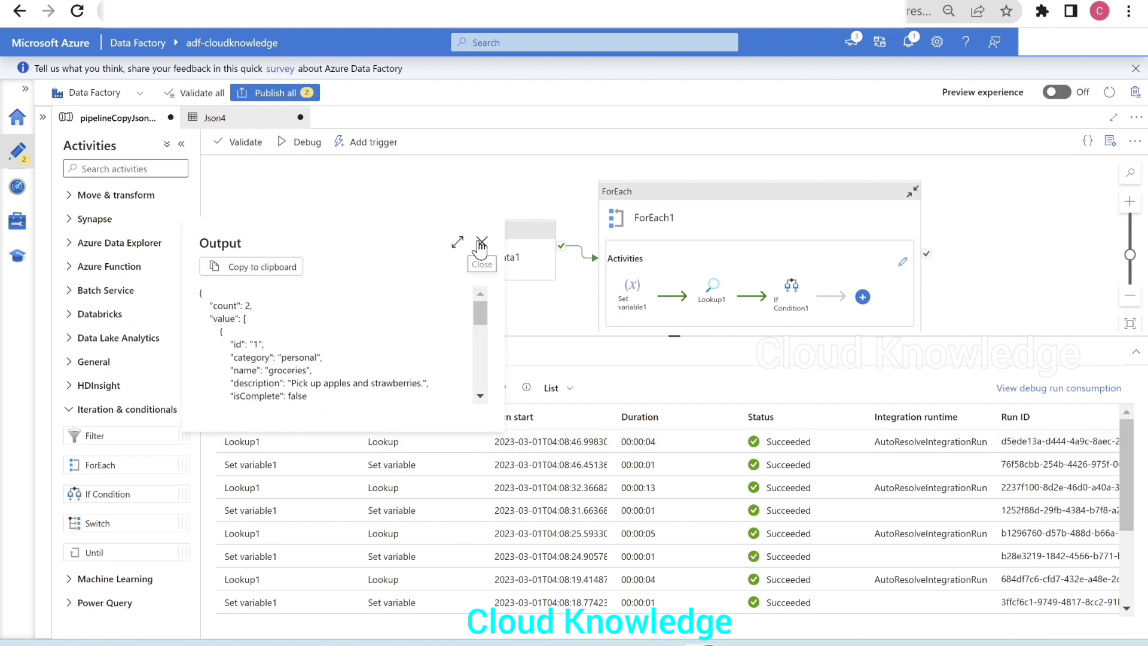
{"action": "left_click", "coordinate": [458, 244]}
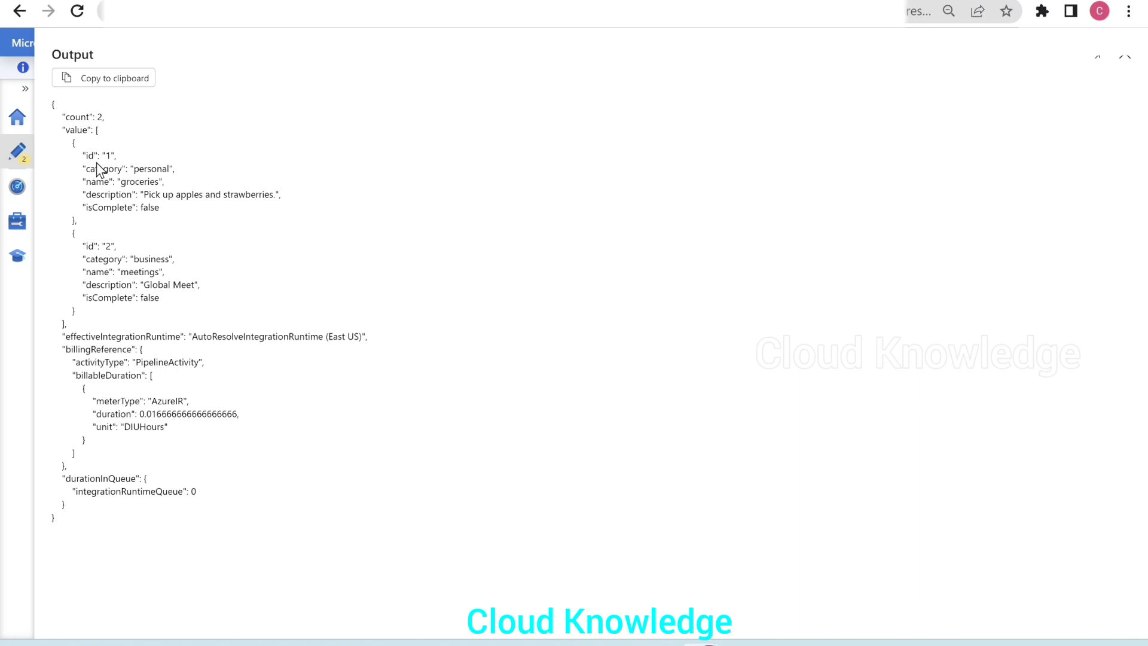
{"action": "left_click", "coordinate": [1124, 56]}
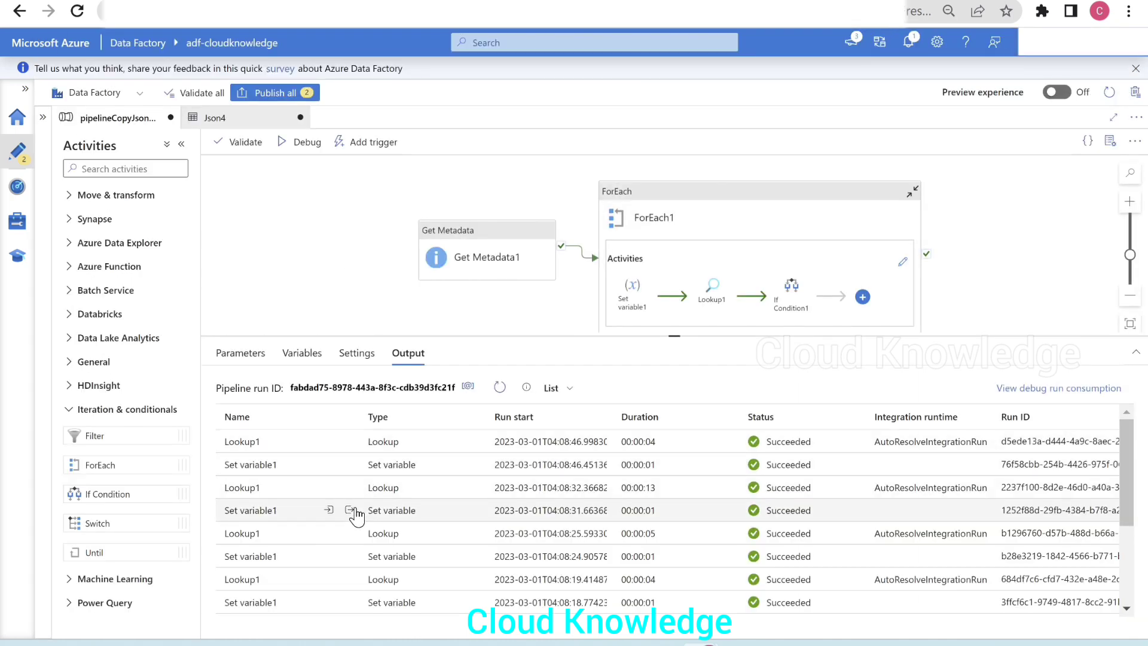
Find the loop iteration for EmptyJsonFile.json through the Set variable1 outputs and examine the value array in its Lookup1 output
{"action": "left_click", "coordinate": [350, 509]}
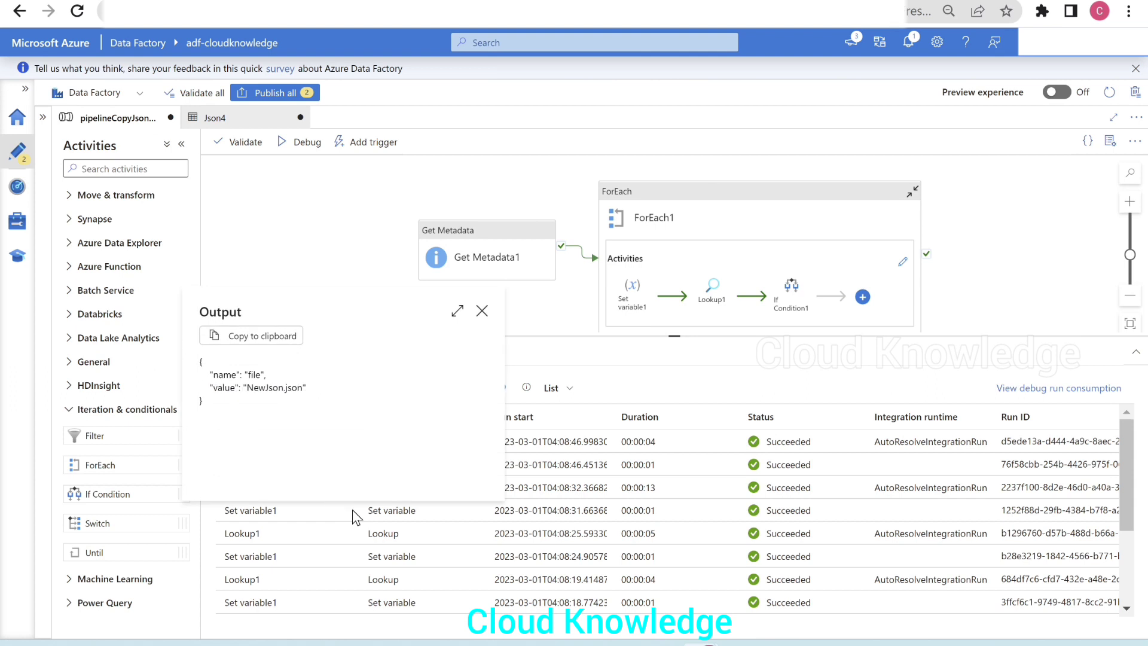
{"action": "left_click", "coordinate": [482, 310]}
{"action": "scroll", "coordinate": [327, 576], "scroll_direction": "down", "scroll_amount": 3}
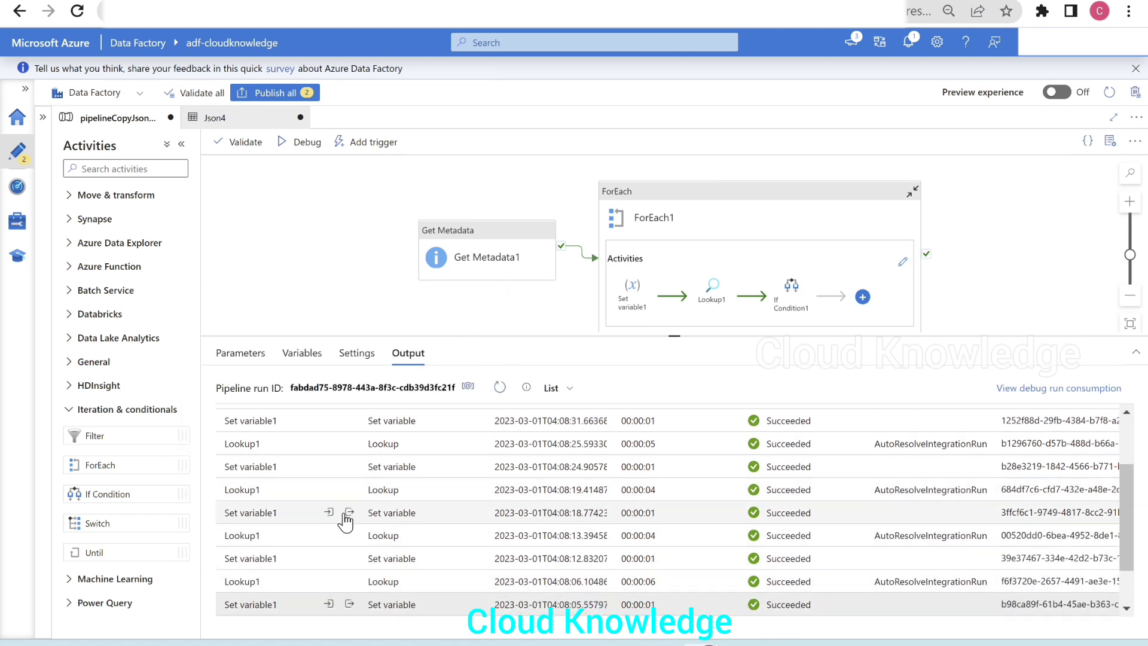
{"action": "left_click", "coordinate": [349, 512]}
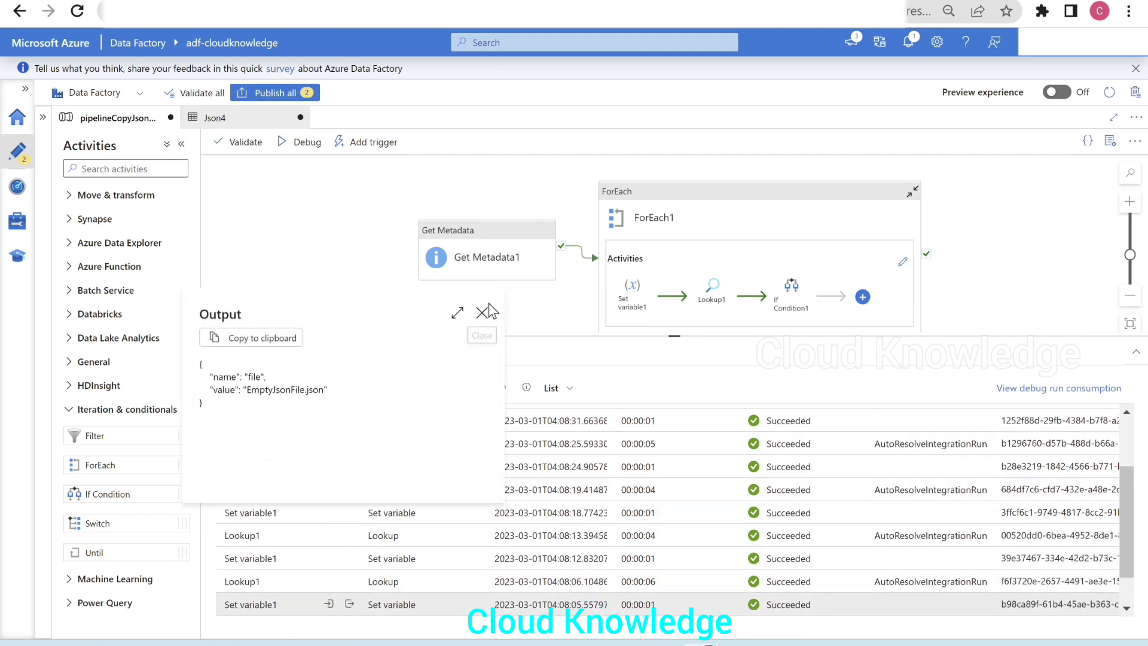
{"action": "left_click", "coordinate": [313, 524]}
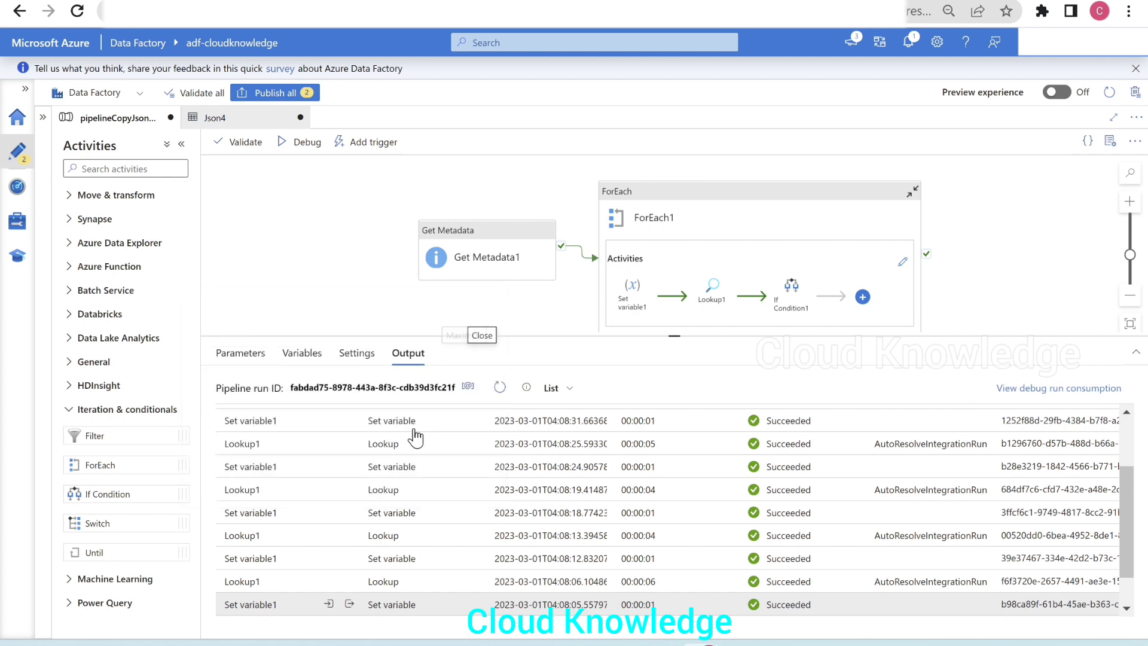
{"action": "left_click", "coordinate": [350, 490]}
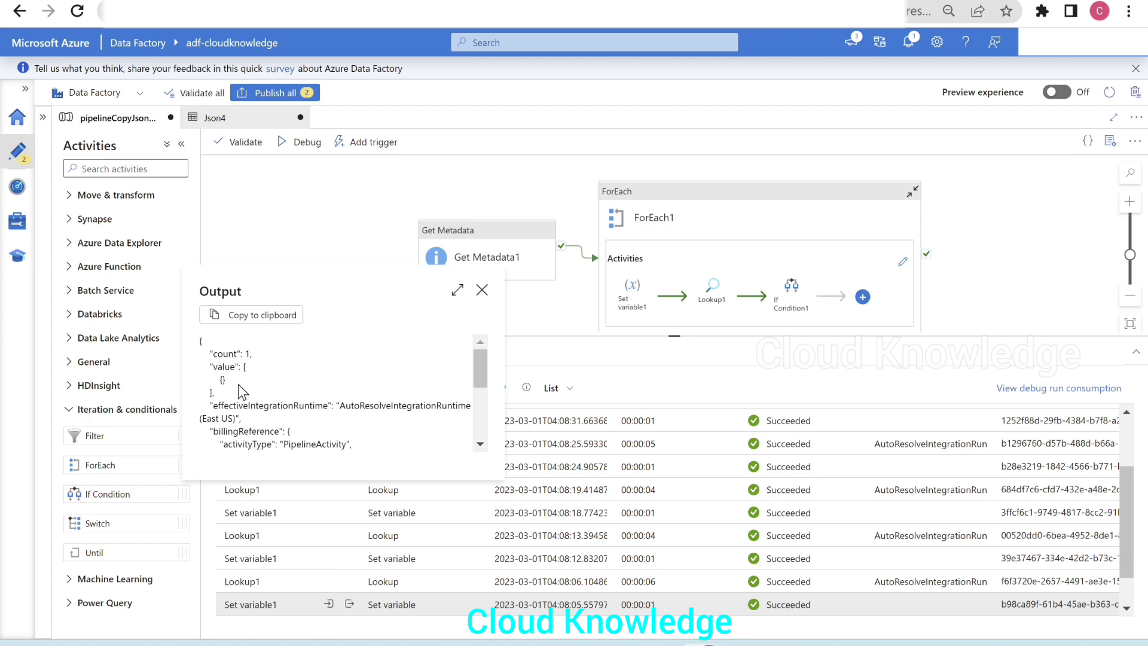
{"action": "left_click_drag", "start_coordinate": [209, 366], "coordinate": [239, 367]}
{"action": "left_click", "coordinate": [792, 302]}
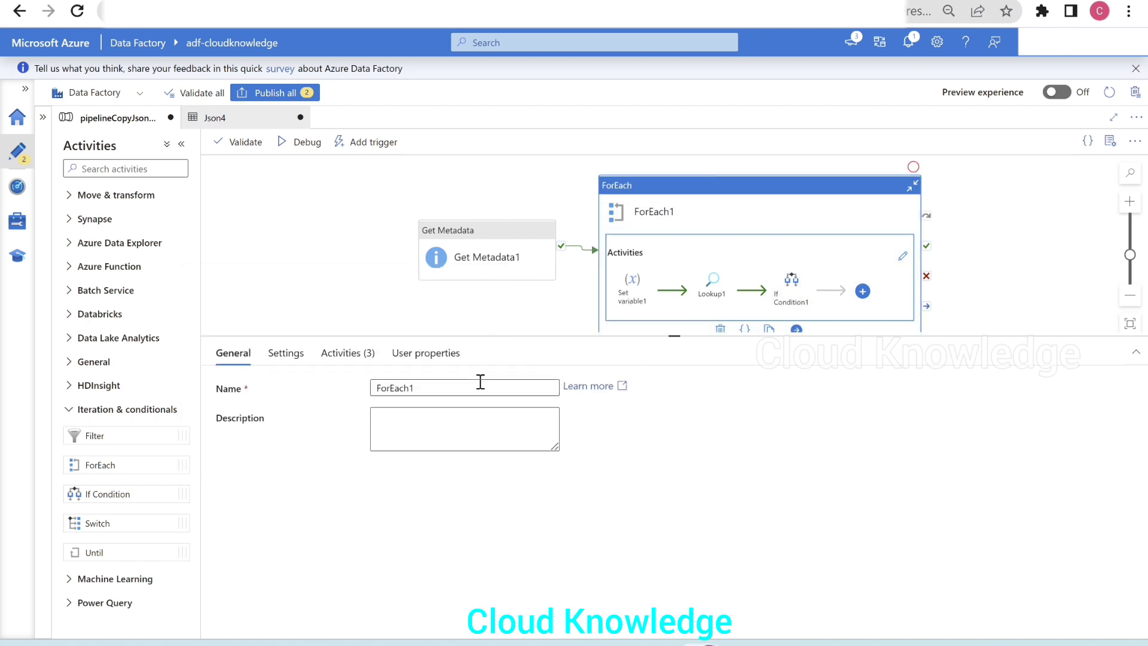
{"action": "left_click", "coordinate": [343, 353]}
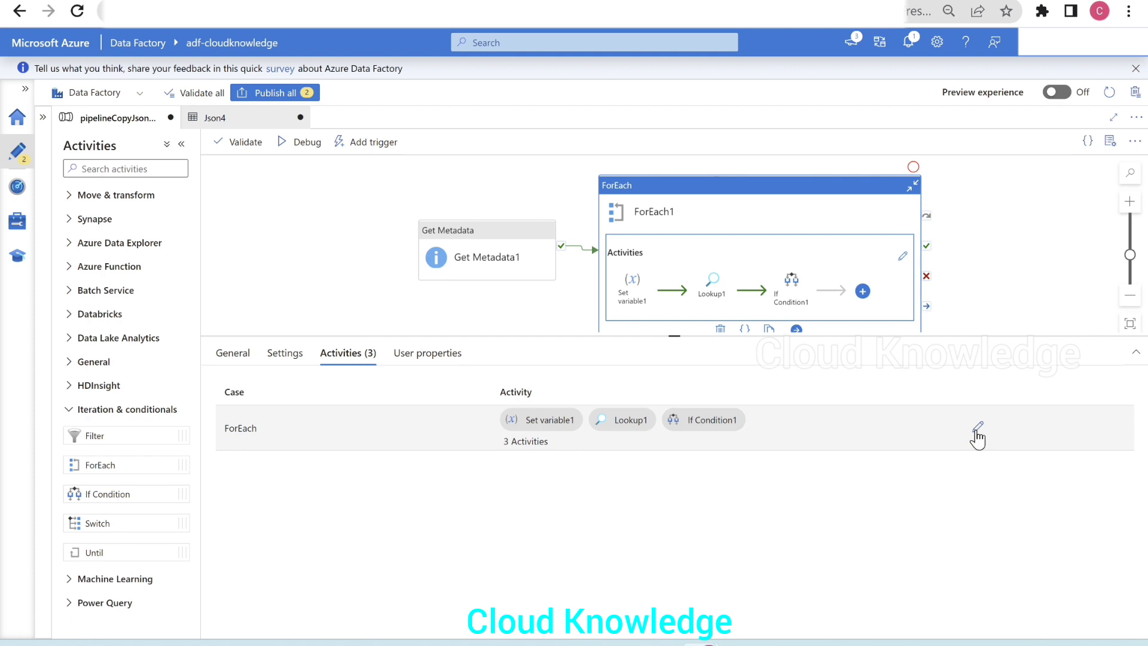
{"action": "left_click", "coordinate": [792, 292]}
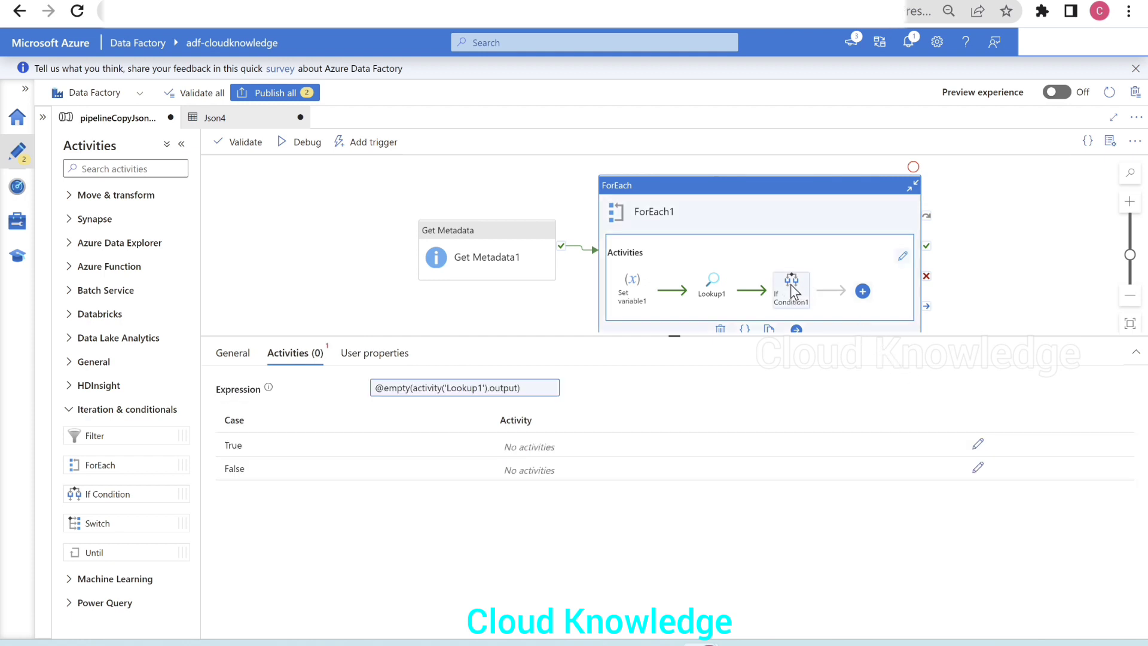
{"action": "left_click", "coordinate": [482, 387]}
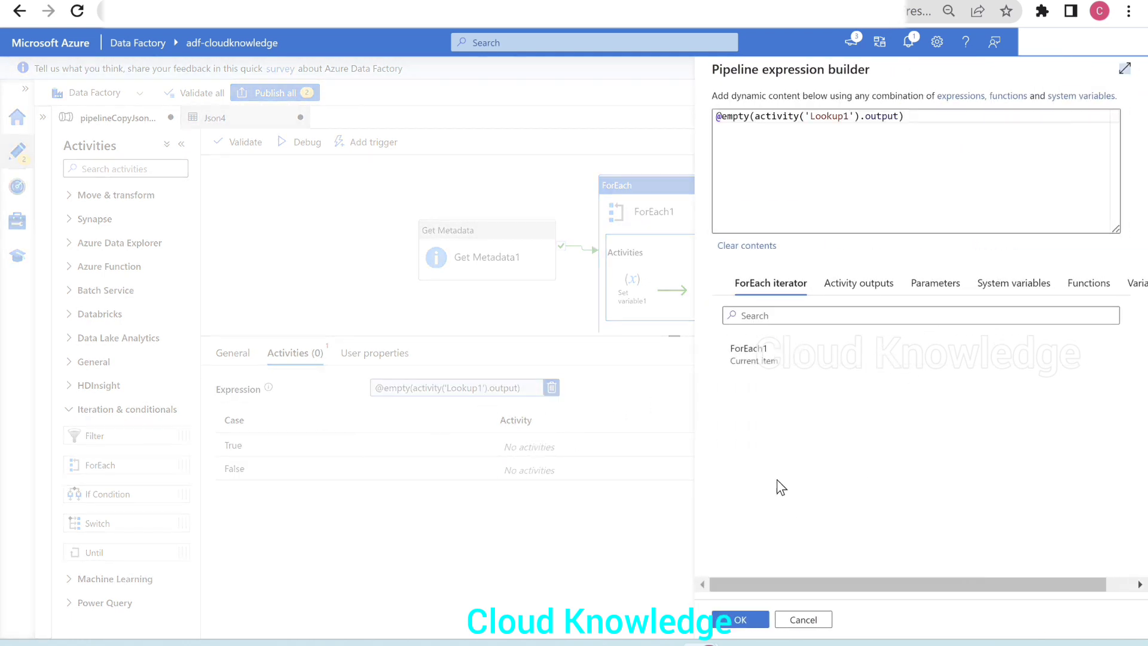
{"action": "left_click", "coordinate": [901, 117]}
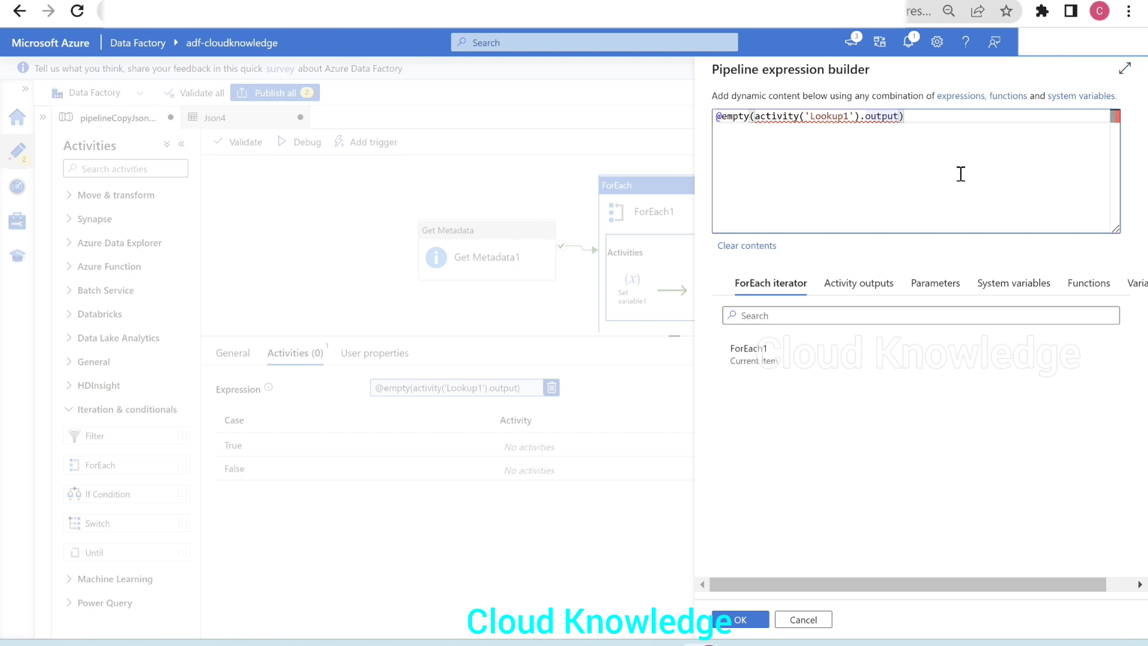
{"action": "type", "text": "."}
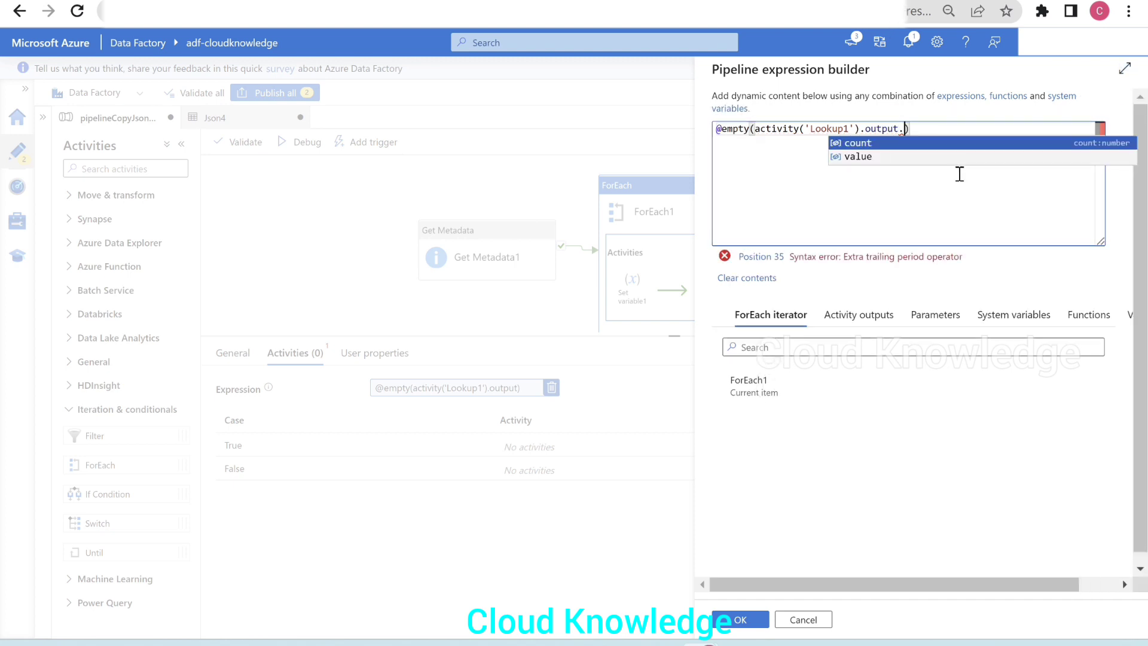
{"action": "left_click", "coordinate": [860, 157]}
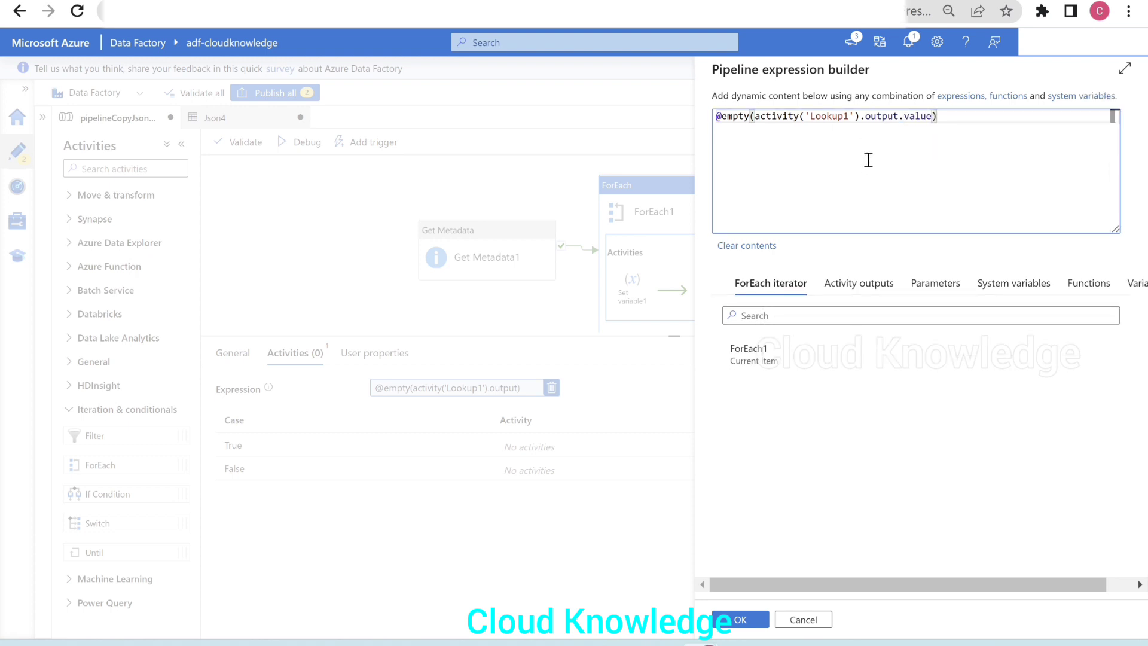
{"action": "type", "text": "[0]"}
{"action": "mouse_move", "coordinate": [738, 122]}
{"action": "left_click", "coordinate": [747, 624]}
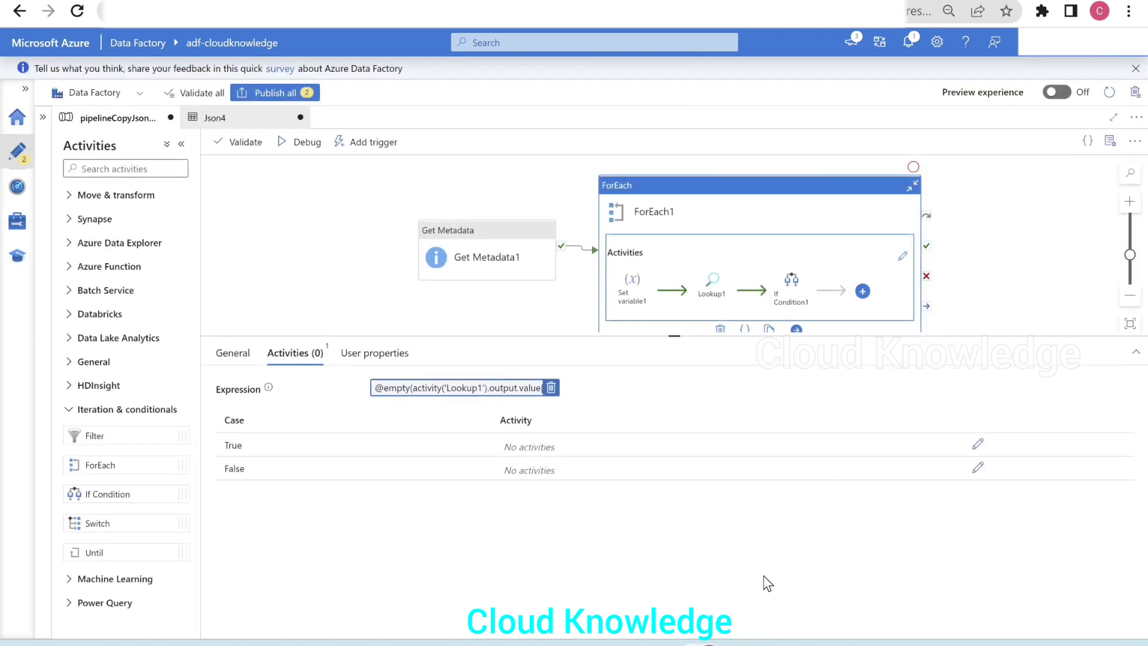
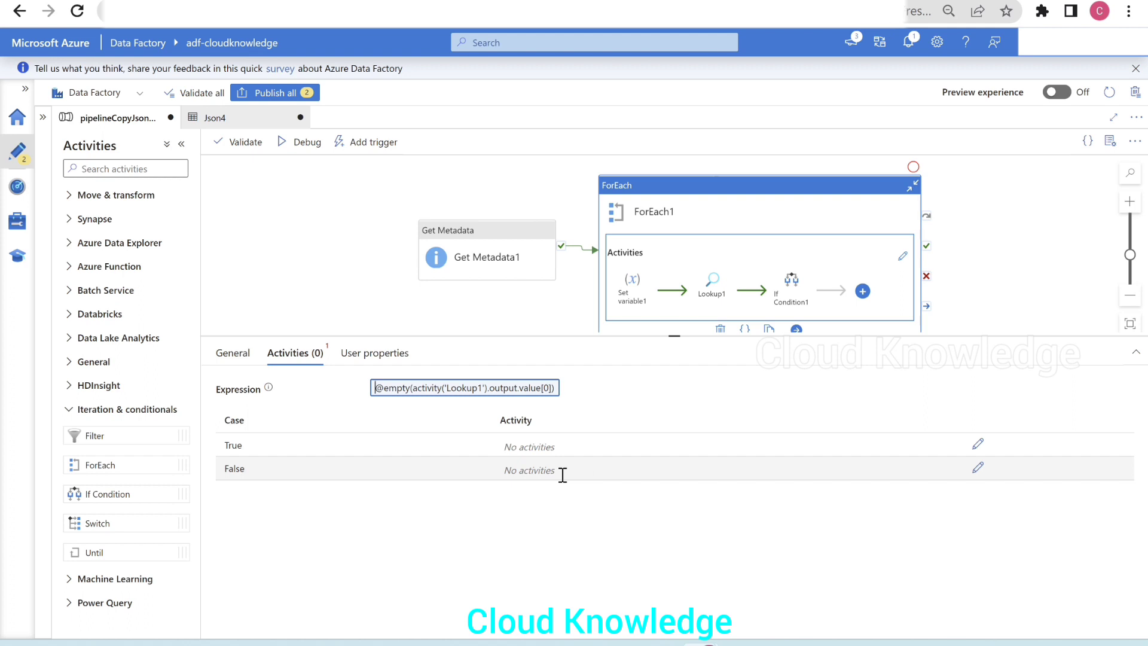
Add a Copy data activity to the False case of If Condition1
{"action": "left_click", "coordinate": [977, 470]}
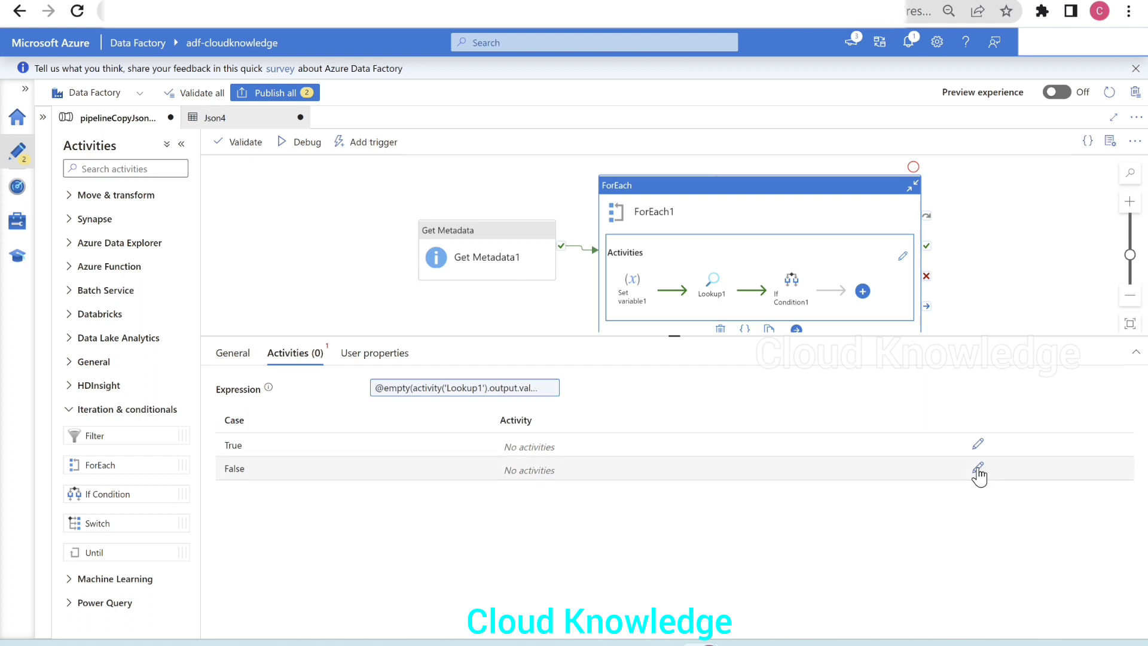
{"action": "left_click", "coordinate": [977, 469]}
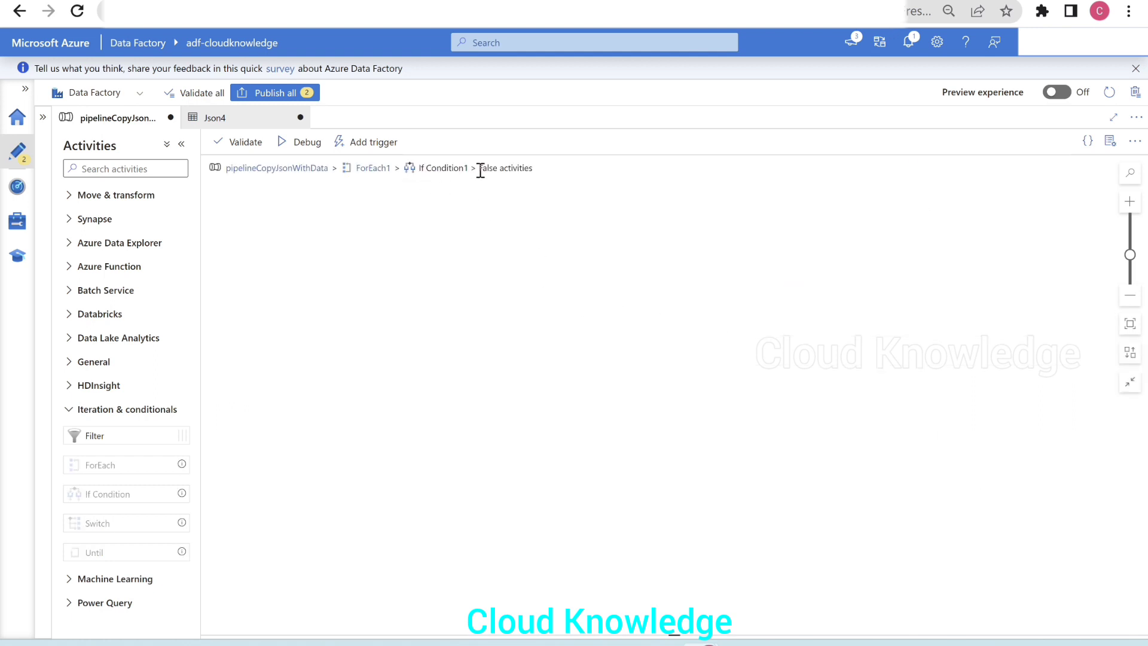
{"action": "left_click", "coordinate": [127, 197]}
{"action": "left_click_drag", "start_coordinate": [76, 222], "coordinate": [499, 207]}
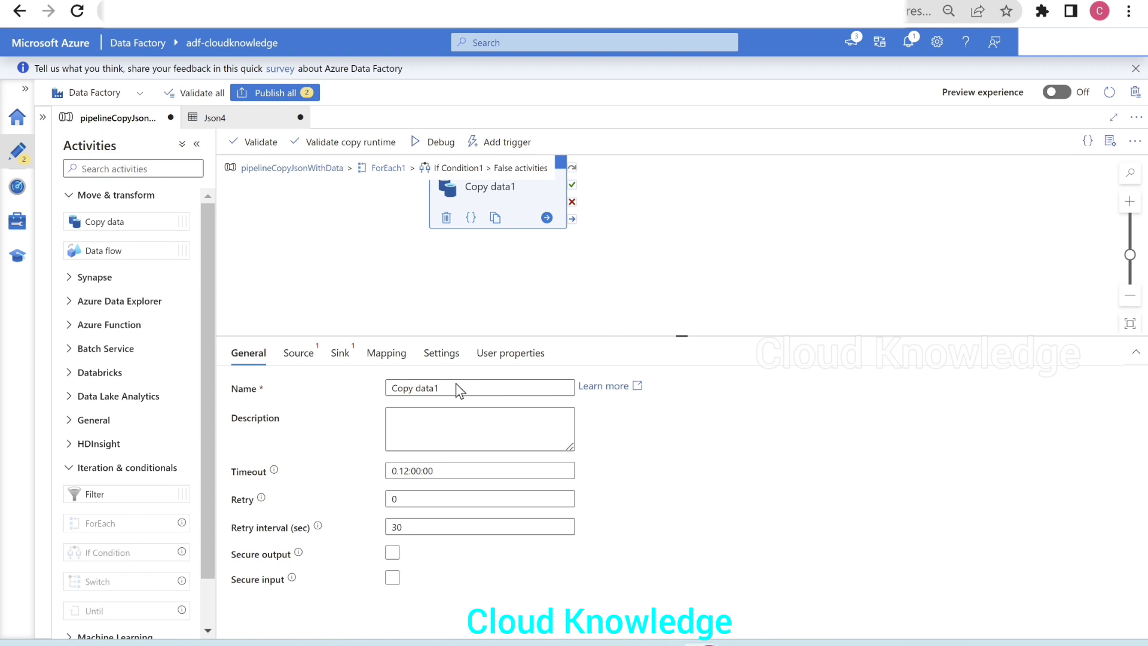
Set the source dataset of Copy data1 to the existing Json4 dataset
{"action": "left_click", "coordinate": [299, 355]}
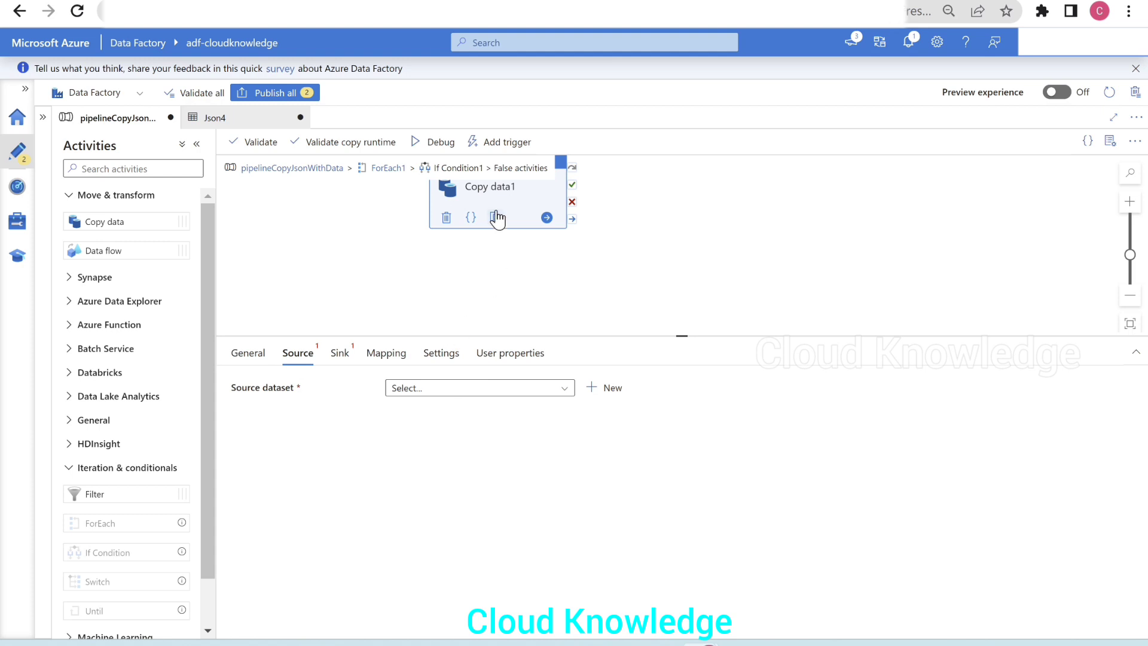
{"action": "left_click", "coordinate": [486, 394]}
{"action": "scroll", "coordinate": [501, 513], "scroll_direction": "down", "scroll_amount": 5}
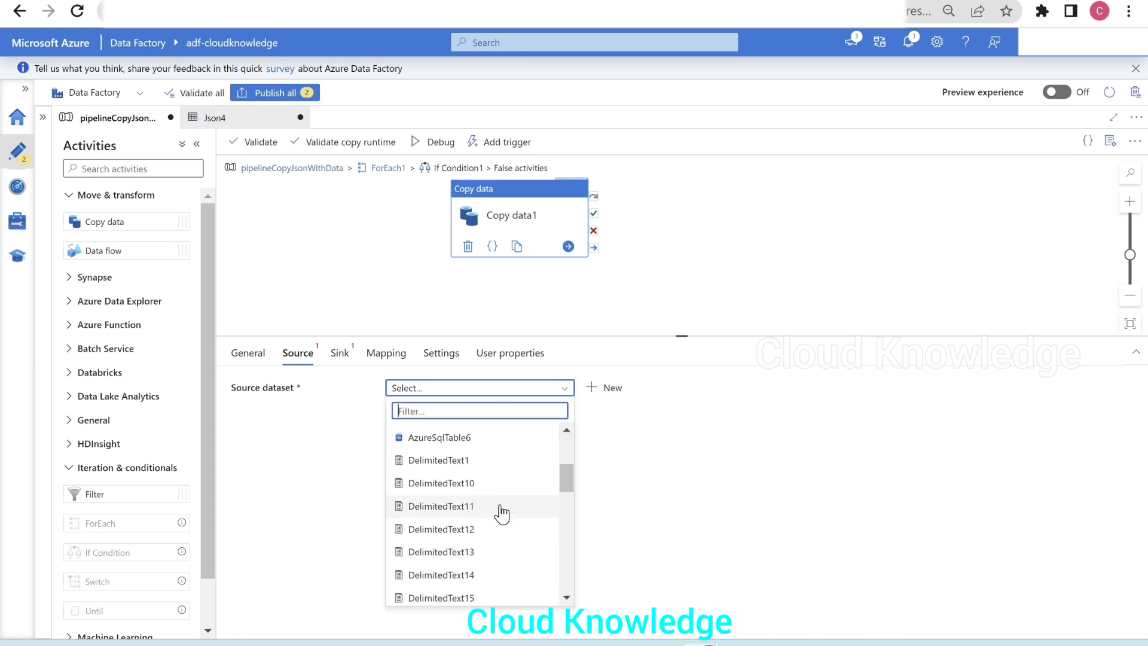
{"action": "scroll", "coordinate": [501, 512], "scroll_direction": "down", "scroll_amount": 3}
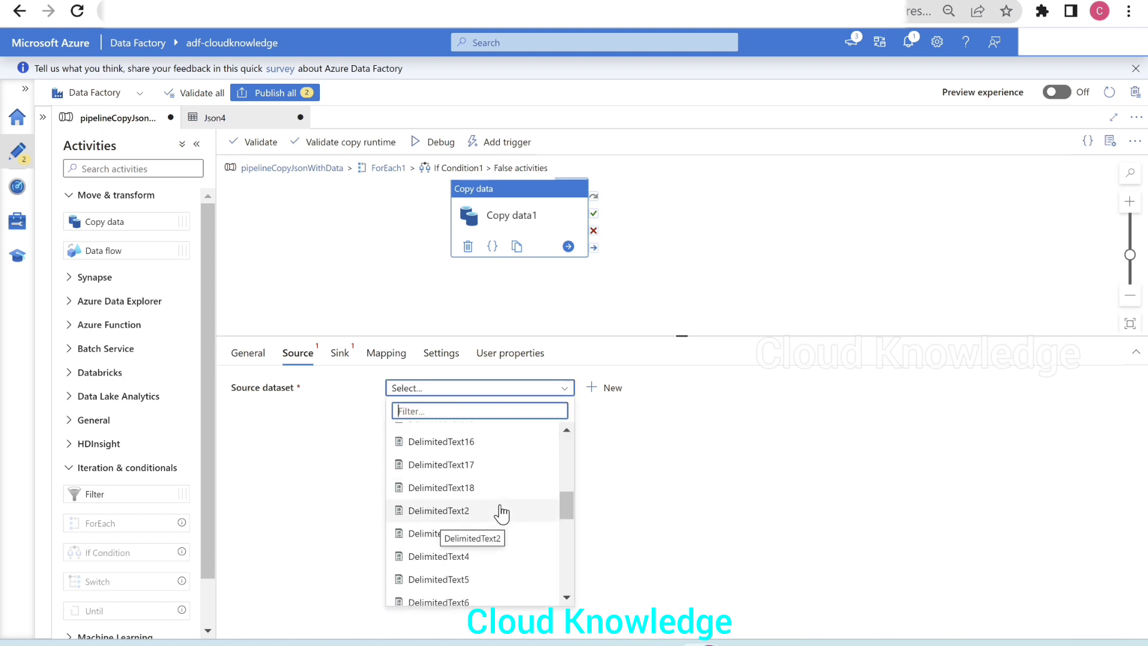
{"action": "scroll", "coordinate": [501, 512], "scroll_direction": "down", "scroll_amount": 10}
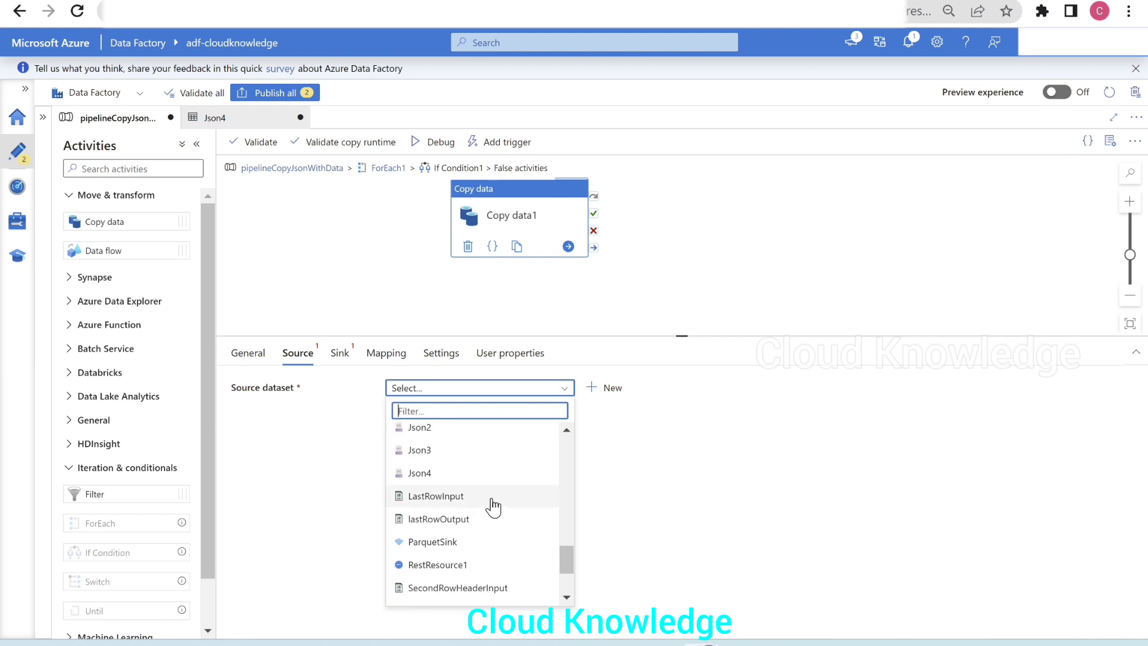
{"action": "left_click", "coordinate": [462, 474]}
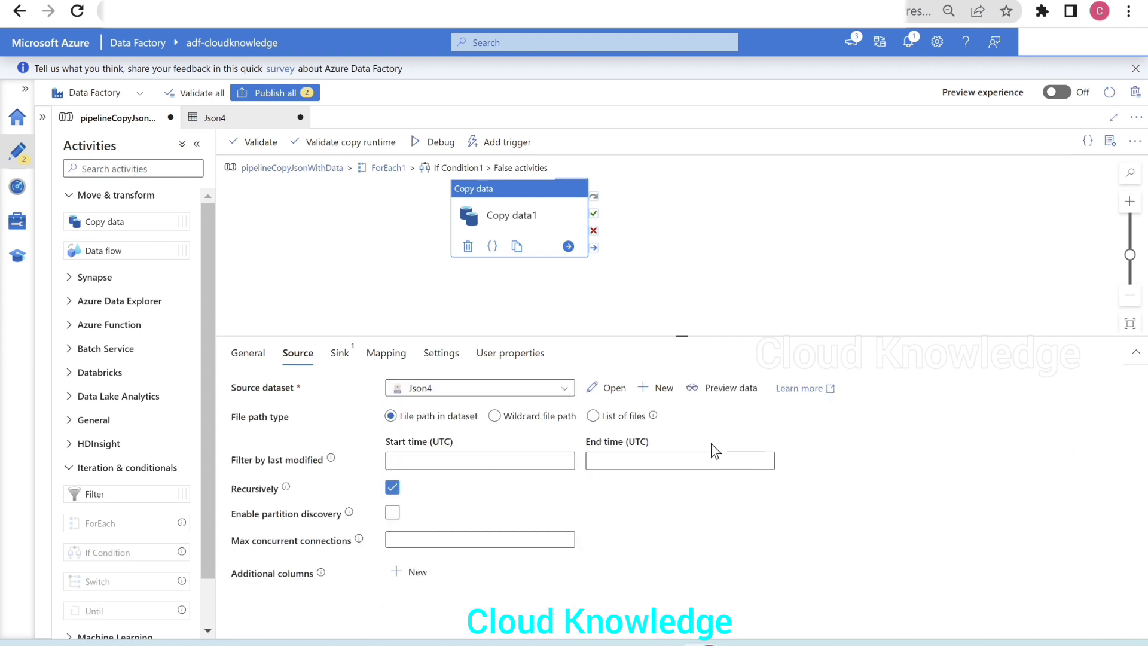
{"action": "left_click", "coordinate": [495, 416]}
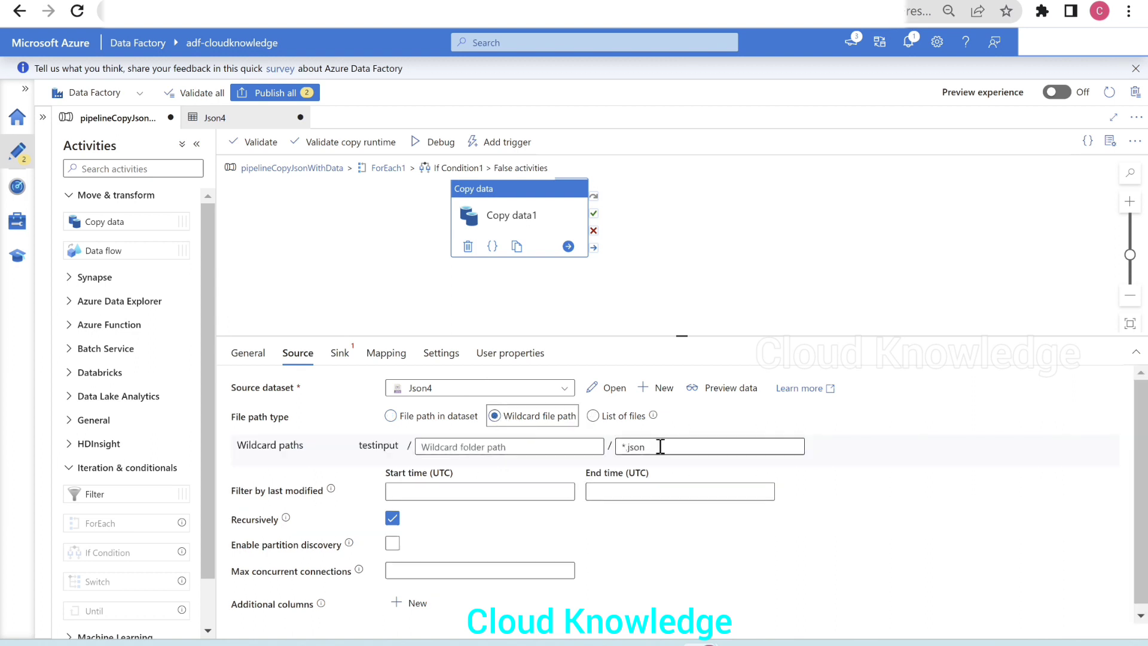
{"action": "left_click_drag", "start_coordinate": [654, 443], "coordinate": [585, 441]}
{"action": "key", "text": "BackSpace"}
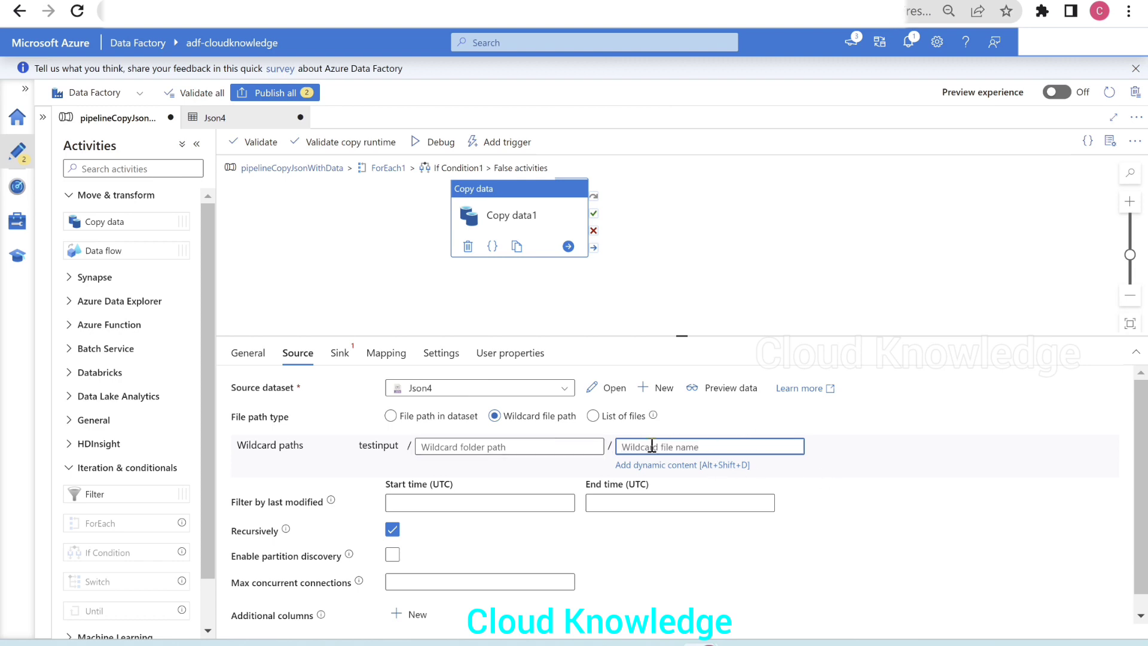
{"action": "left_click", "coordinate": [674, 466]}
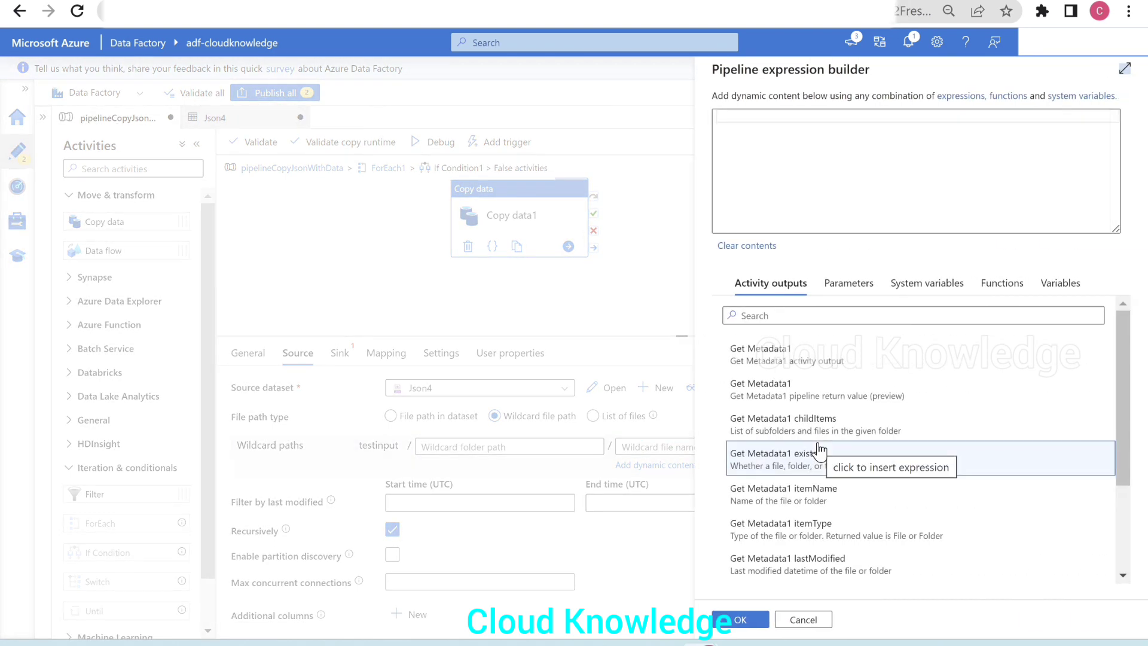
{"action": "left_click", "coordinate": [1055, 290]}
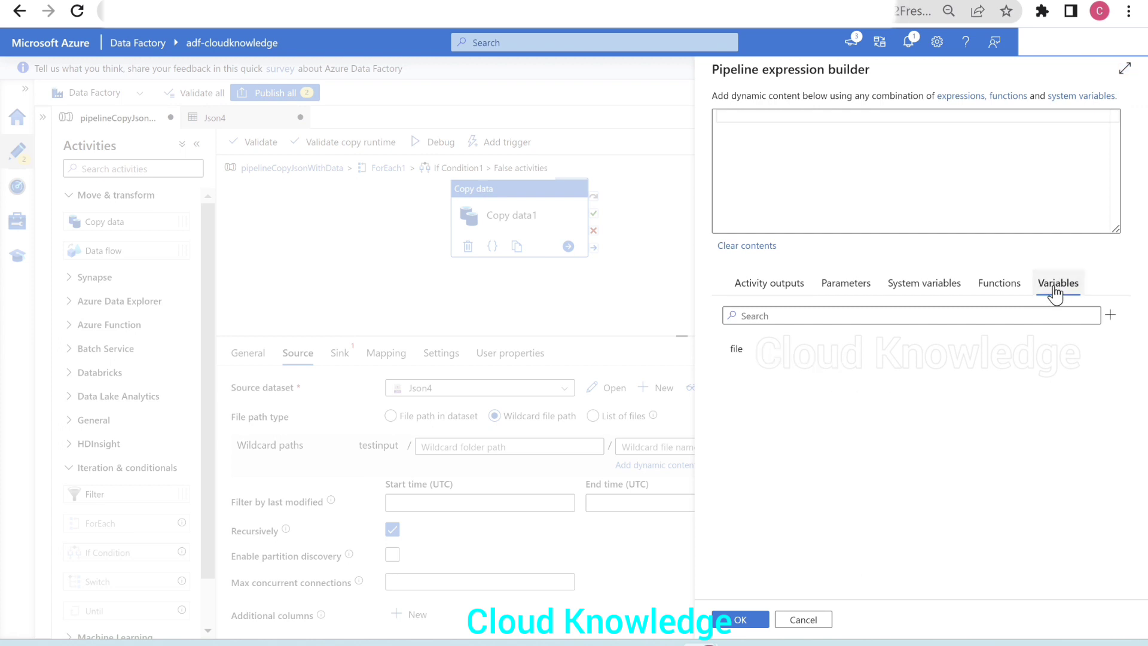
{"action": "left_click", "coordinate": [765, 352]}
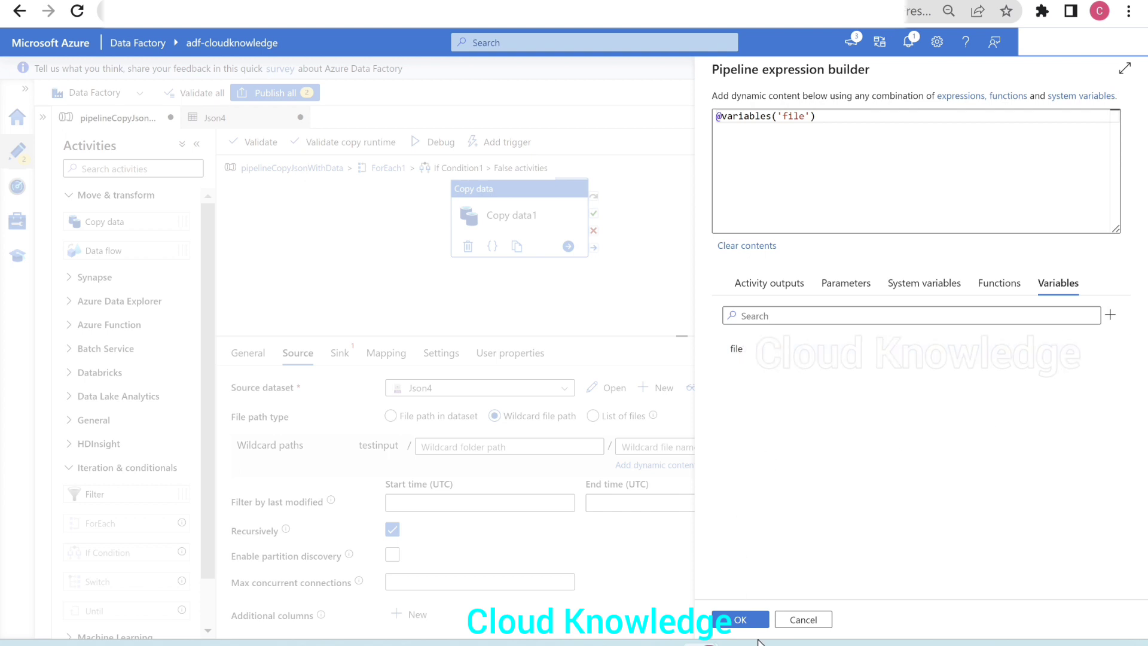
{"action": "left_click", "coordinate": [742, 619]}
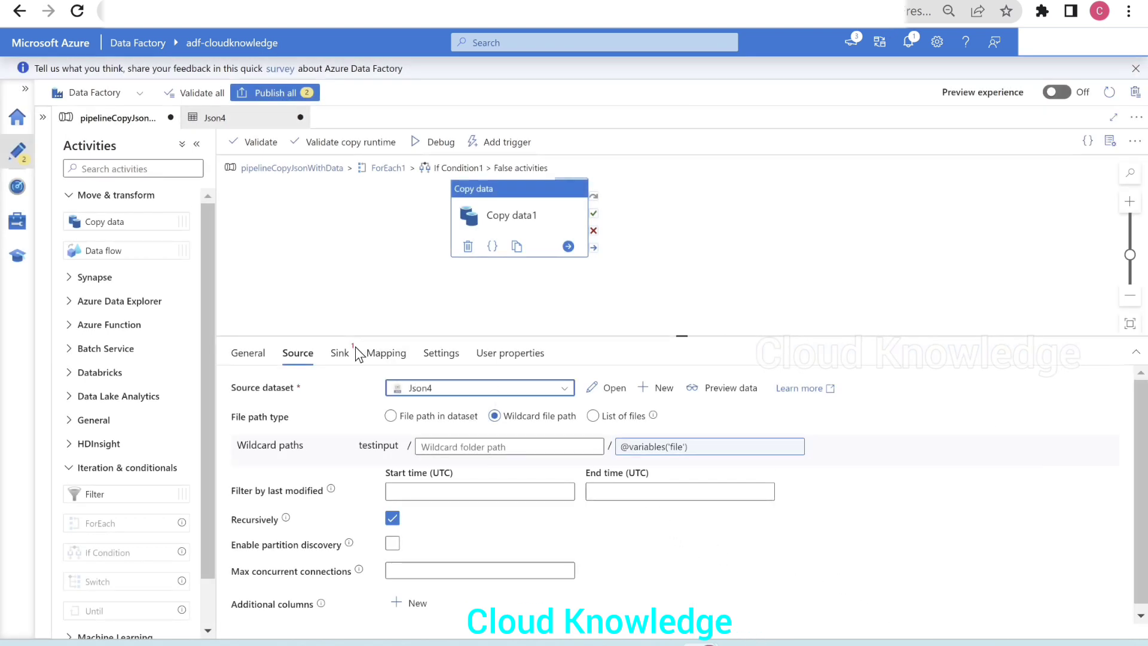
Start a new sink dataset for Copy data1 on Azure Data Lake Storage Gen2 in JSON format
{"action": "left_click", "coordinate": [340, 354]}
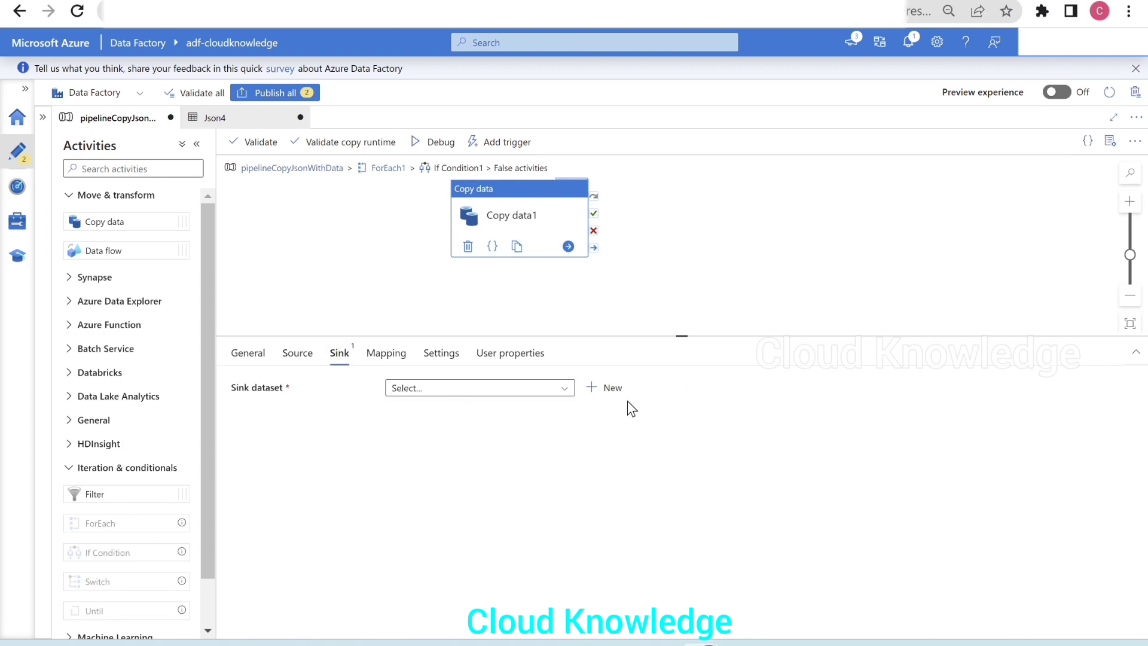
{"action": "left_click", "coordinate": [607, 392]}
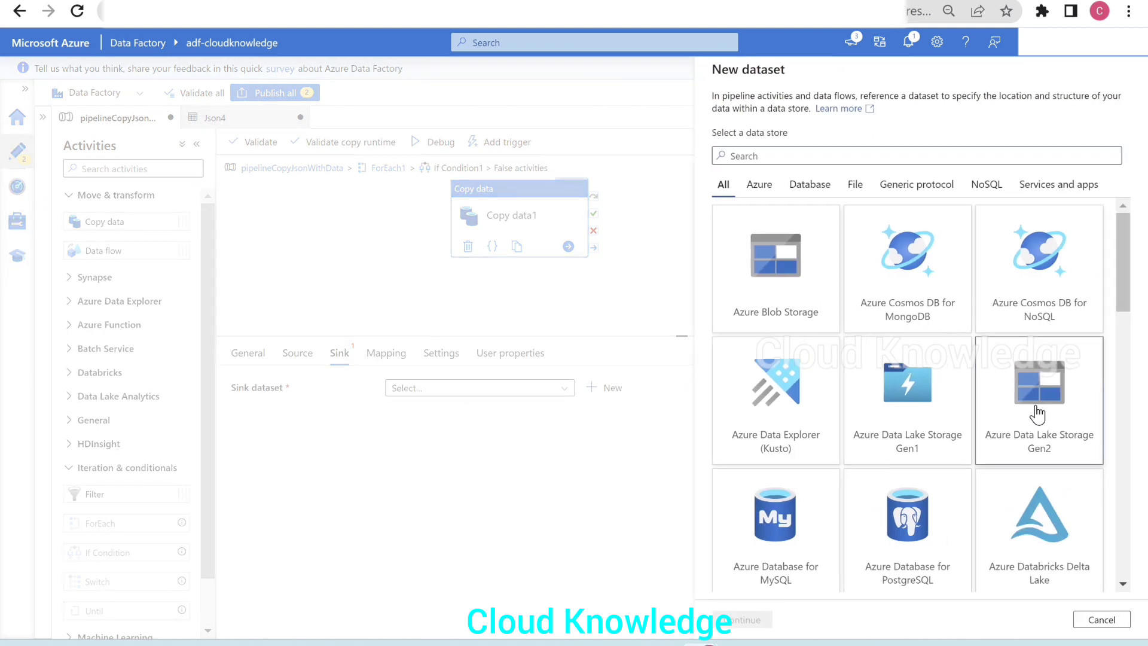
{"action": "left_click", "coordinate": [1037, 413]}
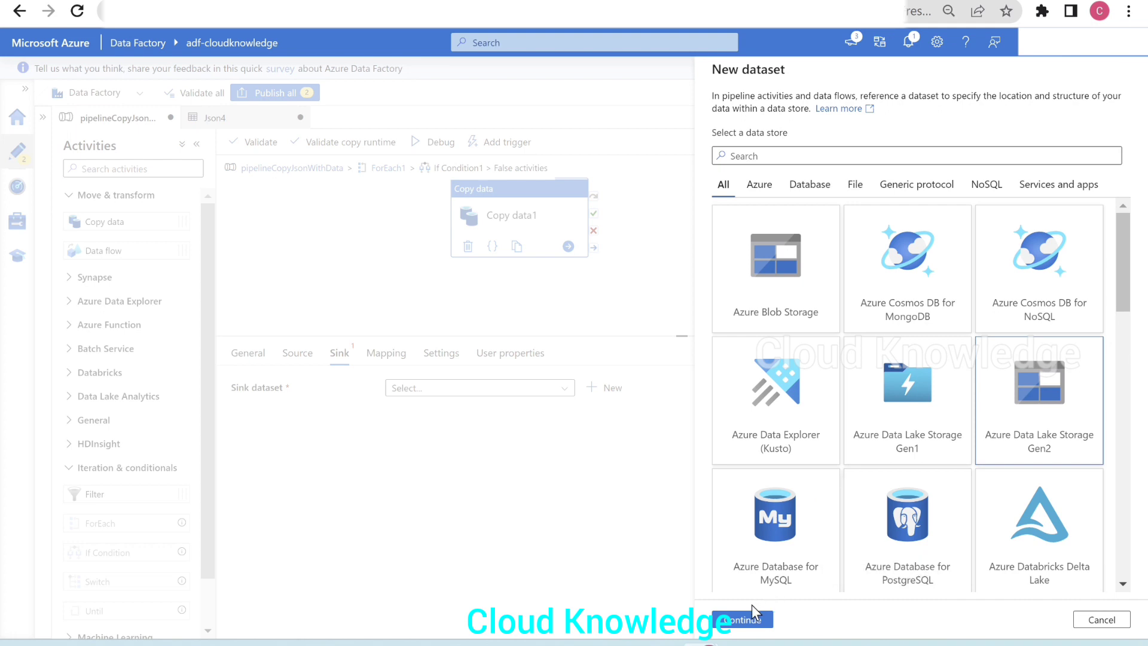
{"action": "left_click", "coordinate": [742, 620]}
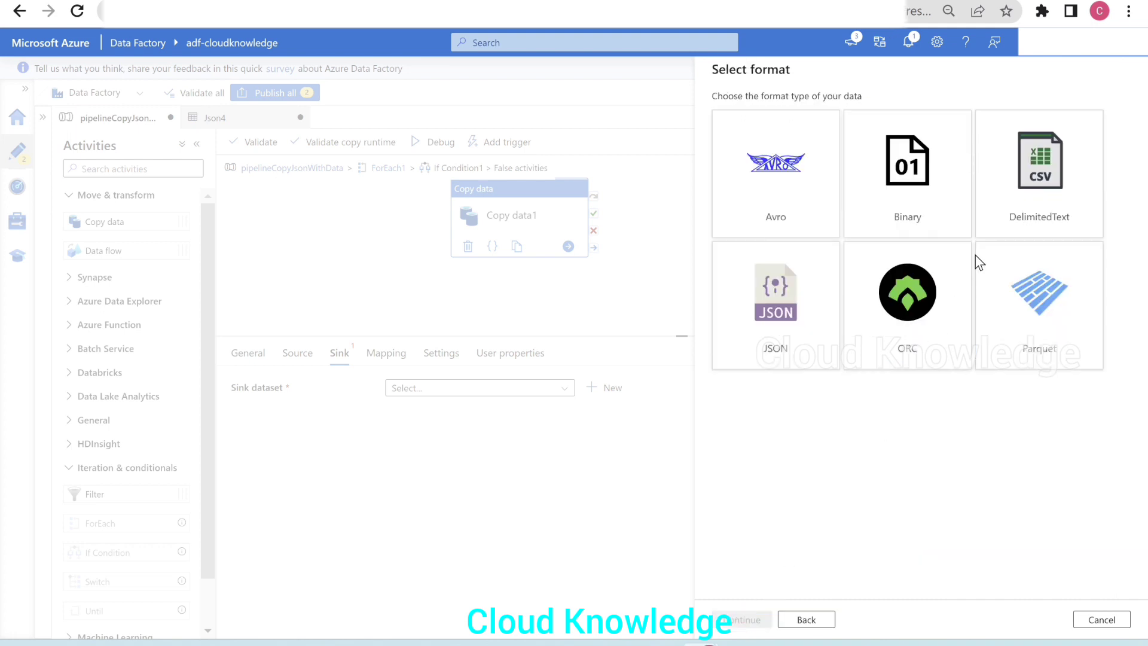
{"action": "left_click", "coordinate": [780, 313]}
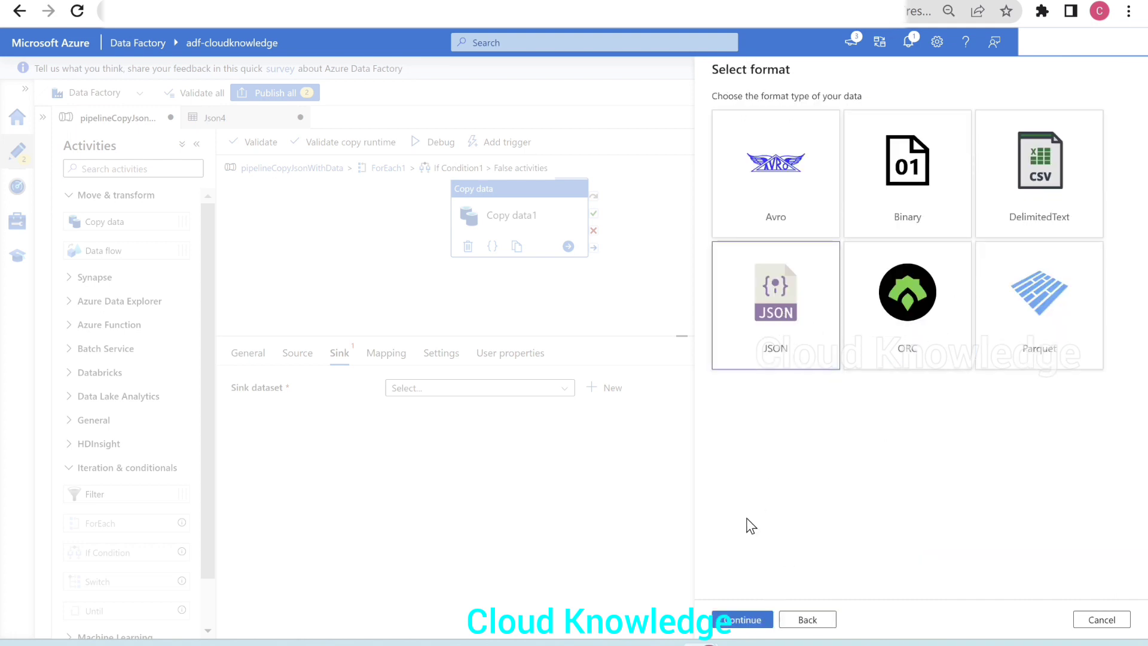
{"action": "left_click", "coordinate": [743, 620]}
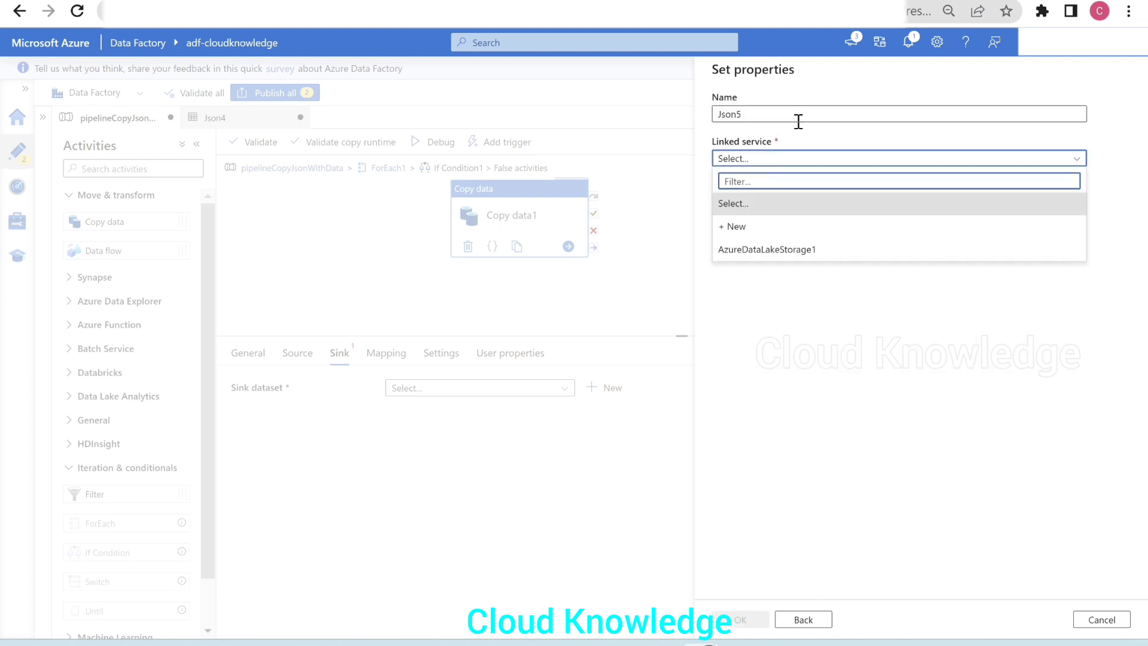
Create the sink dataset with linked service AzureDataLakeStorage1, file path testoutput/JsonOutput and schema import set to None
{"action": "left_click", "coordinate": [811, 114]}
{"action": "left_click", "coordinate": [758, 157]}
{"action": "left_click", "coordinate": [759, 250]}
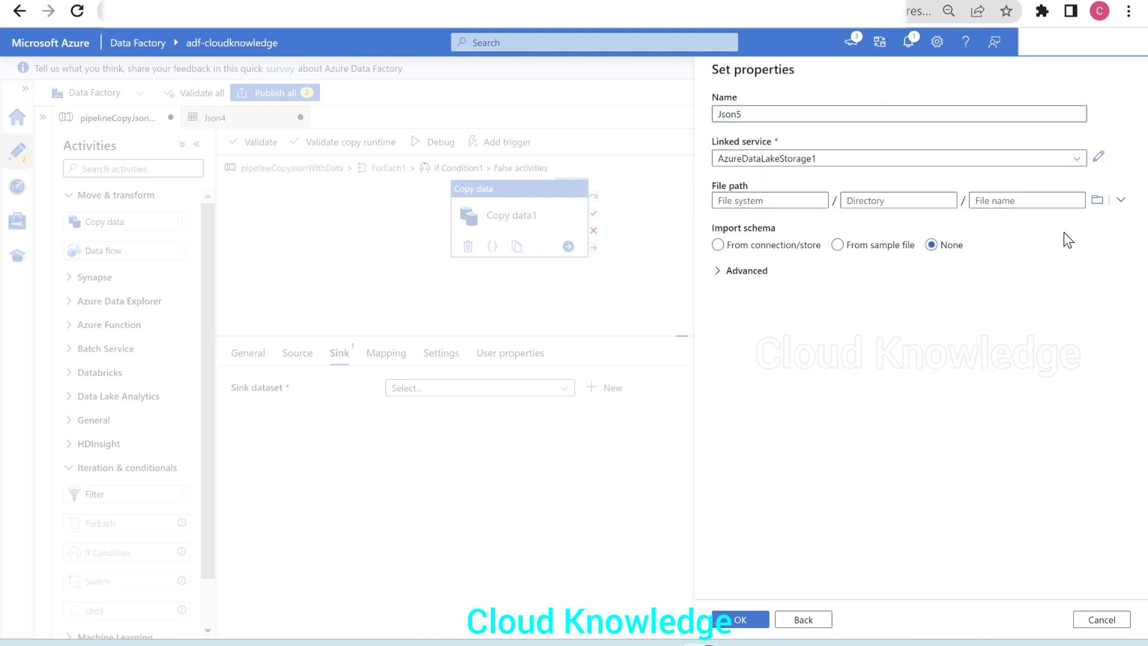
{"action": "left_click", "coordinate": [1099, 202]}
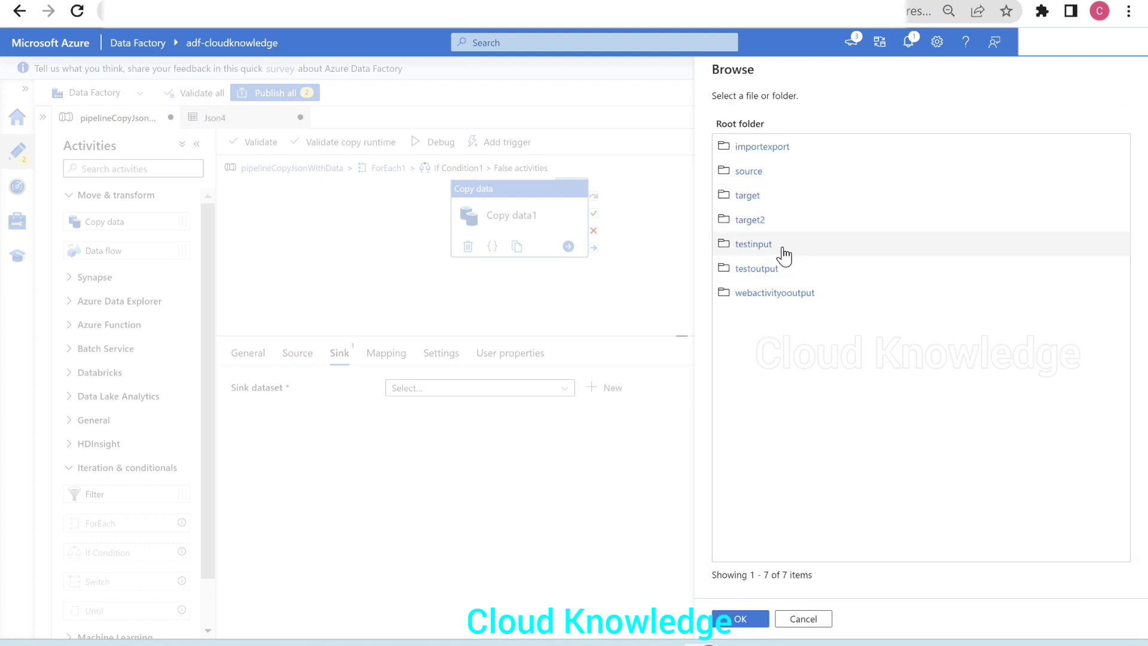
{"action": "left_click", "coordinate": [753, 270]}
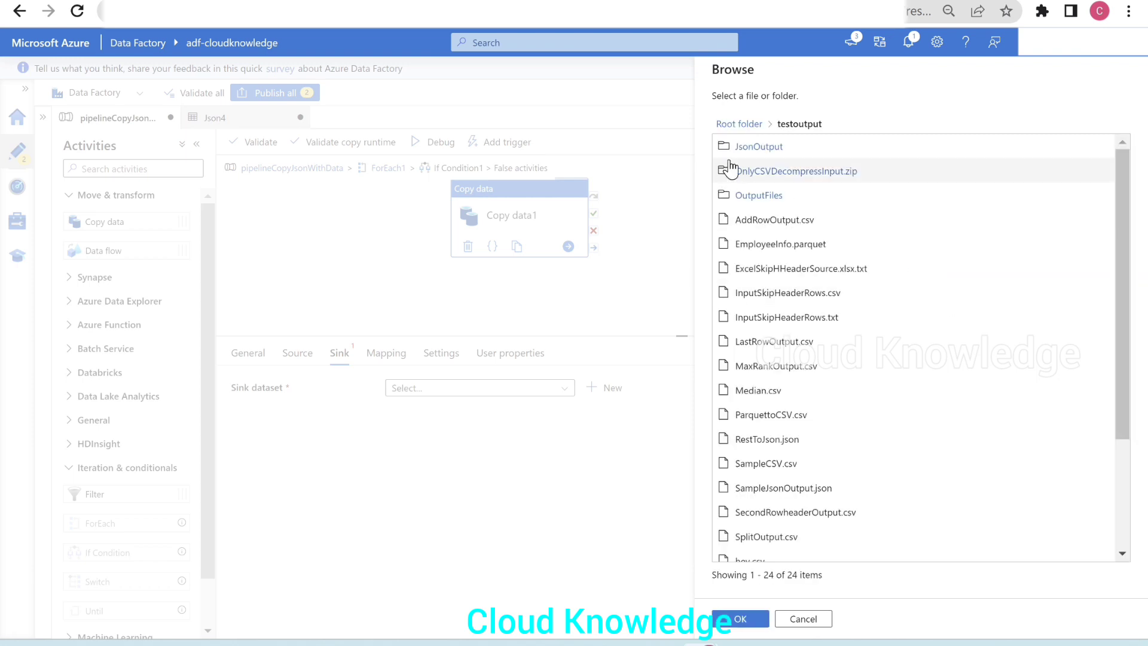
{"action": "left_click", "coordinate": [755, 149]}
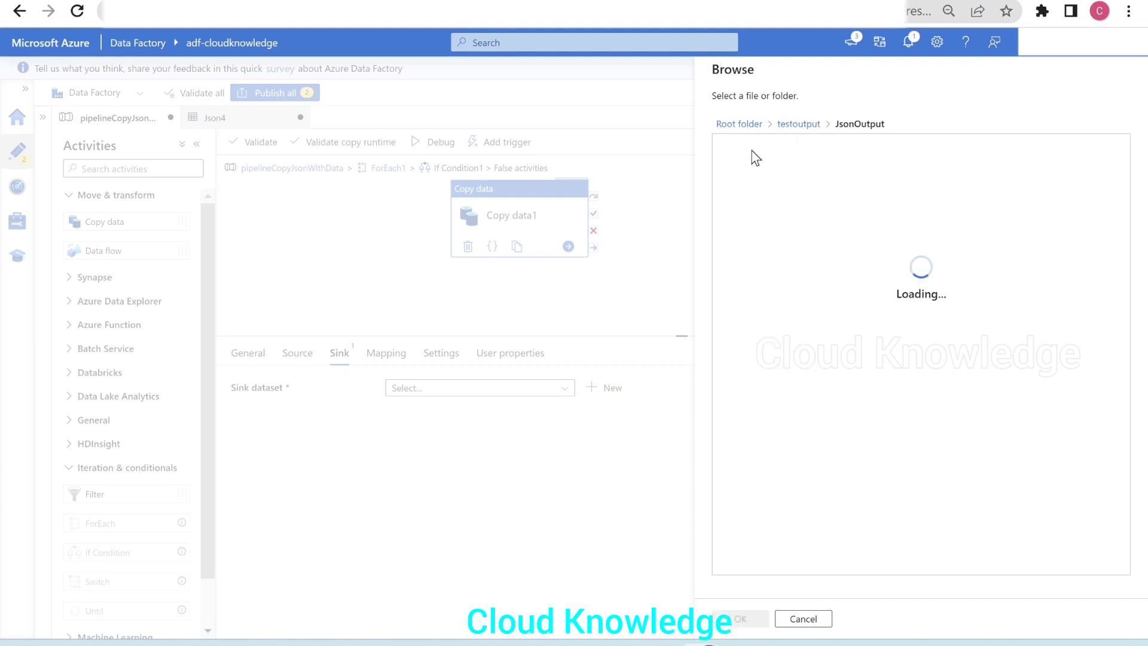
{"action": "left_click", "coordinate": [740, 619]}
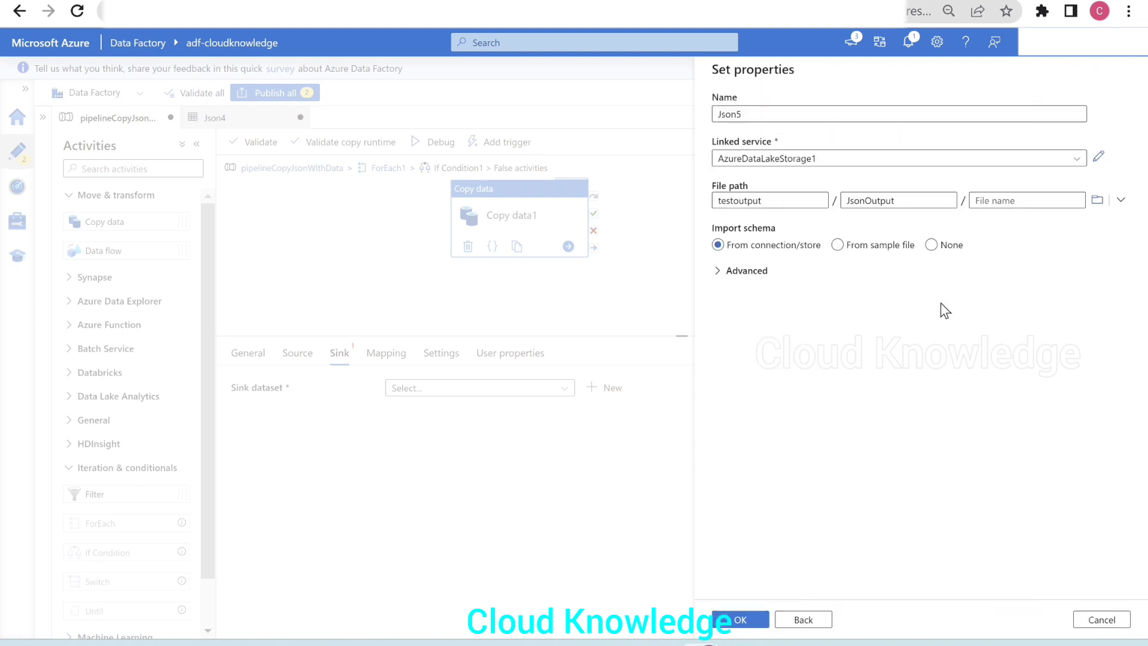
{"action": "left_click", "coordinate": [930, 244]}
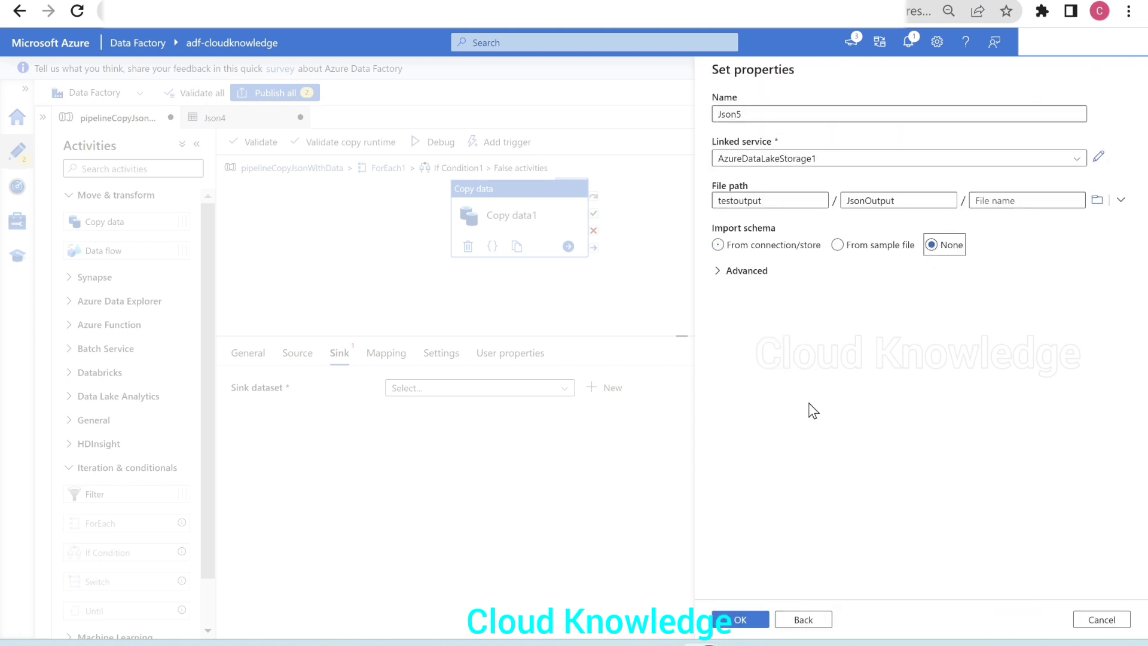
{"action": "left_click", "coordinate": [727, 626]}
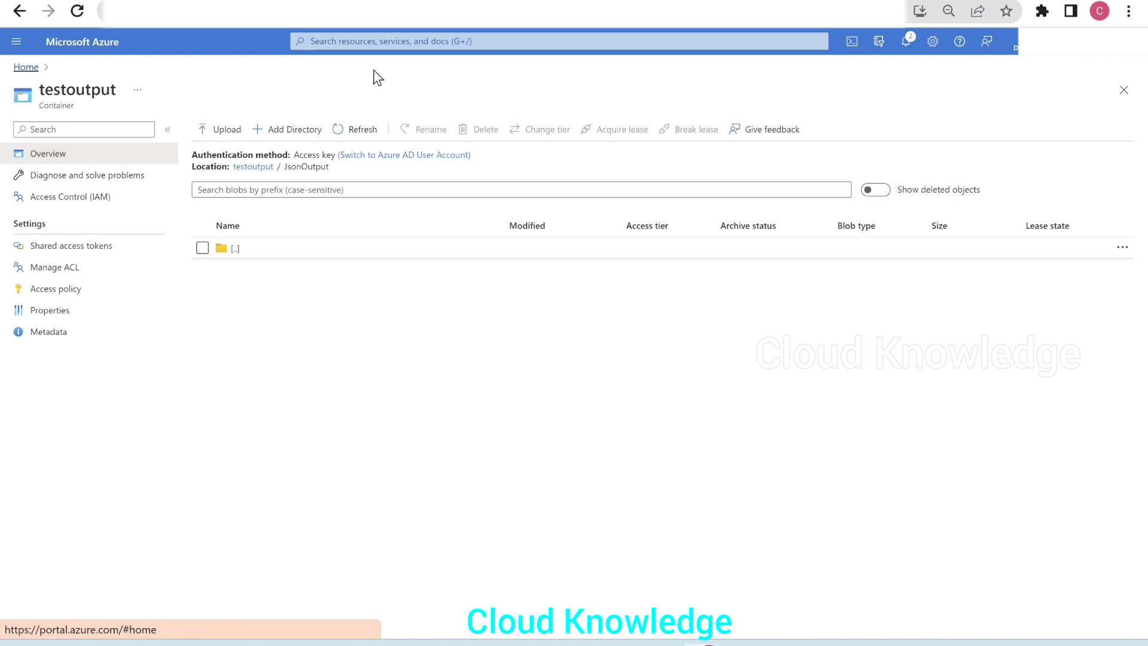
Switch to the Azure portal and examine the JsonOutput folder in the testoutput container of the cloudknowlegegen2 storage account
{"action": "left_click", "coordinate": [31, 68]}
{"action": "left_click", "coordinate": [263, 285]}
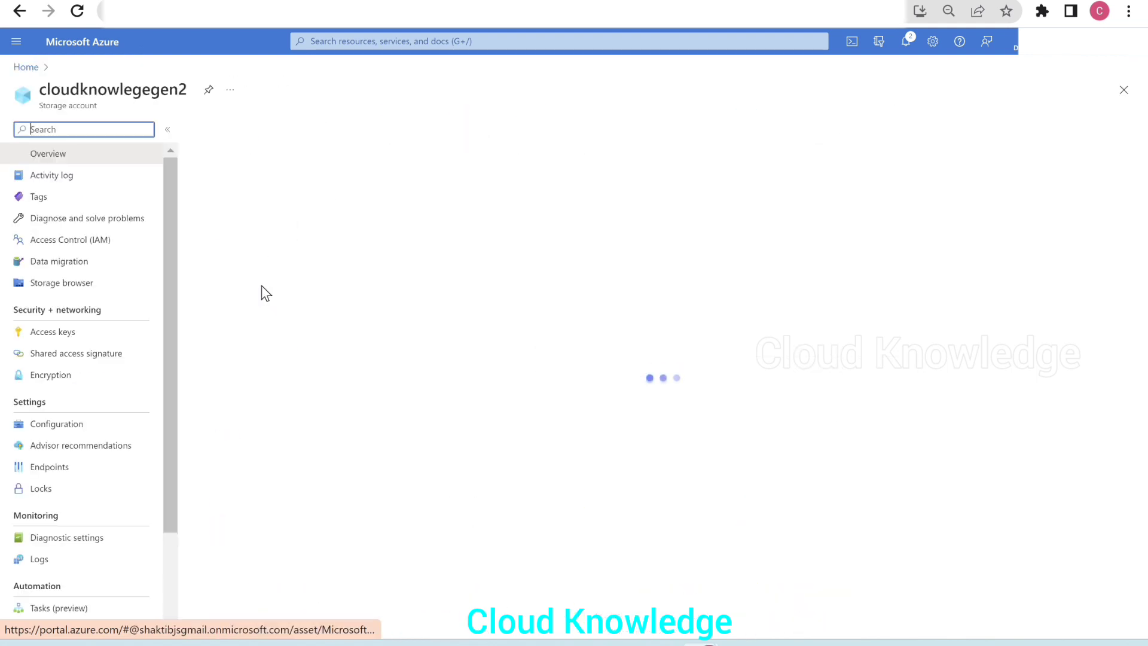
{"action": "left_click", "coordinate": [75, 352]}
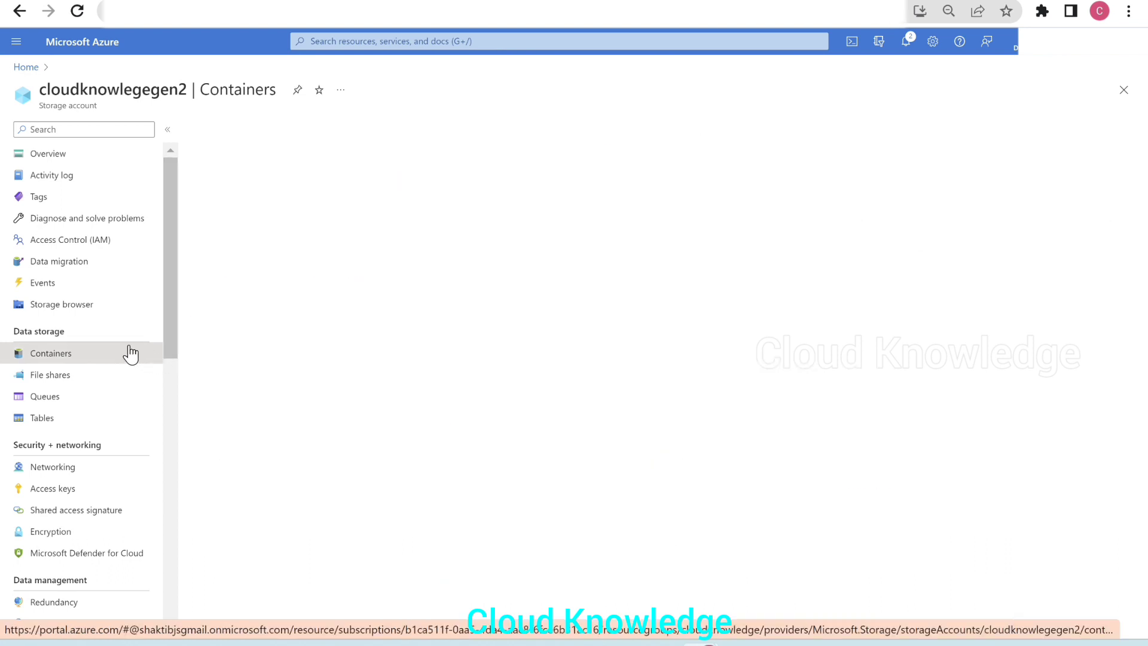
{"action": "left_click", "coordinate": [246, 350]}
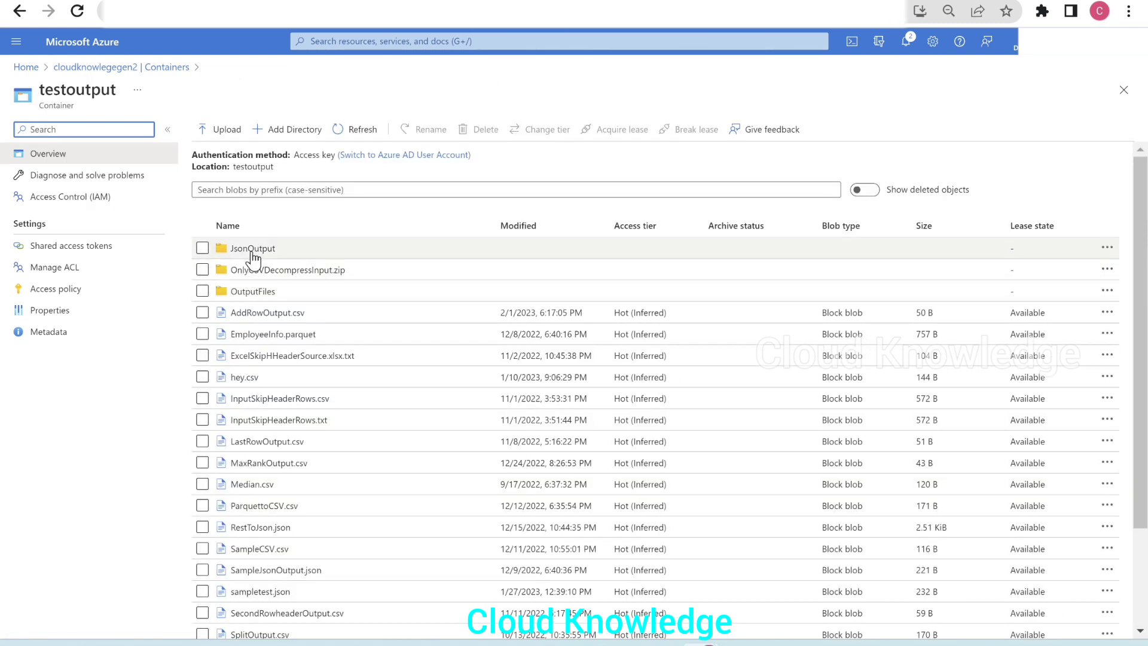
{"action": "left_click", "coordinate": [252, 249]}
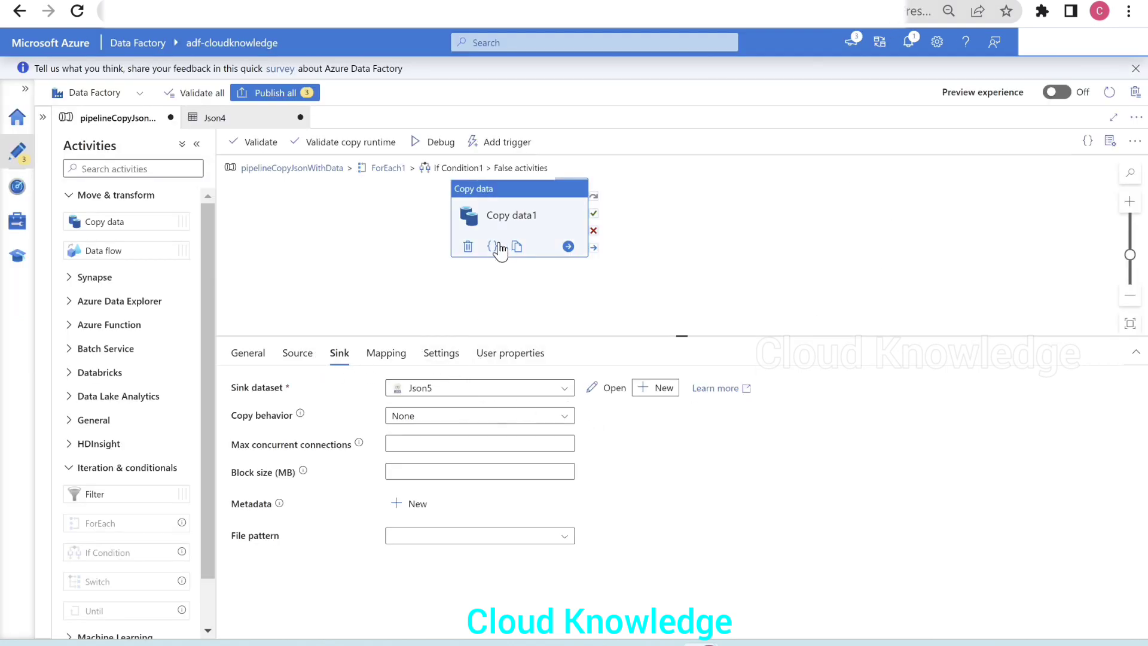
Back in Data Factory, validate the pipeline and return from the False activities to the top level of pipelineCopyJsonWithData
{"action": "left_click", "coordinate": [293, 365]}
{"action": "left_click", "coordinate": [345, 354]}
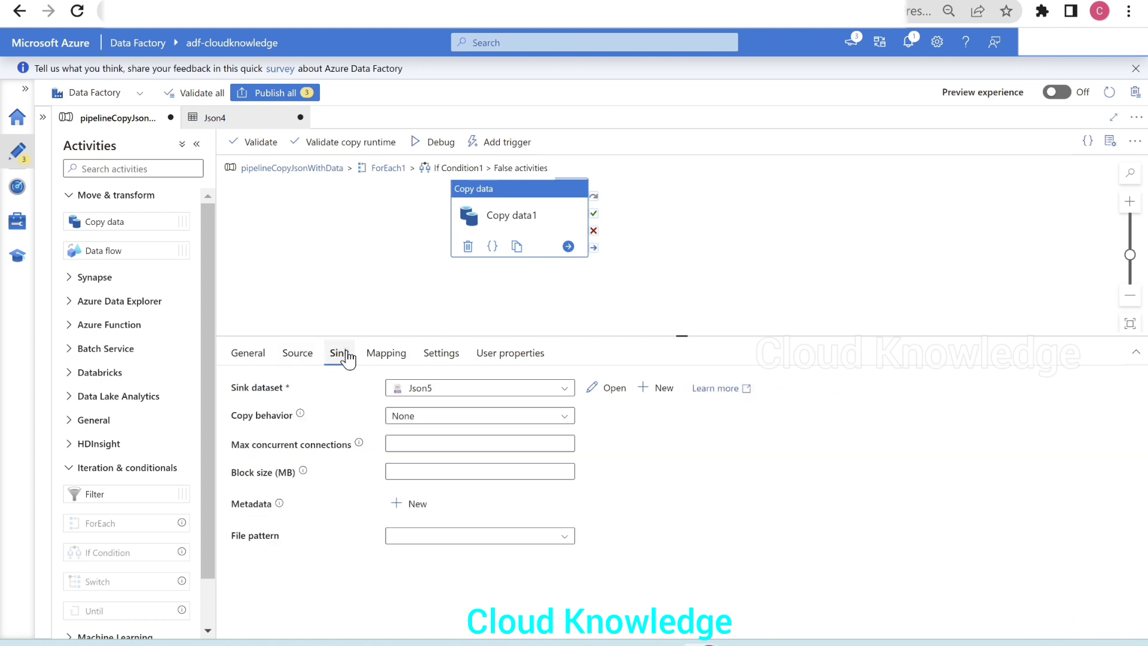
{"action": "left_click", "coordinate": [260, 143]}
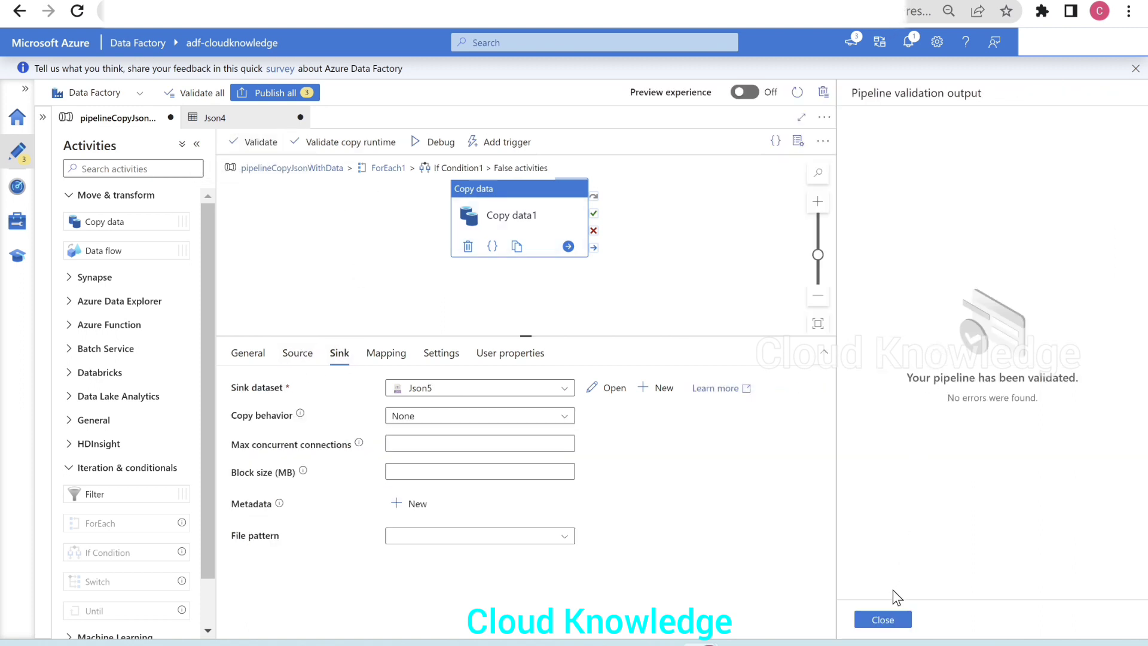
{"action": "left_click", "coordinate": [882, 620]}
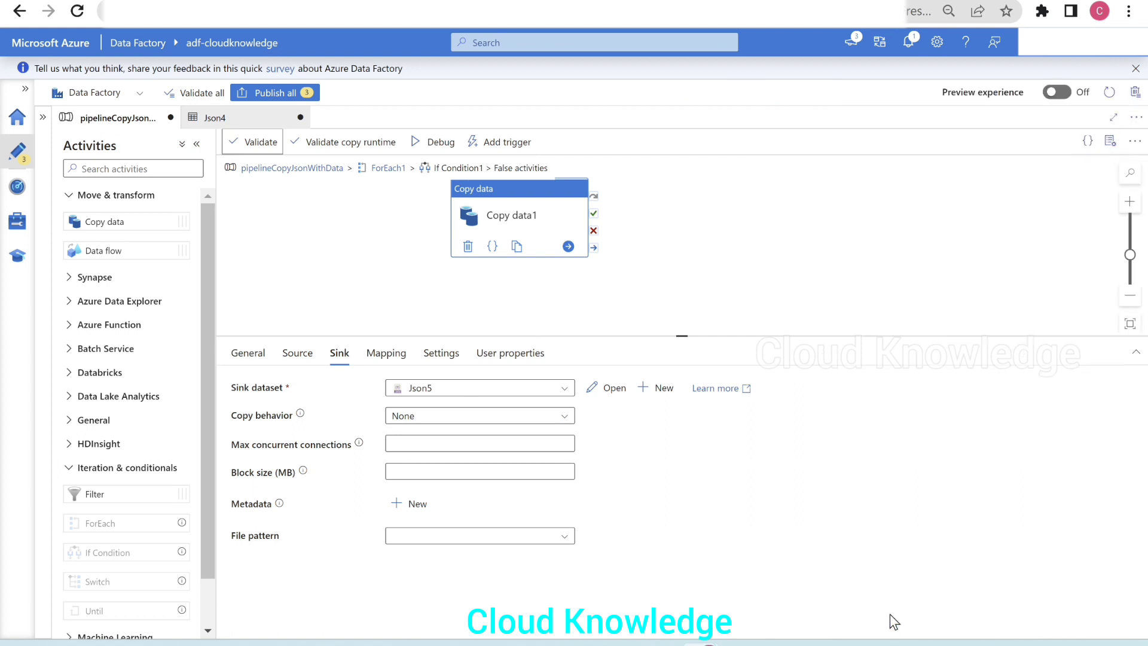
{"action": "left_click", "coordinate": [284, 168]}
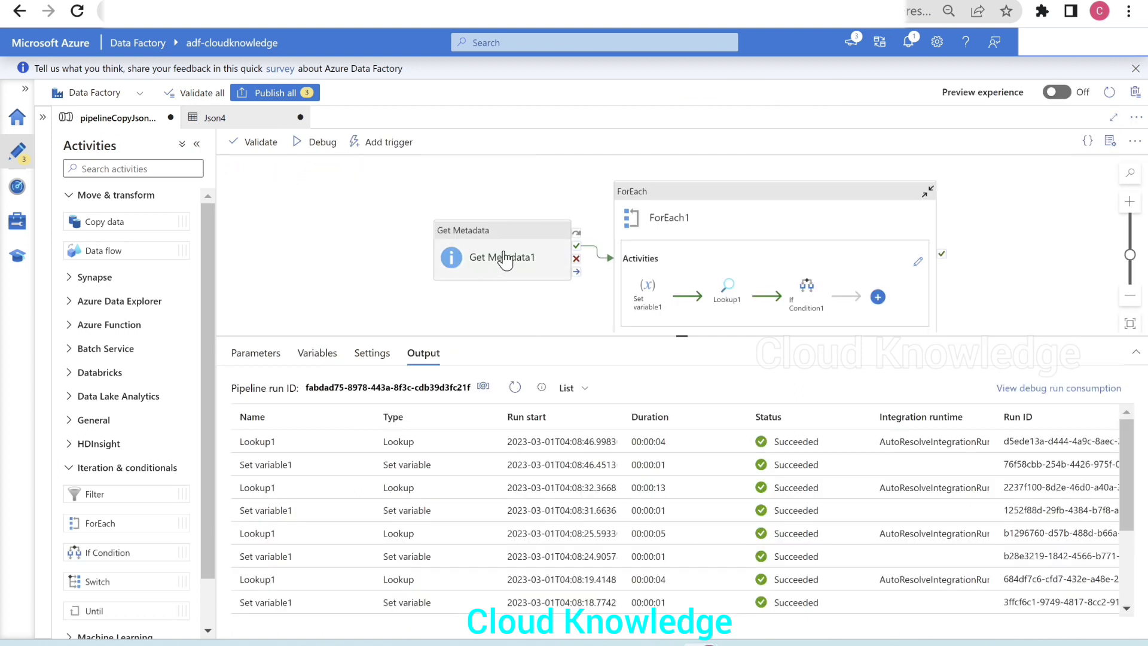
Rearrange Get Metadata1 and ForEach1 on the canvas and start a debug run of the pipeline
{"action": "left_click_drag", "start_coordinate": [502, 257], "coordinate": [373, 216]}
{"action": "left_click_drag", "start_coordinate": [660, 200], "coordinate": [582, 186]}
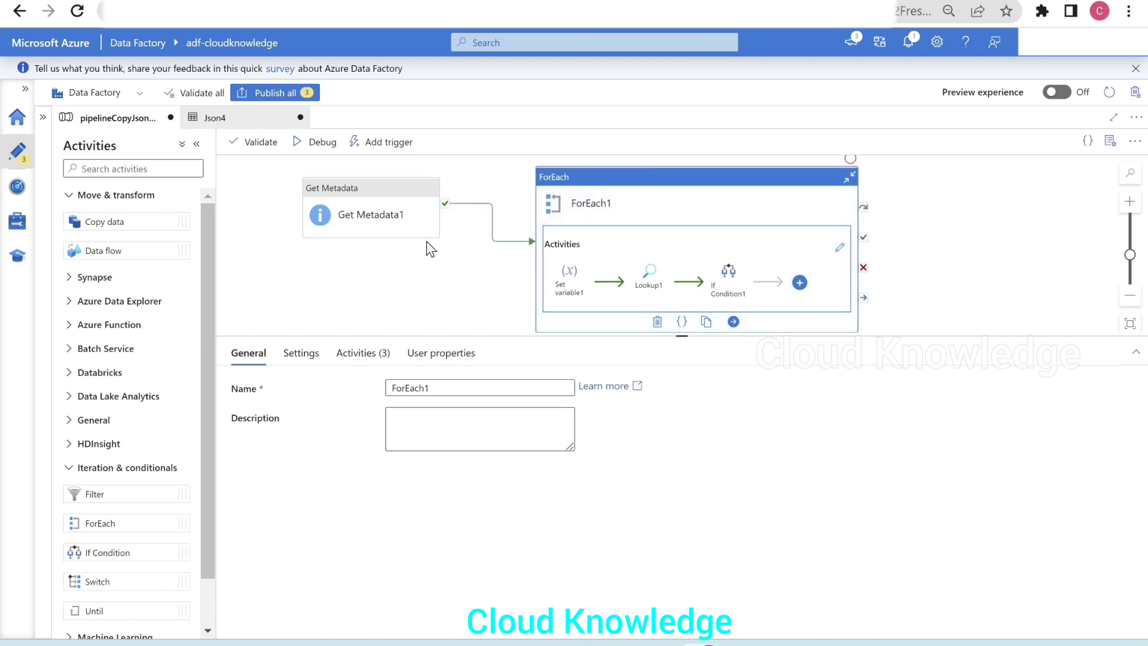
{"action": "left_click", "coordinate": [332, 146]}
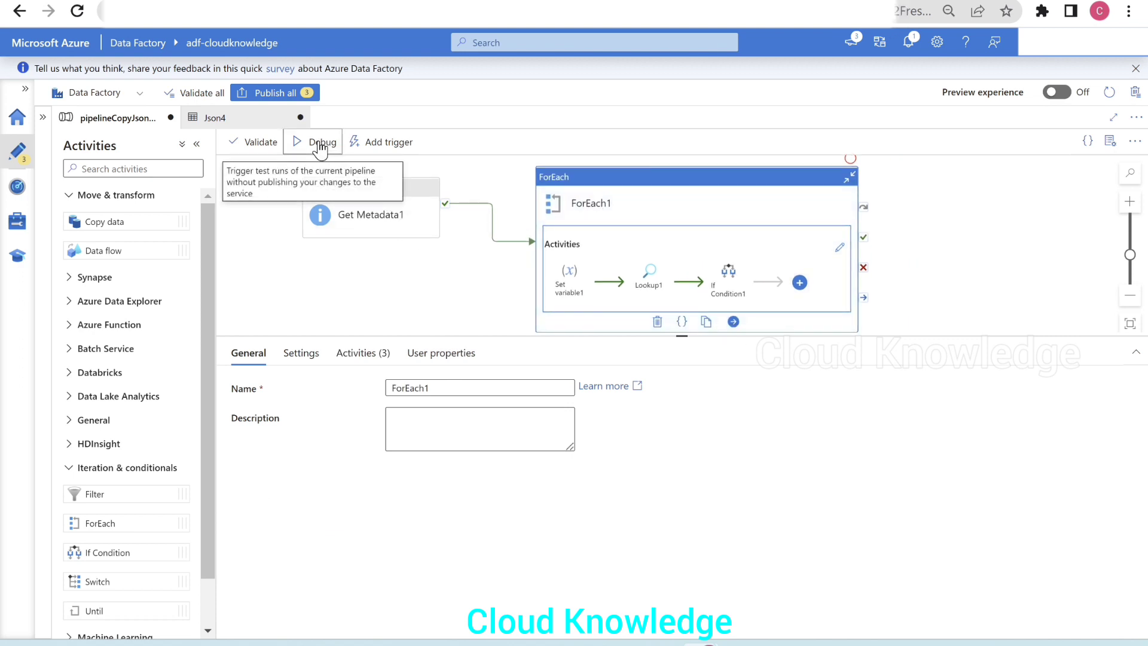
{"action": "left_click", "coordinate": [890, 278]}
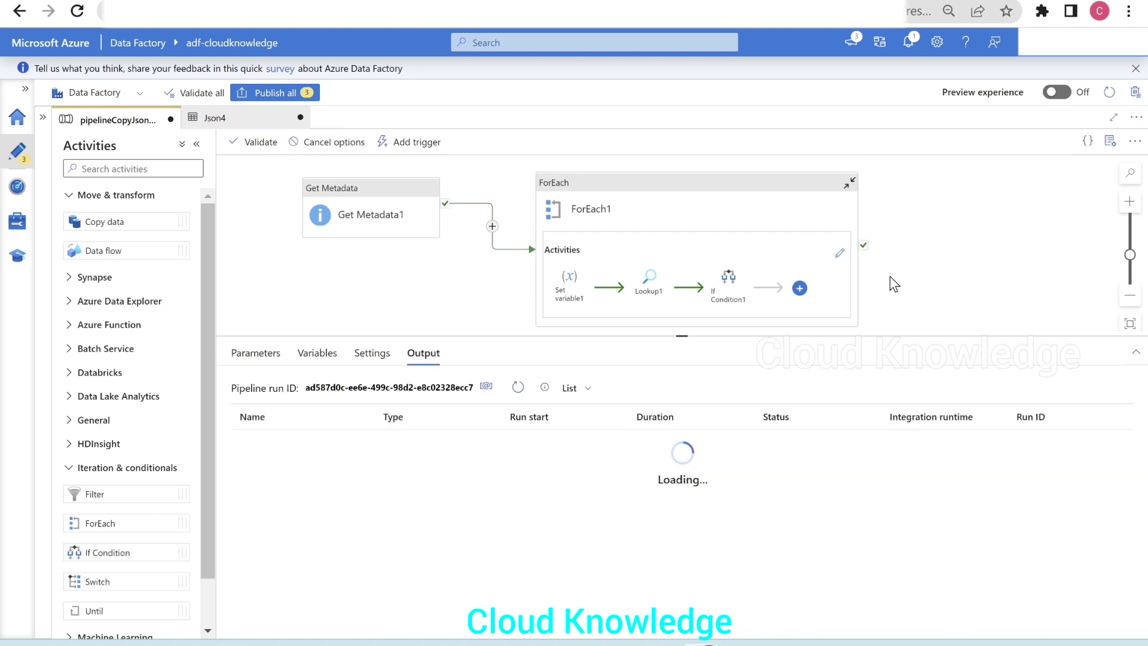
Enlarge the debug output area and examine the run status of every activity, including ForEach1 and its iterations
{"action": "left_click_drag", "start_coordinate": [747, 335], "coordinate": [745, 316]}
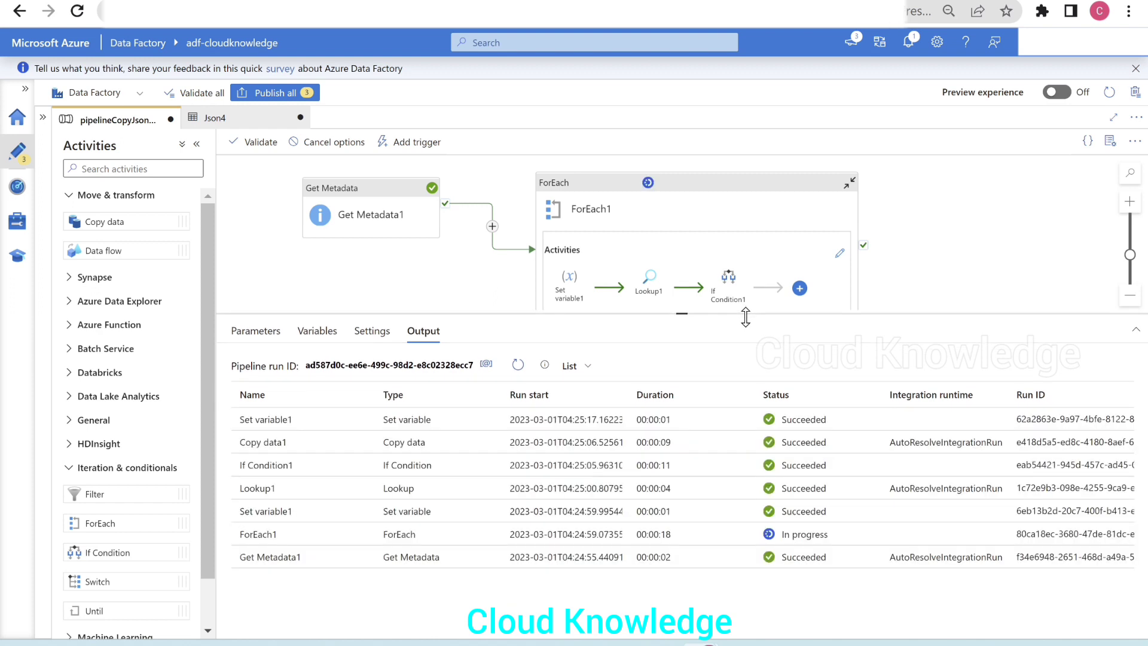
{"action": "left_click_drag", "start_coordinate": [745, 317], "coordinate": [745, 159]}
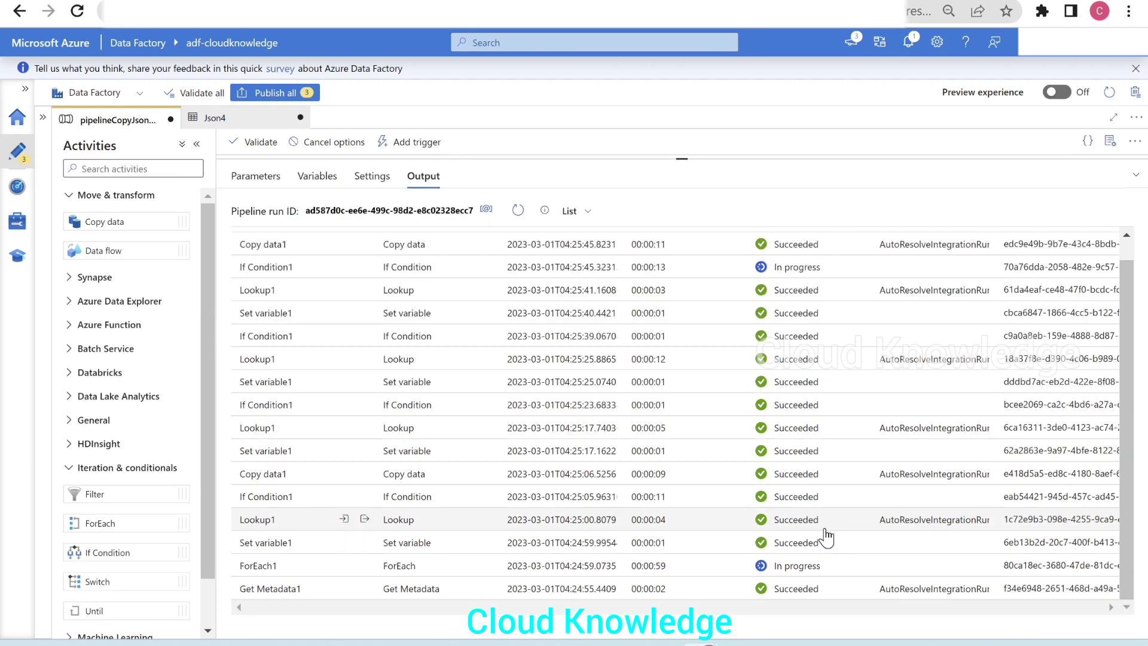
{"action": "scroll", "coordinate": [827, 537], "scroll_direction": "down", "scroll_amount": 1}
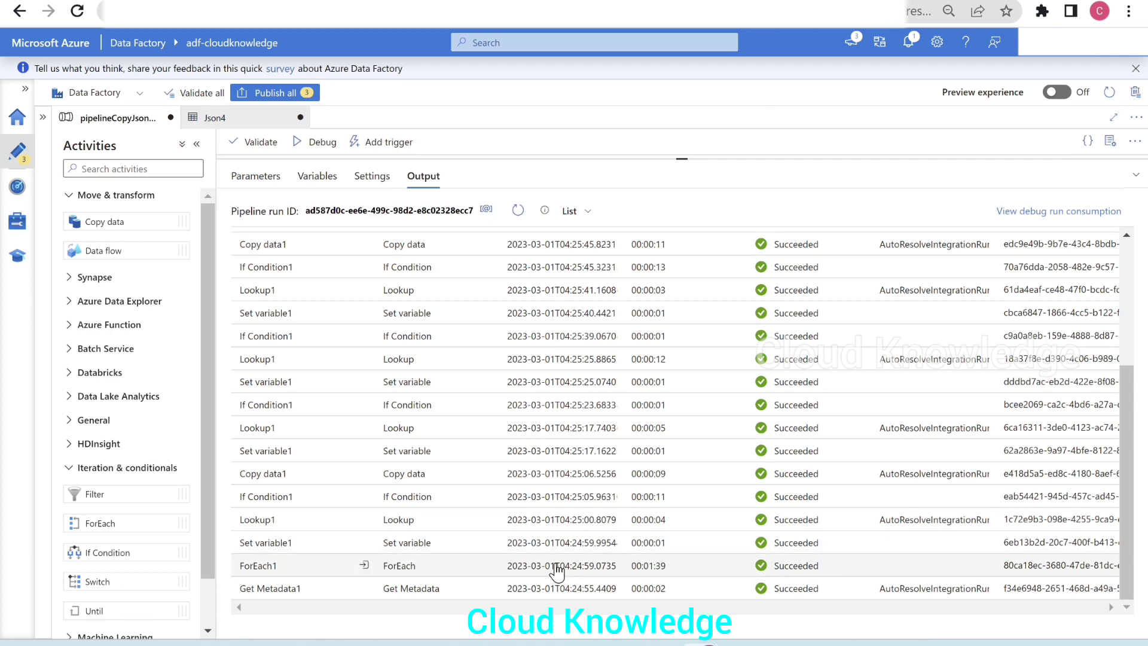
{"action": "scroll", "coordinate": [513, 587], "scroll_direction": "up", "scroll_amount": 4}
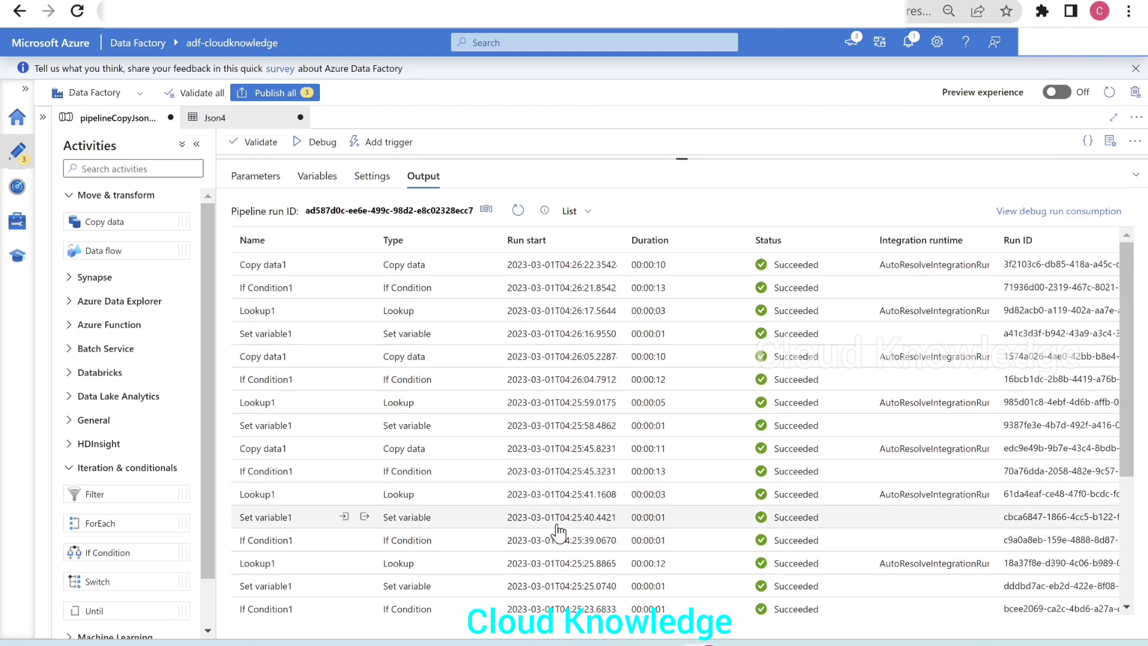
{"action": "scroll", "coordinate": [649, 481], "scroll_direction": "down", "scroll_amount": 1}
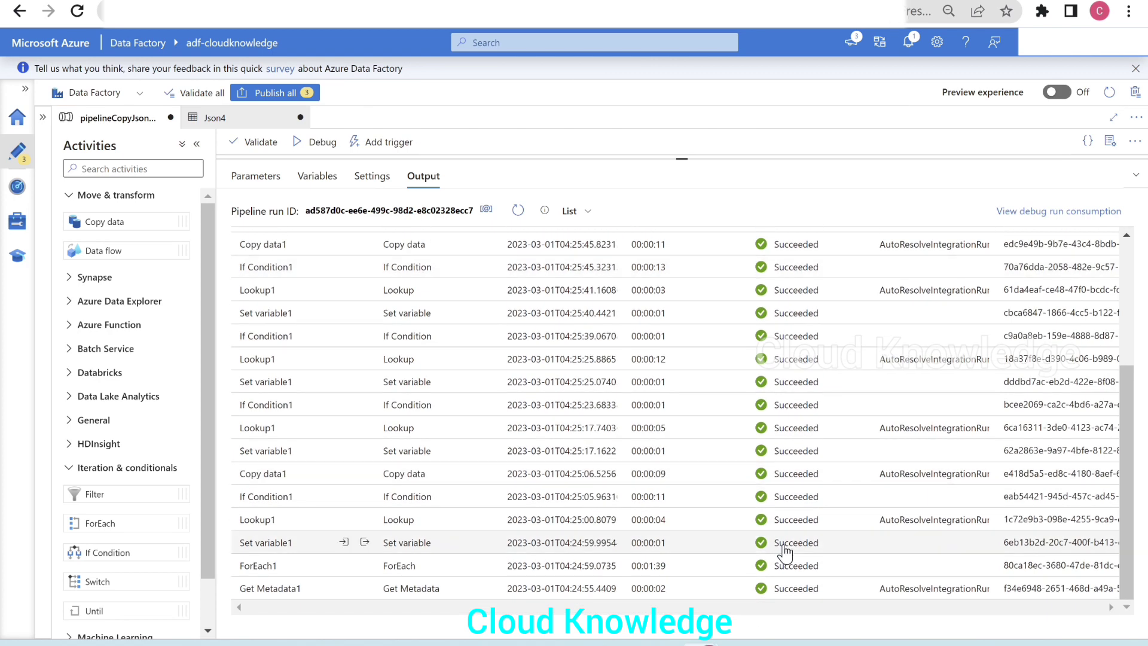
{"action": "scroll", "coordinate": [784, 553], "scroll_direction": "up", "scroll_amount": 1}
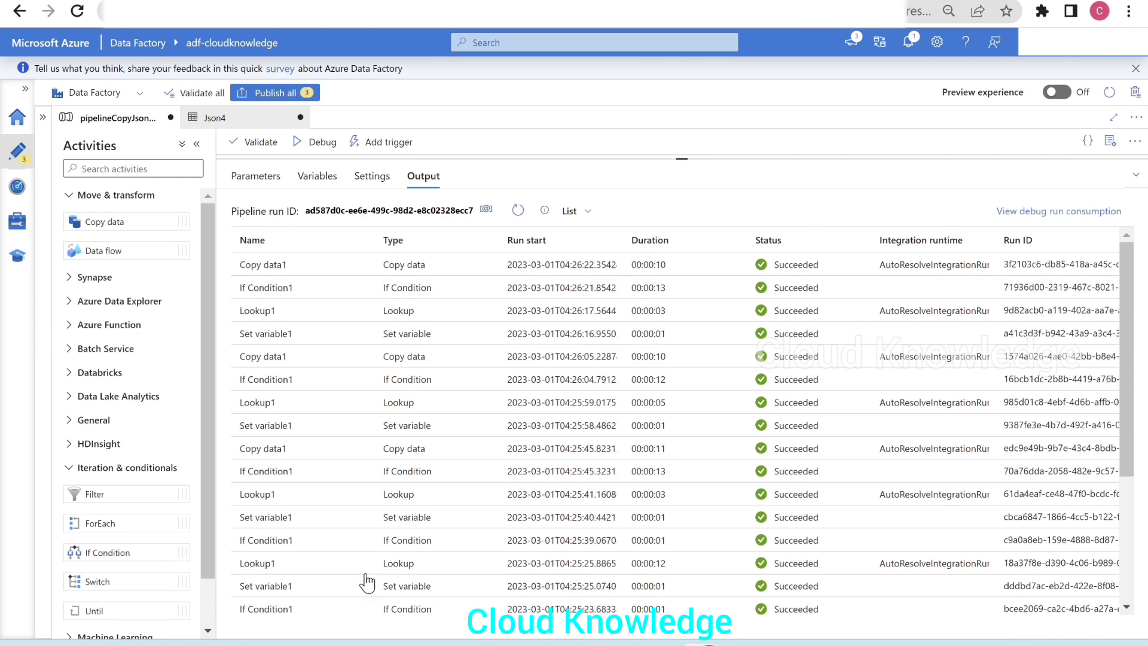
Restore the pipeline canvas, switch to the Azure portal and refresh the JsonOutput folder of the testoutput container
{"action": "left_click_drag", "start_coordinate": [690, 156], "coordinate": [700, 392]}
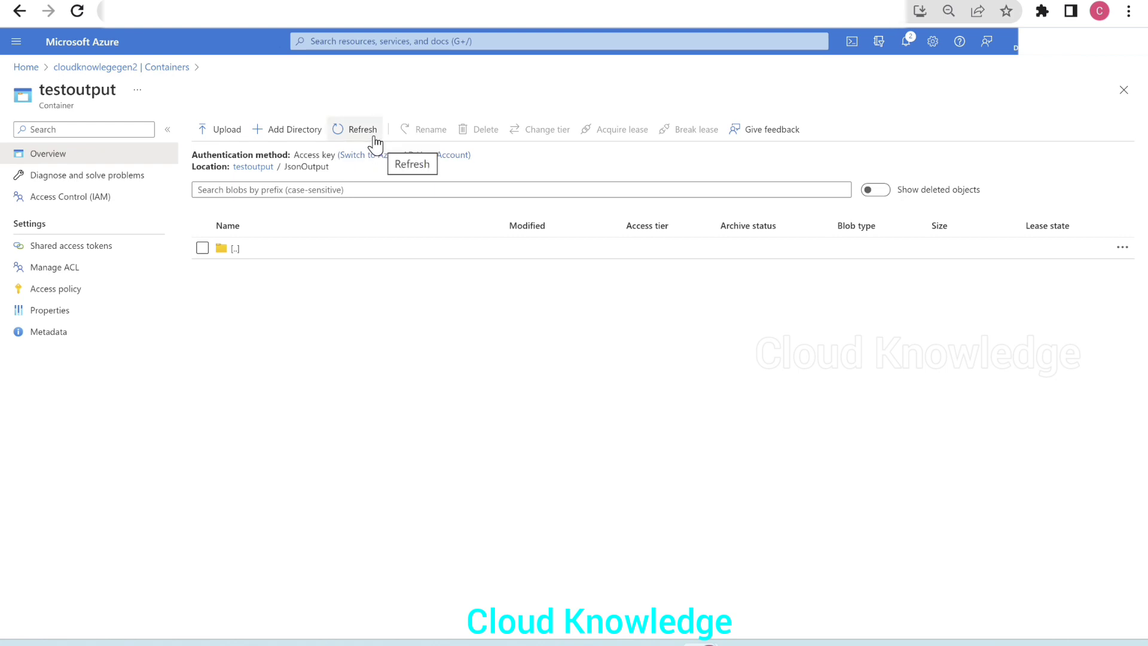
{"action": "left_click", "coordinate": [356, 129]}
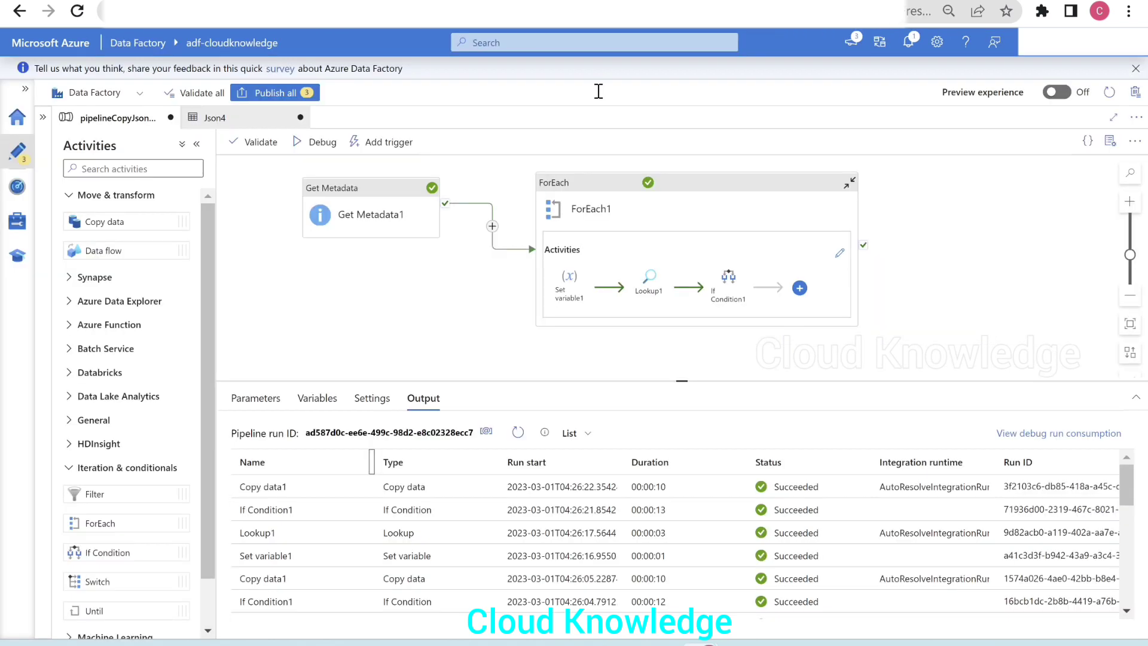
Back in Data Factory, enlarge the debug output area and check the Set variable1 outputs of the three most recent iterations
{"action": "left_click_drag", "start_coordinate": [591, 381], "coordinate": [579, 196]}
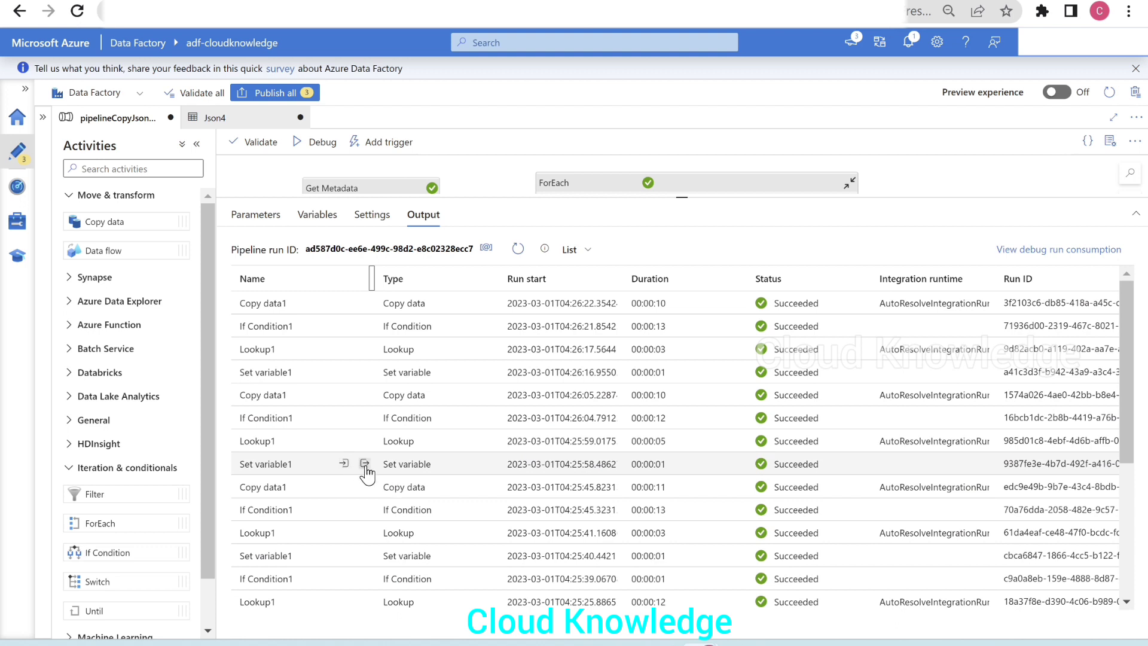
{"action": "left_click", "coordinate": [366, 466]}
{"action": "left_click", "coordinate": [497, 263]}
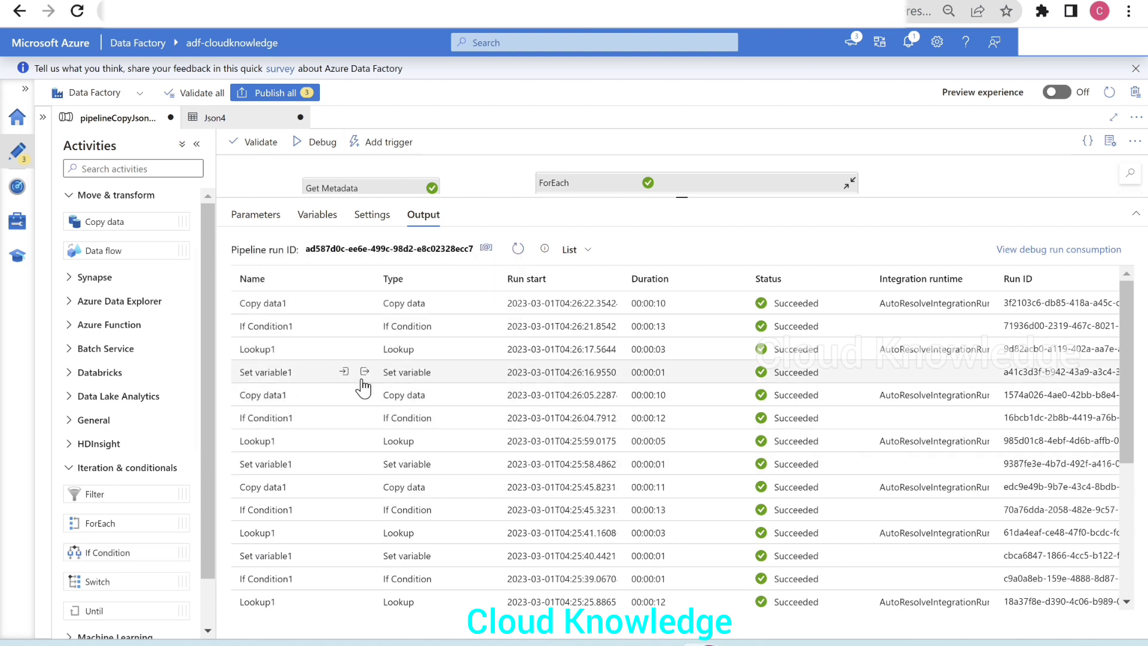
{"action": "left_click", "coordinate": [364, 372]}
{"action": "left_click", "coordinate": [497, 173]}
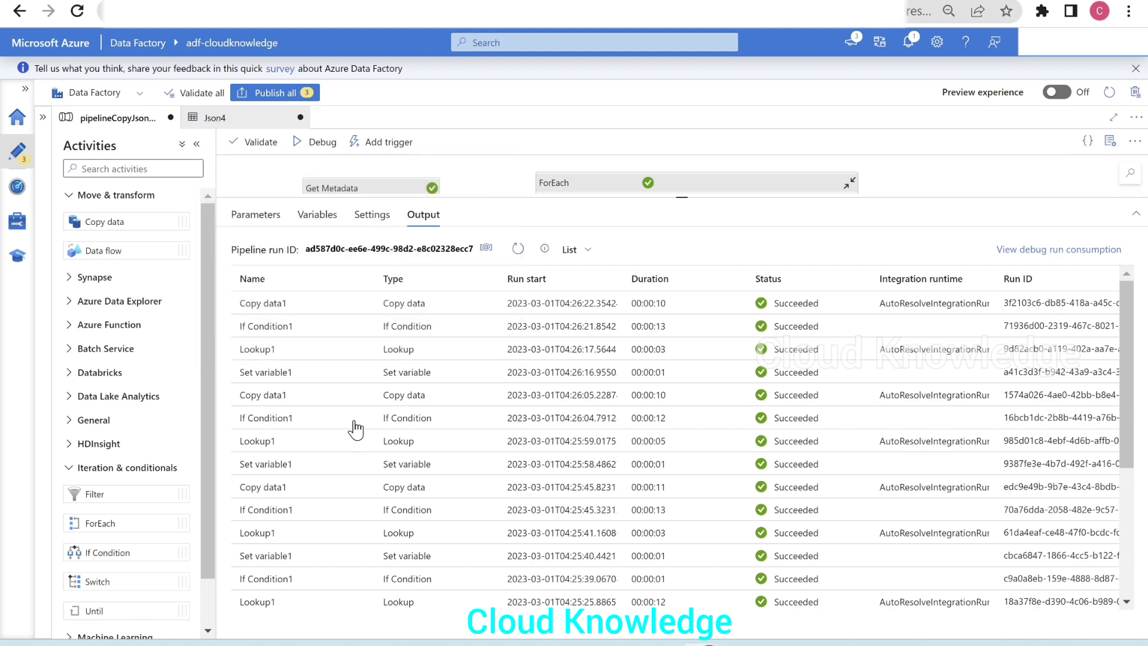
{"action": "scroll", "coordinate": [348, 532], "scroll_direction": "down", "scroll_amount": 1}
{"action": "scroll", "coordinate": [347, 532], "scroll_direction": "down", "scroll_amount": 3}
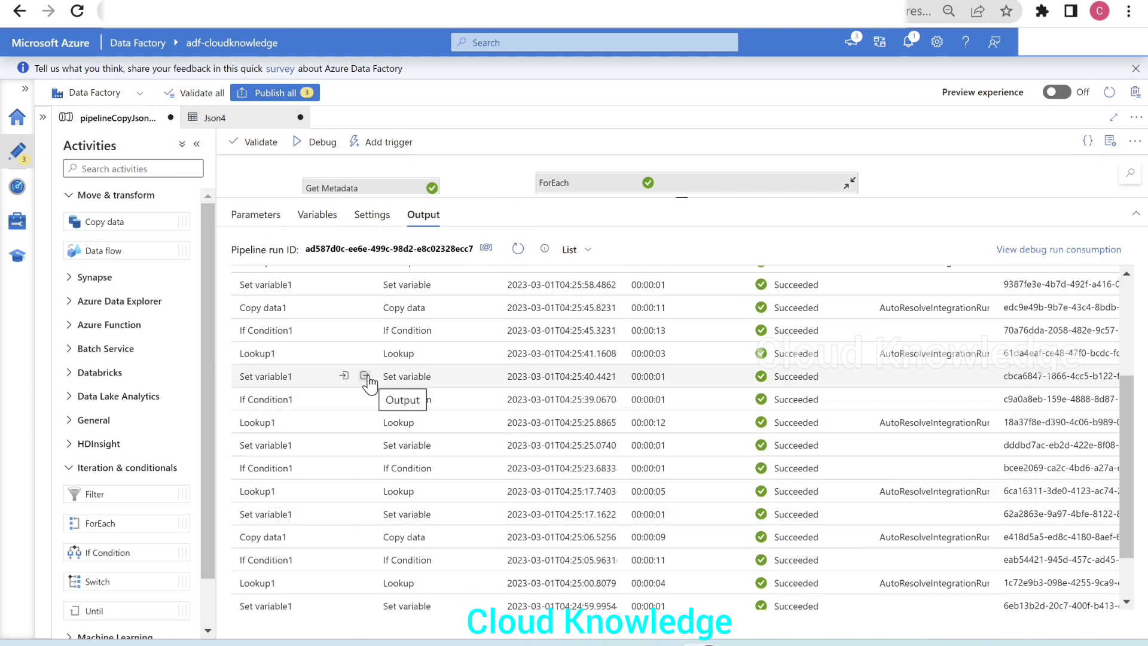
{"action": "left_click", "coordinate": [366, 376]}
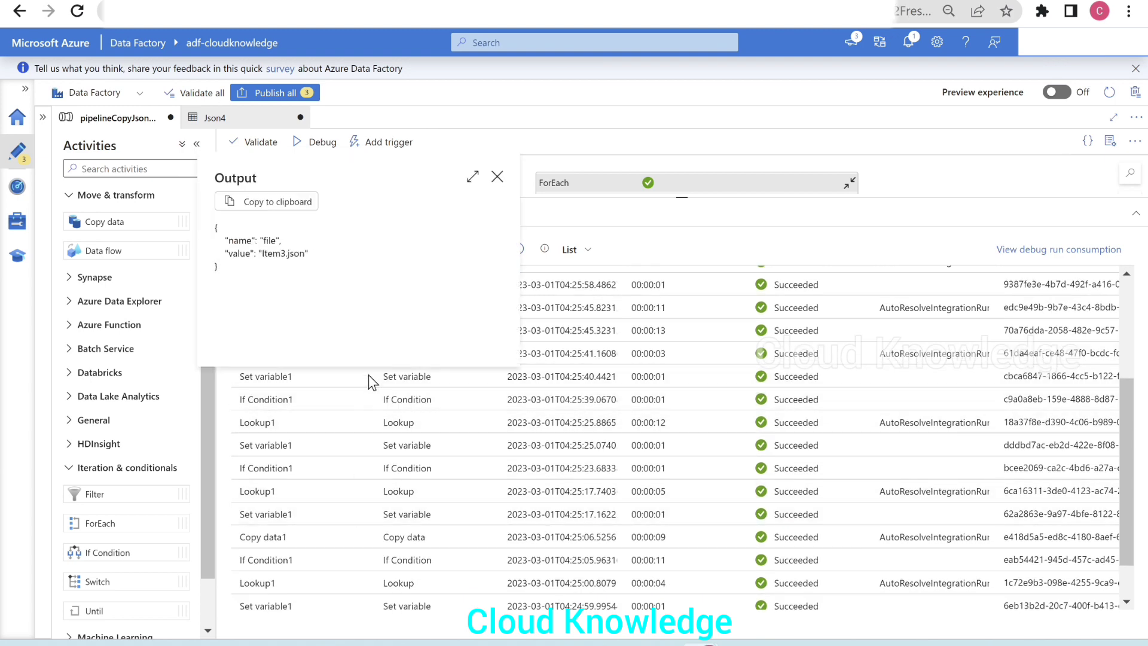
{"action": "left_click", "coordinate": [497, 176]}
Examine the Set variable1 and Lookup1 outputs for the EmptyJson.json and EmptyJsonFile.json iterations
{"action": "left_click", "coordinate": [363, 513]}
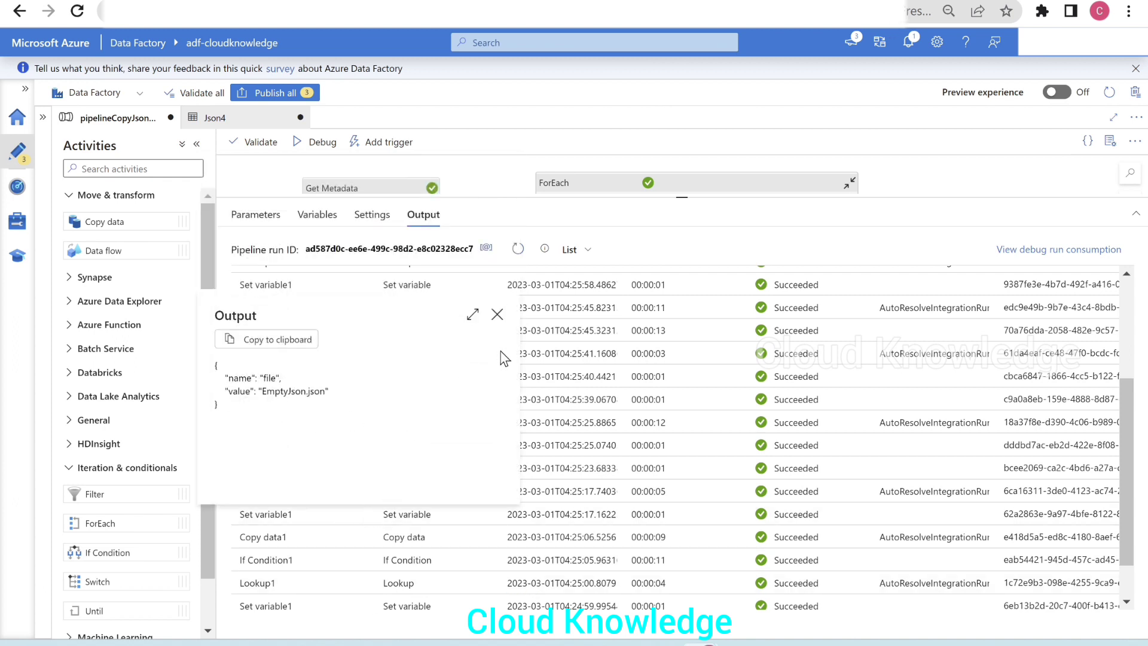
{"action": "left_click", "coordinate": [502, 318]}
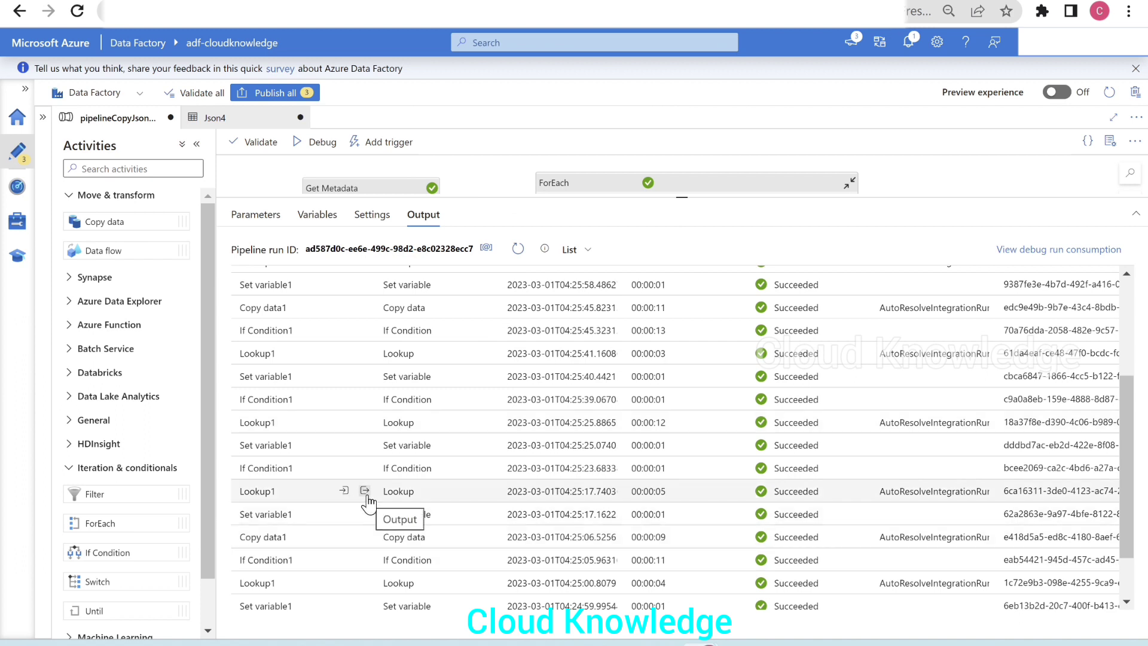
{"action": "left_click", "coordinate": [365, 492]}
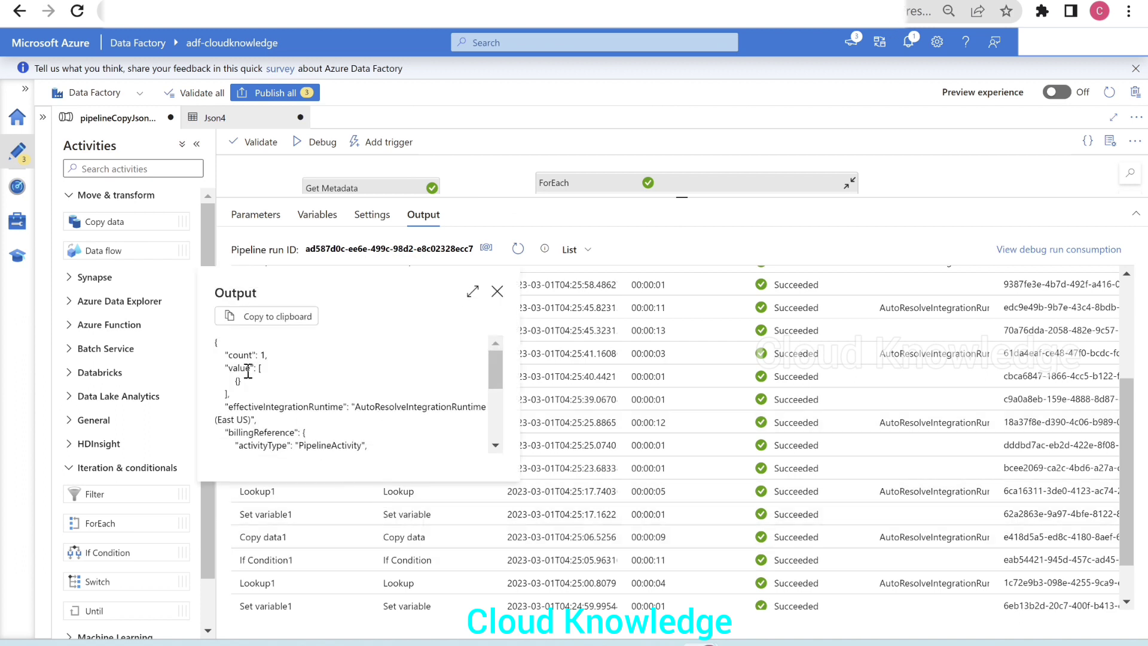
{"action": "left_click", "coordinate": [497, 291]}
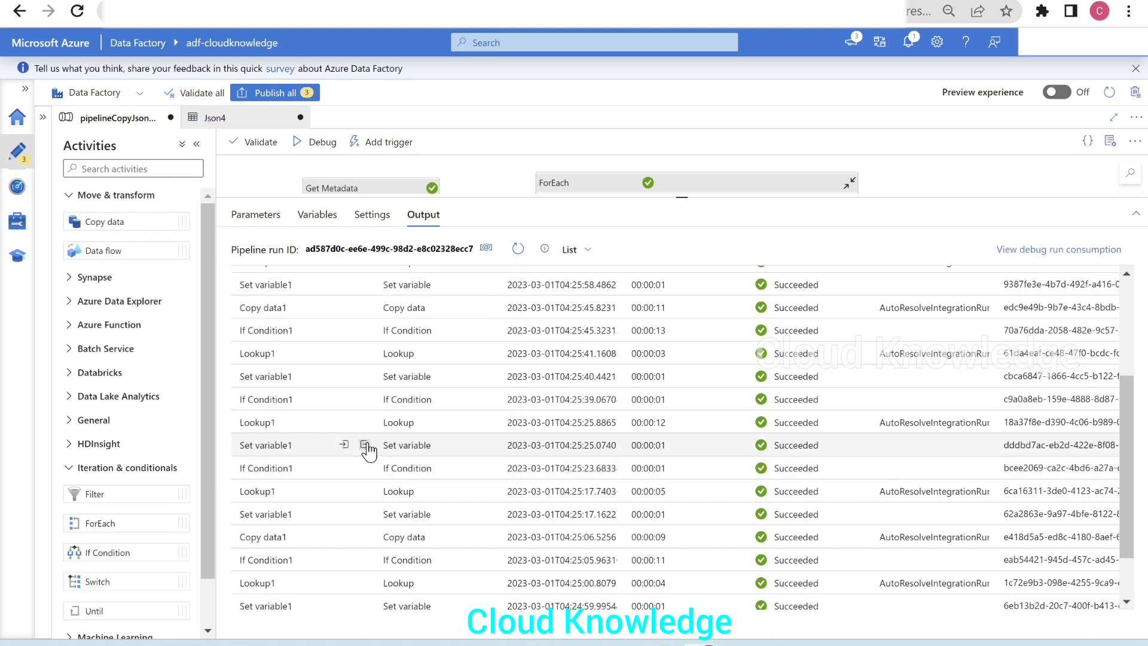
{"action": "left_click", "coordinate": [364, 445]}
{"action": "left_click", "coordinate": [497, 245]}
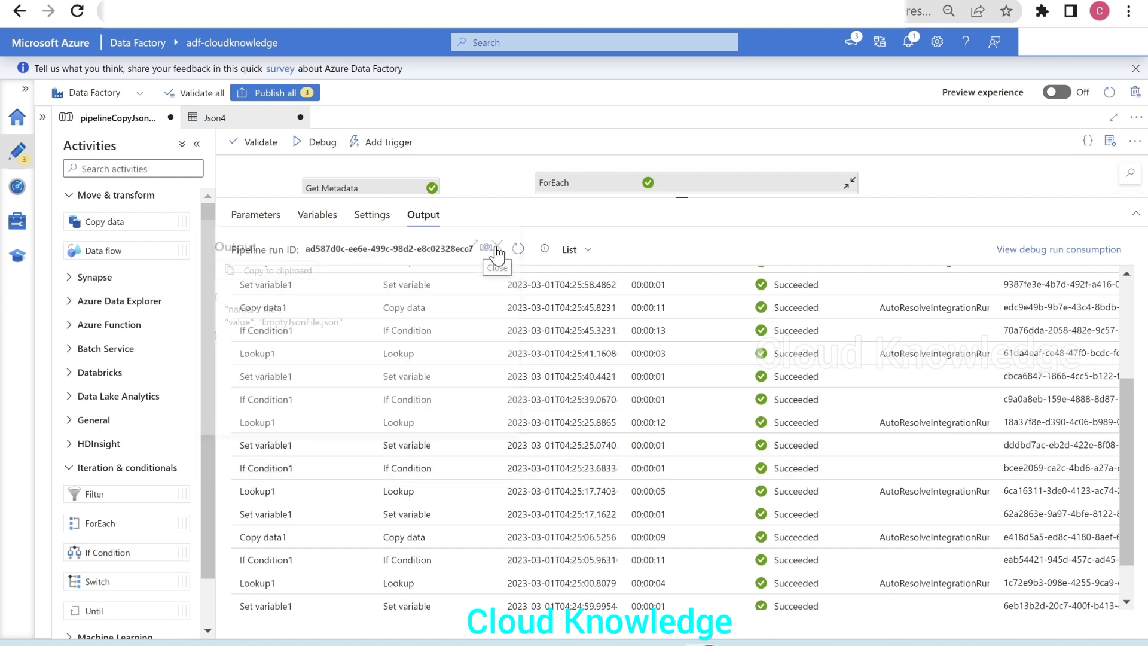
{"action": "left_click", "coordinate": [365, 422]}
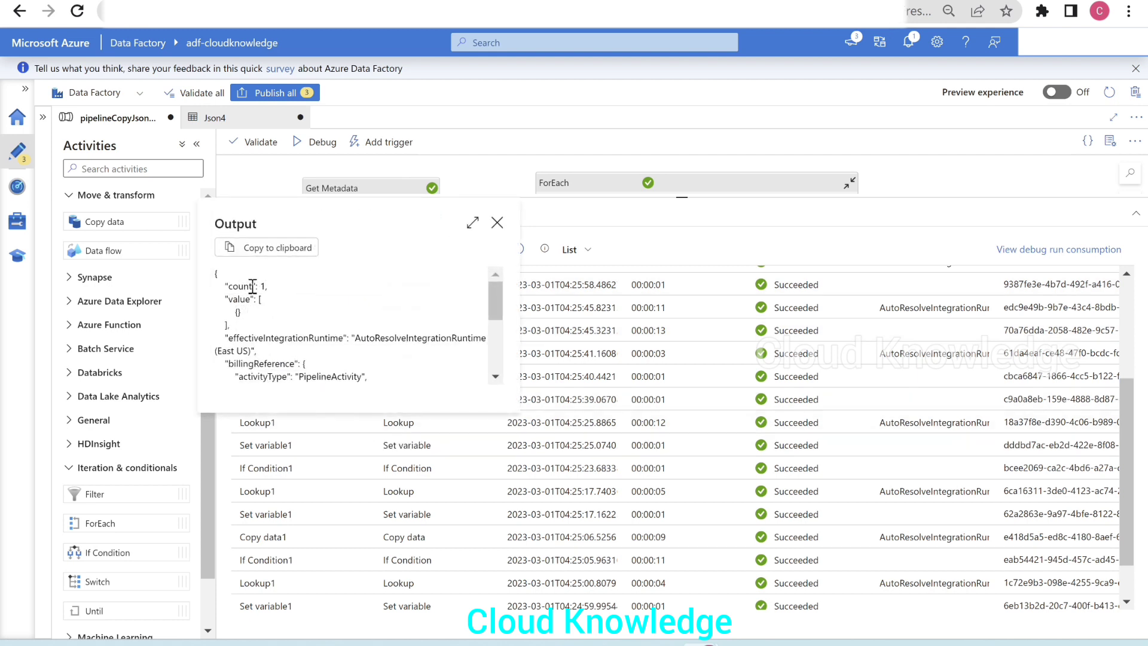
{"action": "left_click", "coordinate": [497, 223]}
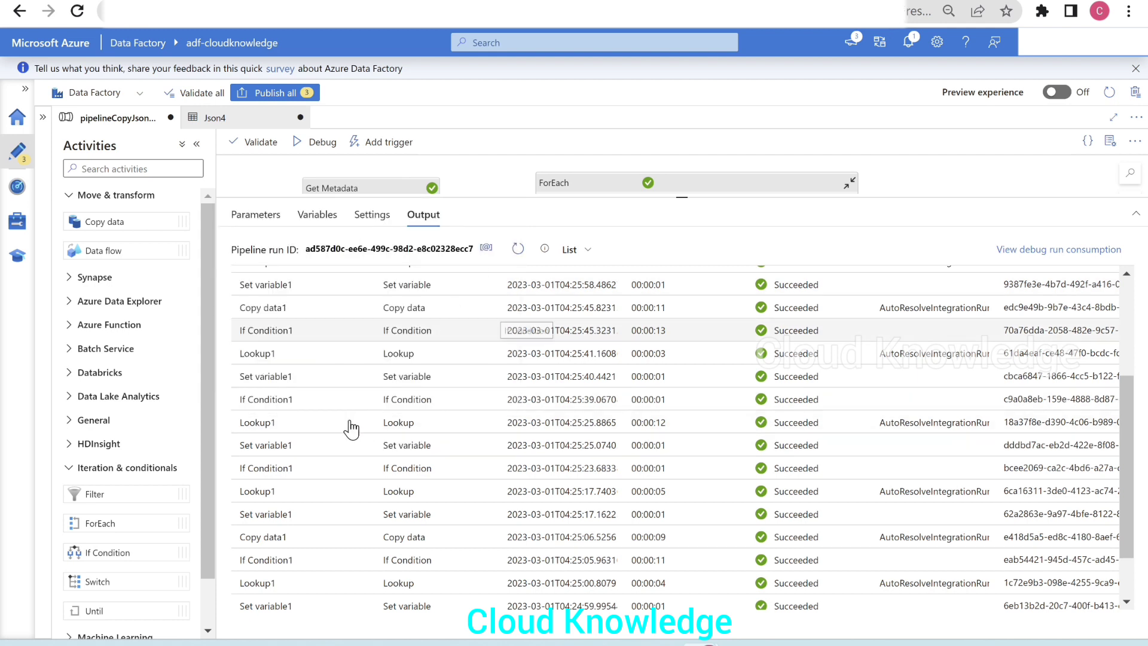
Examine the Set variable1 and Lookup1 outputs for the Item3.json iteration
{"action": "left_click", "coordinate": [367, 377]}
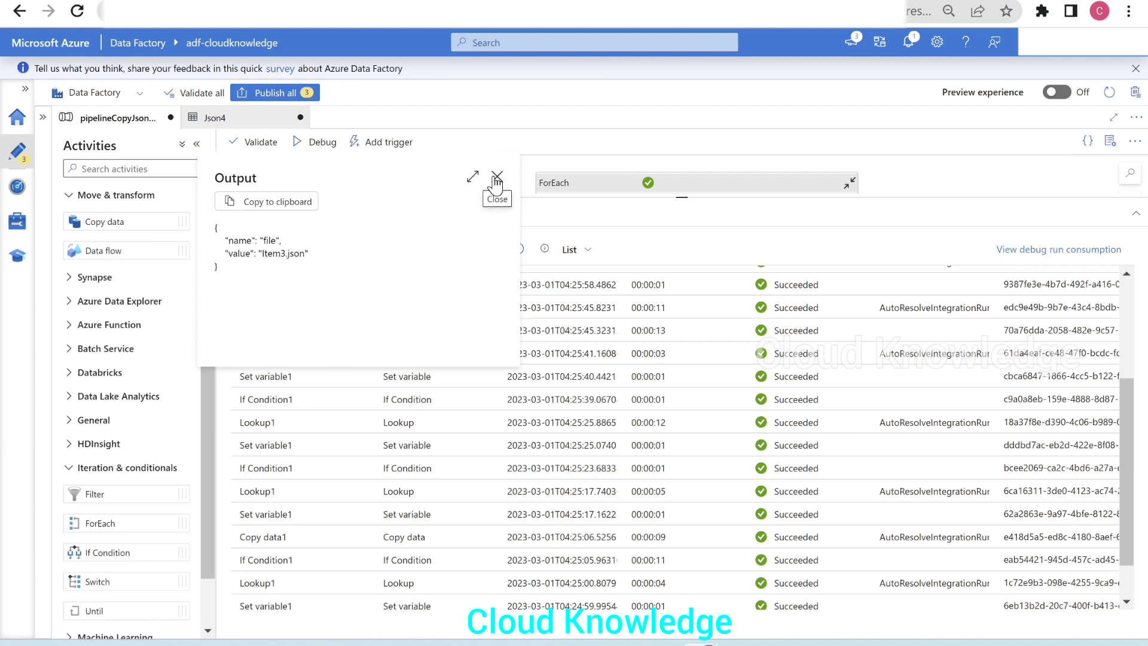
{"action": "left_click", "coordinate": [497, 178]}
{"action": "left_click", "coordinate": [369, 353]}
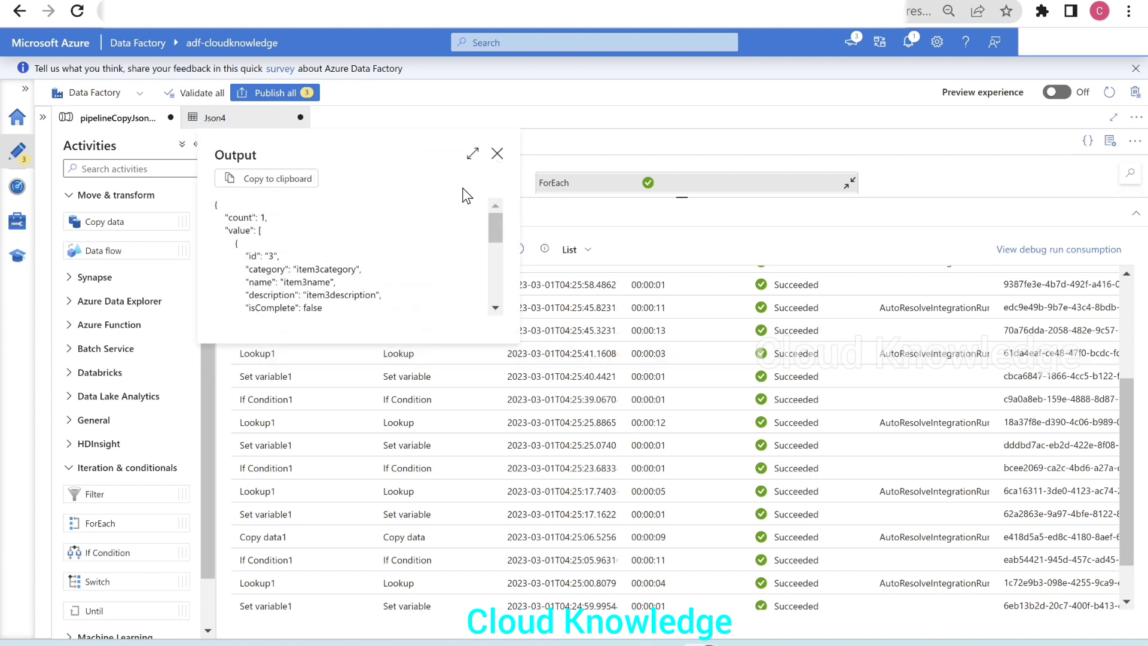
{"action": "left_click", "coordinate": [498, 159]}
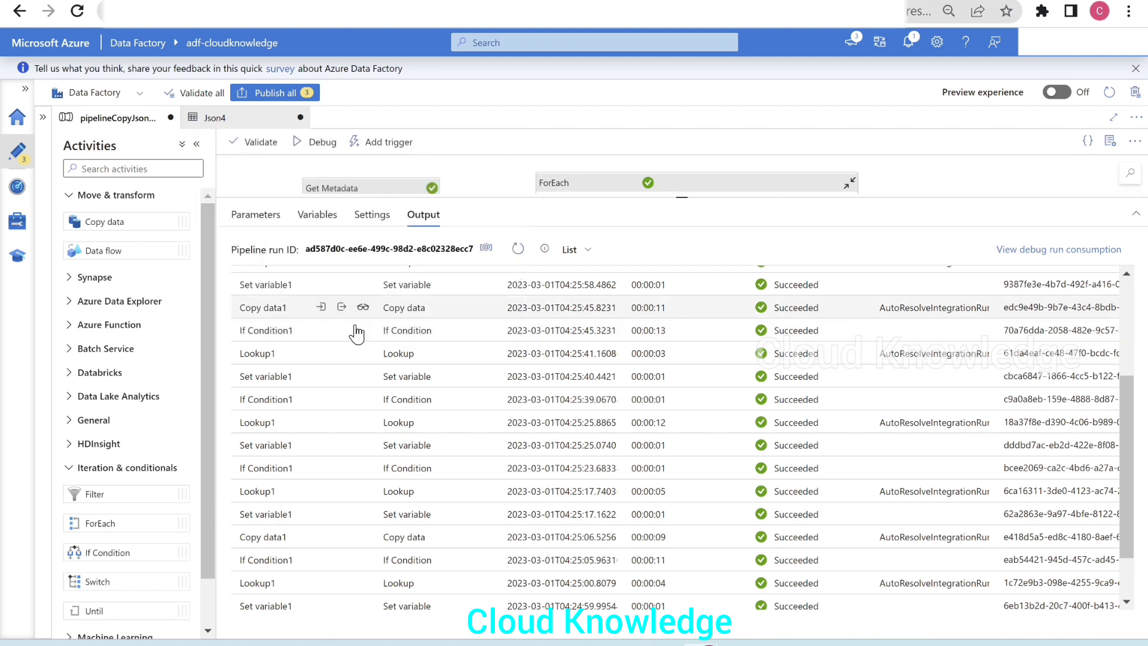
Check the source file name in the inputs of the three most recent Copy data1 runs
{"action": "scroll", "coordinate": [352, 332], "scroll_direction": "up", "scroll_amount": 3}
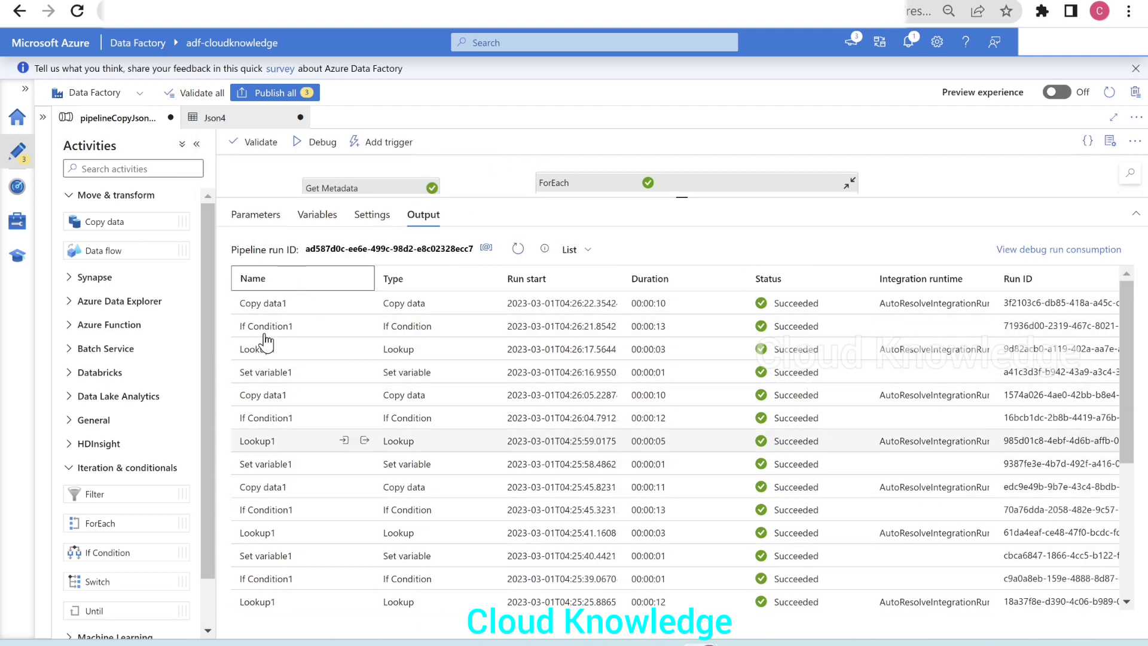
{"action": "mouse_move", "coordinate": [269, 311]}
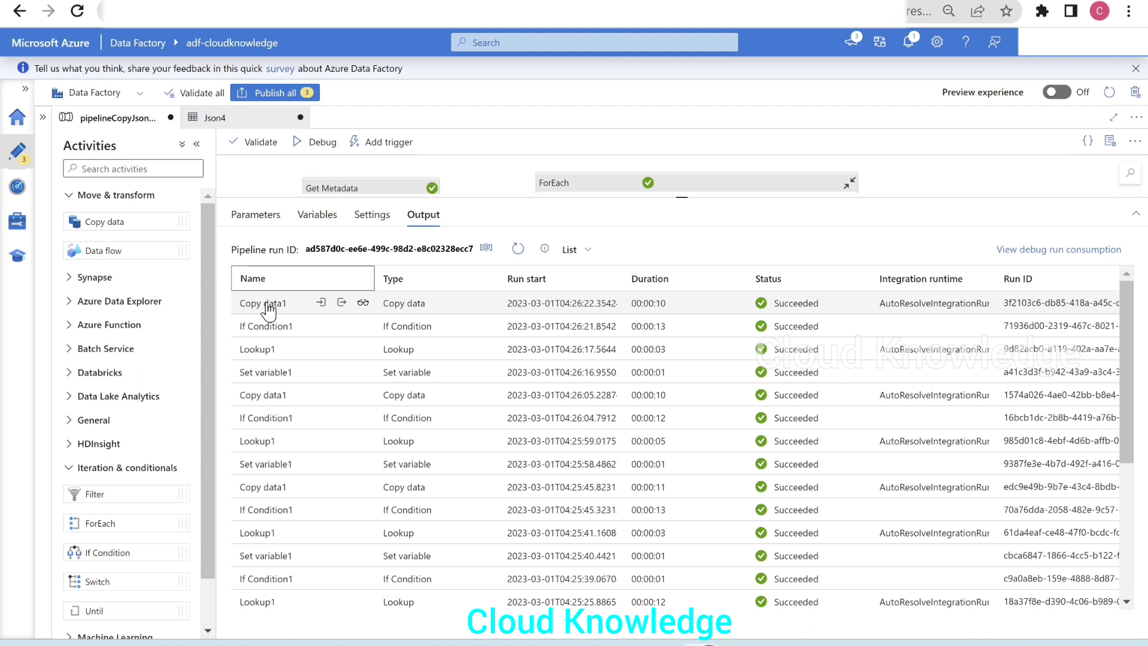
{"action": "left_click", "coordinate": [320, 302]}
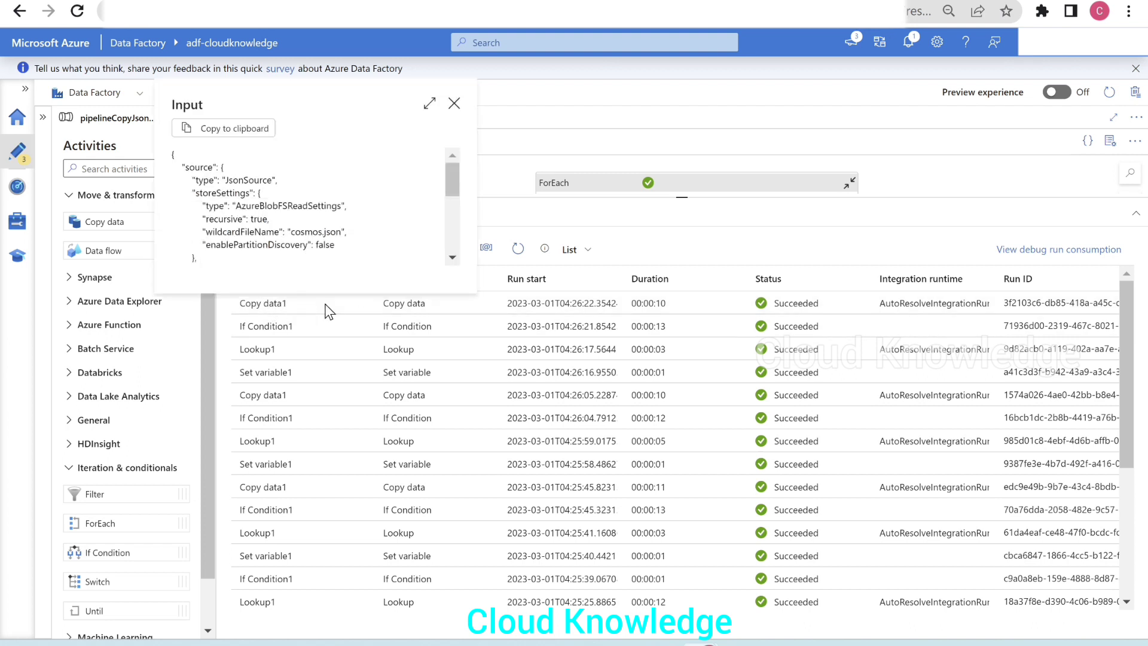
{"action": "left_click", "coordinate": [454, 103]}
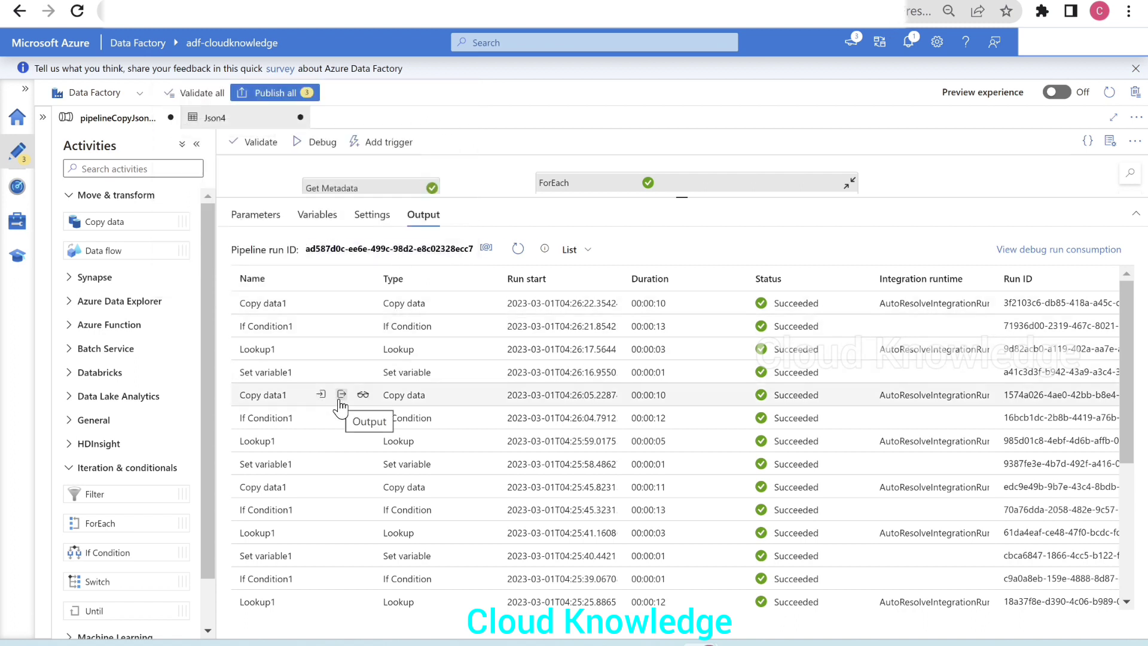
{"action": "left_click", "coordinate": [323, 394]}
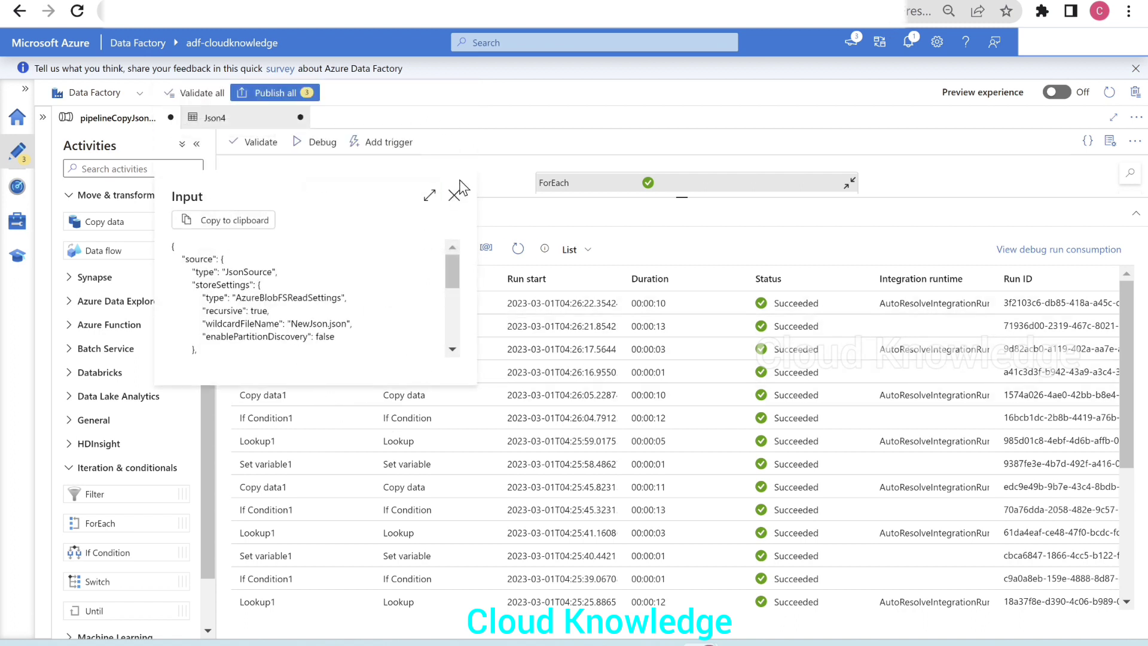
{"action": "left_click", "coordinate": [454, 195]}
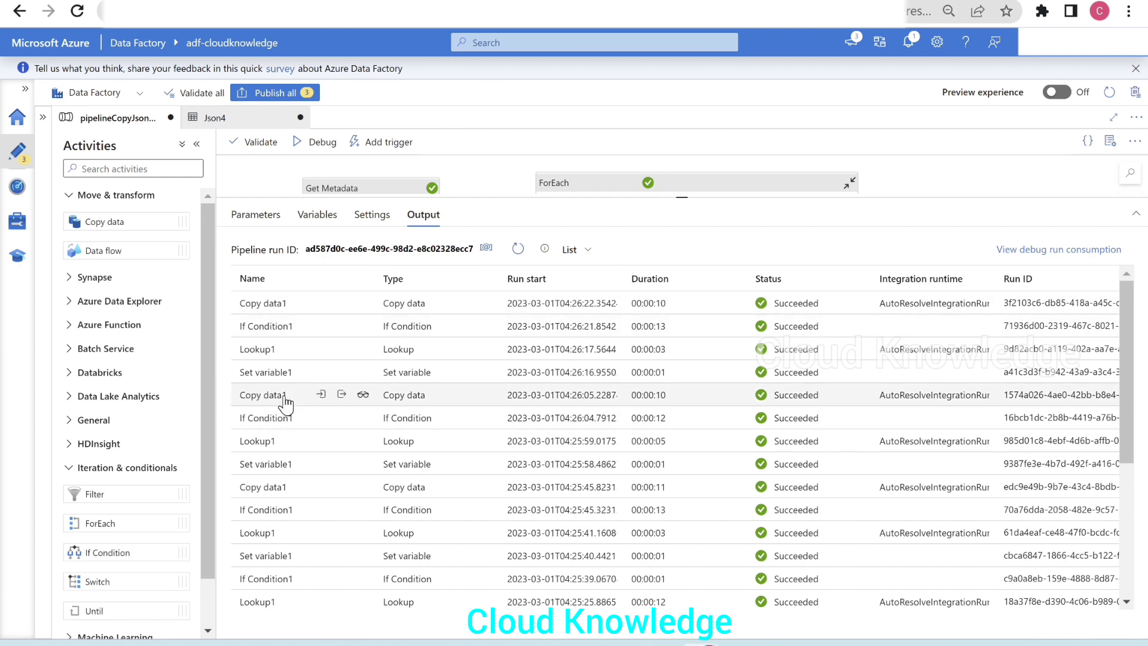
{"action": "scroll", "coordinate": [286, 405], "scroll_direction": "down", "scroll_amount": 3}
{"action": "left_click", "coordinate": [322, 398]}
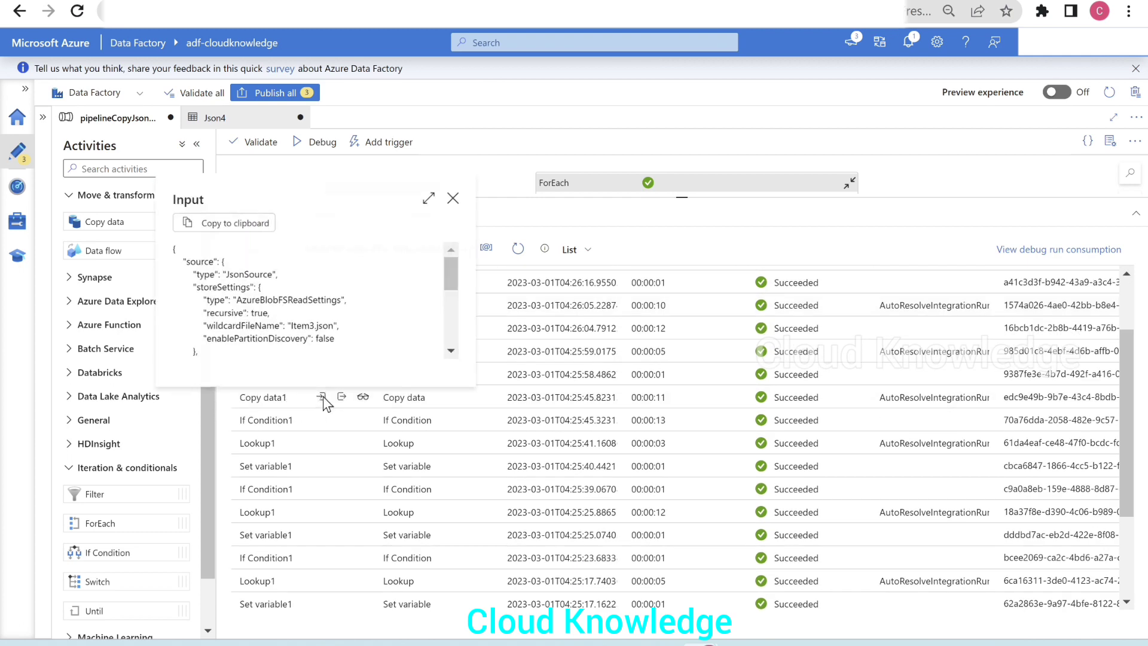
{"action": "left_click", "coordinate": [453, 198]}
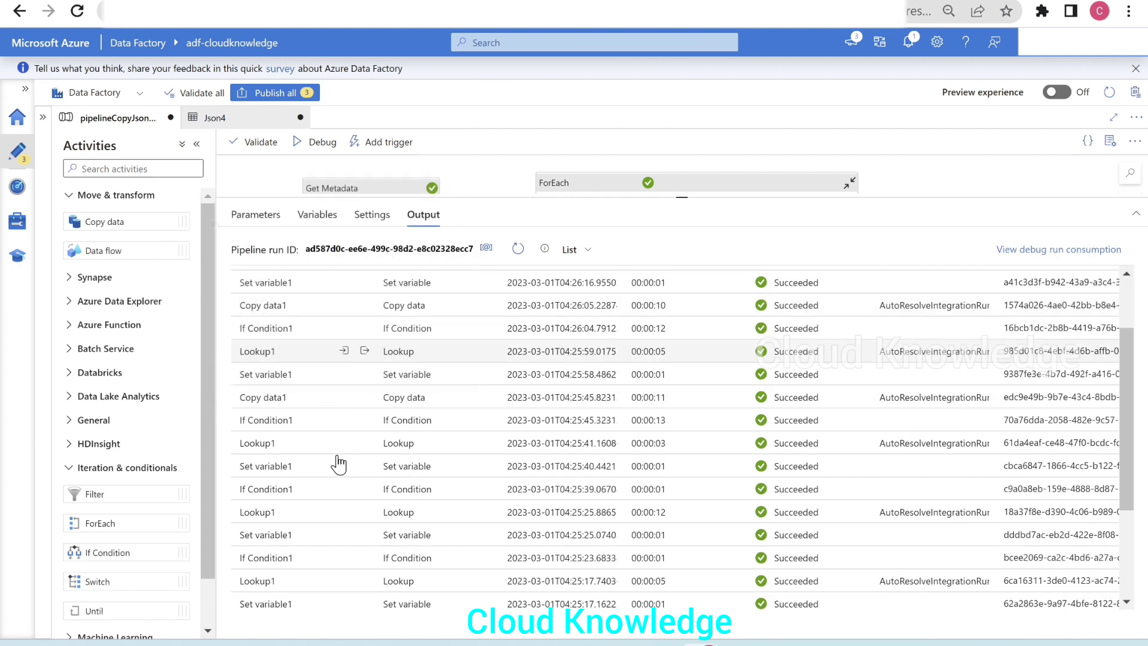
{"action": "scroll", "coordinate": [317, 514], "scroll_direction": "down", "scroll_amount": 3}
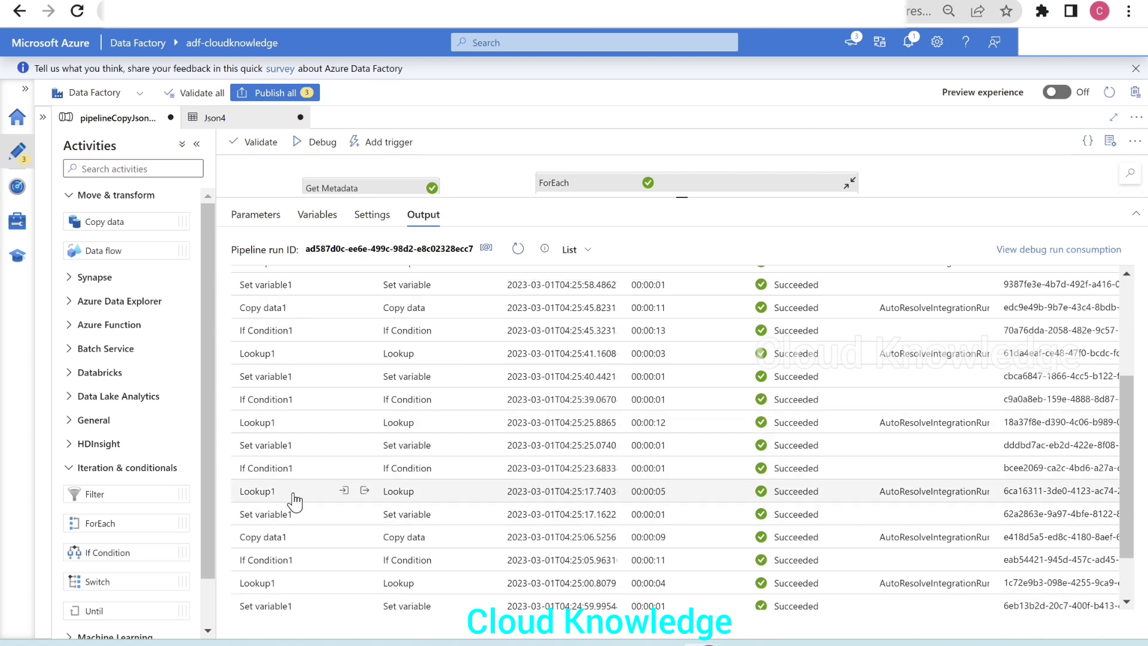
Check the source file name in the inputs of the earliest Copy data1 run
{"action": "scroll", "coordinate": [294, 500], "scroll_direction": "down", "scroll_amount": 3}
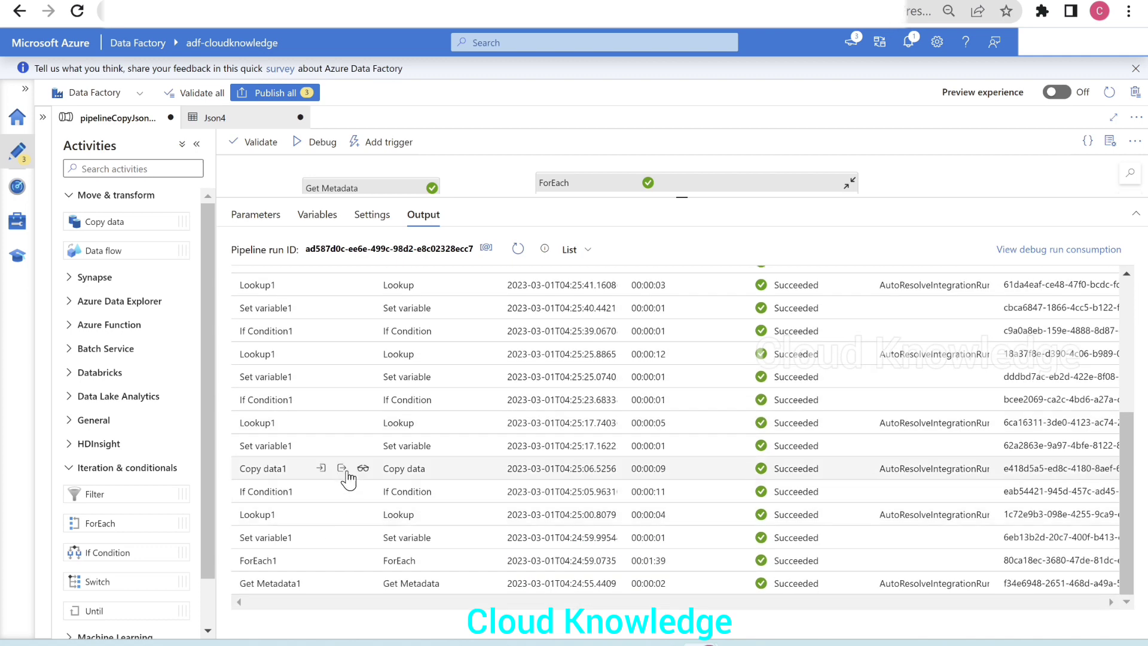
{"action": "left_click", "coordinate": [321, 468]}
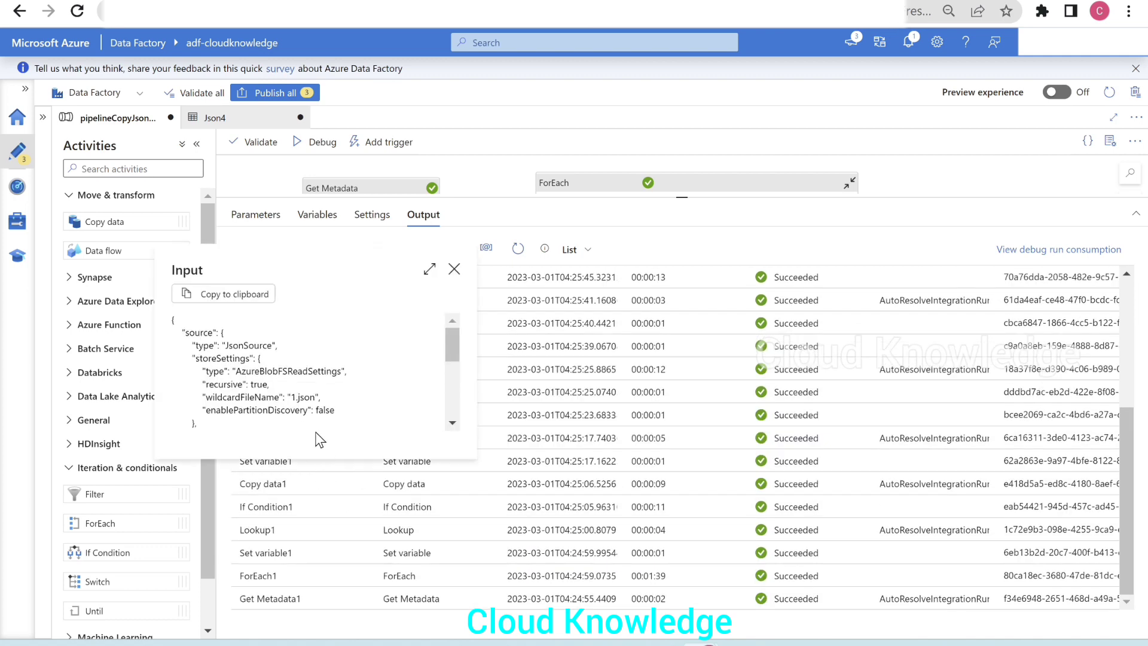
{"action": "left_click", "coordinate": [454, 269]}
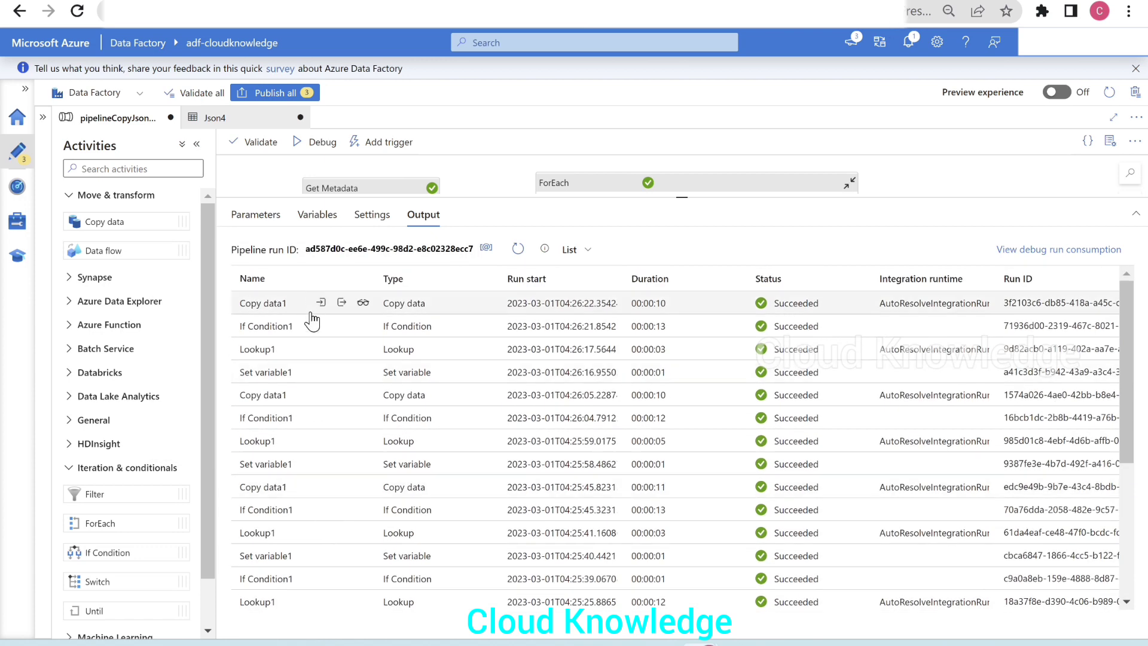
Review the debug run's activity list, reduce the output area, and check the testinput/JsonInput files in the Azure portal before returning to Data Factory
{"action": "scroll", "coordinate": [317, 526], "scroll_direction": "down", "scroll_amount": 5}
{"action": "scroll", "coordinate": [322, 522], "scroll_direction": "up", "scroll_amount": 5}
{"action": "scroll", "coordinate": [322, 505], "scroll_direction": "down", "scroll_amount": 1}
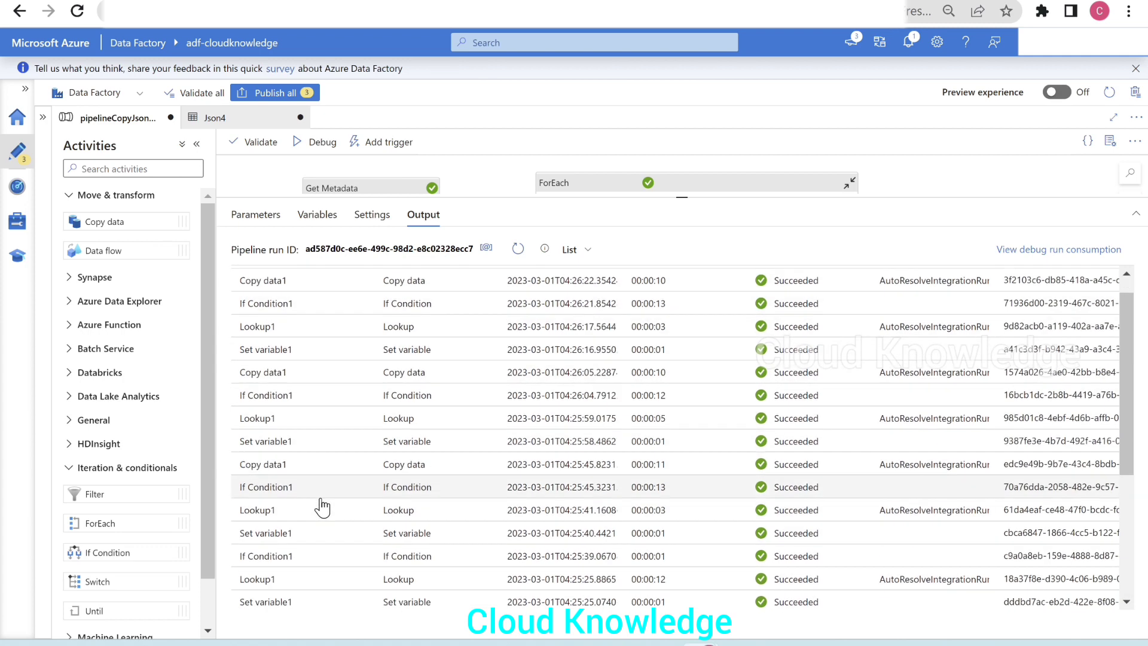
{"action": "scroll", "coordinate": [322, 506], "scroll_direction": "down", "scroll_amount": 3}
{"action": "scroll", "coordinate": [335, 520], "scroll_direction": "up", "scroll_amount": 5}
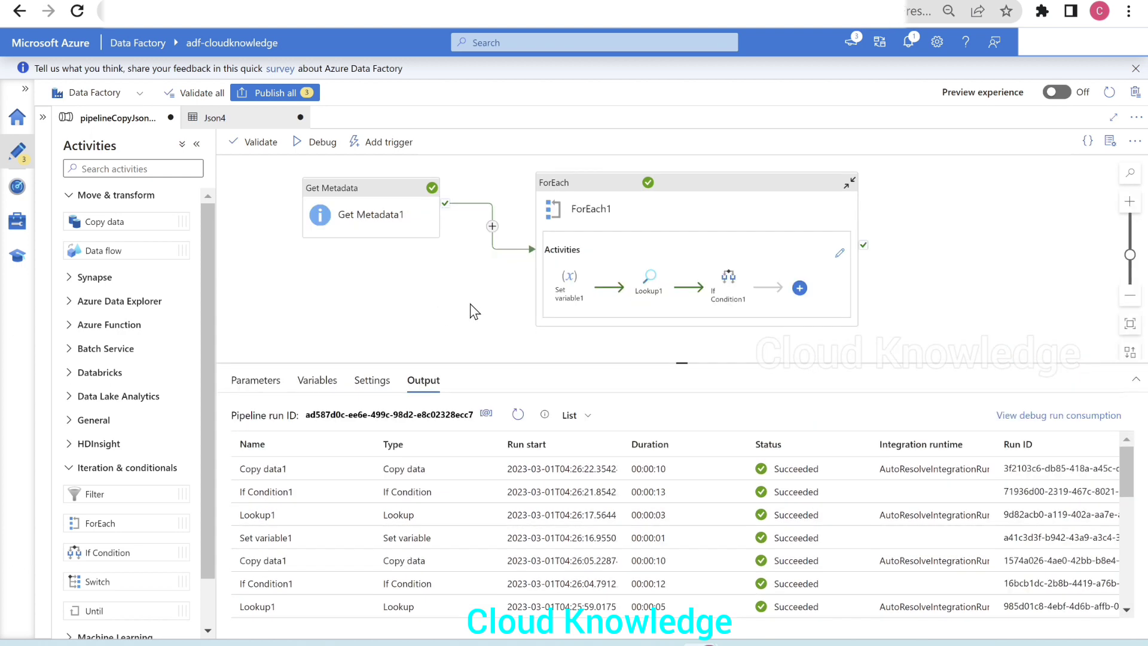
{"action": "left_click_drag", "start_coordinate": [521, 356], "coordinate": [523, 330]}
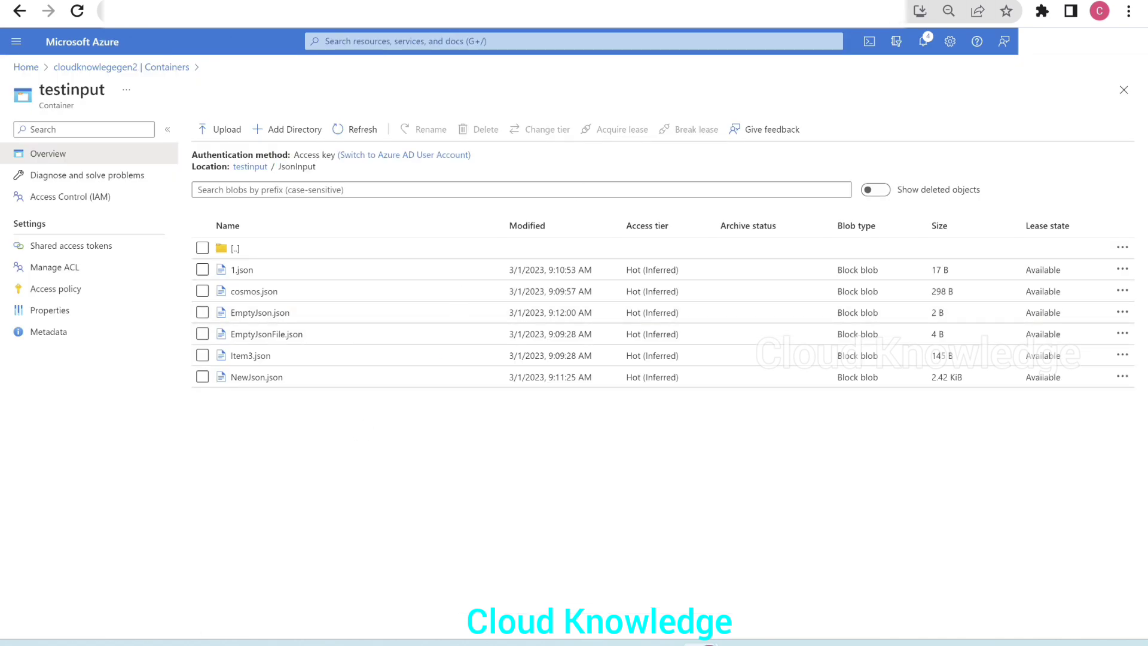
{"action": "left_click", "coordinate": [502, 1]}
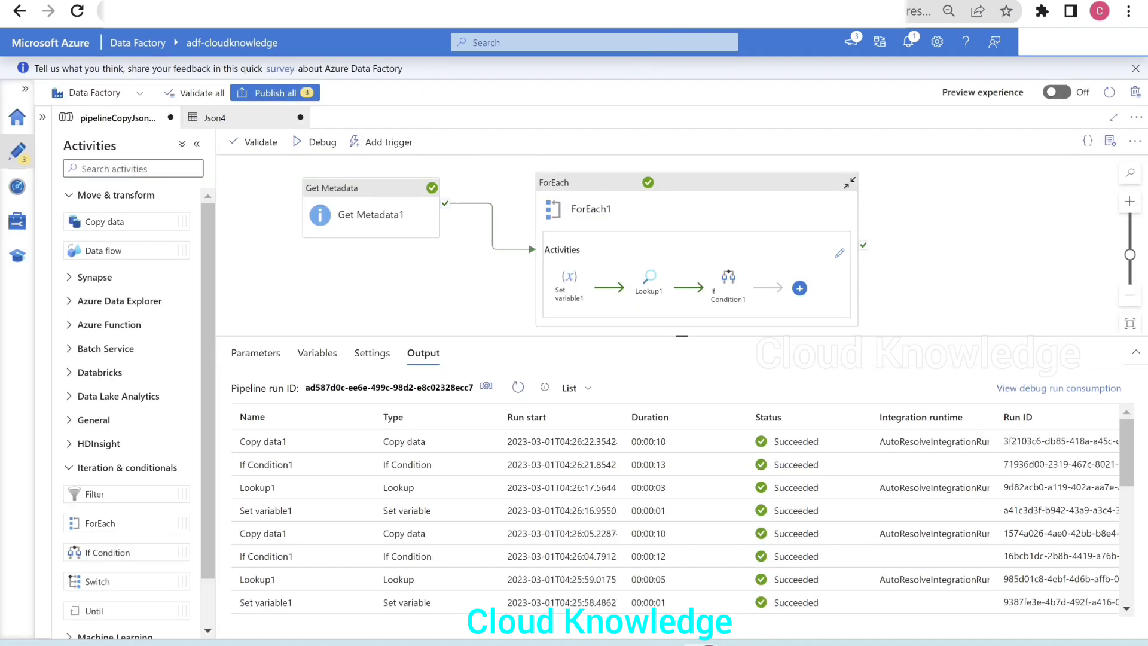